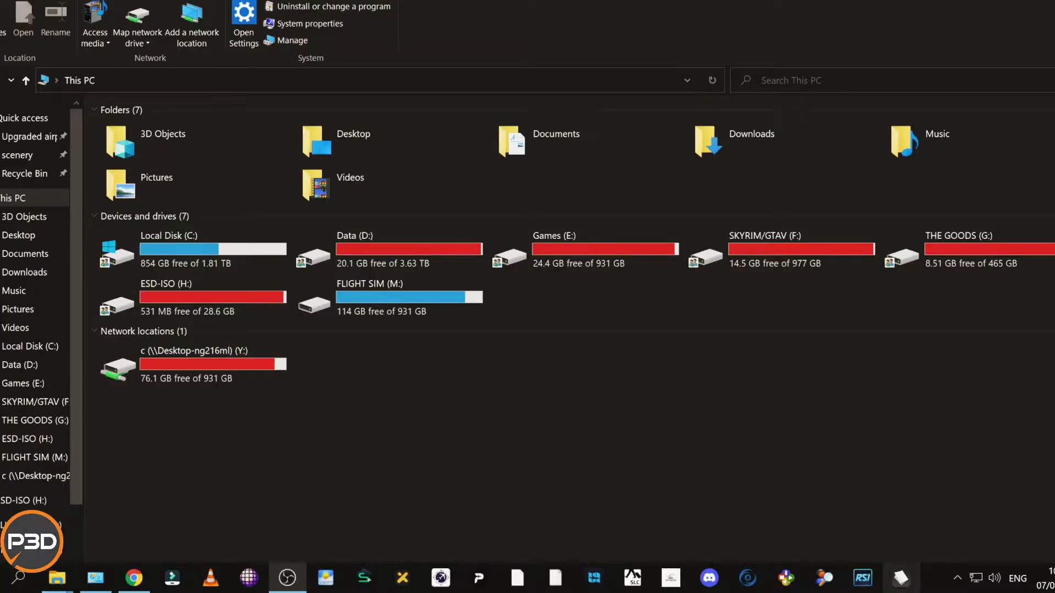
Check the Windows Update service (wuauserv) in Task Manager's list of services, and close Task Manager.
{"action": "right_click", "coordinate": [956, 577]}
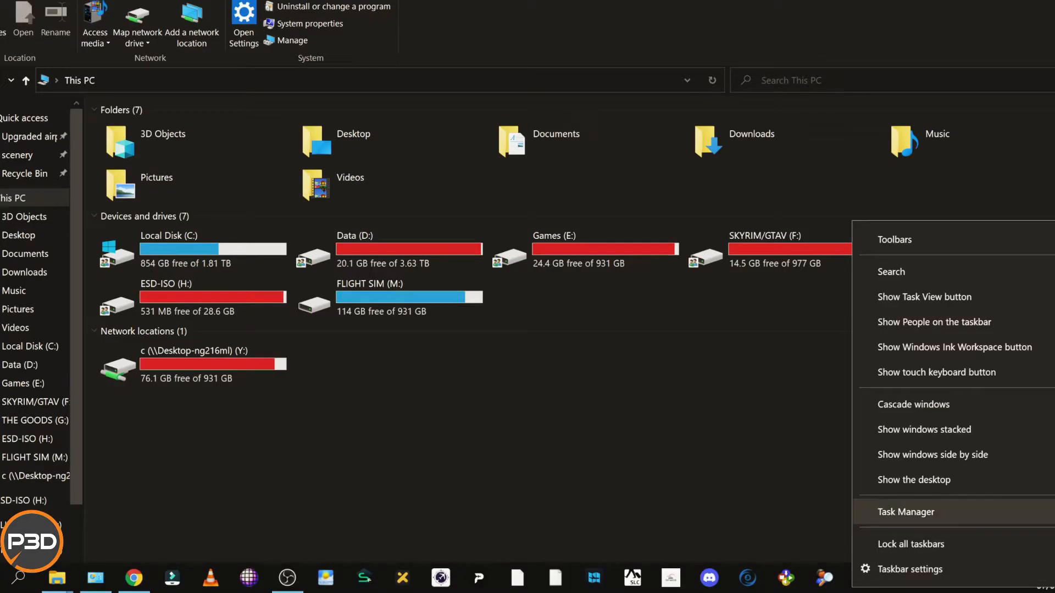
{"action": "left_click", "coordinate": [906, 511]}
{"action": "left_click_drag", "start_coordinate": [649, 2], "coordinate": [556, 22]}
{"action": "left_click", "coordinate": [474, 55]}
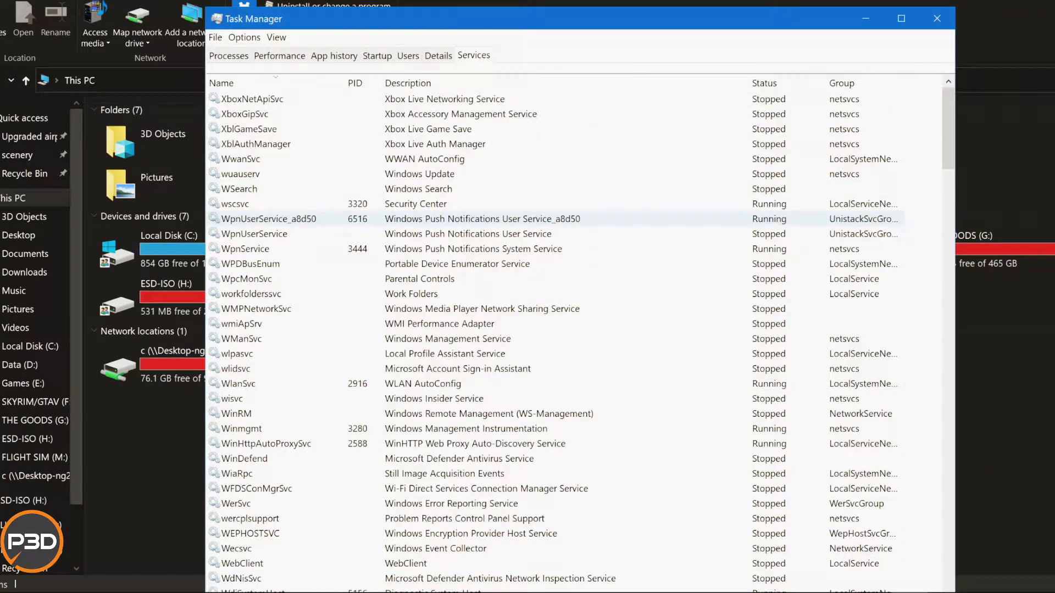
{"action": "left_click", "coordinate": [419, 173]}
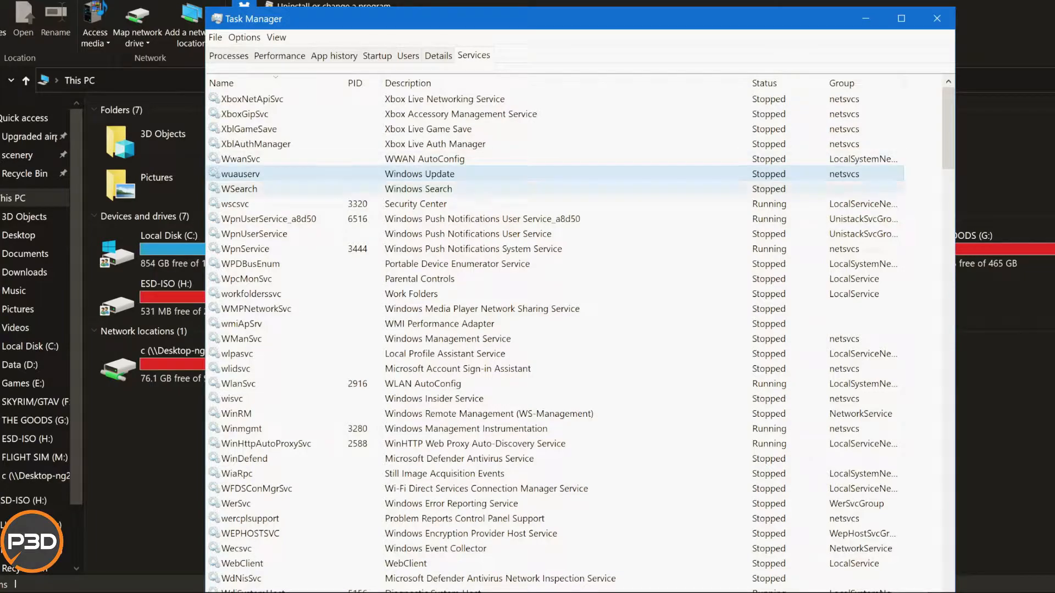
{"action": "left_click", "coordinate": [937, 19]}
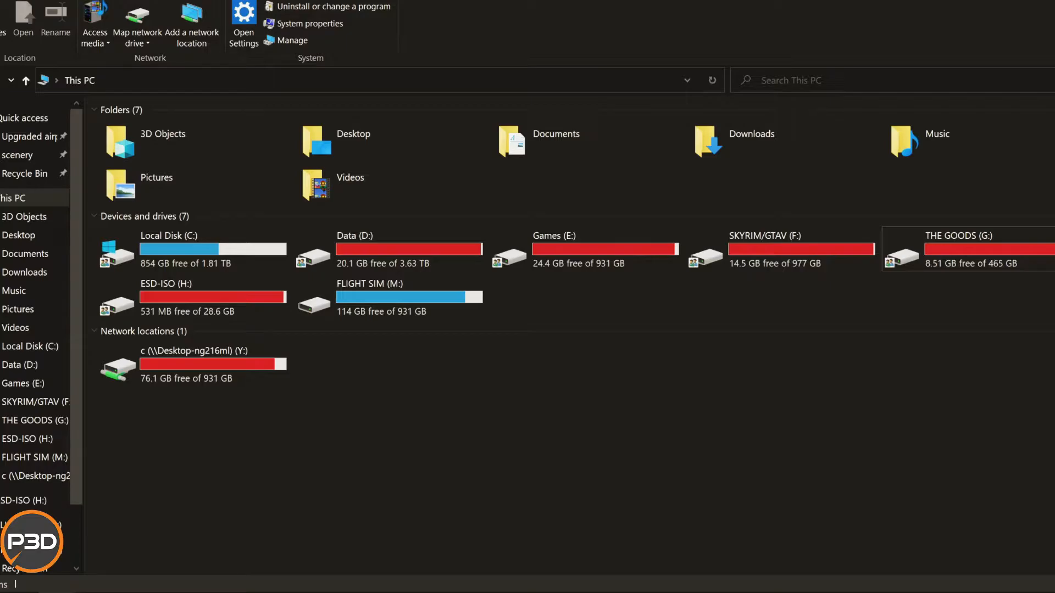
Review the Advanced Sharing settings of Local Disk (C:) and the share permissions granted to Everyone.
{"action": "left_click", "coordinate": [193, 250]}
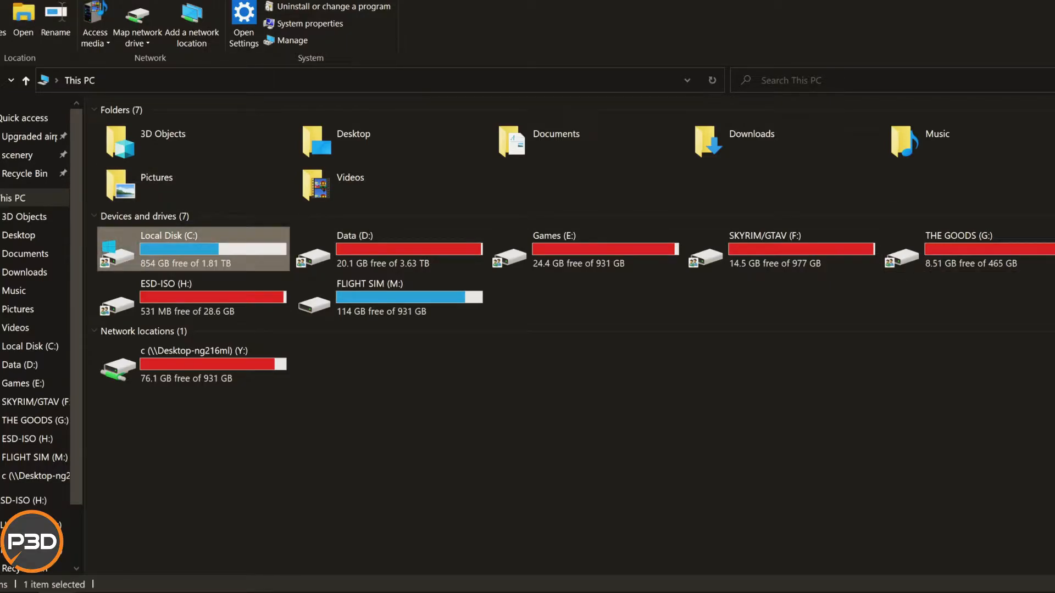
{"action": "right_click", "coordinate": [190, 248]}
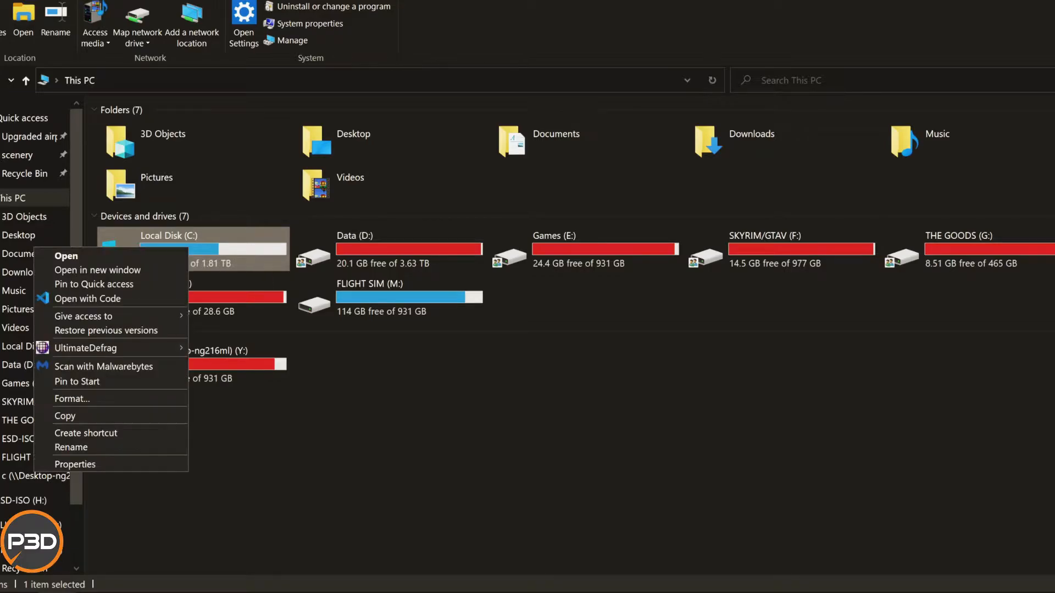
{"action": "left_click", "coordinate": [110, 465]}
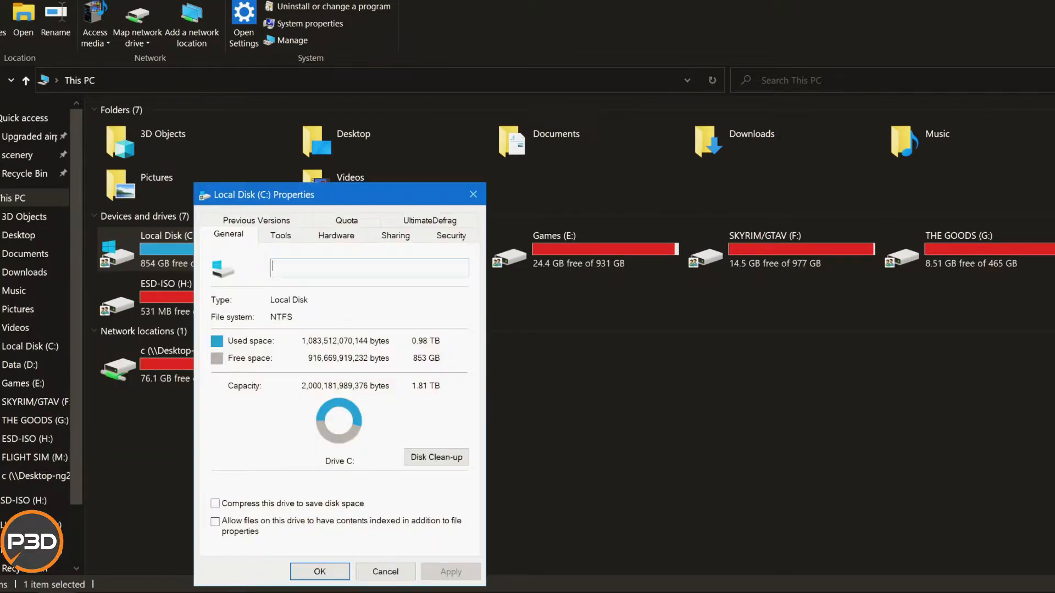
{"action": "left_click_drag", "start_coordinate": [340, 194], "coordinate": [434, 80]}
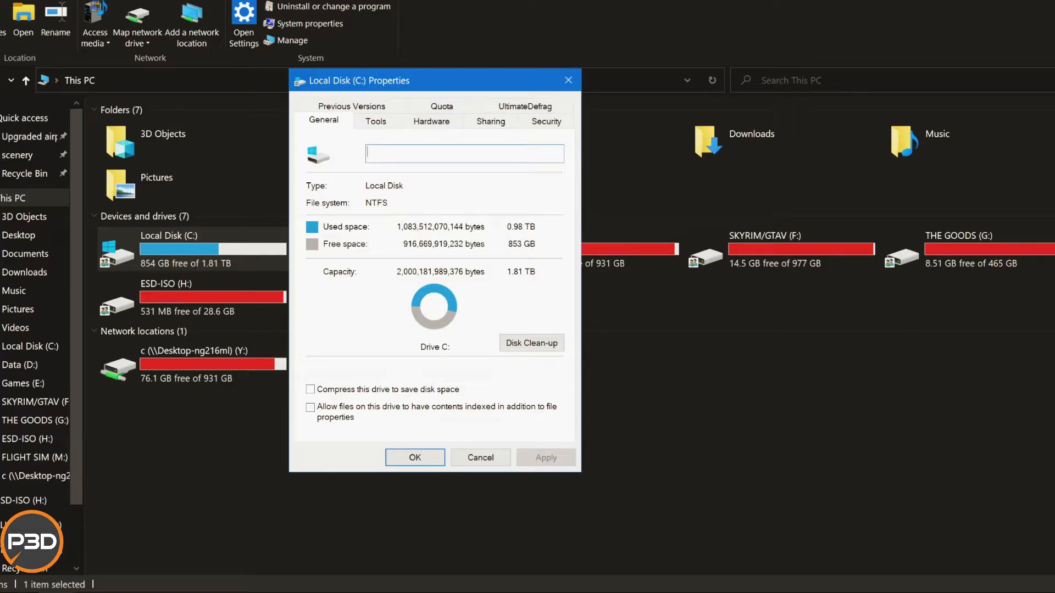
{"action": "left_click", "coordinate": [490, 122]}
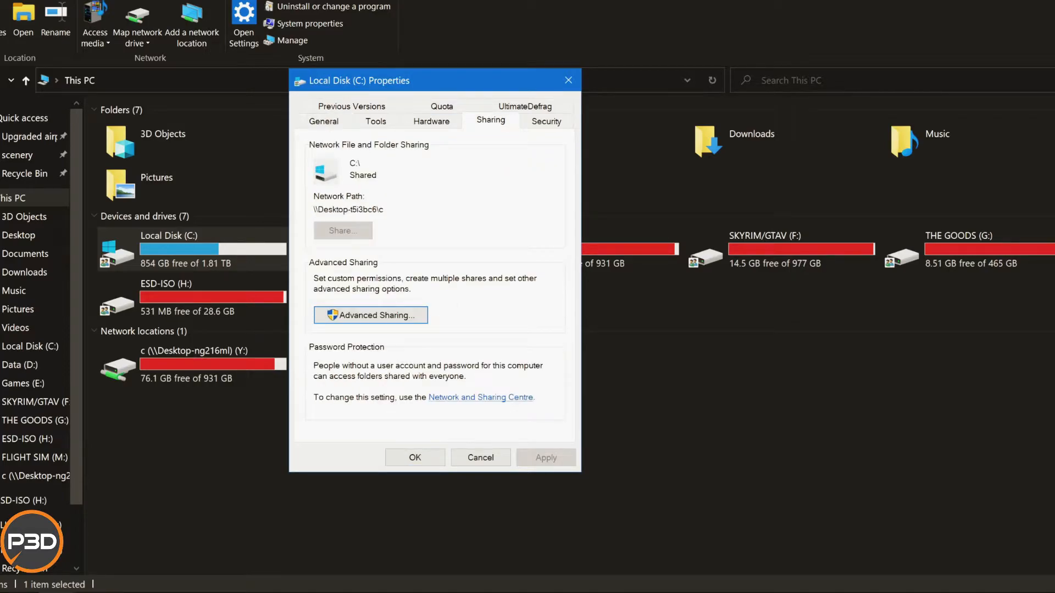
{"action": "left_click", "coordinate": [371, 315]}
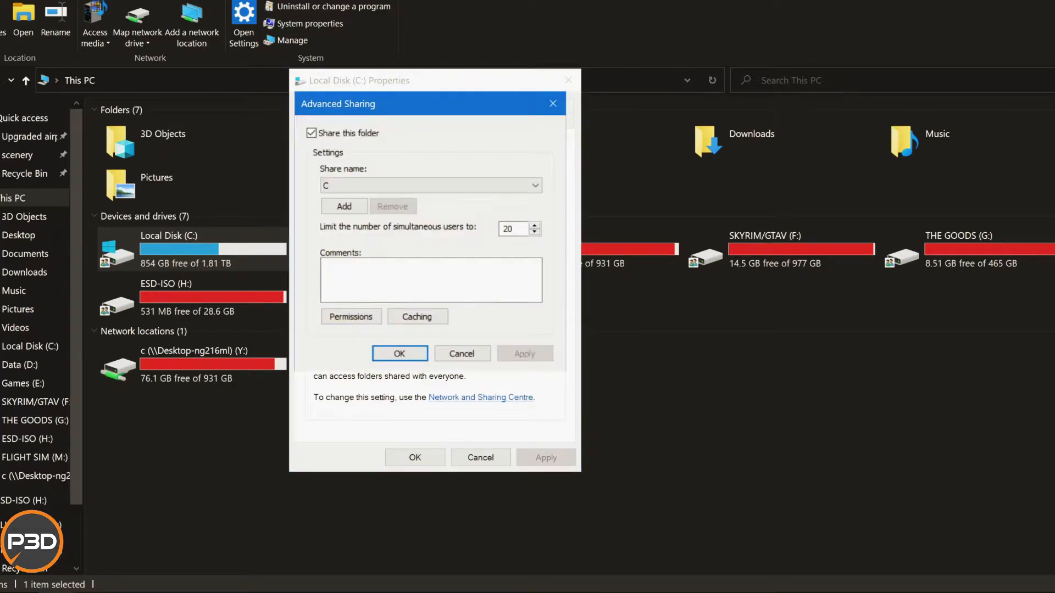
{"action": "left_click", "coordinate": [350, 317]}
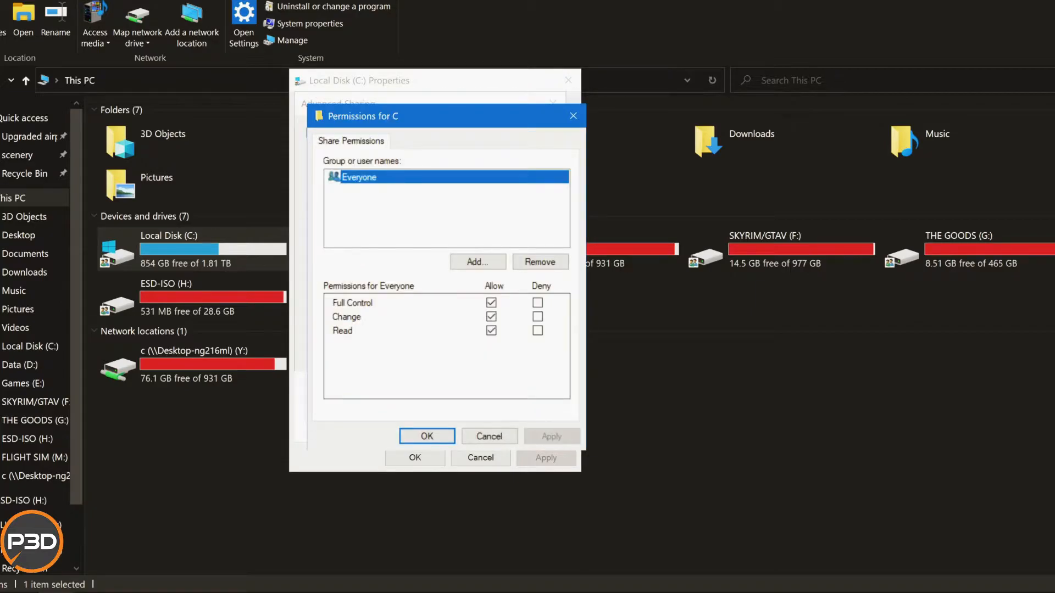
{"action": "key", "text": "Return"}
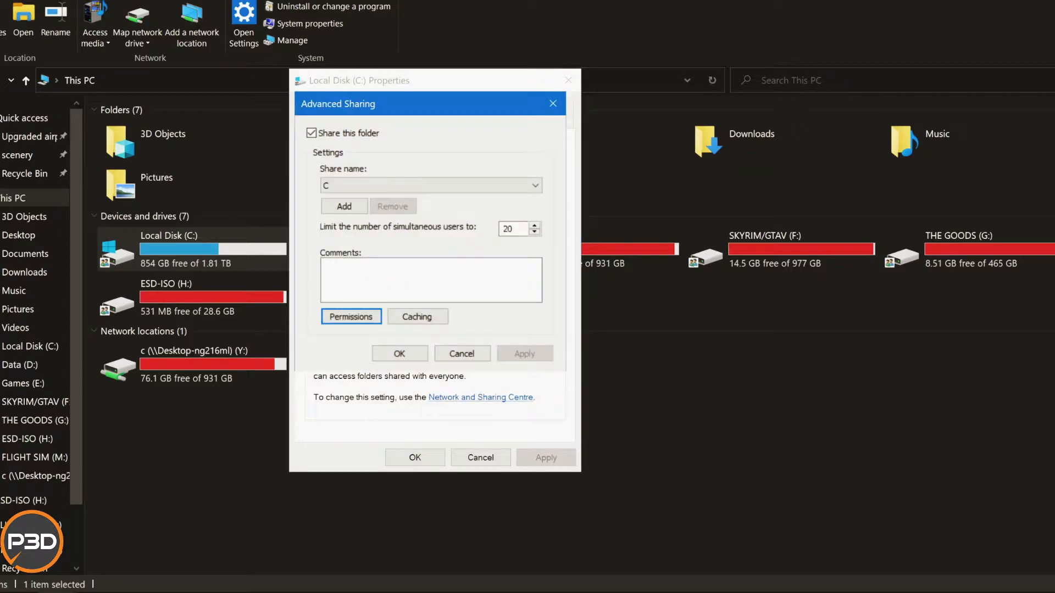
{"action": "left_click", "coordinate": [399, 354]}
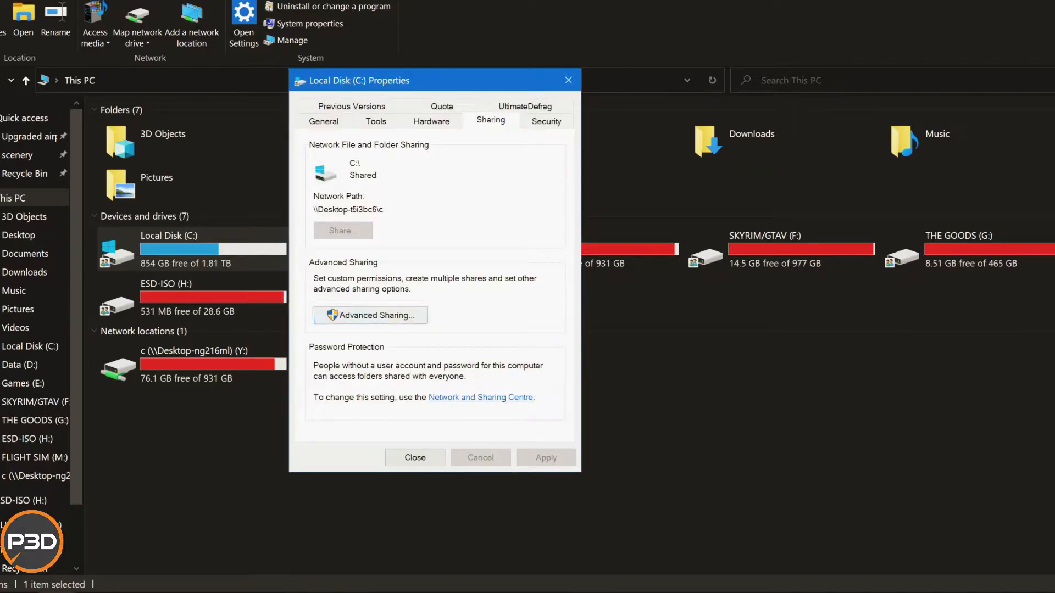
{"action": "left_click_drag", "start_coordinate": [439, 80], "coordinate": [406, 0]}
{"action": "left_click", "coordinate": [337, 235]}
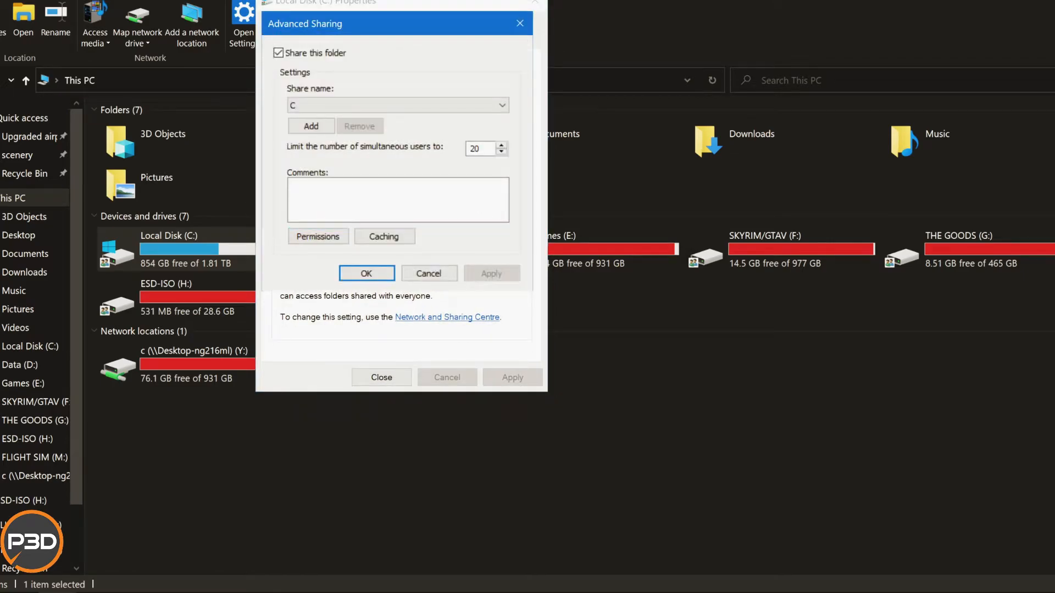
{"action": "left_click", "coordinate": [429, 274]}
Review the full list of security permissions that Everyone has on Local Disk (C:).
{"action": "left_click", "coordinate": [513, 40]}
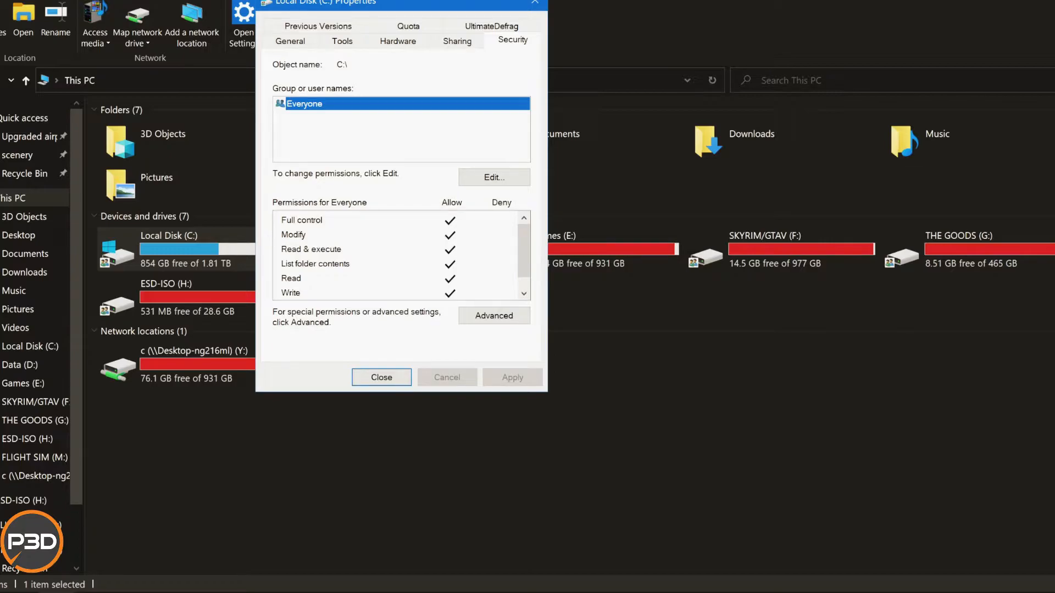
{"action": "left_click", "coordinate": [494, 177]}
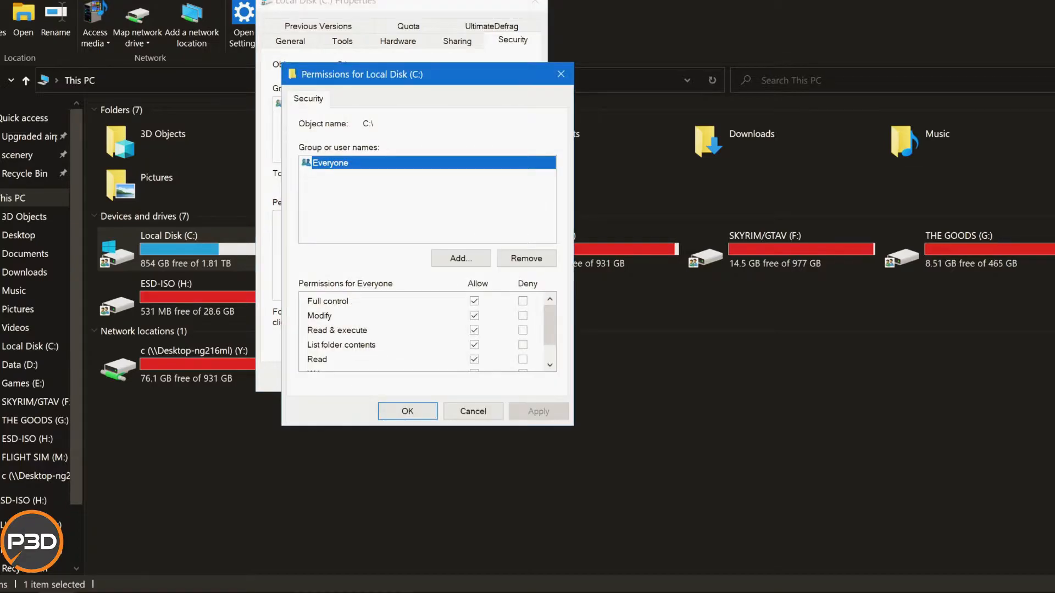
{"action": "scroll", "coordinate": [423, 332], "scroll_direction": "down", "scroll_amount": 1}
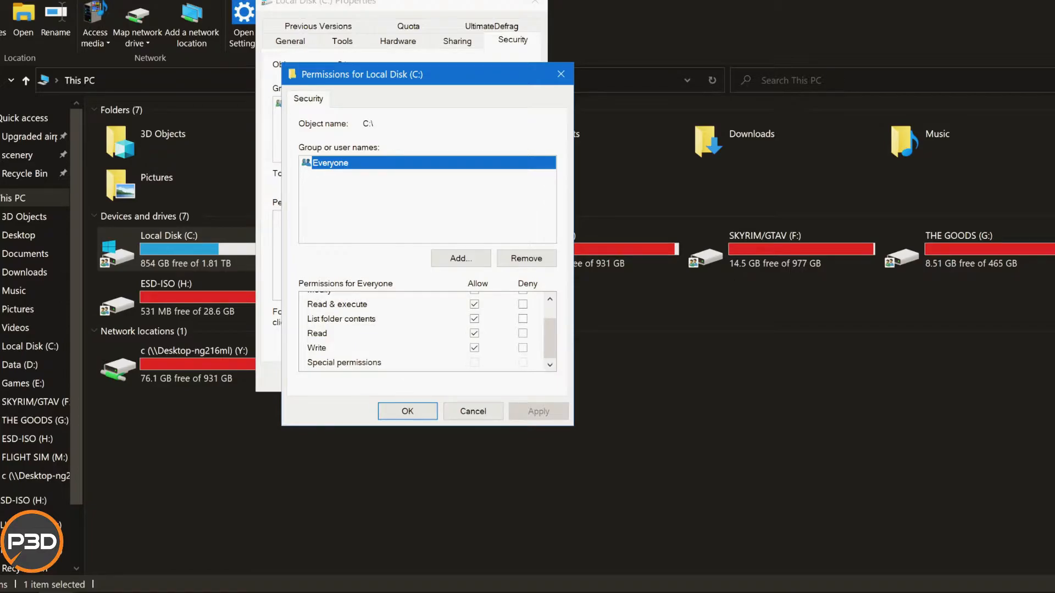
{"action": "scroll", "coordinate": [428, 331], "scroll_direction": "up", "scroll_amount": 1}
{"action": "left_click", "coordinate": [407, 411]}
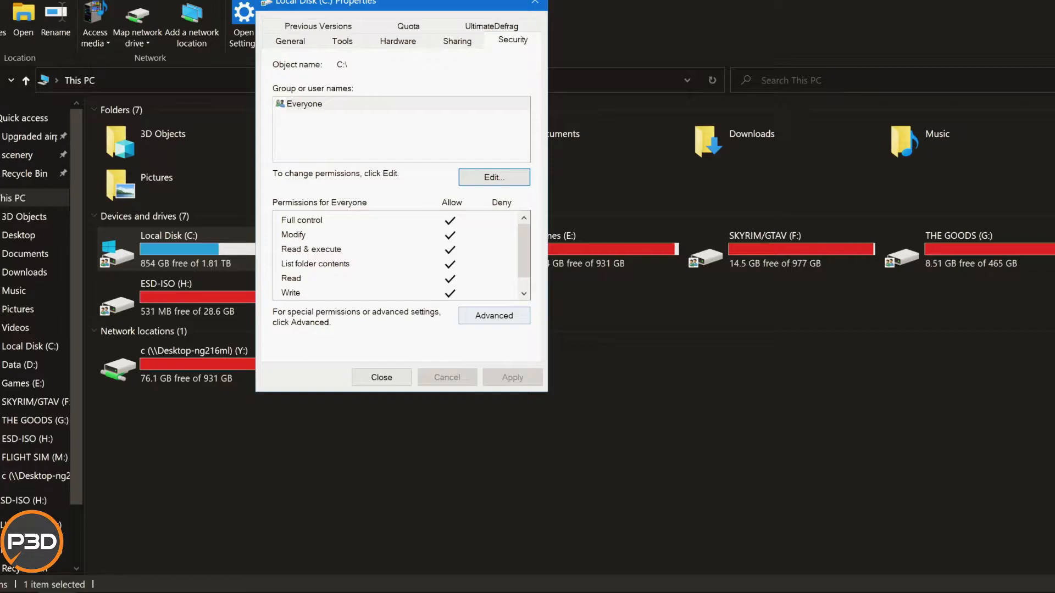
Examine the permission, share, auditing and effective access sections in the advanced security settings of Local Disk (C:), and close its properties.
{"action": "left_click", "coordinate": [494, 316]}
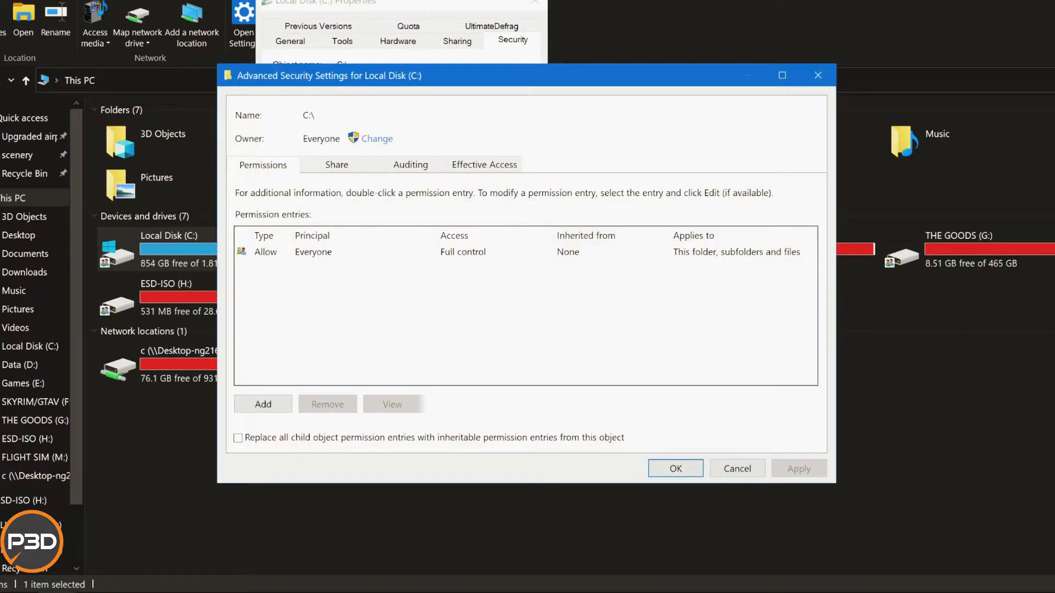
{"action": "left_click", "coordinate": [385, 252]}
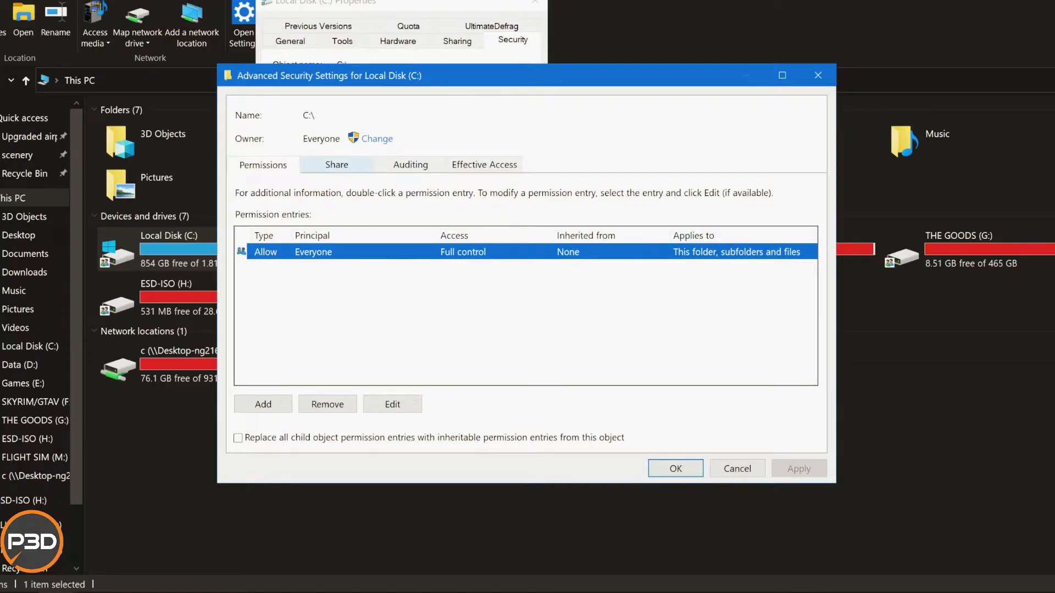
{"action": "left_click", "coordinate": [336, 165]}
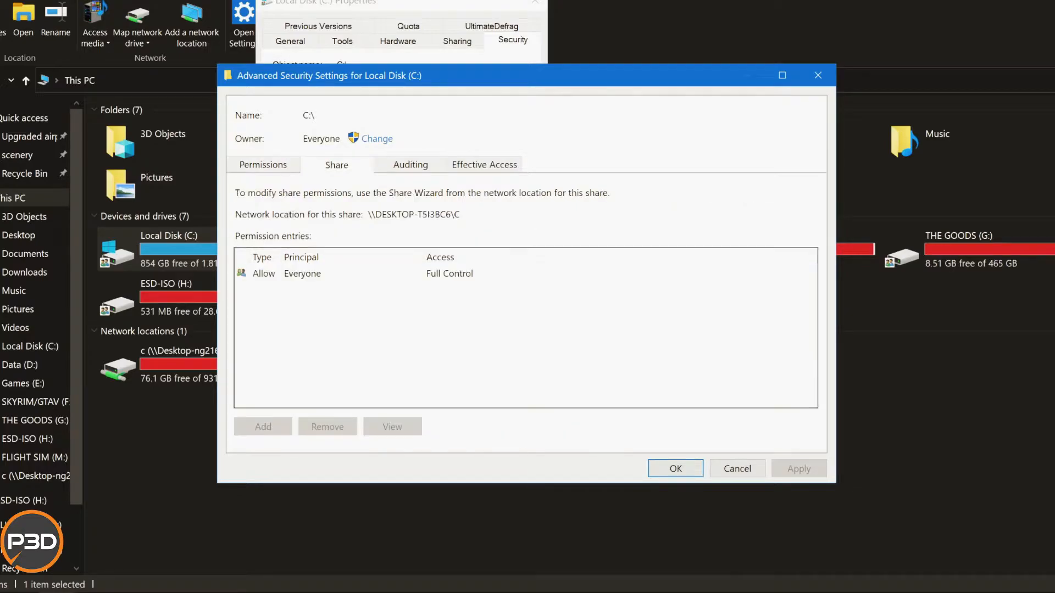
{"action": "left_click", "coordinate": [411, 165]}
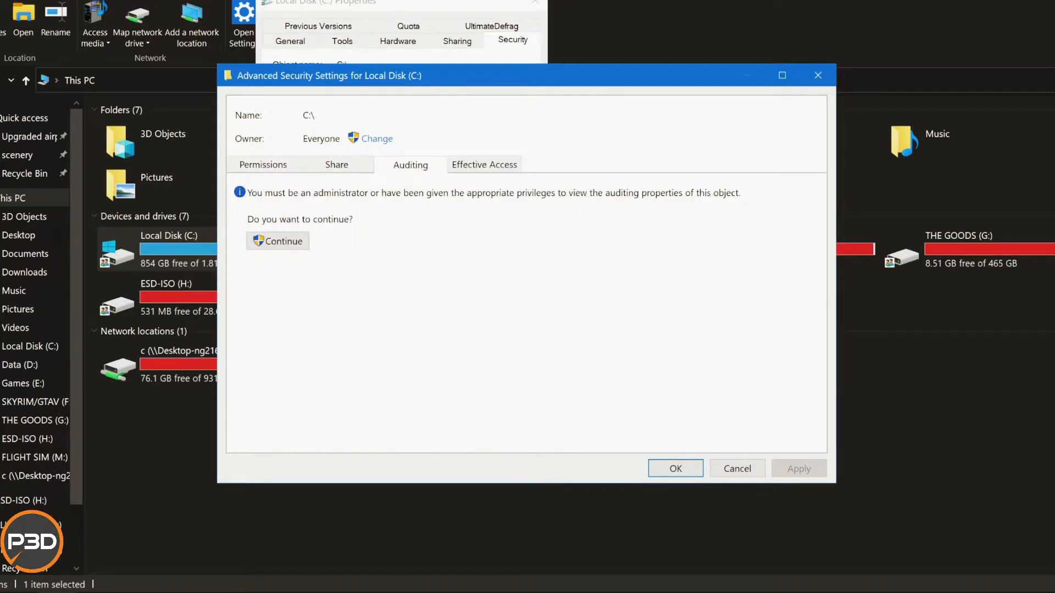
{"action": "left_click", "coordinate": [484, 165]}
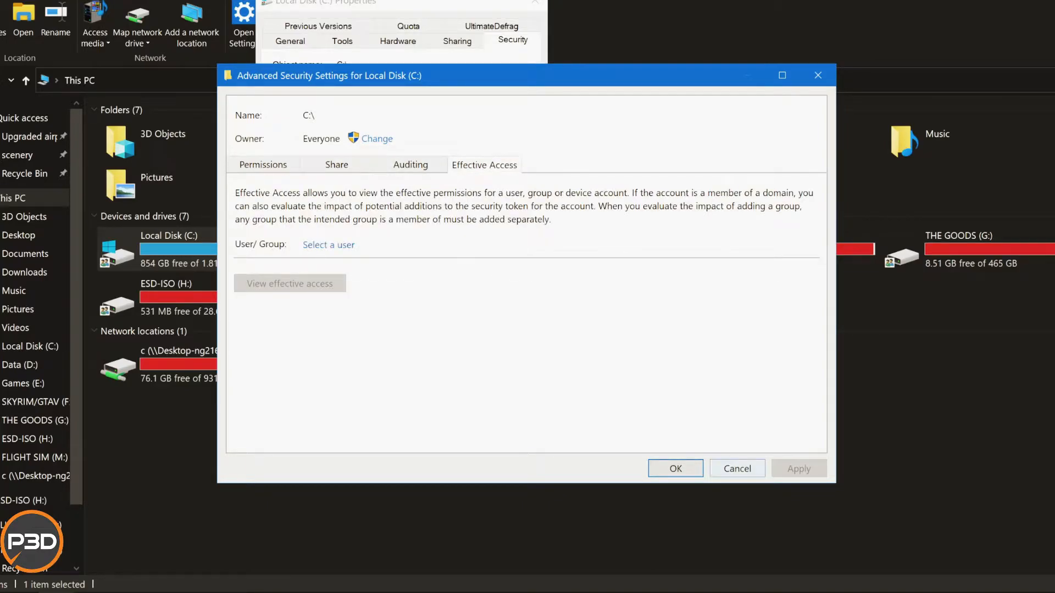
{"action": "left_click", "coordinate": [737, 469]}
{"action": "left_click", "coordinate": [382, 377]}
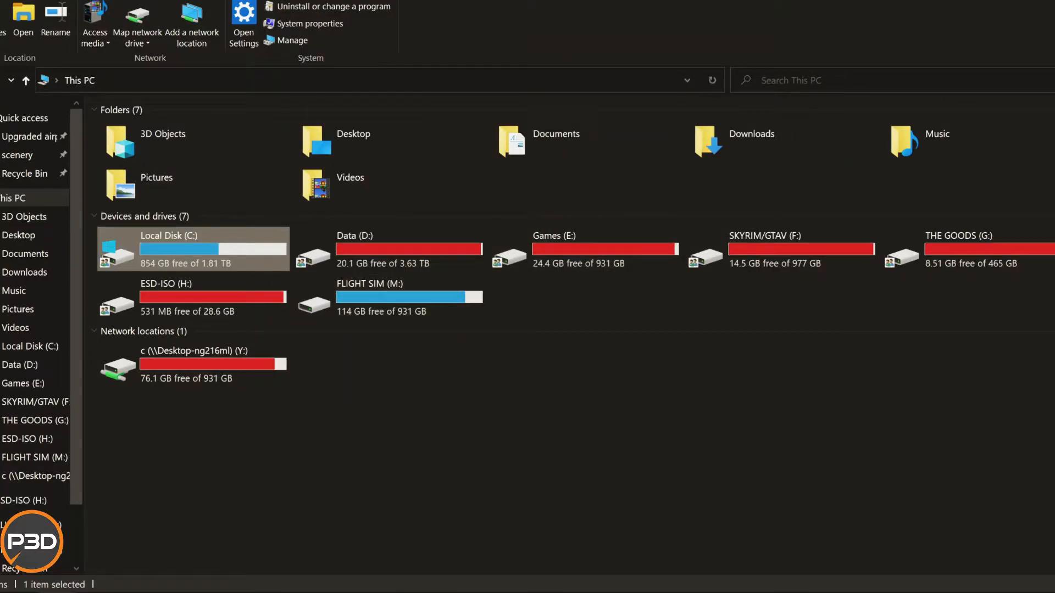
Open the properties of the FLIGHT SIM (M:) drive and display its network sharing settings.
{"action": "right_click", "coordinate": [379, 296]}
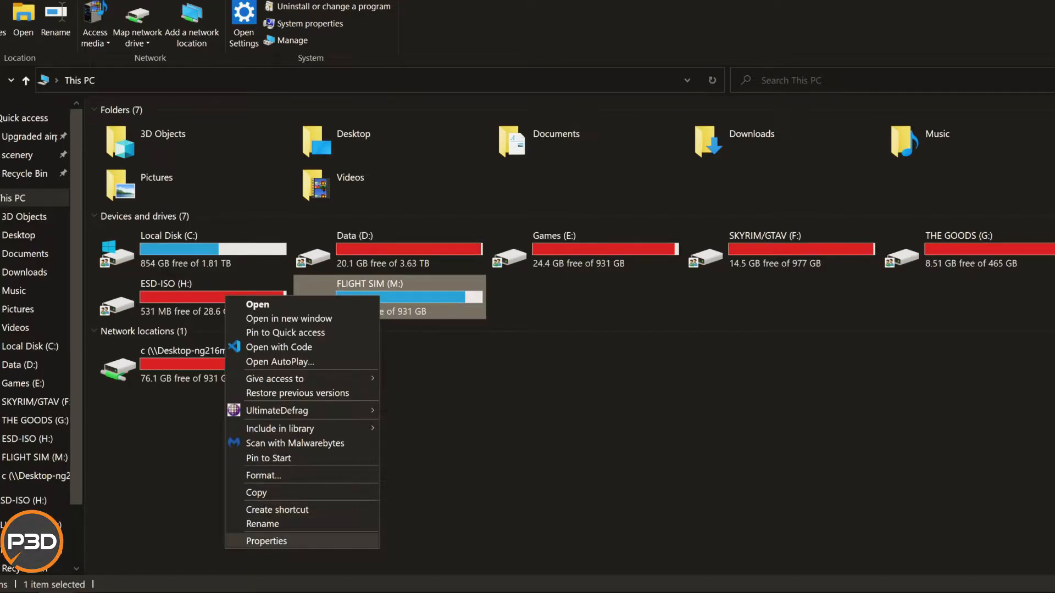
{"action": "left_click", "coordinate": [266, 541]}
{"action": "left_click_drag", "start_coordinate": [571, 195], "coordinate": [424, 56]}
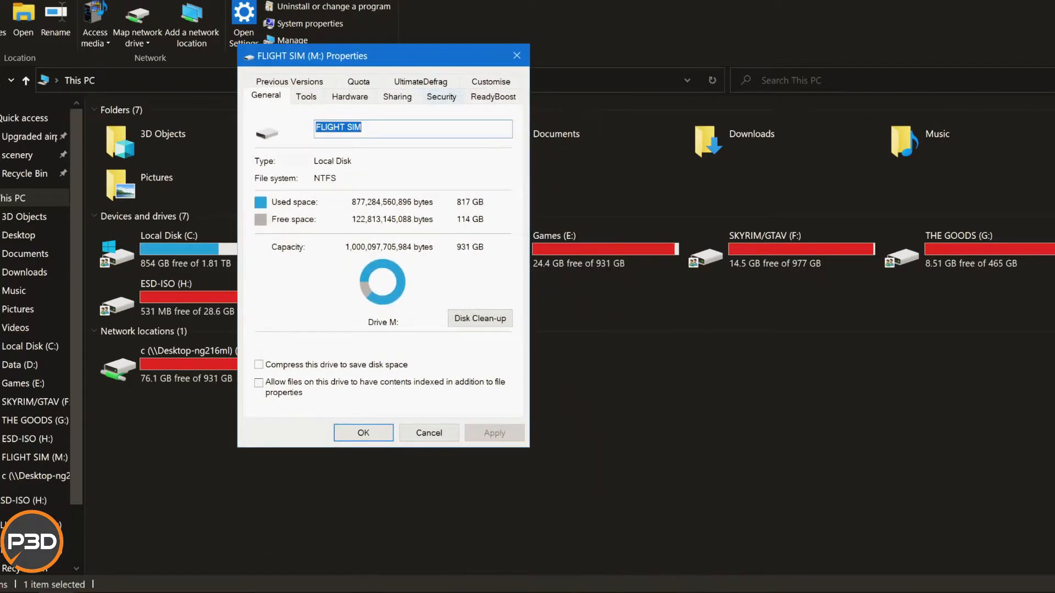
{"action": "left_click", "coordinate": [397, 97]}
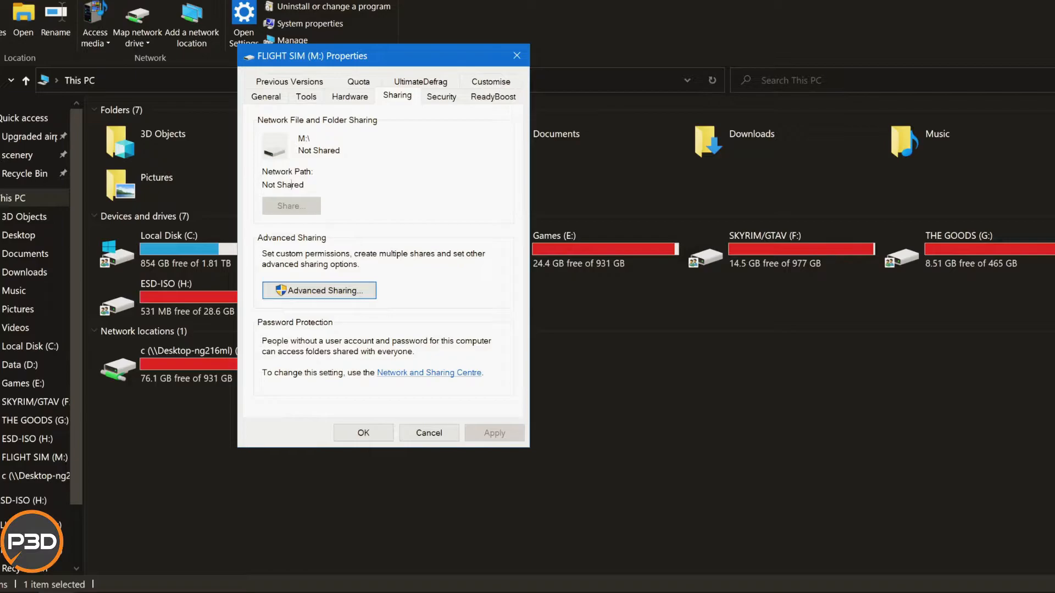
Try out sharing the FLIGHT SIM (M:) drive with Full Control allowed for Everyone, and cancel the changes.
{"action": "left_click", "coordinate": [319, 291]}
{"action": "left_click", "coordinate": [261, 108]}
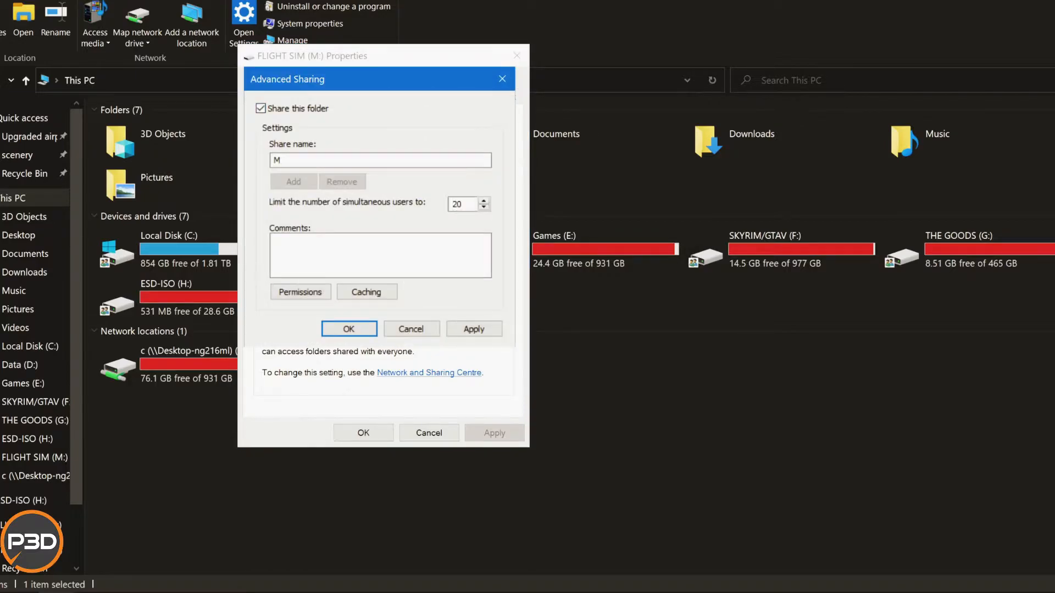
{"action": "left_click", "coordinate": [300, 292]}
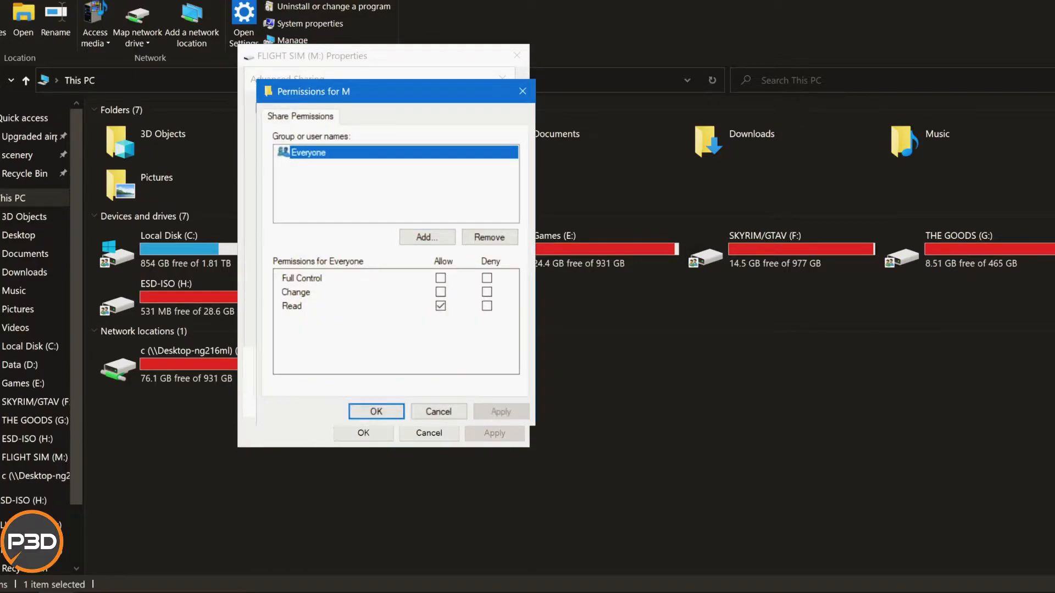
{"action": "left_click", "coordinate": [441, 278]}
{"action": "left_click", "coordinate": [352, 184]}
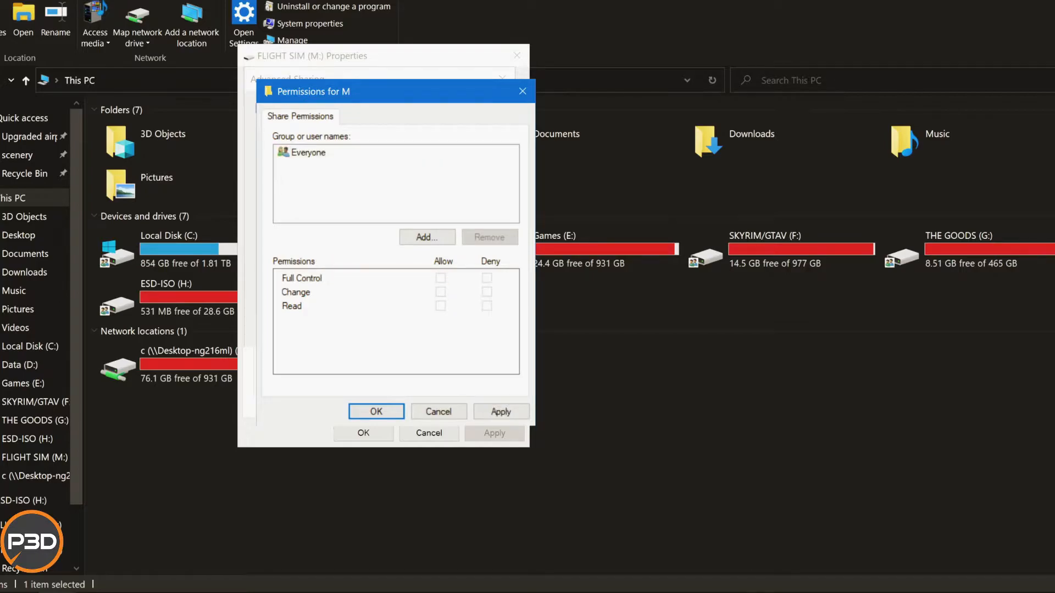
{"action": "left_click", "coordinate": [308, 153]}
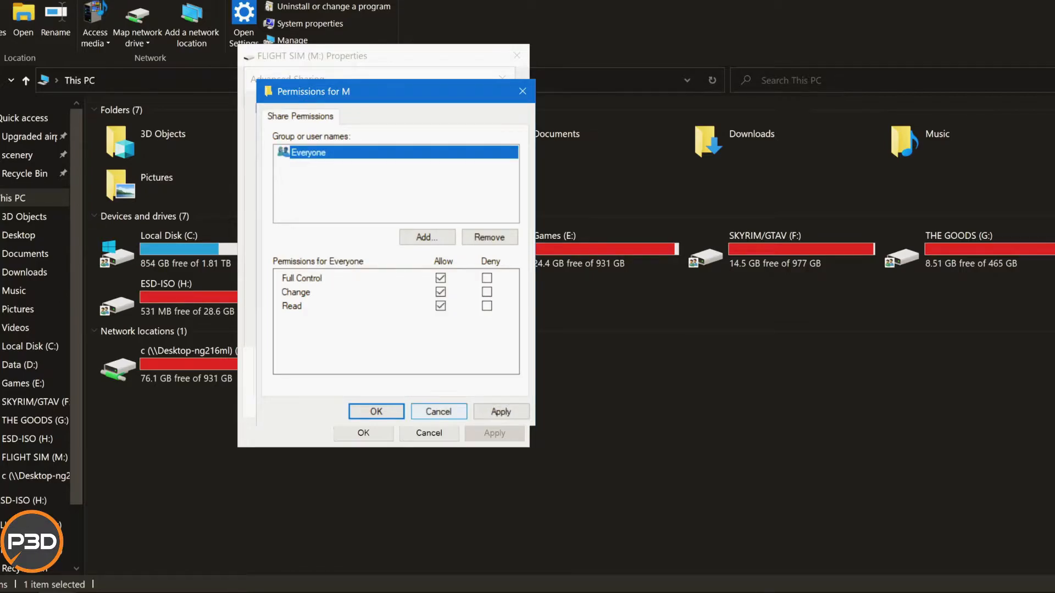
{"action": "left_click", "coordinate": [438, 412]}
{"action": "left_click", "coordinate": [411, 329]}
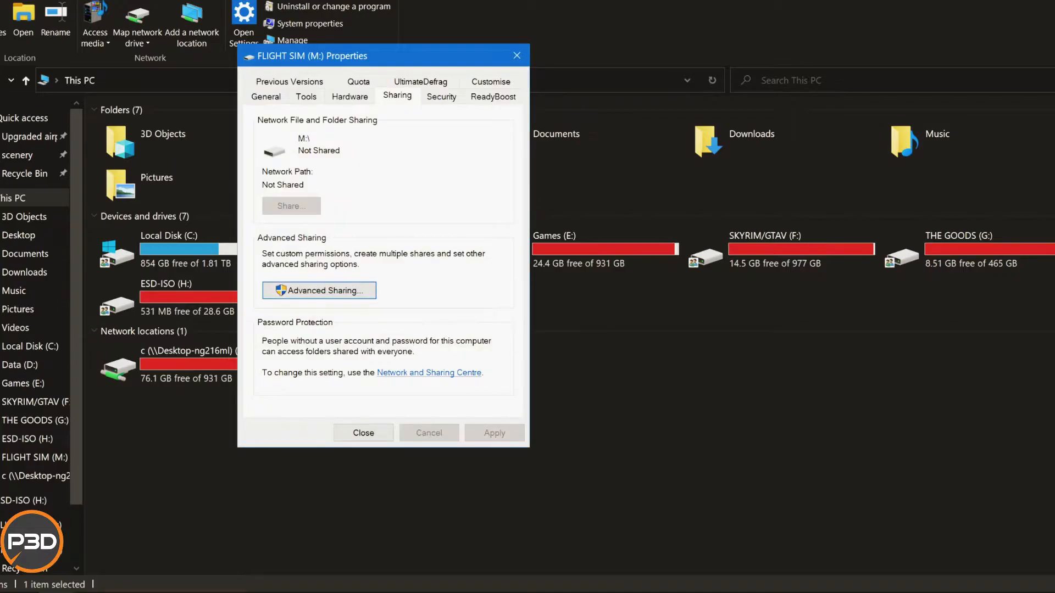
Change the owner of the FLIGHT SIM (M:) drive to Everyone in its advanced security settings.
{"action": "left_click", "coordinate": [442, 96]}
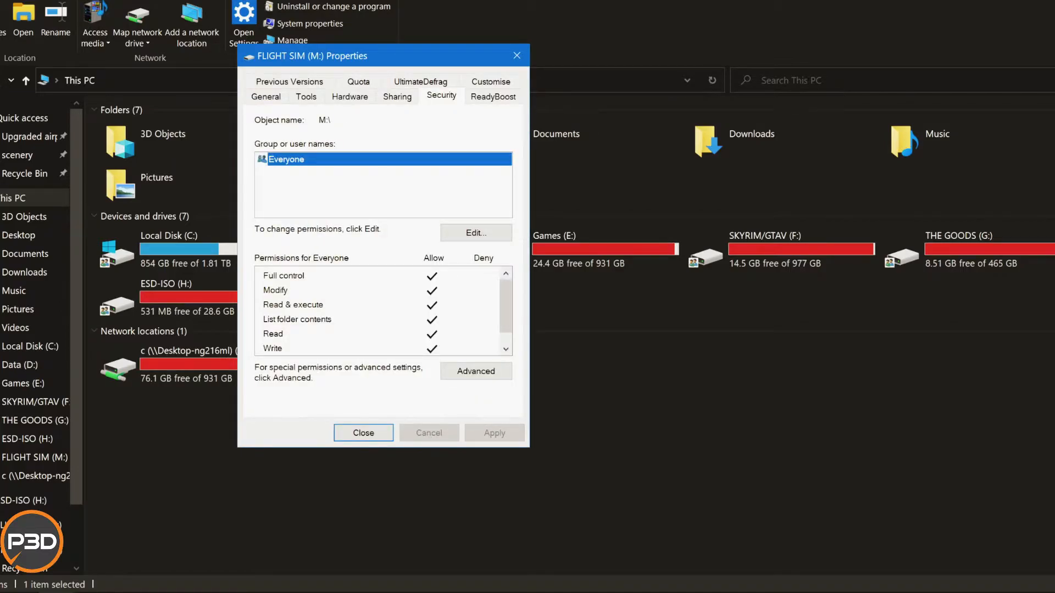
{"action": "left_click", "coordinate": [476, 371]}
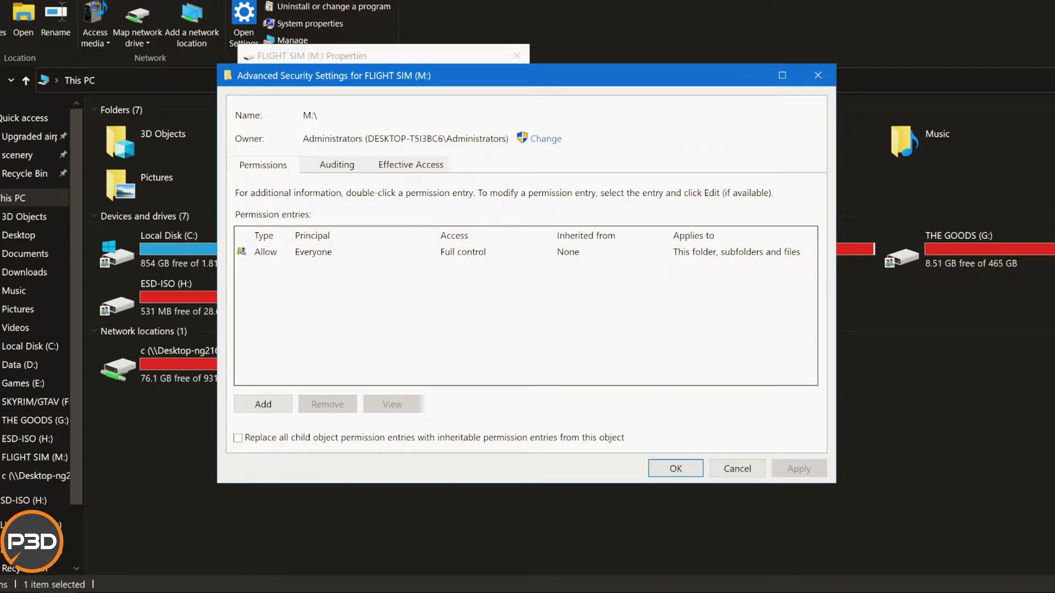
{"action": "left_click", "coordinate": [411, 165]}
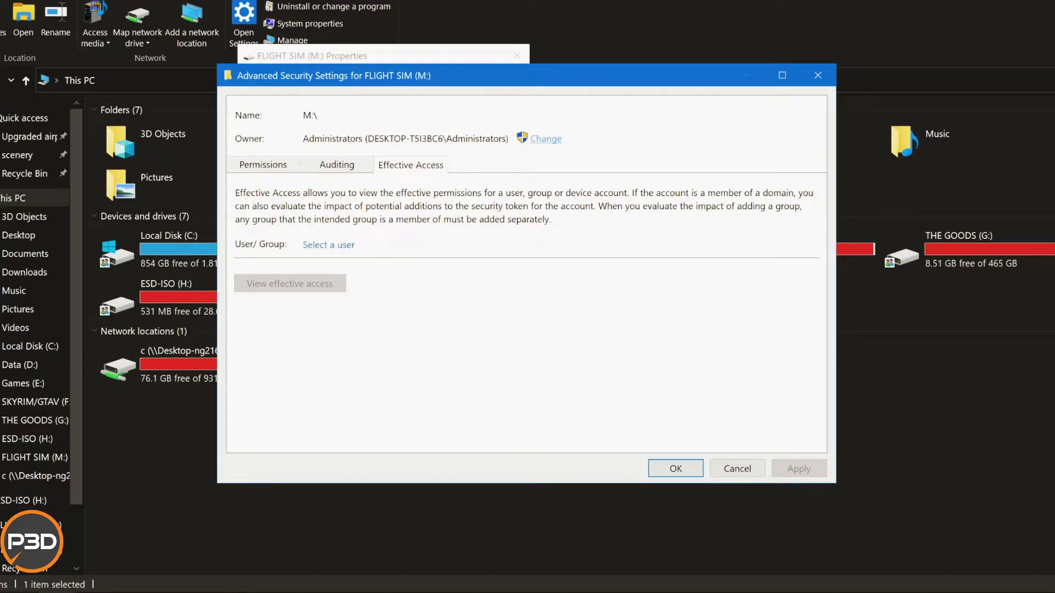
{"action": "left_click", "coordinate": [545, 139]}
{"action": "type", "text": "e"}
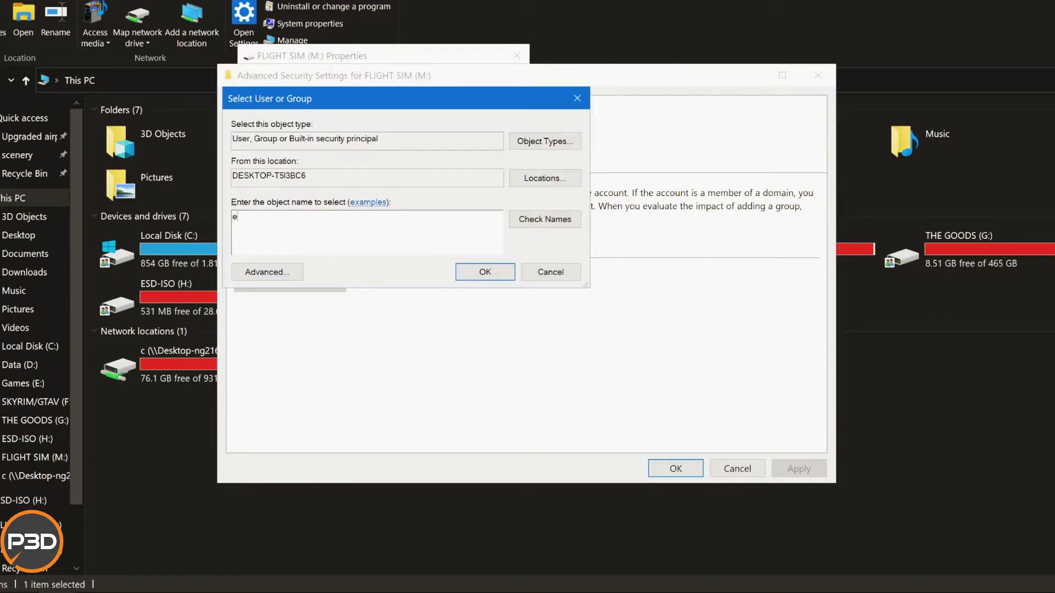
{"action": "type", "text": "veryone"}
{"action": "left_click", "coordinate": [545, 219]}
{"action": "left_click", "coordinate": [485, 272]}
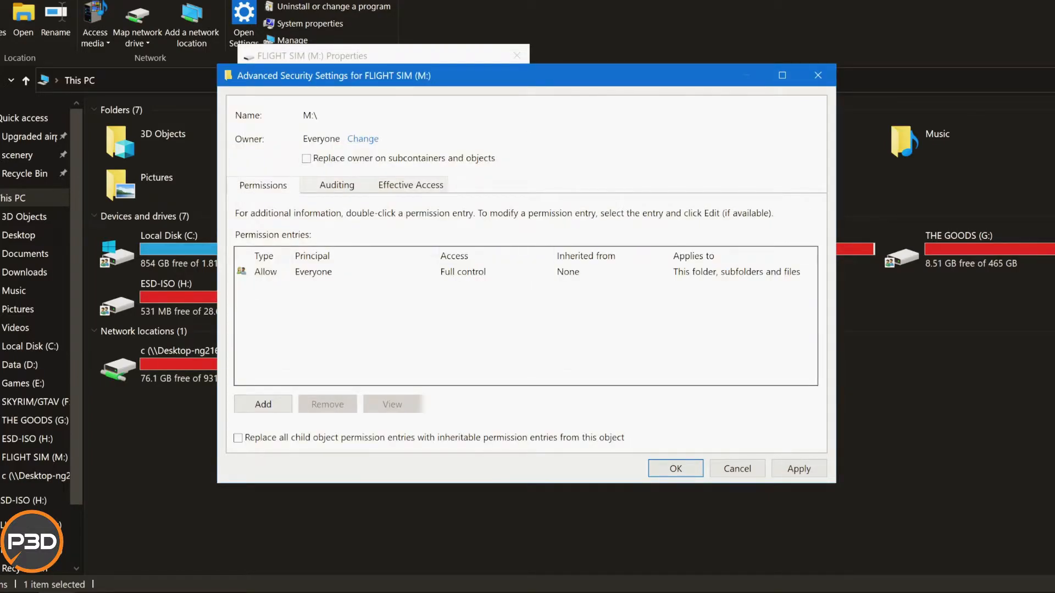
Select Everyone as the user for effective access on the FLIGHT SIM (M:) drive and review the resulting permission list.
{"action": "left_click", "coordinate": [411, 185]}
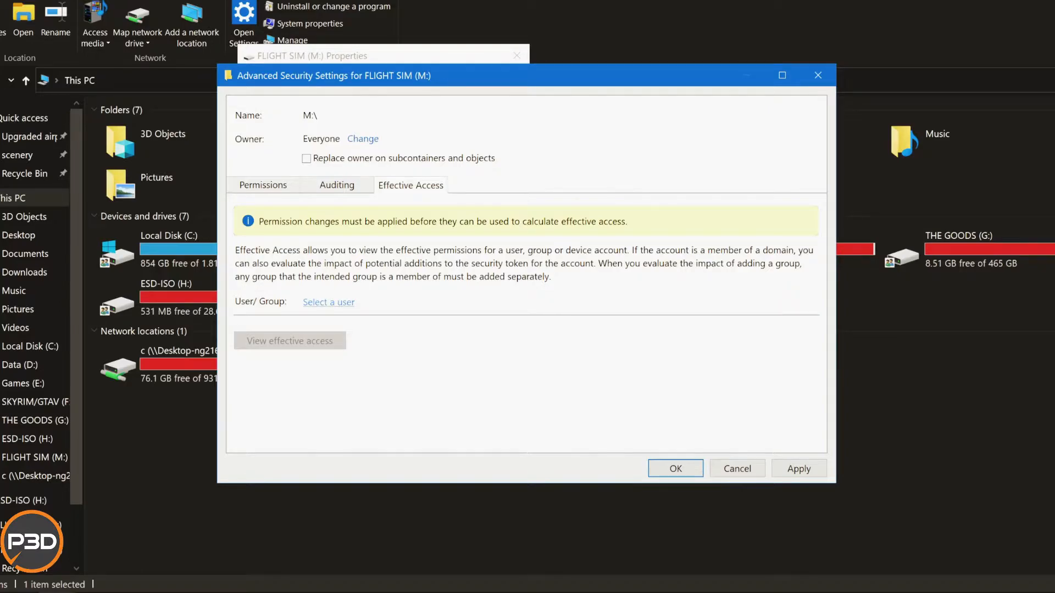
{"action": "left_click", "coordinate": [329, 303]}
{"action": "type", "text": "e"}
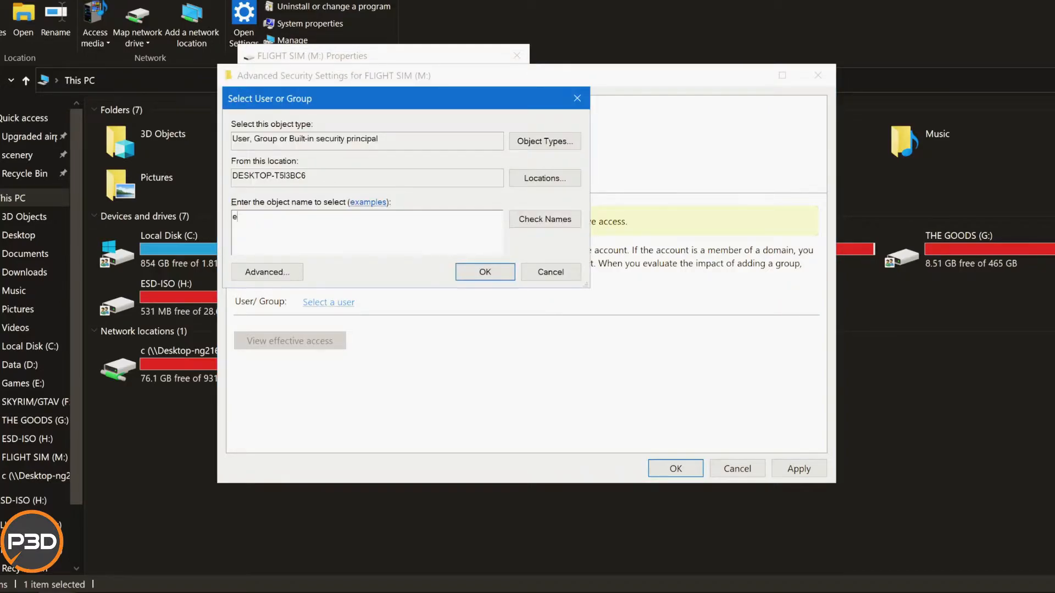
{"action": "type", "text": "veryone"}
{"action": "left_click", "coordinate": [546, 219]}
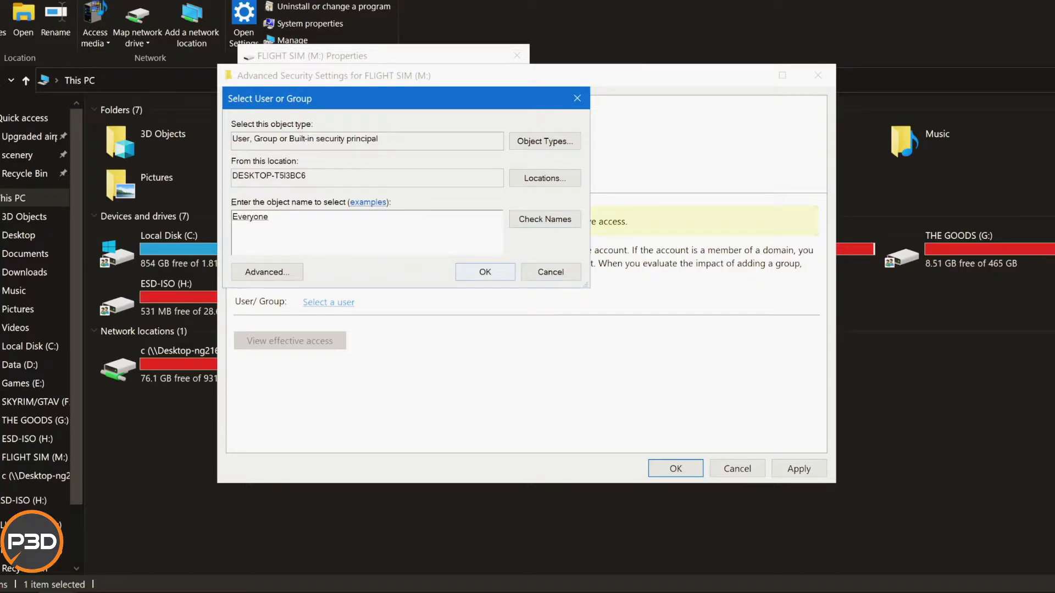
{"action": "key", "text": "Return"}
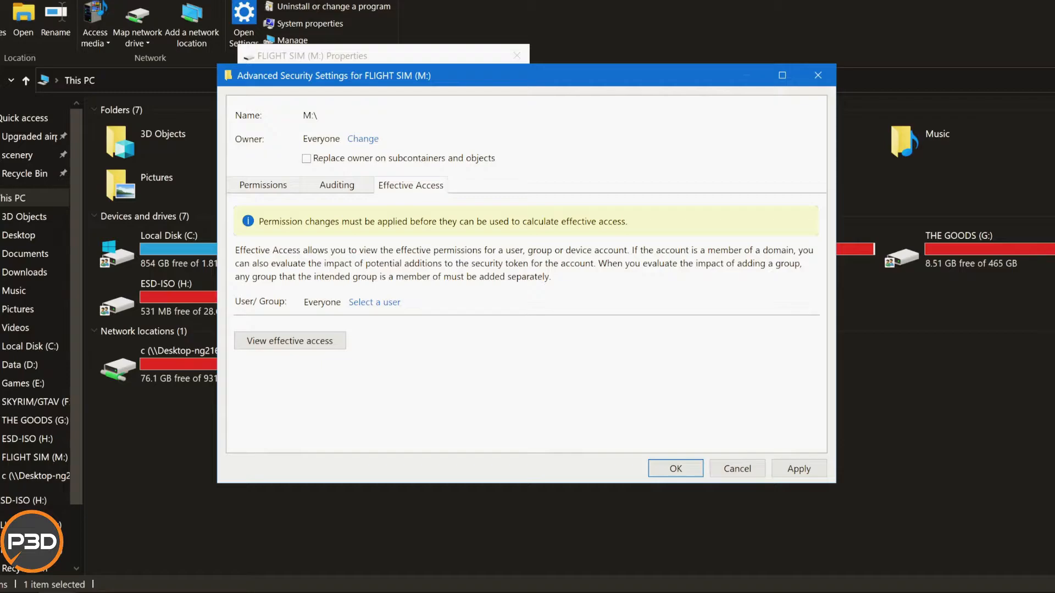
{"action": "left_click", "coordinate": [289, 340]}
{"action": "scroll", "coordinate": [520, 329], "scroll_direction": "down", "scroll_amount": 7}
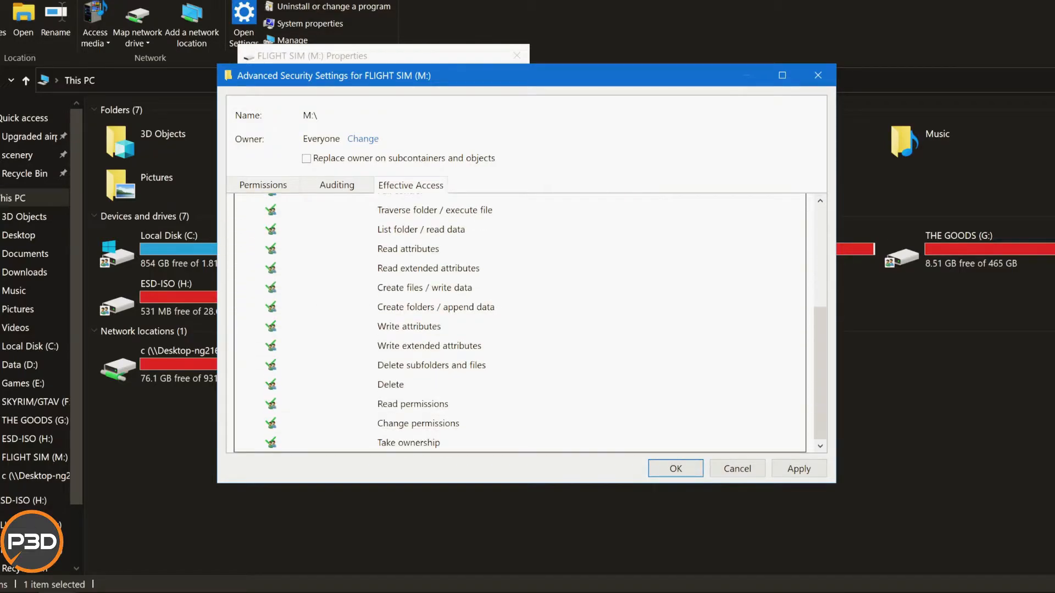
{"action": "scroll", "coordinate": [520, 325], "scroll_direction": "up", "scroll_amount": 7}
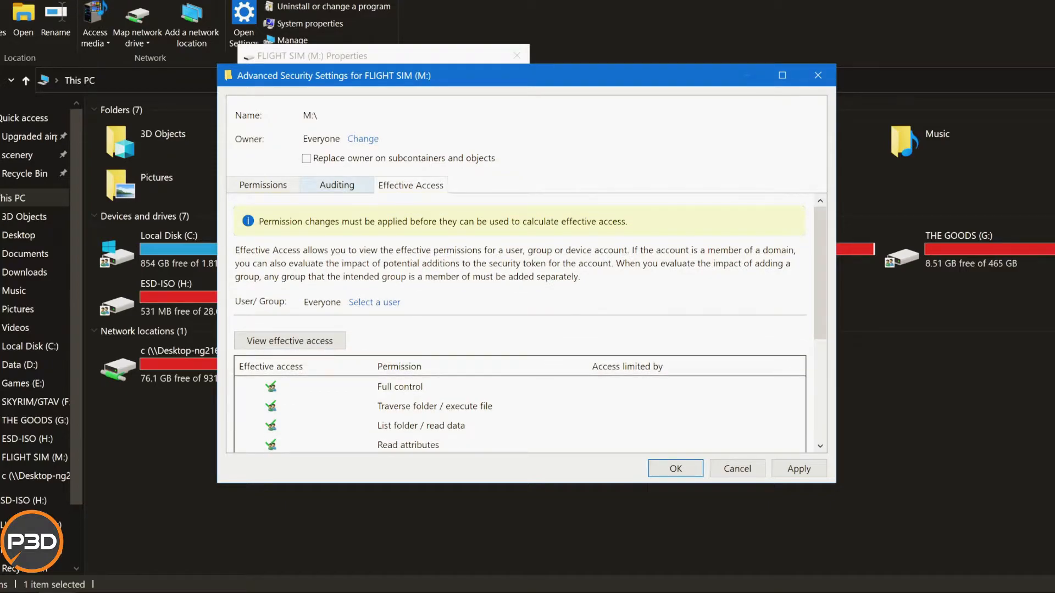
Add an auditing entry to the FLIGHT SIM (M:) drive with Everyone as principal, type All and Full control.
{"action": "left_click", "coordinate": [337, 185]}
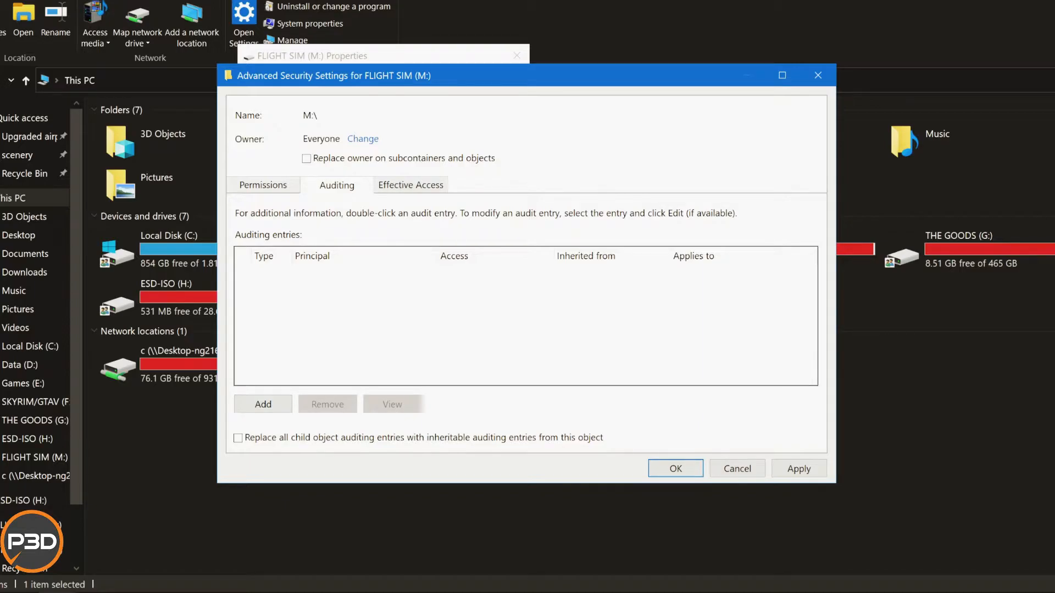
{"action": "left_click", "coordinate": [264, 404]}
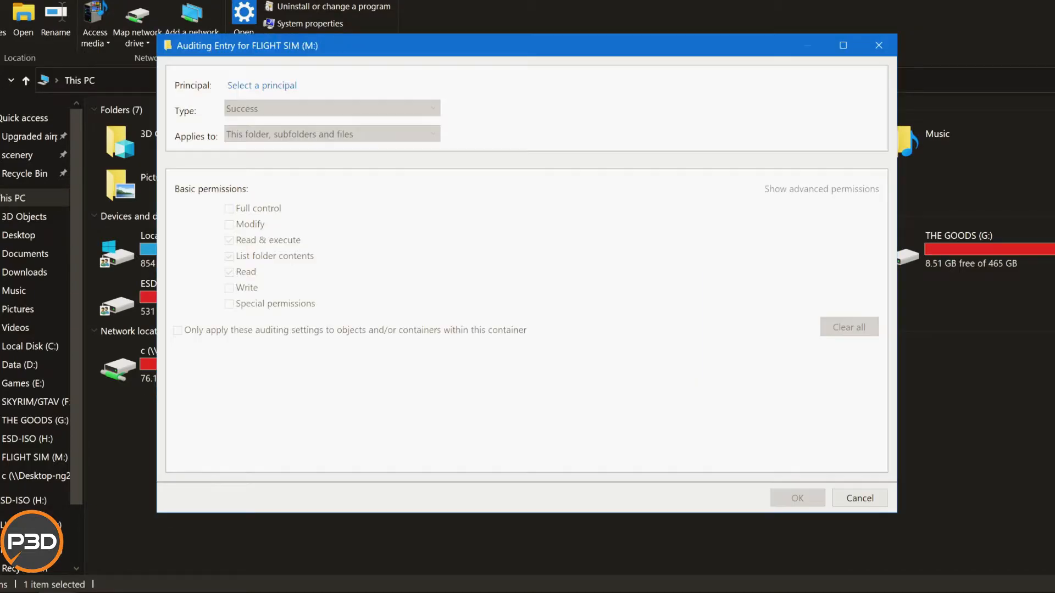
{"action": "left_click", "coordinate": [262, 85]}
{"action": "type", "text": "ebv"}
{"action": "key", "text": "BackSpace"}
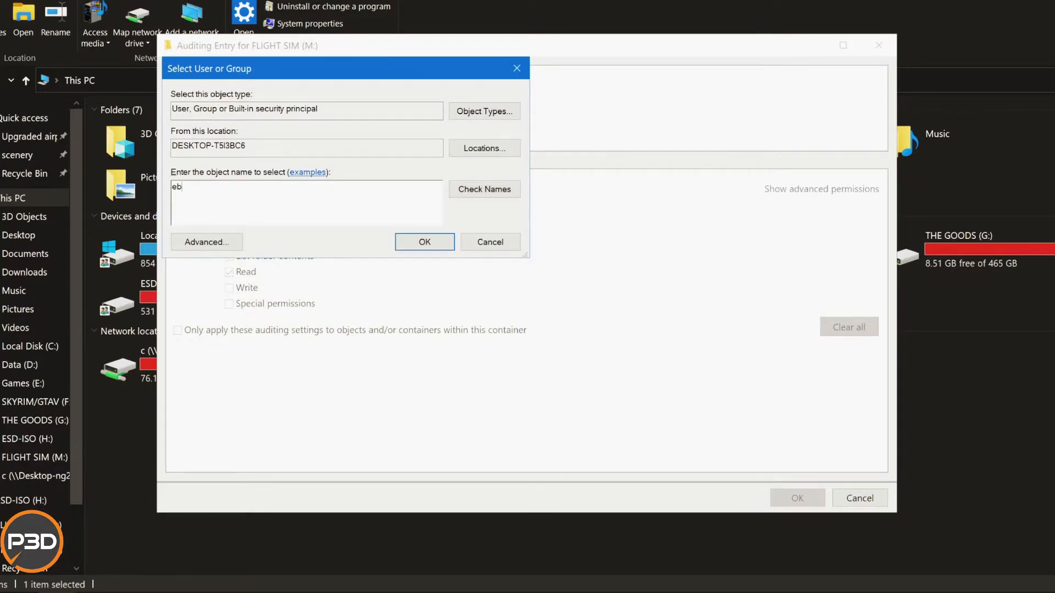
{"action": "key", "text": "BackSpace"}
{"action": "type", "text": "veryone"}
{"action": "left_click", "coordinate": [485, 189]}
{"action": "left_click", "coordinate": [425, 243]}
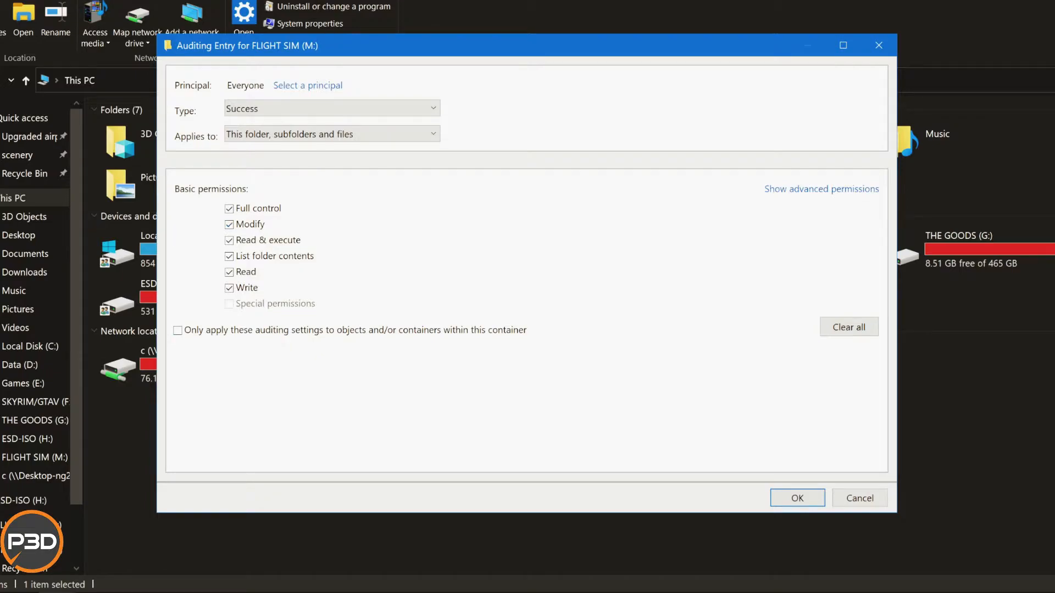
{"action": "left_click", "coordinate": [330, 108]}
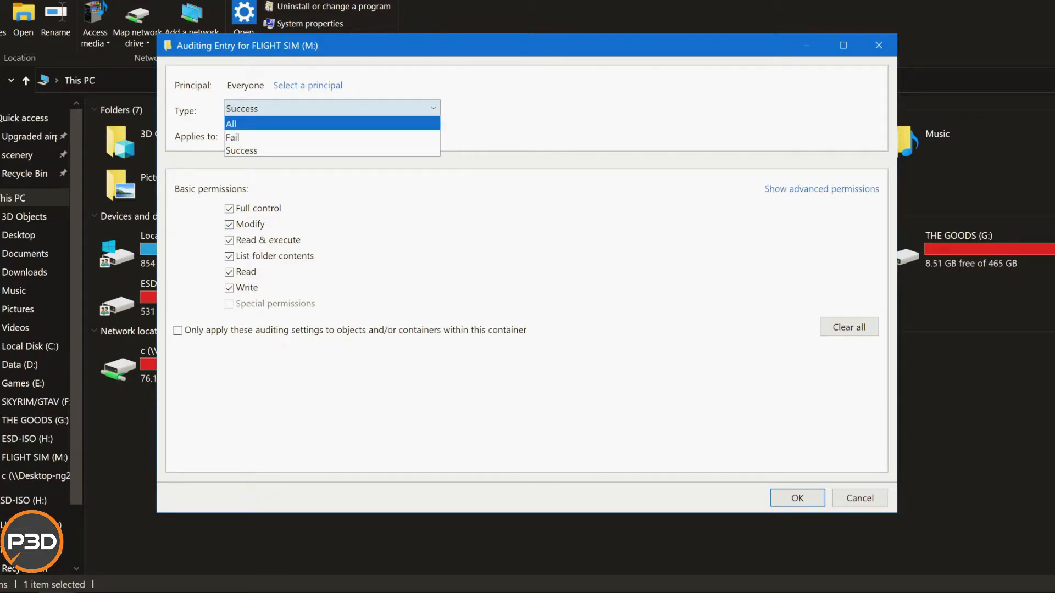
{"action": "left_click", "coordinate": [330, 124]}
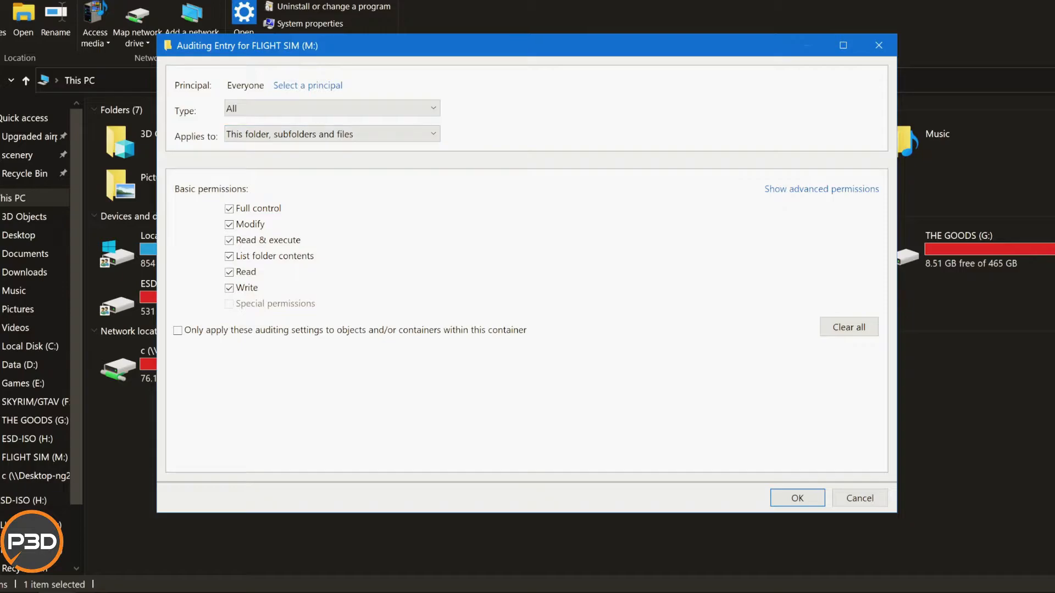
{"action": "left_click", "coordinate": [798, 498]}
Apply the ownership and auditing changes to the FLIGHT SIM (M:) drive, continuing past the System Volume Information error, and close the advanced security settings.
{"action": "left_click", "coordinate": [264, 185]}
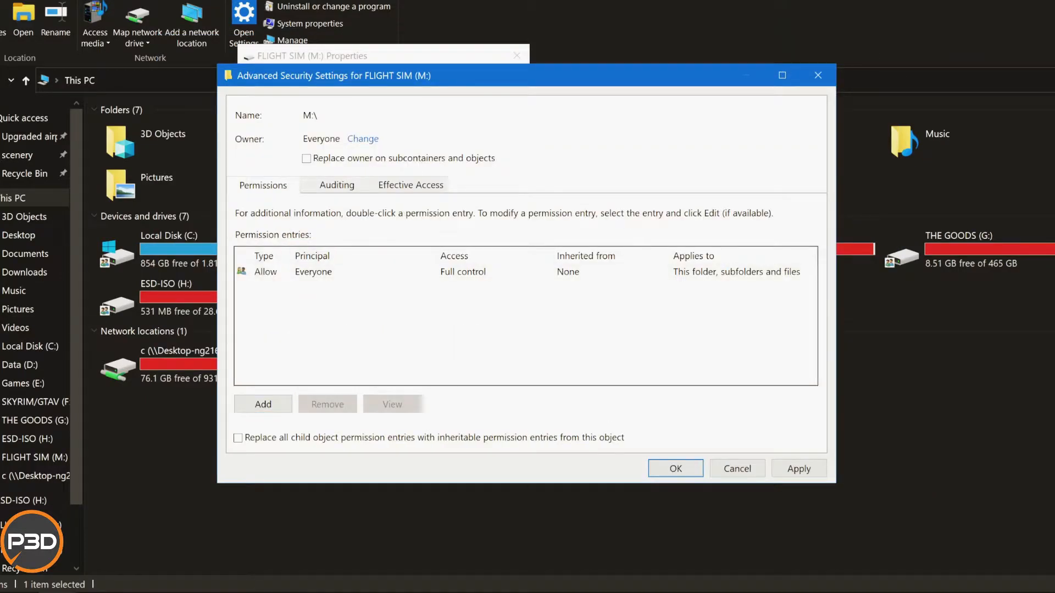
{"action": "left_click", "coordinate": [313, 272]}
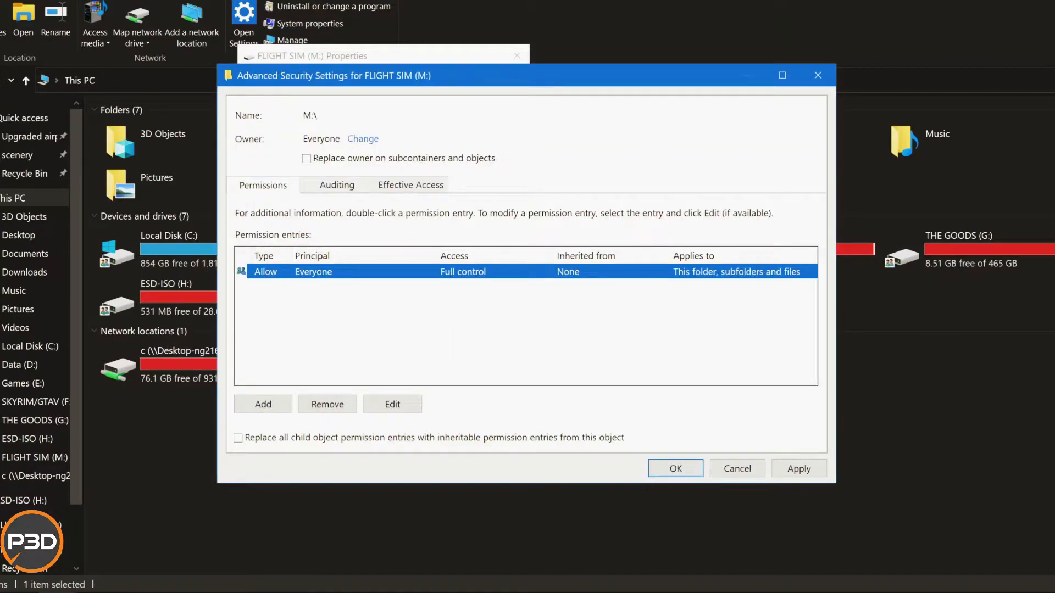
{"action": "left_click", "coordinate": [799, 469]}
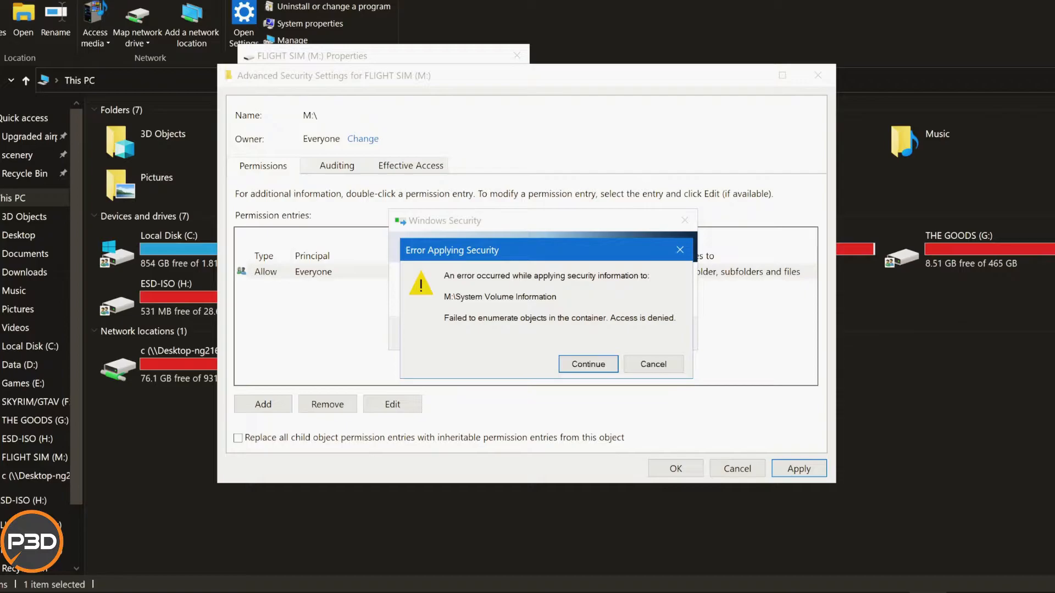
{"action": "key", "text": "Return"}
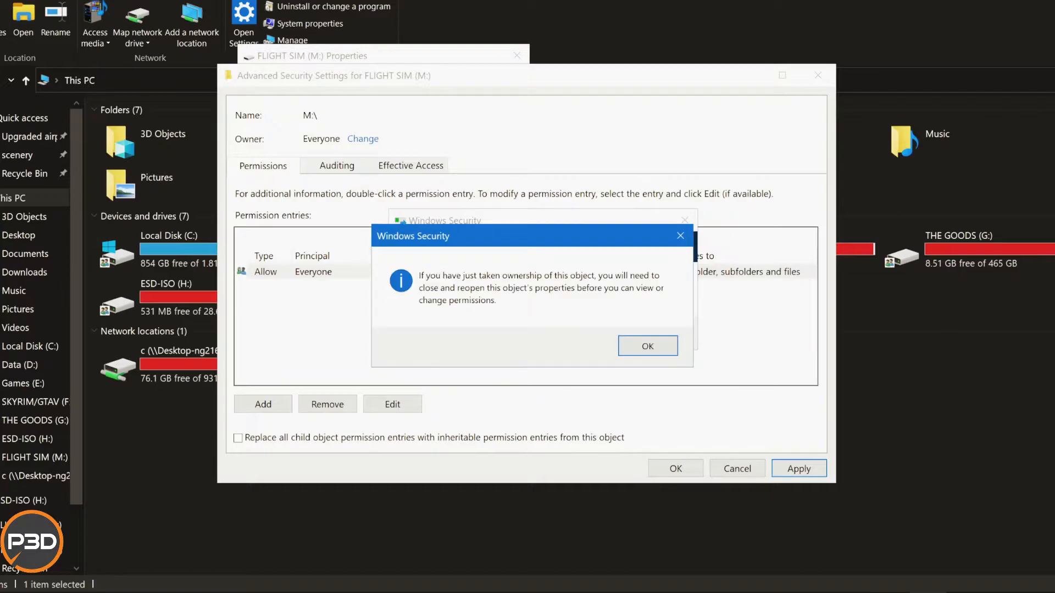
{"action": "key", "text": "Return"}
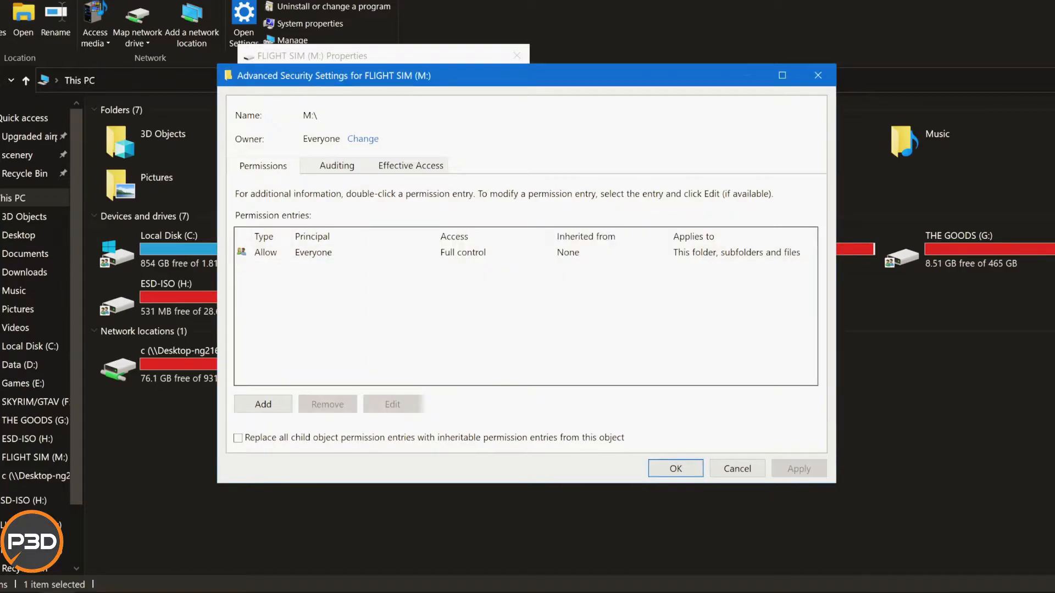
{"action": "key", "text": "Return"}
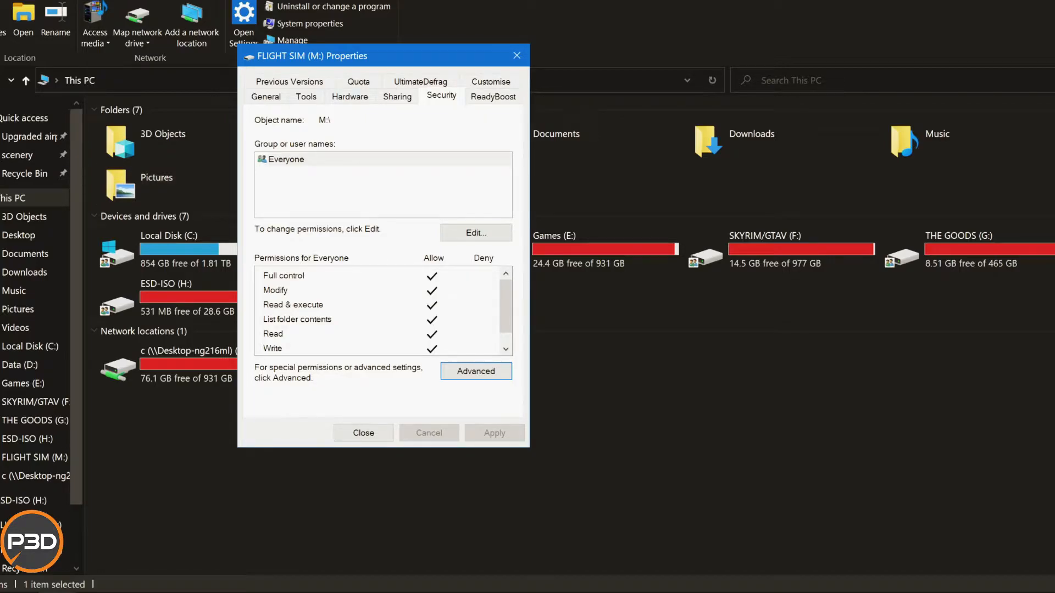
{"action": "left_click", "coordinate": [476, 233]}
{"action": "left_click", "coordinate": [390, 467]}
Share the FLIGHT SIM (M:) drive as M with Full Control allowed for Everyone, and close its properties.
{"action": "left_click", "coordinate": [398, 97]}
{"action": "left_click", "coordinate": [319, 290]}
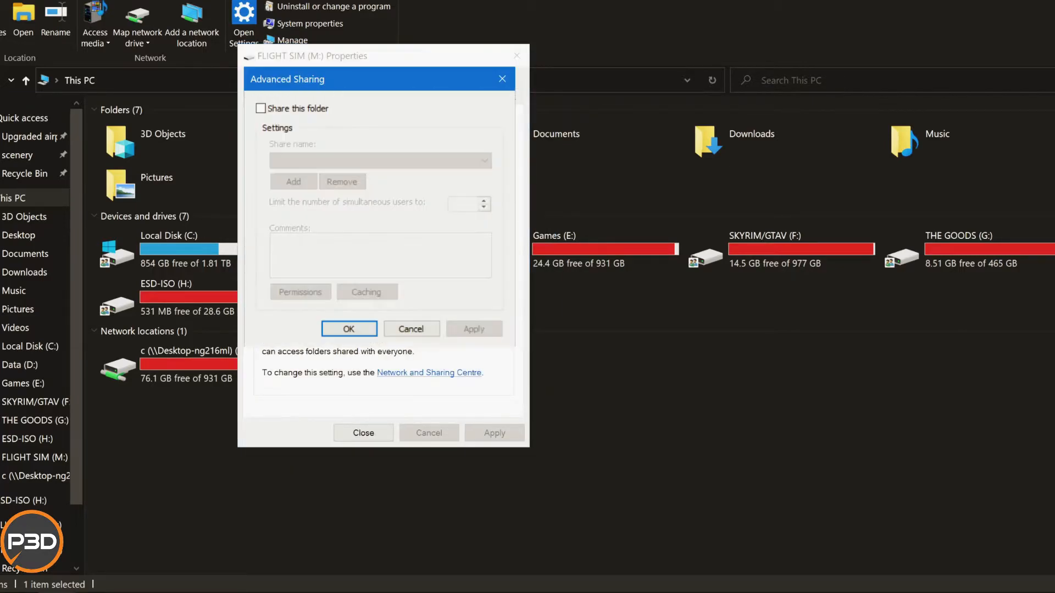
{"action": "left_click", "coordinate": [261, 108]}
{"action": "left_click", "coordinate": [300, 292]}
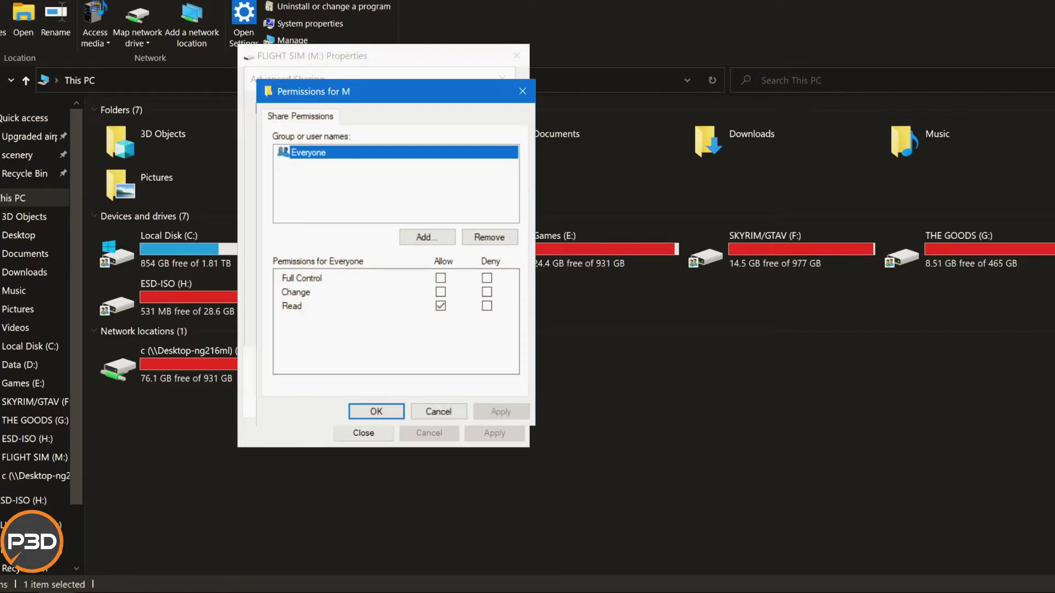
{"action": "left_click", "coordinate": [441, 278]}
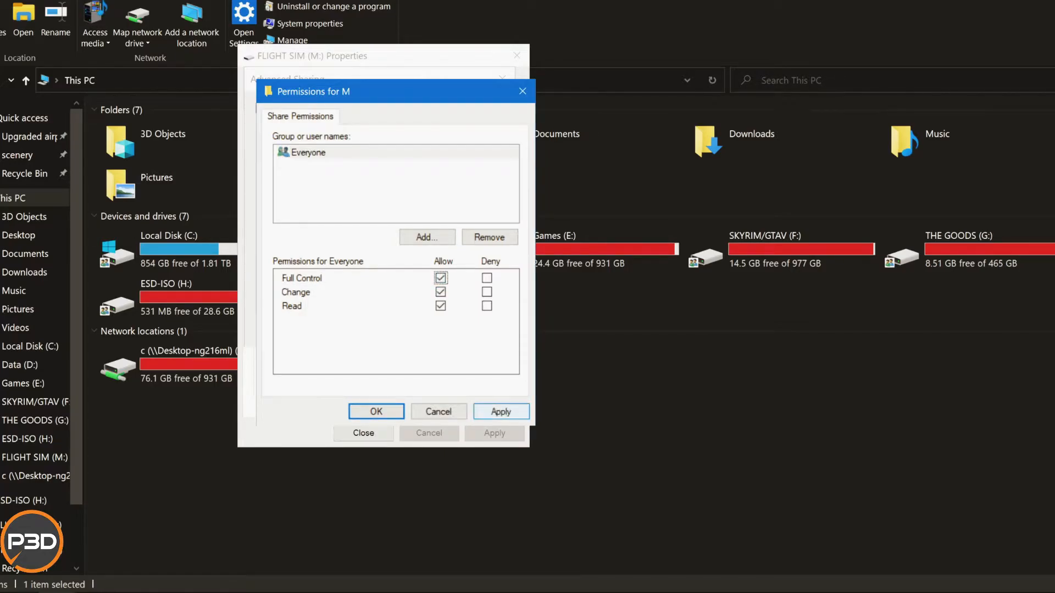
{"action": "left_click", "coordinate": [501, 411]}
{"action": "left_click", "coordinate": [376, 412]}
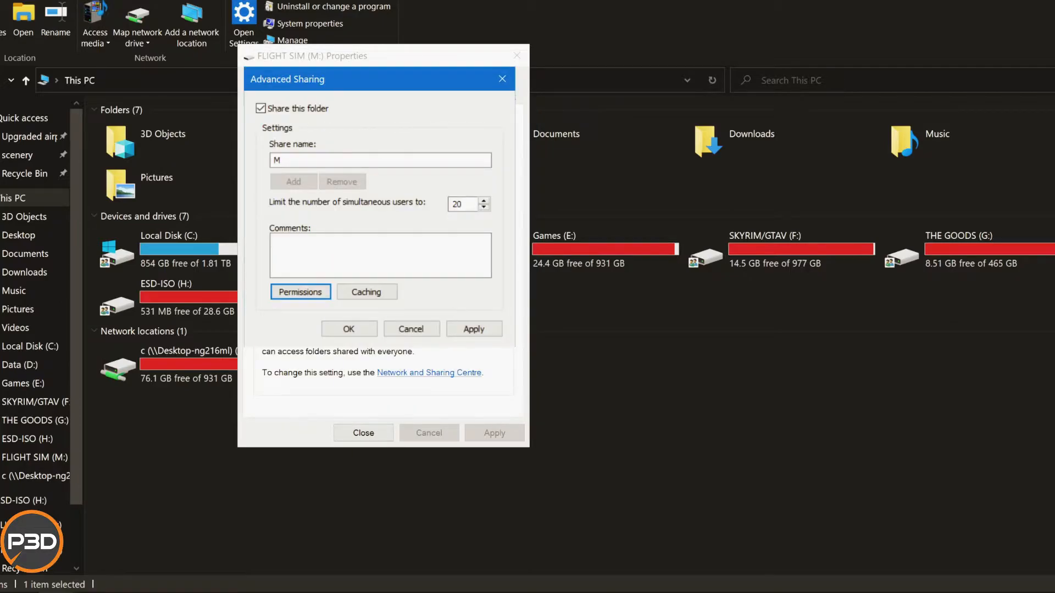
{"action": "left_click", "coordinate": [473, 329]}
{"action": "left_click", "coordinate": [349, 329]}
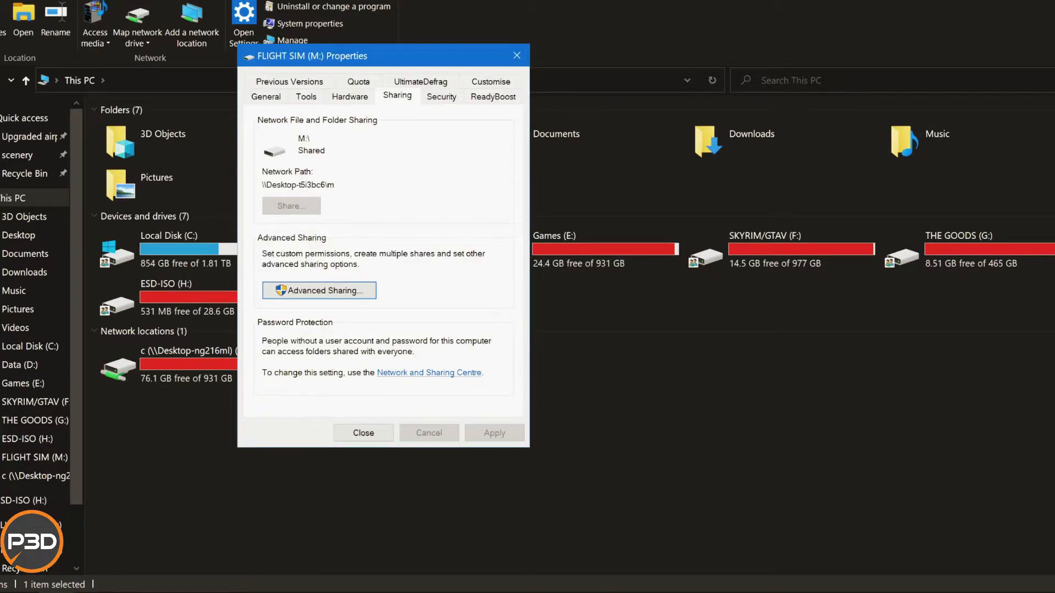
{"action": "left_click", "coordinate": [379, 434]}
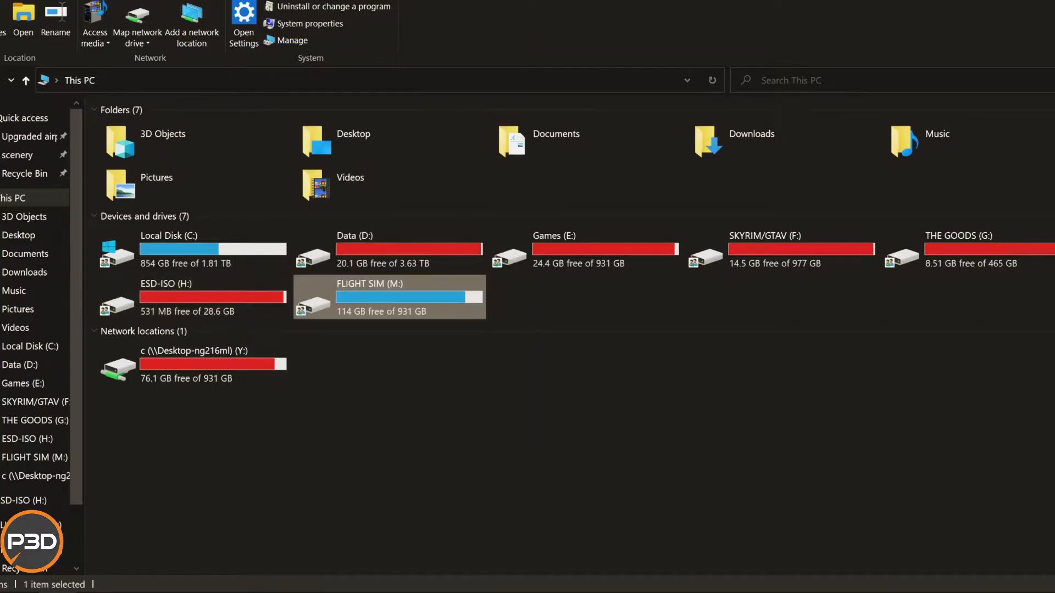
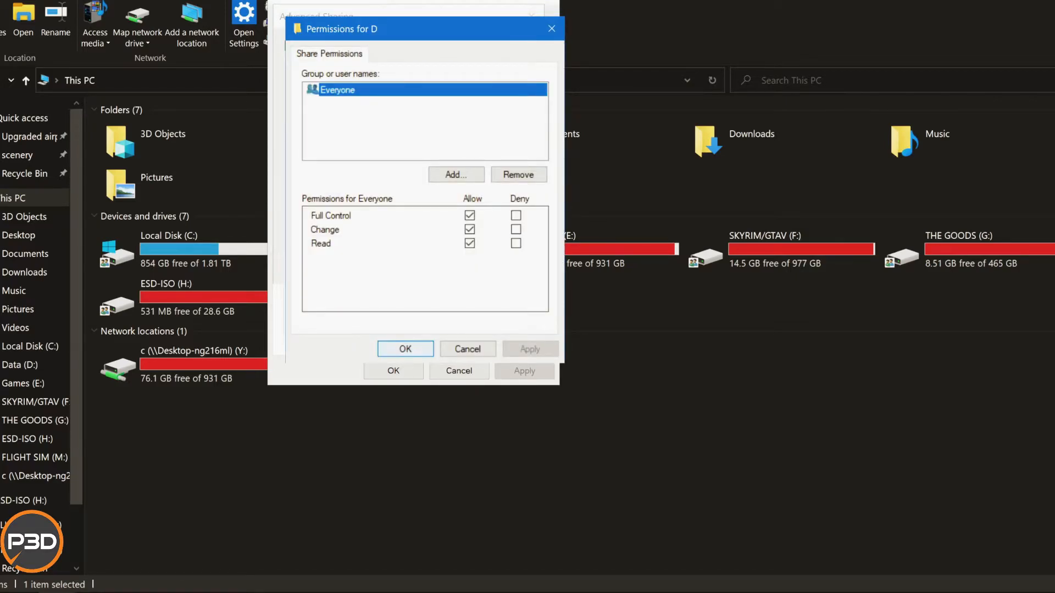
Check the share permissions and the security permissions of Everyone on the Data (D:) drive, confirming each dialog.
{"action": "key", "text": "Return"}
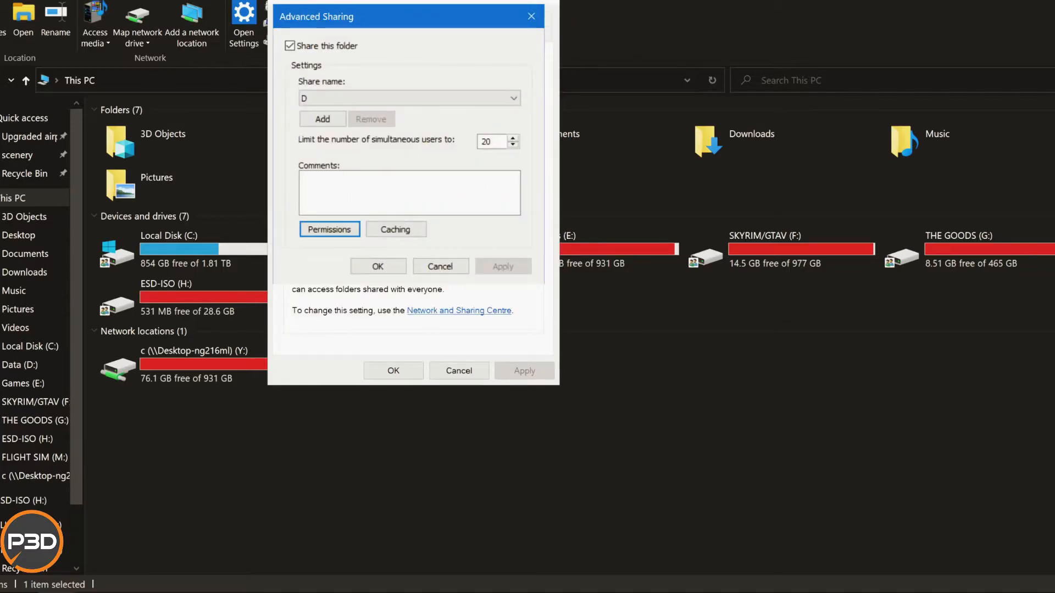
{"action": "key", "text": "Return"}
{"action": "left_click", "coordinate": [524, 35]}
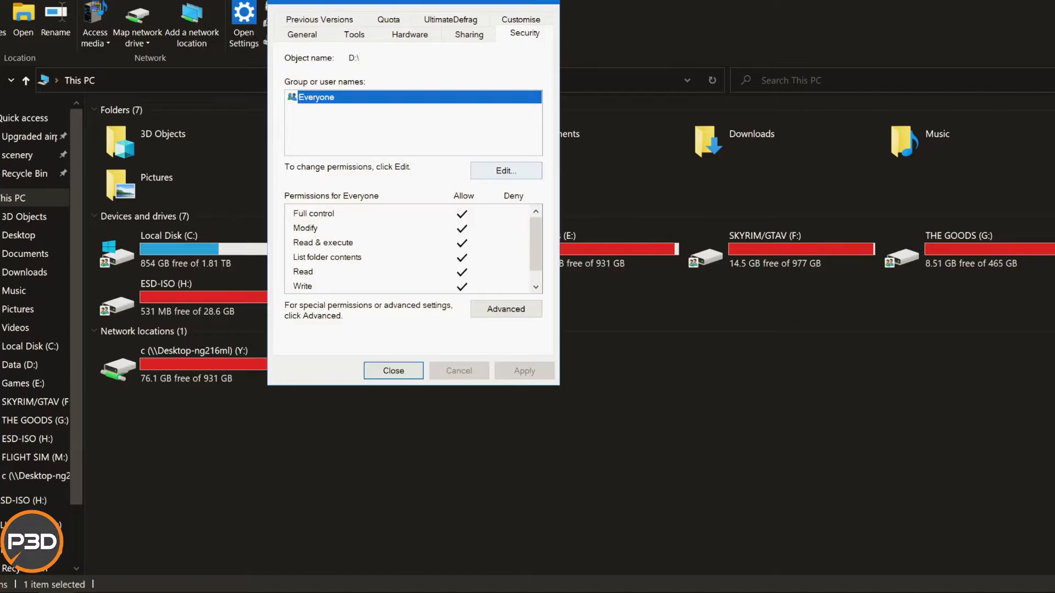
{"action": "left_click", "coordinate": [506, 171]}
{"action": "key", "text": "Return"}
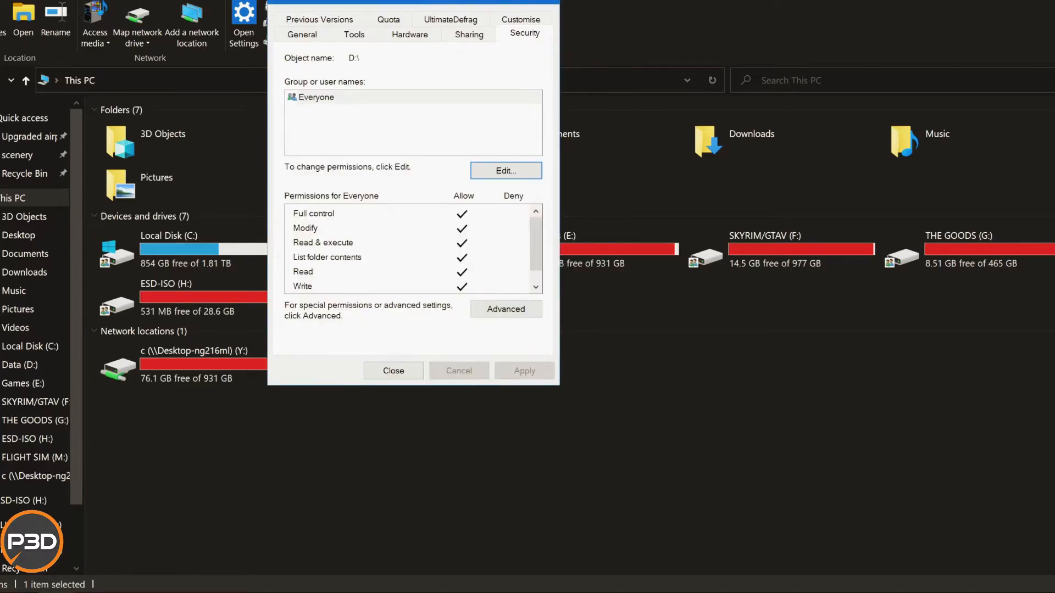
Select Everyone as the user for effective access in the Data (D:) drive's advanced security settings and review the resulting permission list.
{"action": "left_click", "coordinate": [506, 309]}
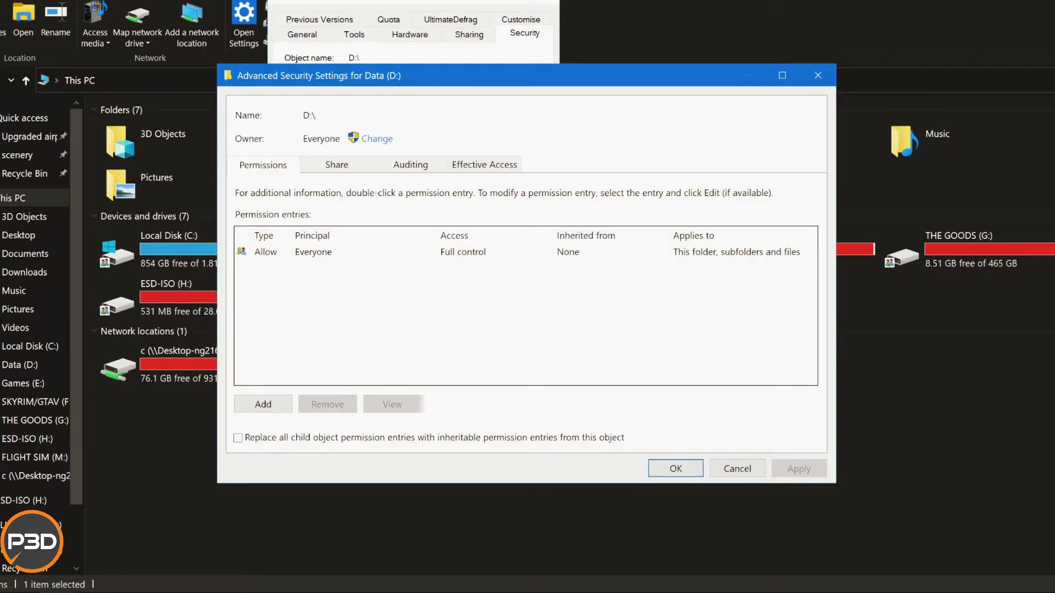
{"action": "left_click", "coordinate": [484, 164]}
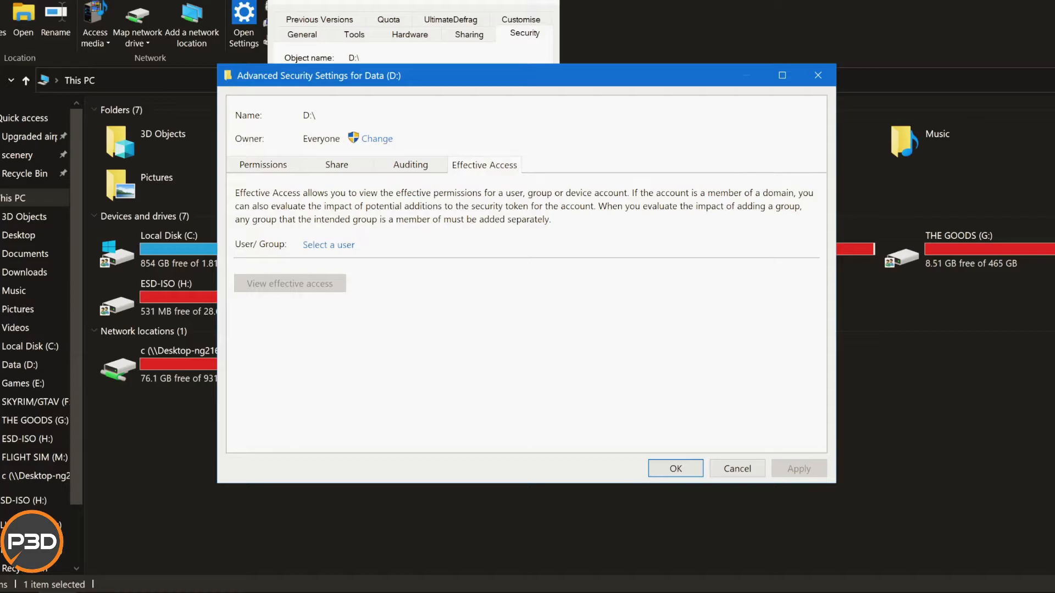
{"action": "left_click", "coordinate": [328, 245]}
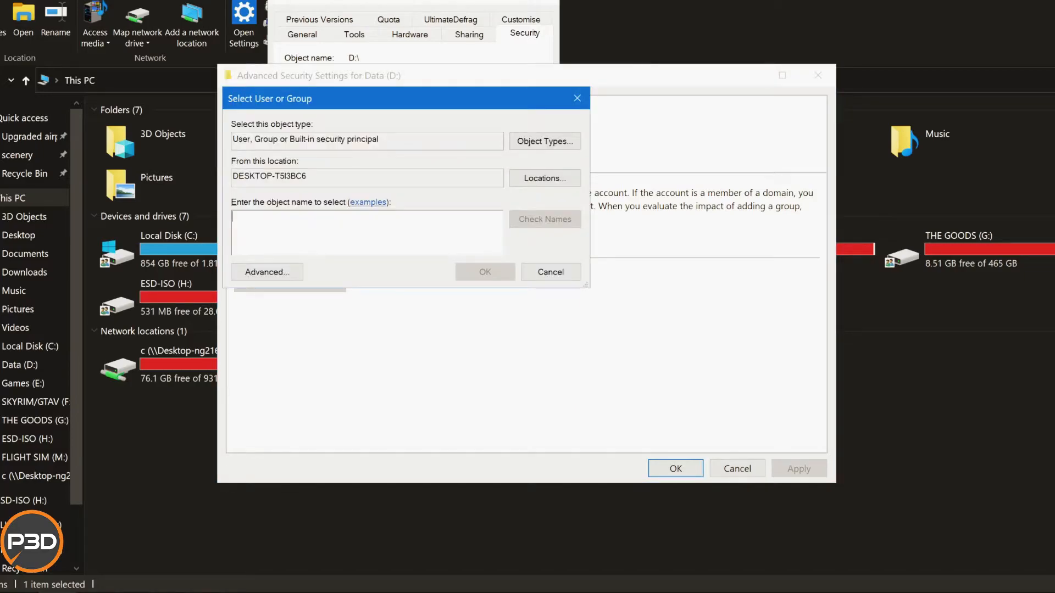
{"action": "type", "text": "eeryoi"}
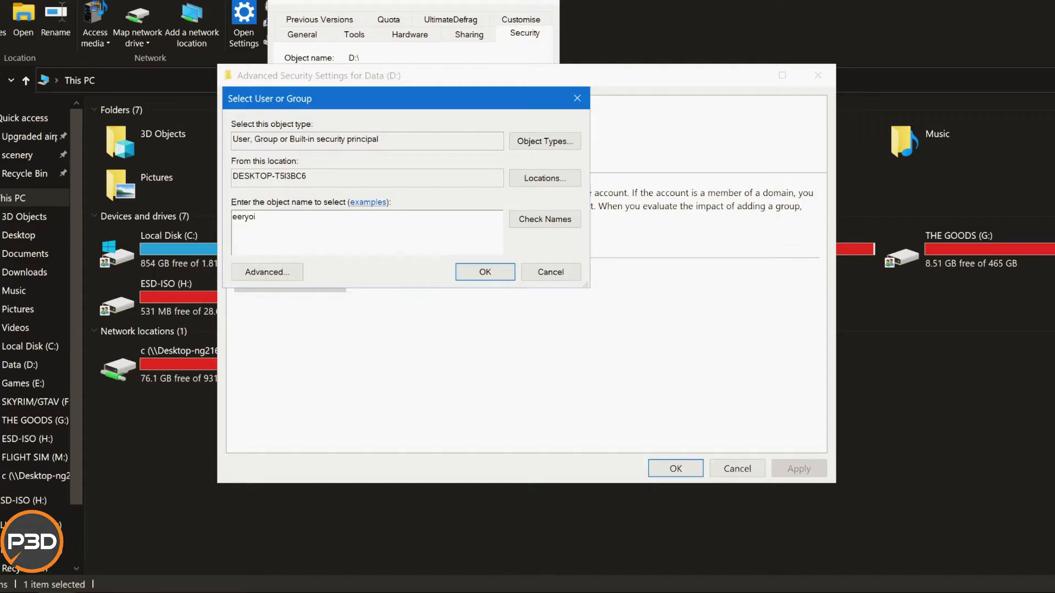
{"action": "key", "text": "BackSpace"}
{"action": "key", "text": "BackSpace"}
{"action": "key", "text": "BackSpace"}
{"action": "key", "text": "BackSpace"}
{"action": "key", "text": "BackSpace"}
{"action": "type", "text": "veryone"}
{"action": "key", "text": "alt+k"}
{"action": "key", "text": "Return"}
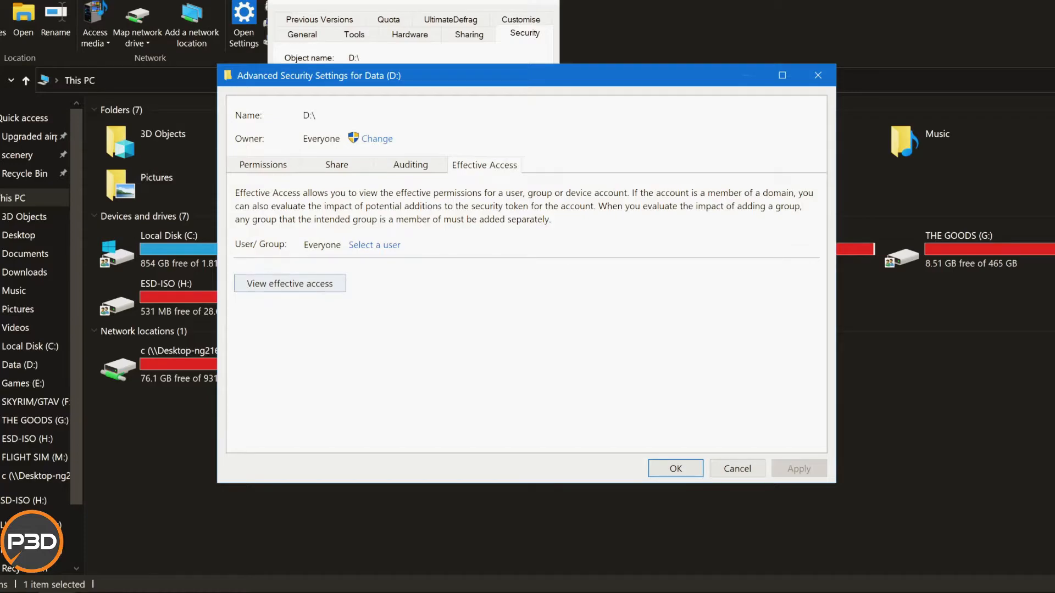
{"action": "left_click", "coordinate": [289, 283]}
{"action": "scroll", "coordinate": [519, 330], "scroll_direction": "down", "scroll_amount": 3}
{"action": "scroll", "coordinate": [520, 329], "scroll_direction": "down", "scroll_amount": 2}
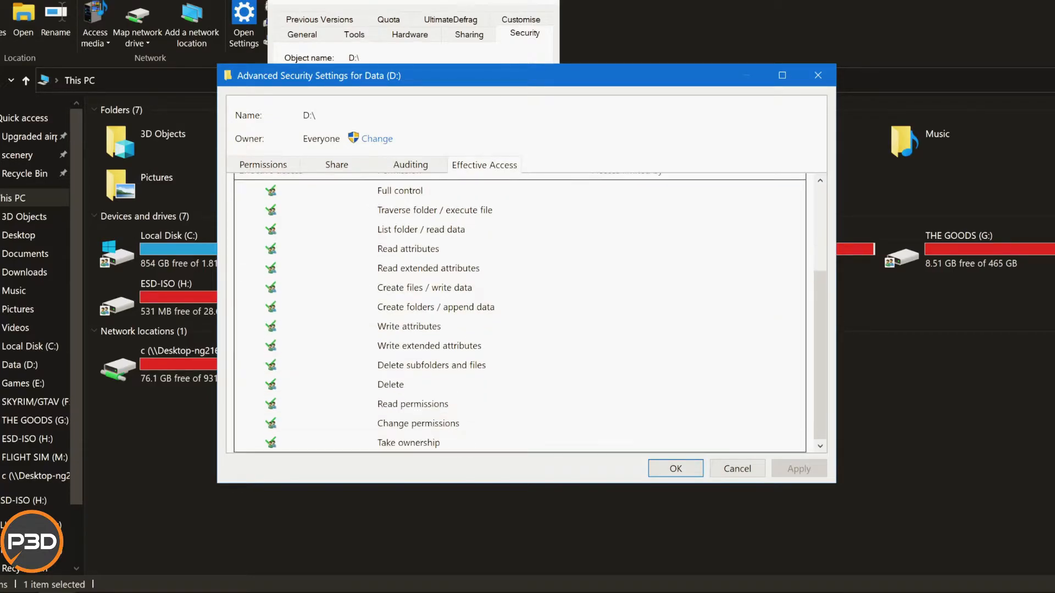
Review the auditing, share and permission entries of the Data (D:) drive, and close its advanced security settings and properties.
{"action": "left_click", "coordinate": [410, 165]}
{"action": "left_click", "coordinate": [278, 241]}
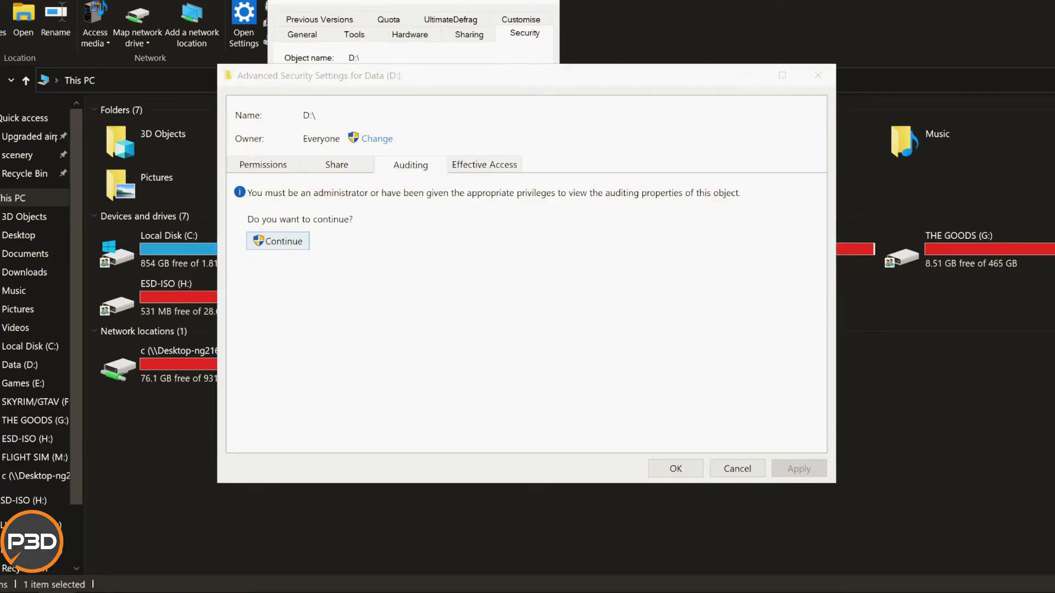
{"action": "left_click", "coordinate": [463, 252]}
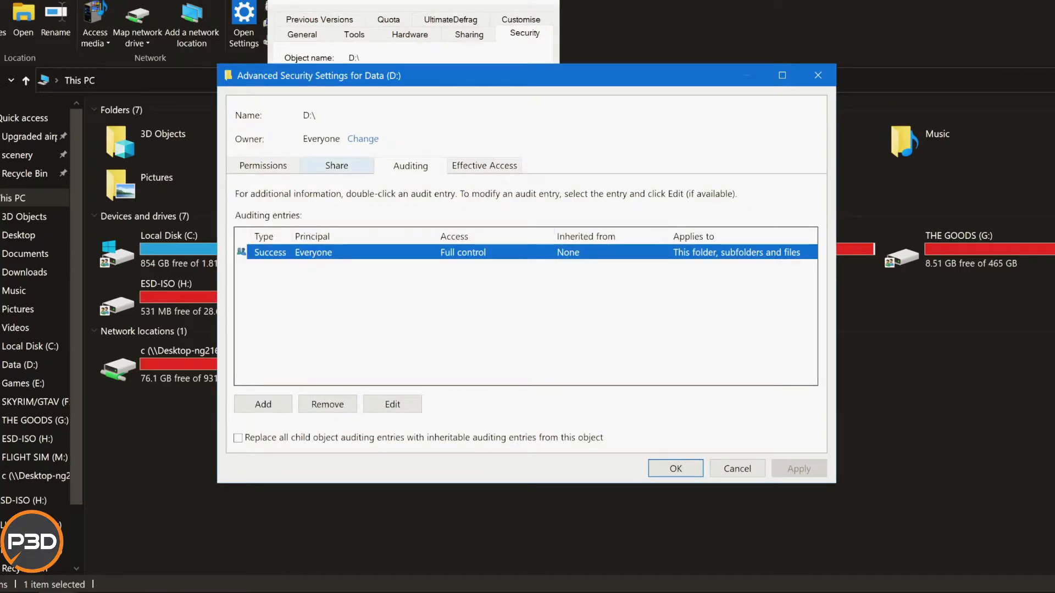
{"action": "left_click", "coordinate": [336, 165]}
{"action": "left_click", "coordinate": [343, 275]}
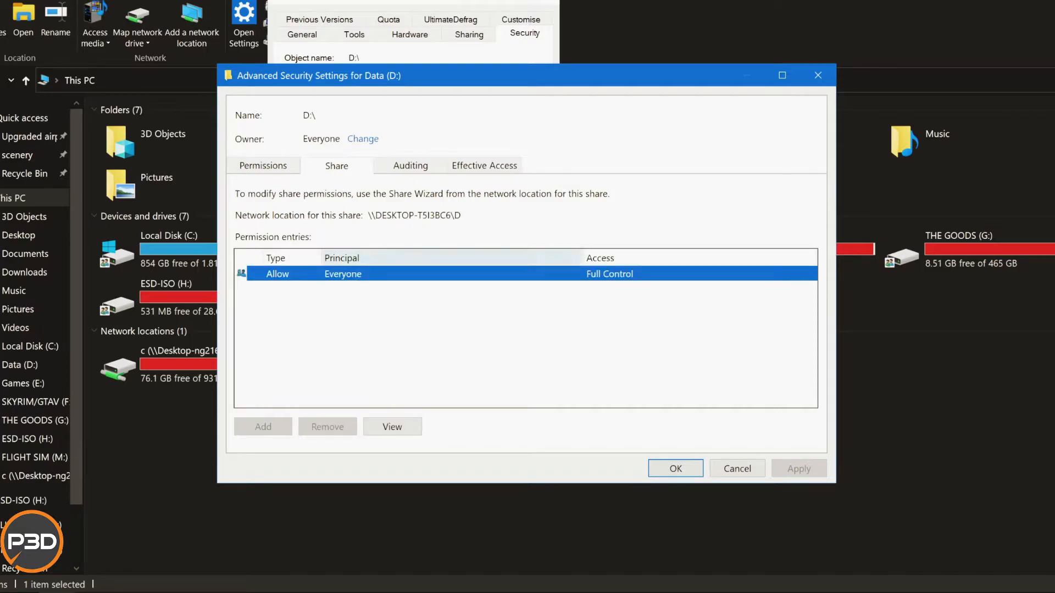
{"action": "left_click", "coordinate": [263, 166]}
{"action": "left_click", "coordinate": [675, 468]}
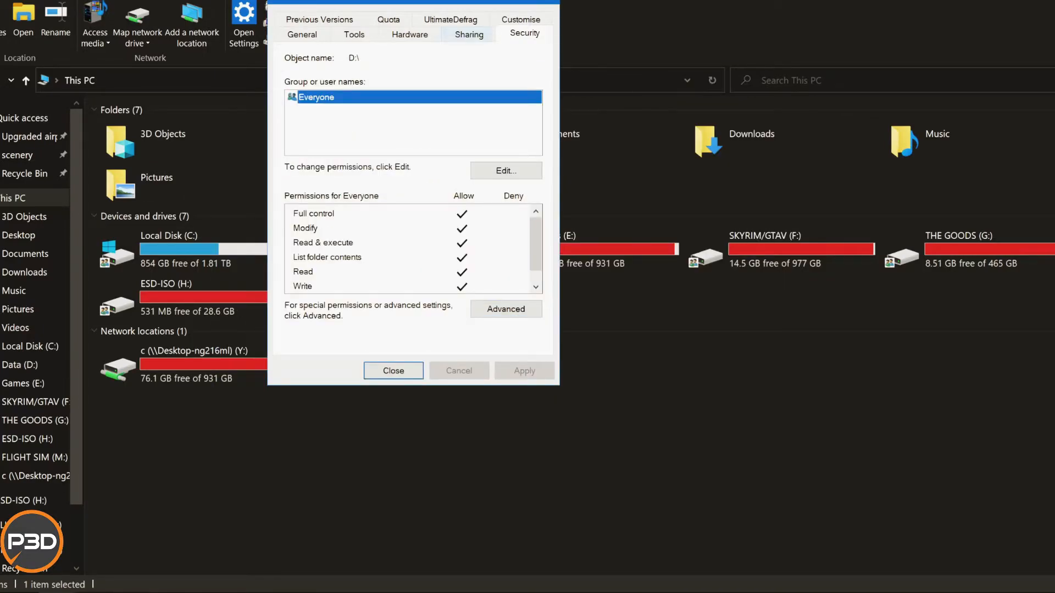
{"action": "left_click", "coordinate": [469, 34]}
{"action": "left_click", "coordinate": [393, 371]}
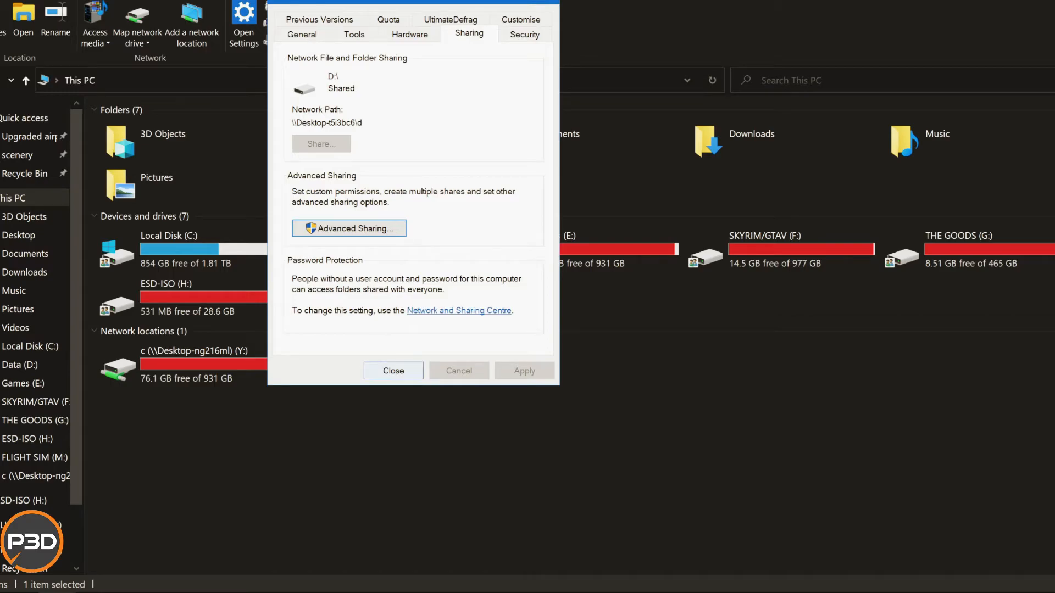
Open the properties of Local Disk (C:) and check the share permissions of Everyone in its advanced sharing settings.
{"action": "right_click", "coordinate": [224, 238]}
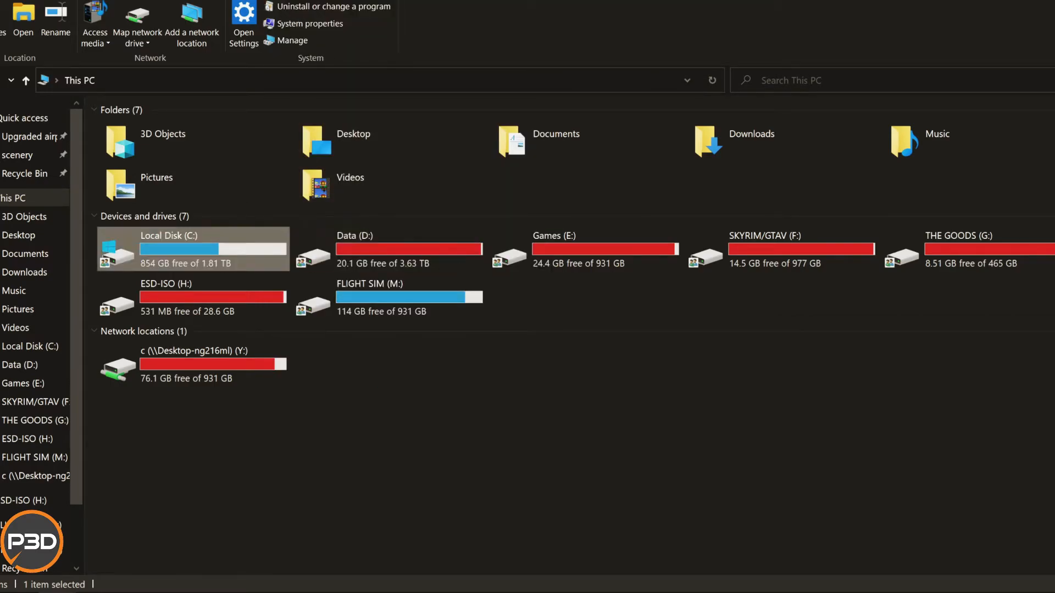
{"action": "left_click", "coordinate": [176, 457]}
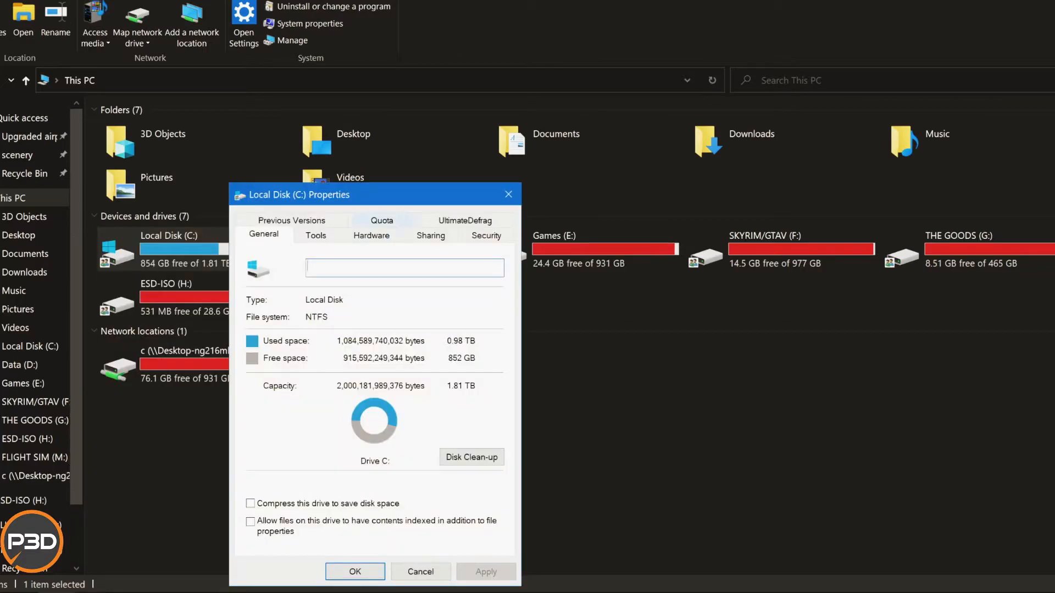
{"action": "left_click_drag", "start_coordinate": [387, 195], "coordinate": [562, 25]}
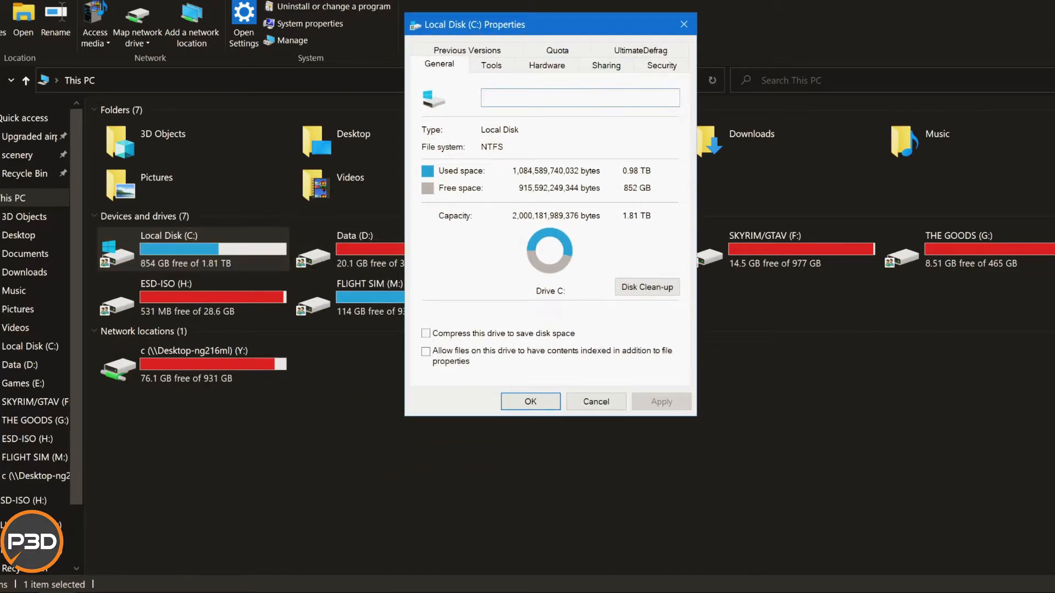
{"action": "left_click", "coordinate": [606, 65]}
{"action": "left_click", "coordinate": [486, 259]}
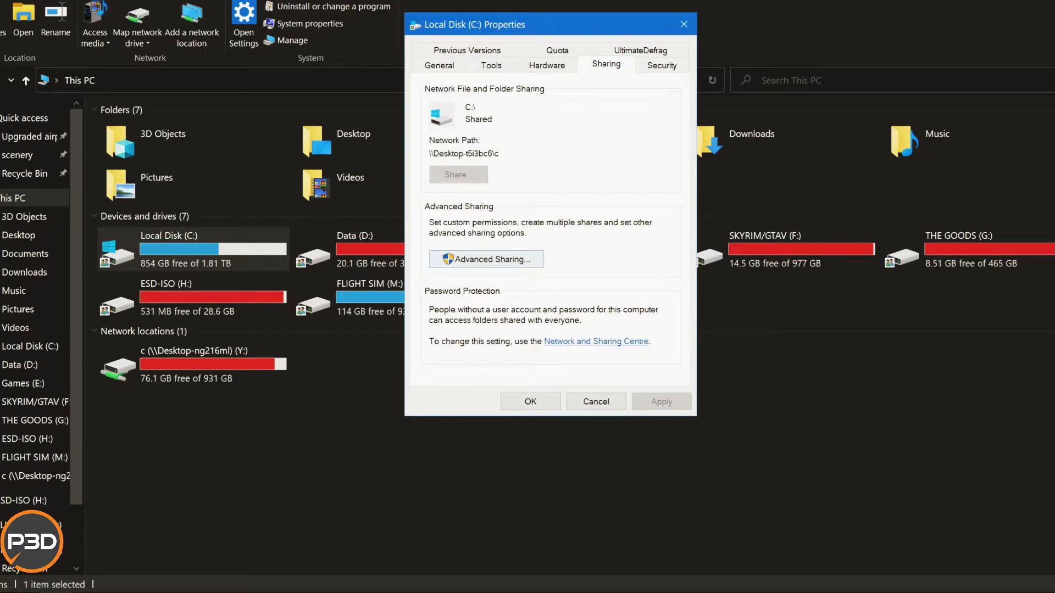
{"action": "left_click", "coordinate": [467, 260]}
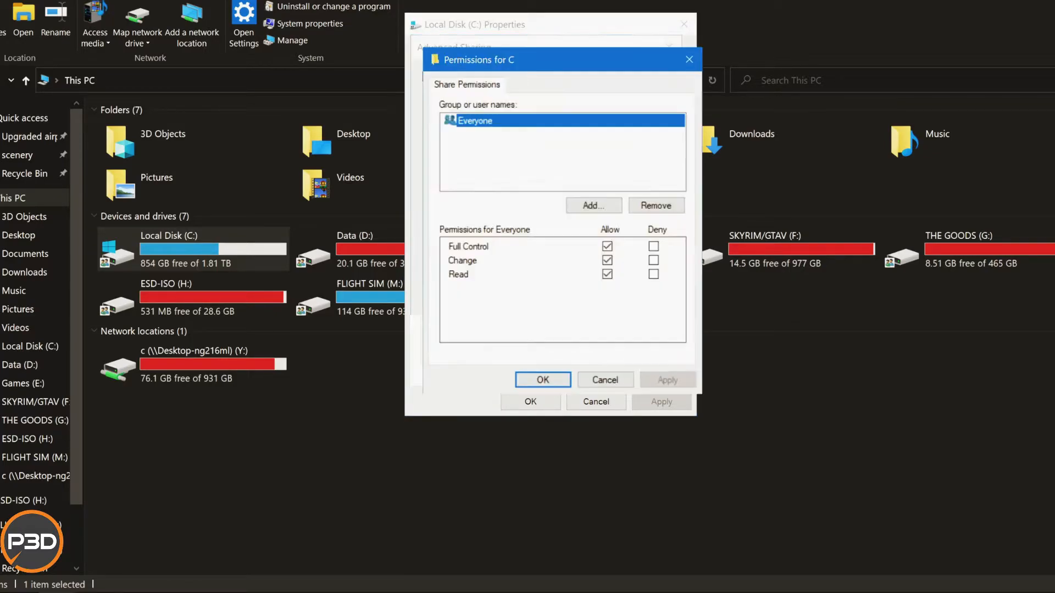
{"action": "left_click", "coordinate": [542, 380]}
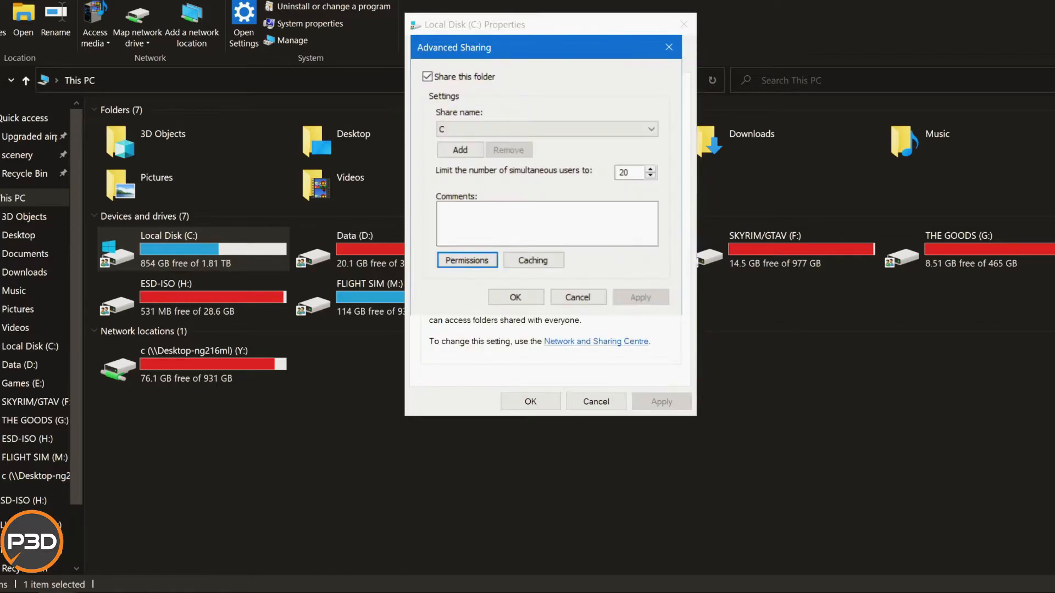
{"action": "left_click", "coordinate": [515, 298]}
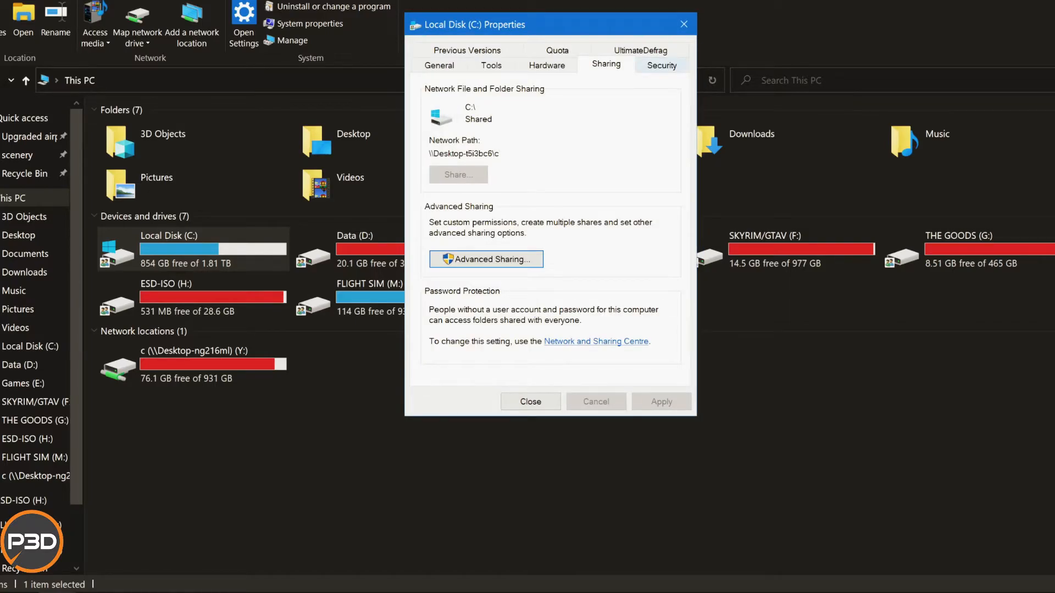
Review the security permissions and the advanced permission entry of Everyone on Local Disk (C:), and close its properties.
{"action": "left_click", "coordinate": [662, 64]}
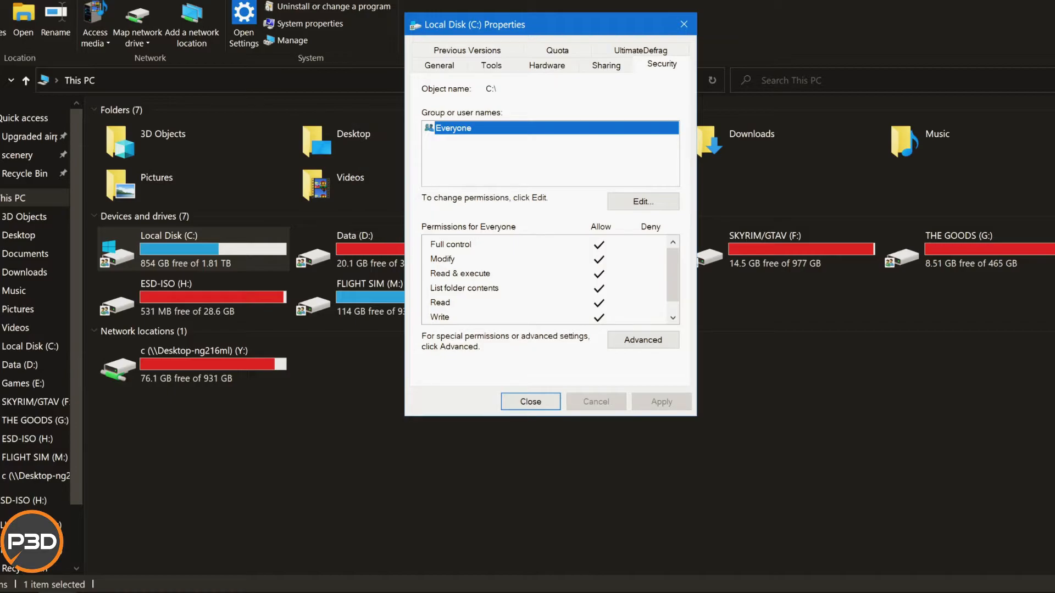
{"action": "left_click", "coordinate": [643, 201]}
{"action": "scroll", "coordinate": [576, 356], "scroll_direction": "down", "scroll_amount": 1}
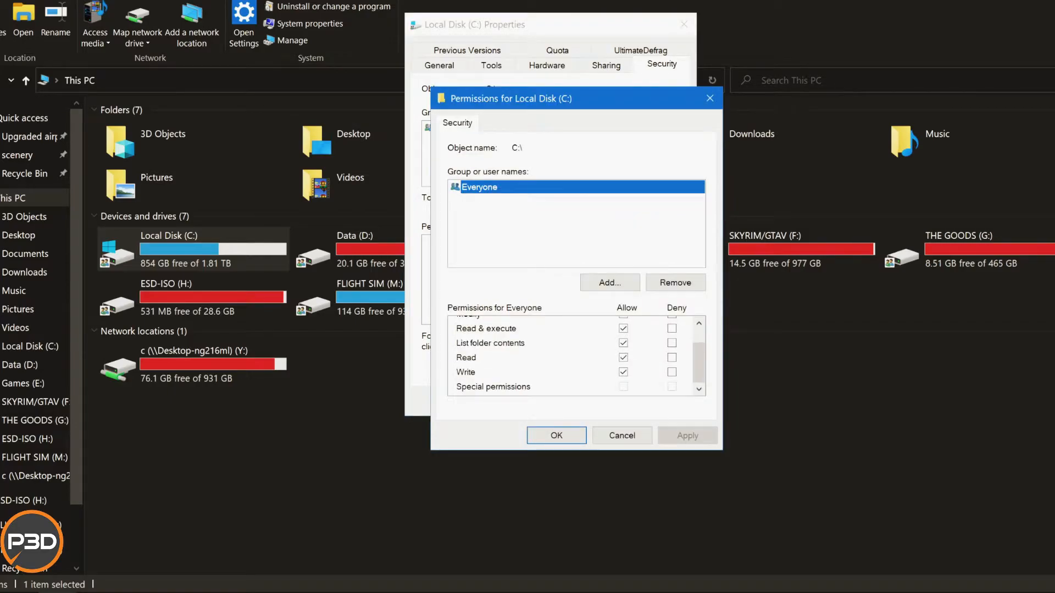
{"action": "left_click", "coordinate": [556, 435]}
{"action": "left_click", "coordinate": [642, 339]}
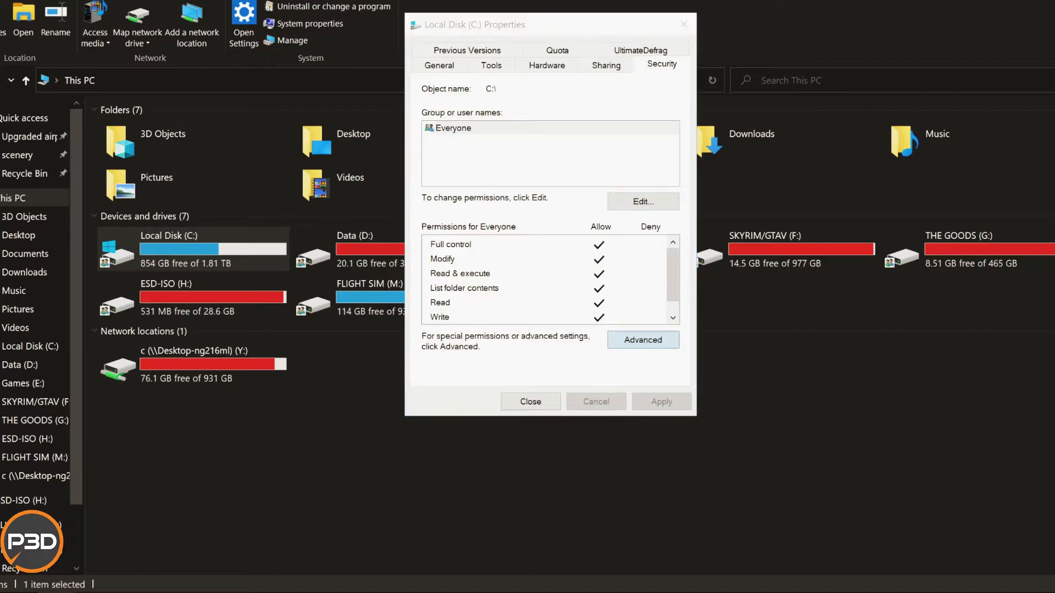
{"action": "left_click", "coordinate": [313, 252]}
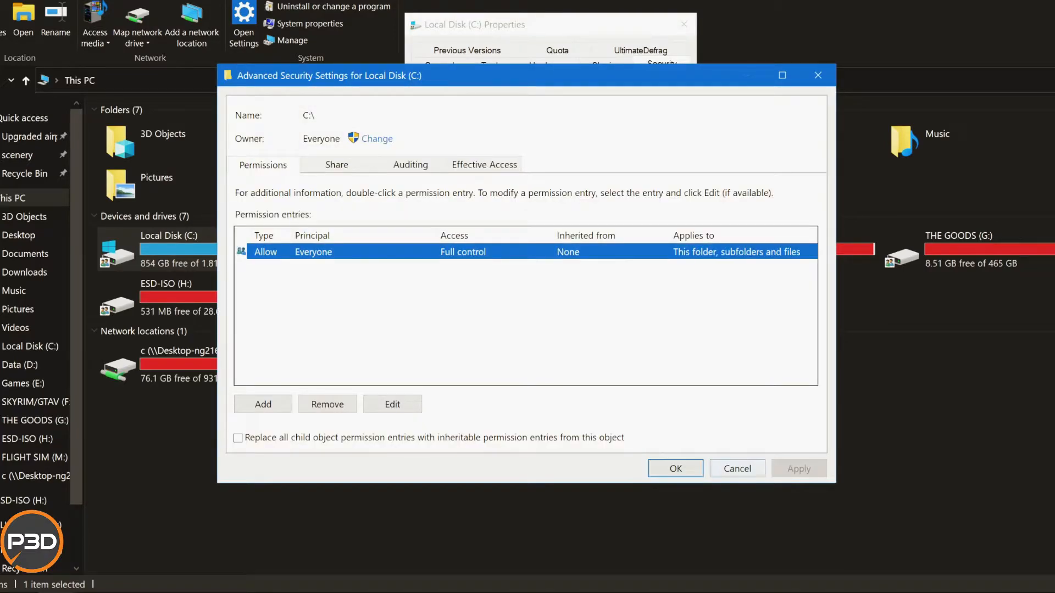
{"action": "left_click", "coordinate": [675, 469]}
{"action": "left_click", "coordinate": [531, 401]}
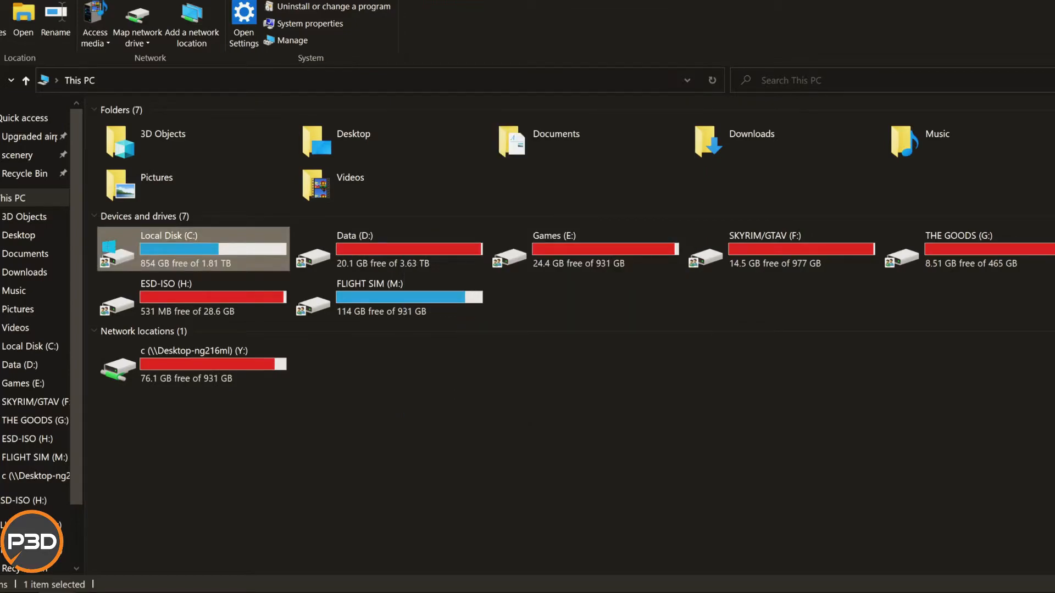
Open Local Disk (C:) and select the Program Files, Program Files (x86) and ProgramData folders, declining to empty the Recycle Bin.
{"action": "double_click", "coordinate": [237, 246]}
{"action": "scroll", "coordinate": [253, 337], "scroll_direction": "down", "scroll_amount": 5}
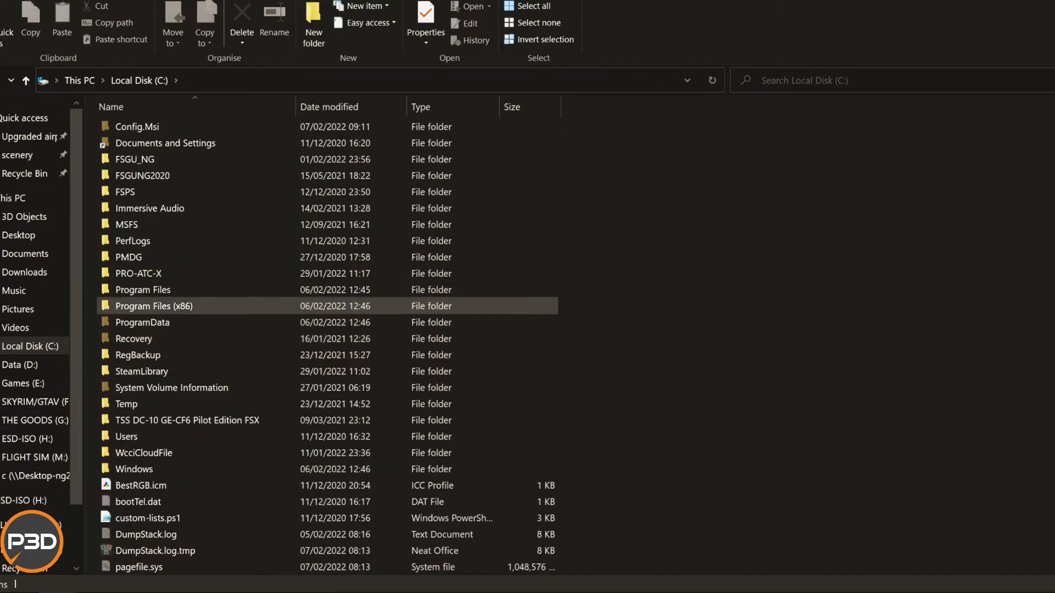
{"action": "left_click", "coordinate": [176, 290]}
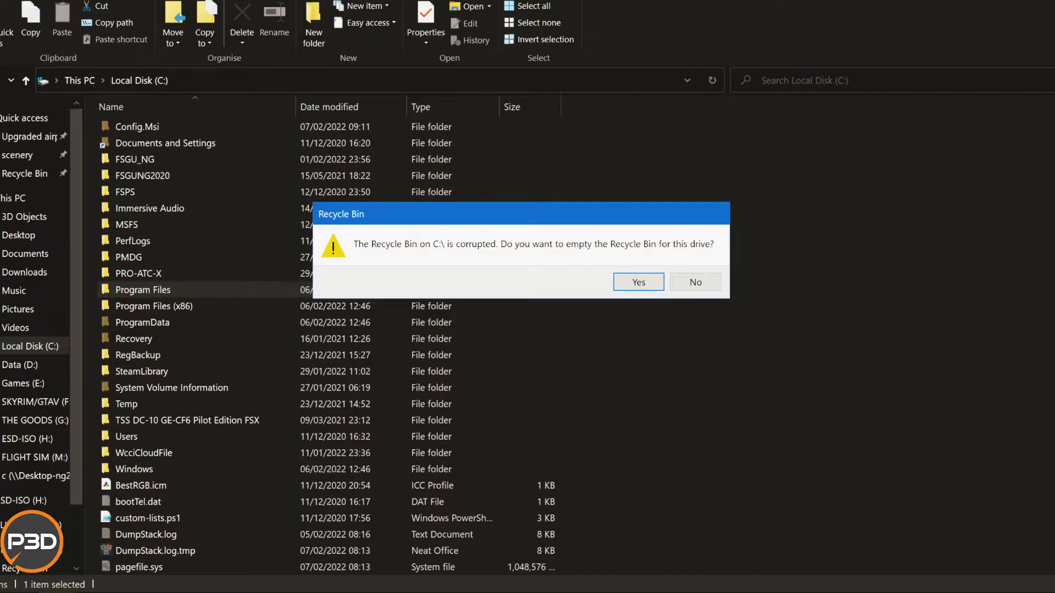
{"action": "left_click", "coordinate": [696, 283]}
{"action": "left_click_drag", "start_coordinate": [646, 290], "coordinate": [384, 330]}
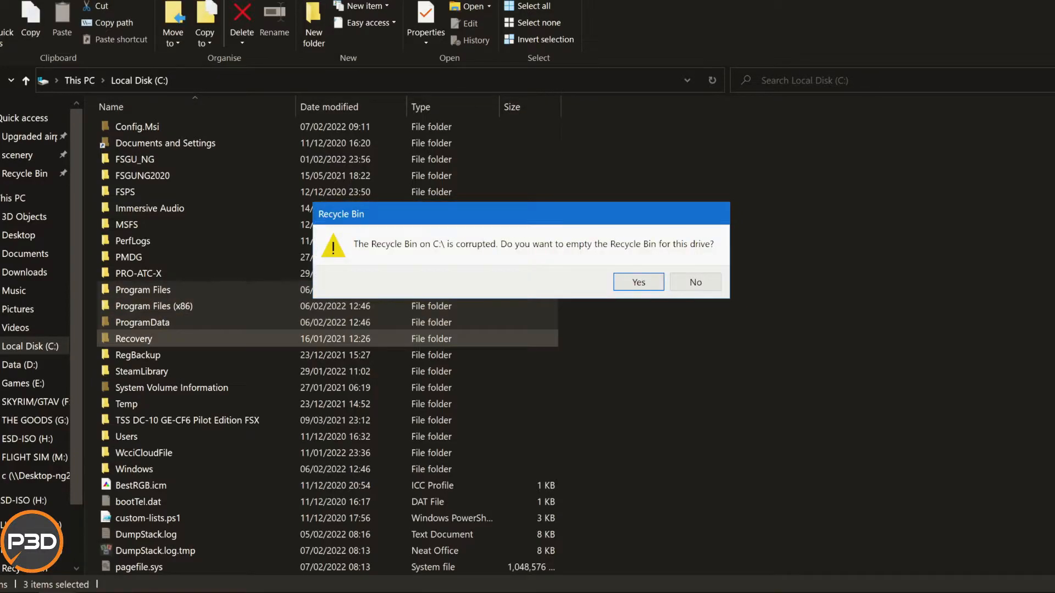
{"action": "left_click", "coordinate": [696, 283]}
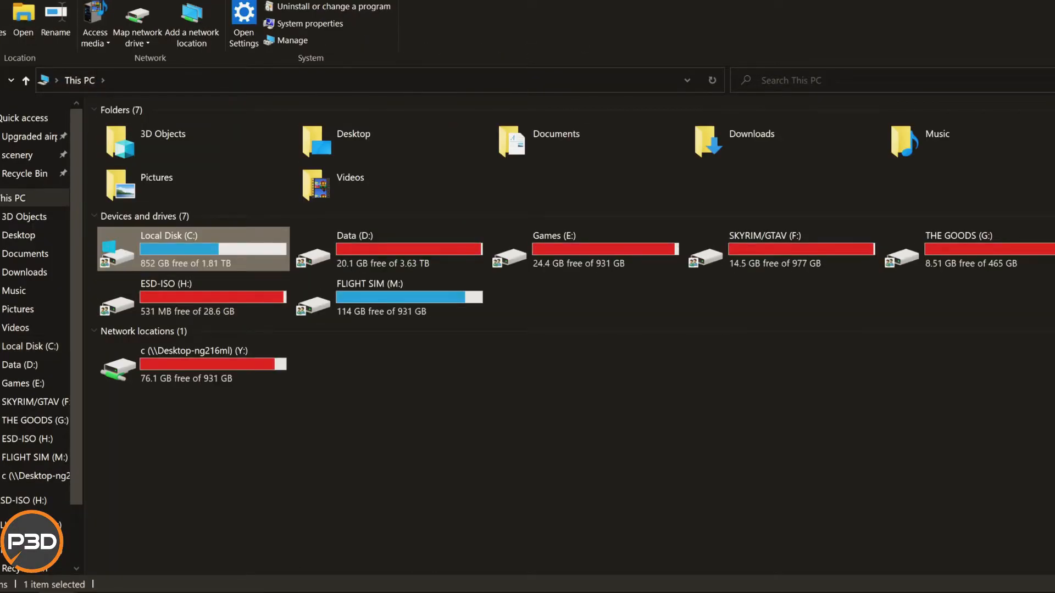
Remove the Everyone permission entry in the advanced security settings of Local Disk (C:).
{"action": "right_click", "coordinate": [80, 186]}
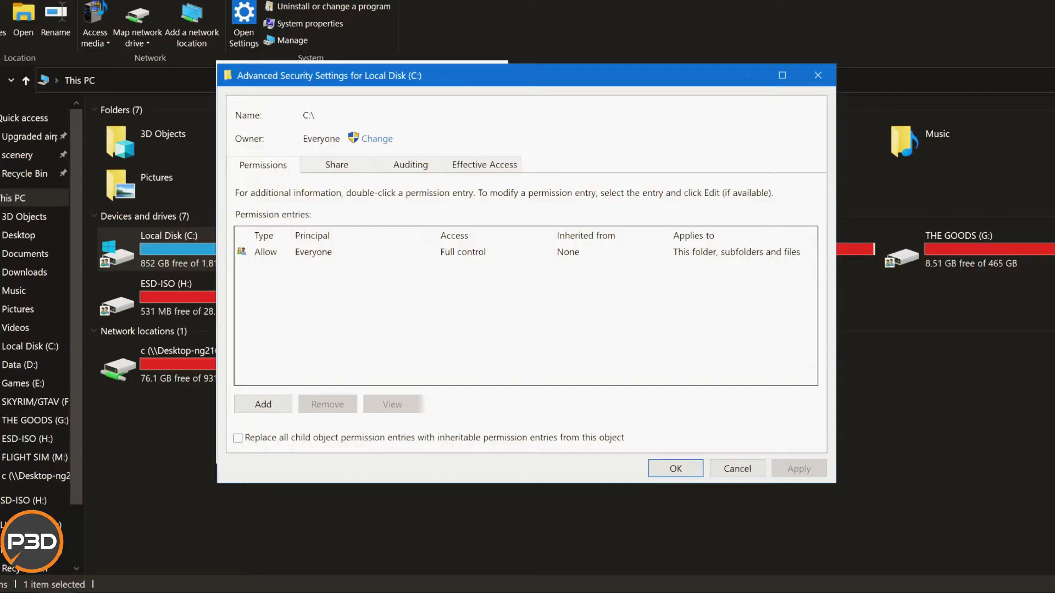
{"action": "left_click", "coordinate": [329, 253]}
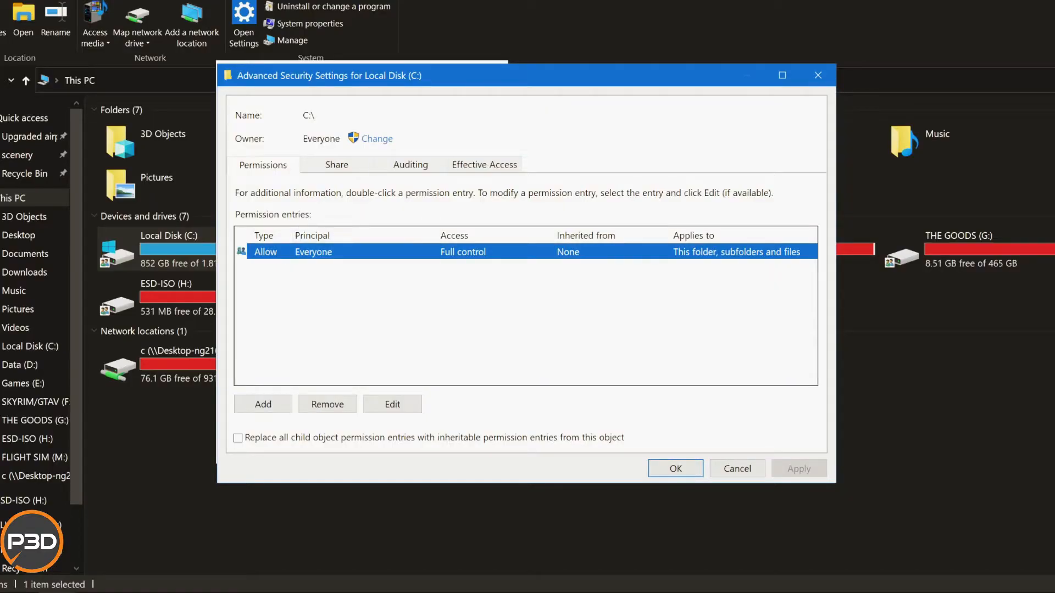
{"action": "left_click", "coordinate": [327, 405]}
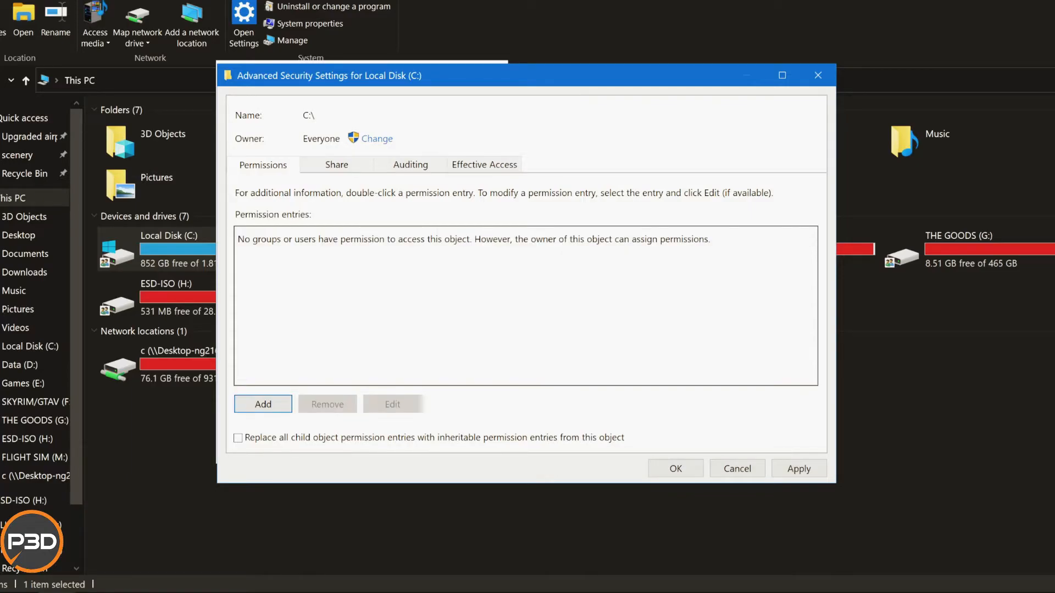
Add a permission entry for the principal Everyone on Local Disk (C:) with type Allow and Full control for this folder, subfolders and files.
{"action": "left_click", "coordinate": [263, 405]}
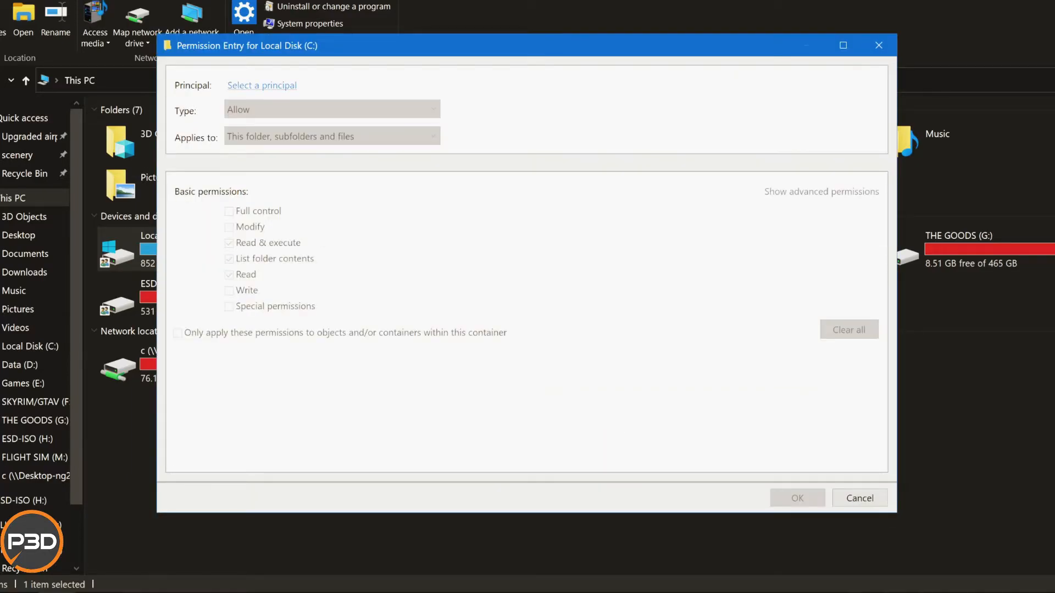
{"action": "left_click", "coordinate": [327, 85]}
{"action": "type", "text": "ev"}
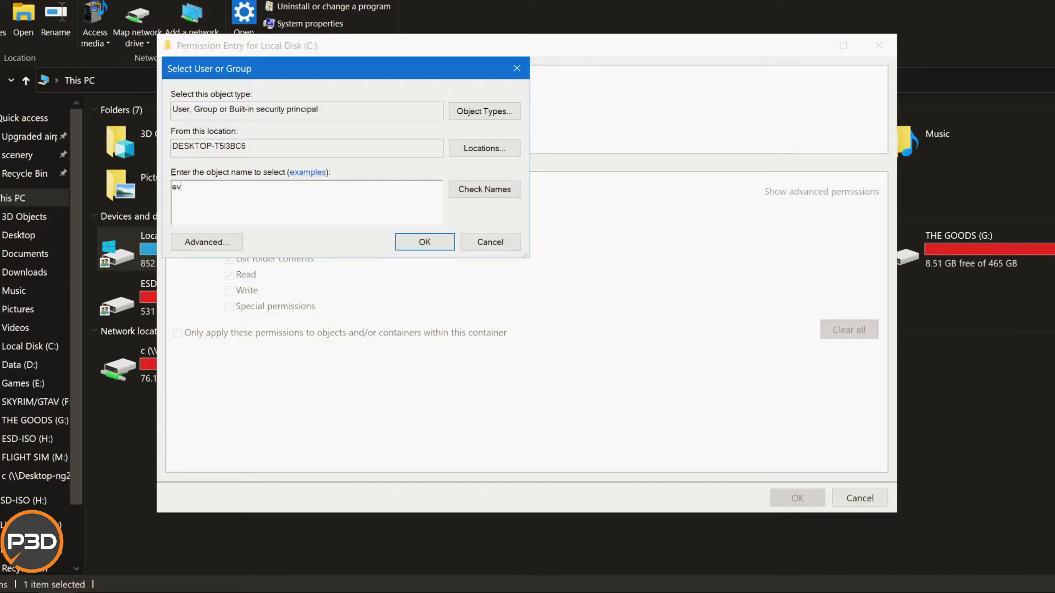
{"action": "type", "text": "eryone"}
{"action": "left_click", "coordinate": [485, 190]}
{"action": "left_click", "coordinate": [425, 243]}
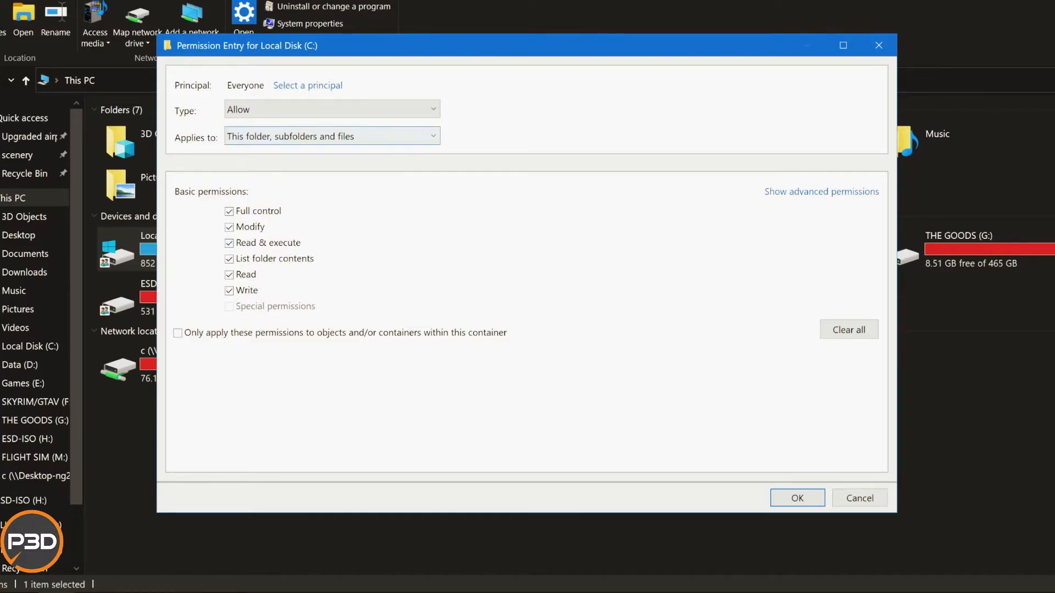
{"action": "left_click", "coordinate": [332, 110]}
{"action": "left_click", "coordinate": [332, 126]}
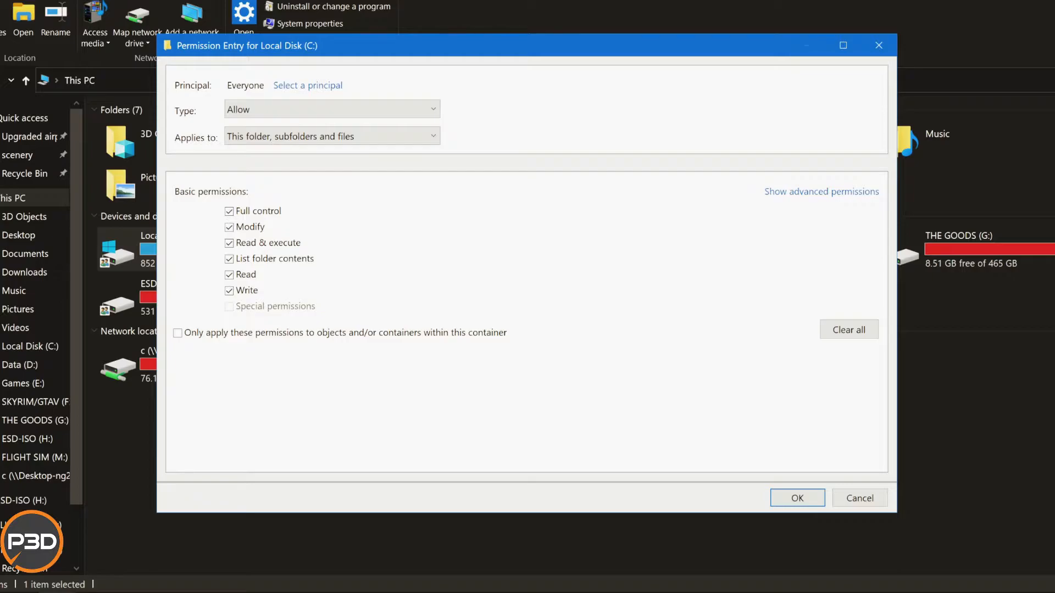
{"action": "key", "text": "Return"}
Apply the Everyone entry to Local Disk (C:), accept the start-up disk permission change, and continue past each security error.
{"action": "left_click", "coordinate": [799, 469]}
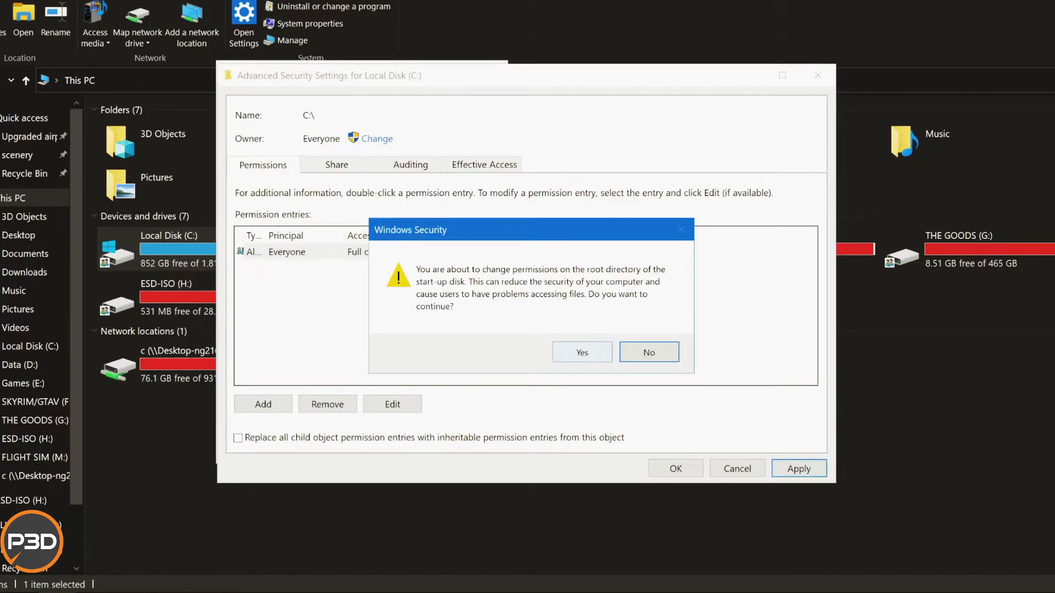
{"action": "left_click", "coordinate": [582, 353]}
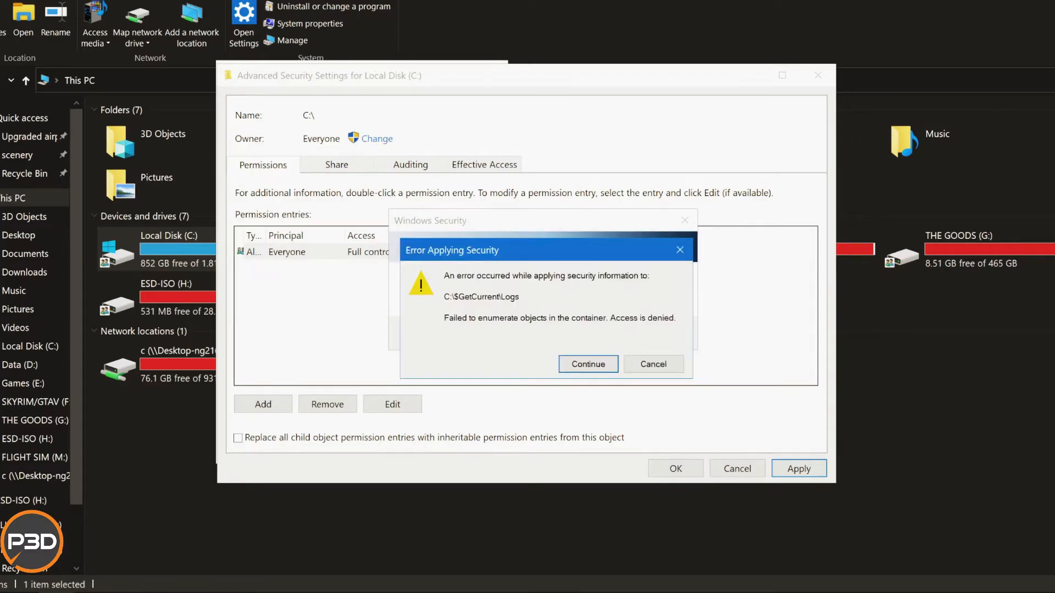
{"action": "left_click", "coordinate": [589, 364]}
{"action": "left_click", "coordinate": [589, 364]}
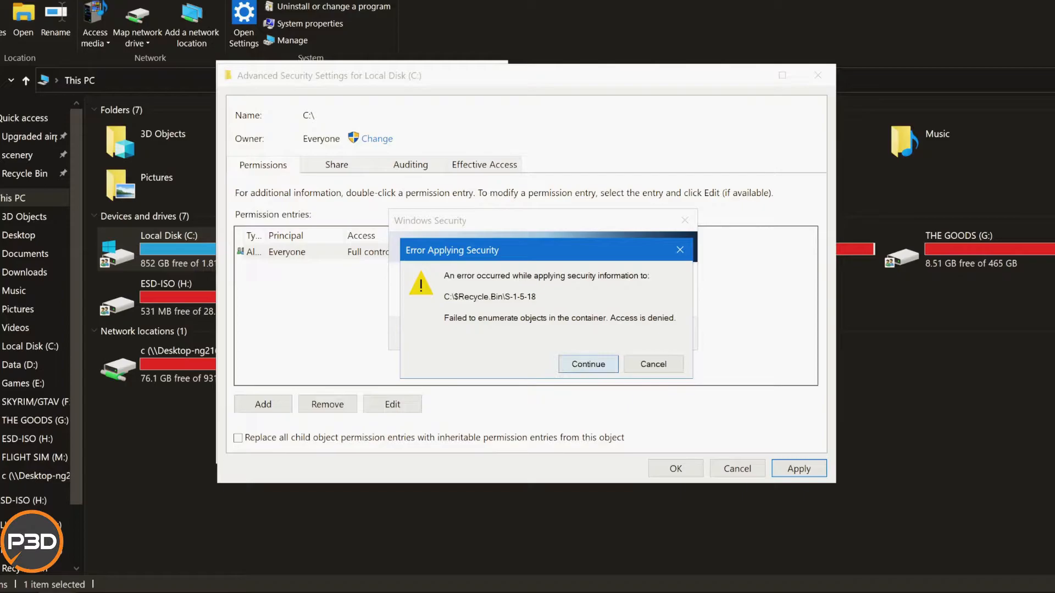
{"action": "left_click", "coordinate": [588, 364]}
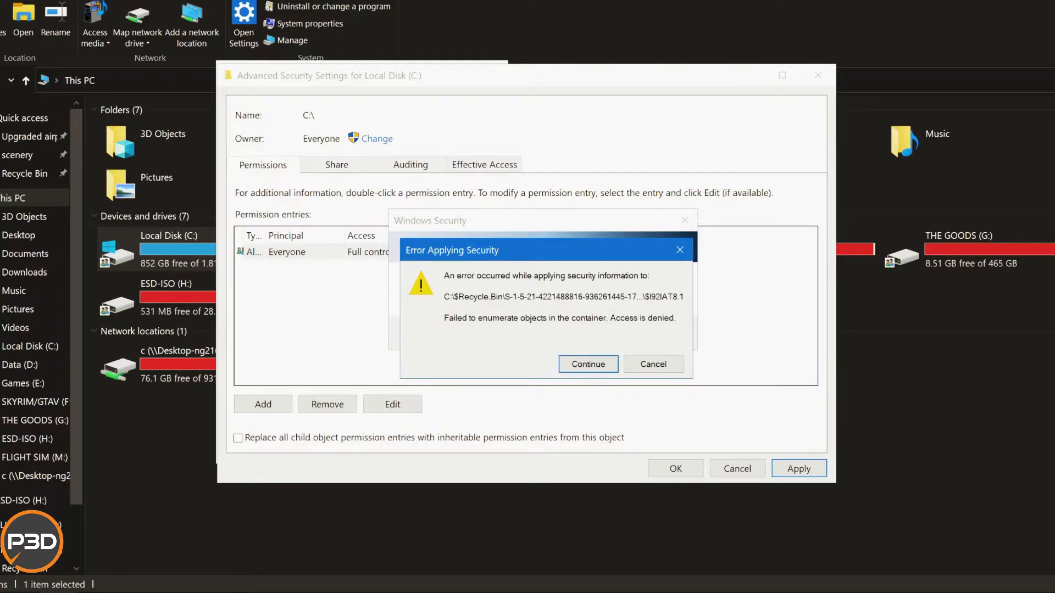
{"action": "left_click", "coordinate": [589, 365]}
{"action": "left_click", "coordinate": [588, 364]}
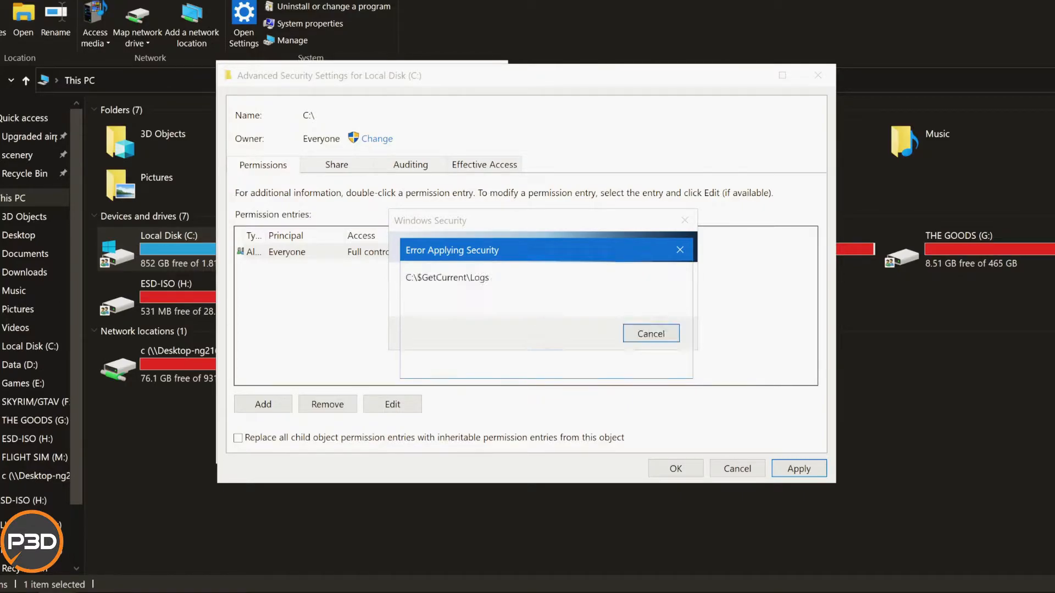
{"action": "left_click", "coordinate": [589, 364]}
{"action": "left_click", "coordinate": [589, 364]}
{"action": "left_click", "coordinate": [588, 364]}
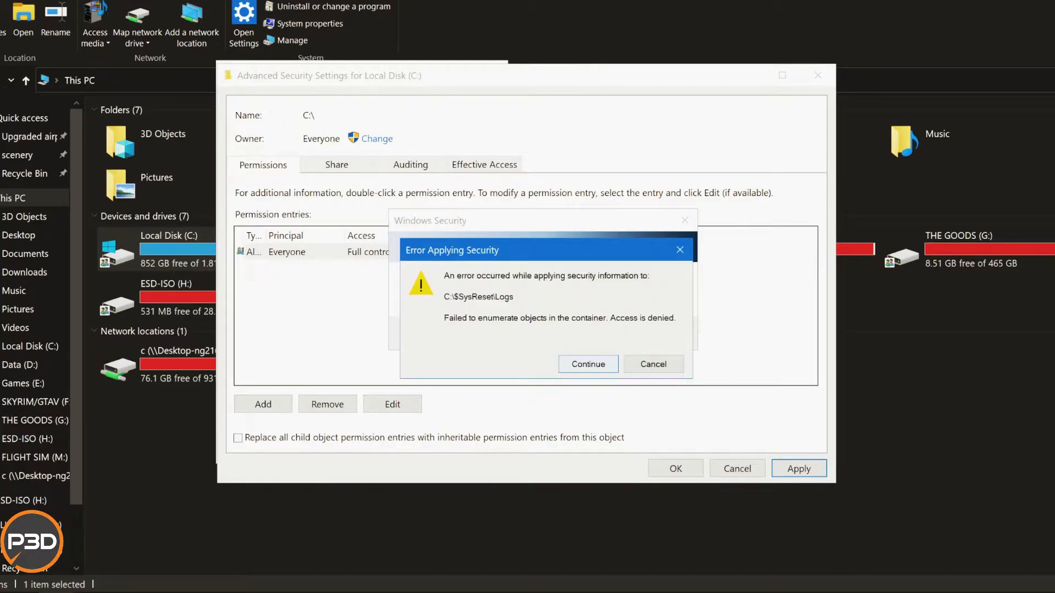
{"action": "left_click", "coordinate": [588, 364]}
{"action": "left_click", "coordinate": [588, 364]}
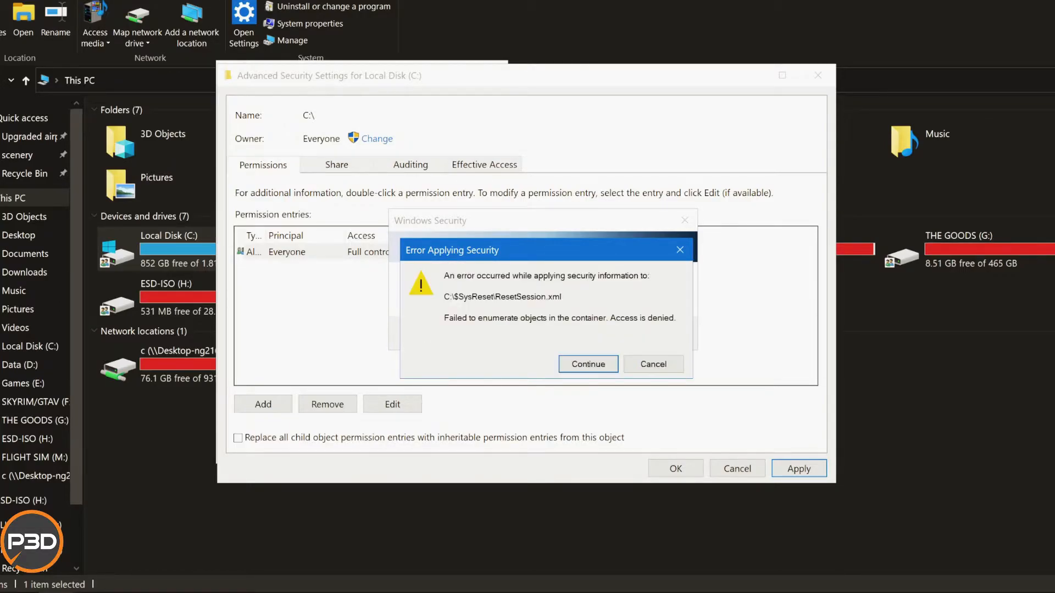
{"action": "left_click", "coordinate": [588, 365]}
{"action": "left_click", "coordinate": [589, 364]}
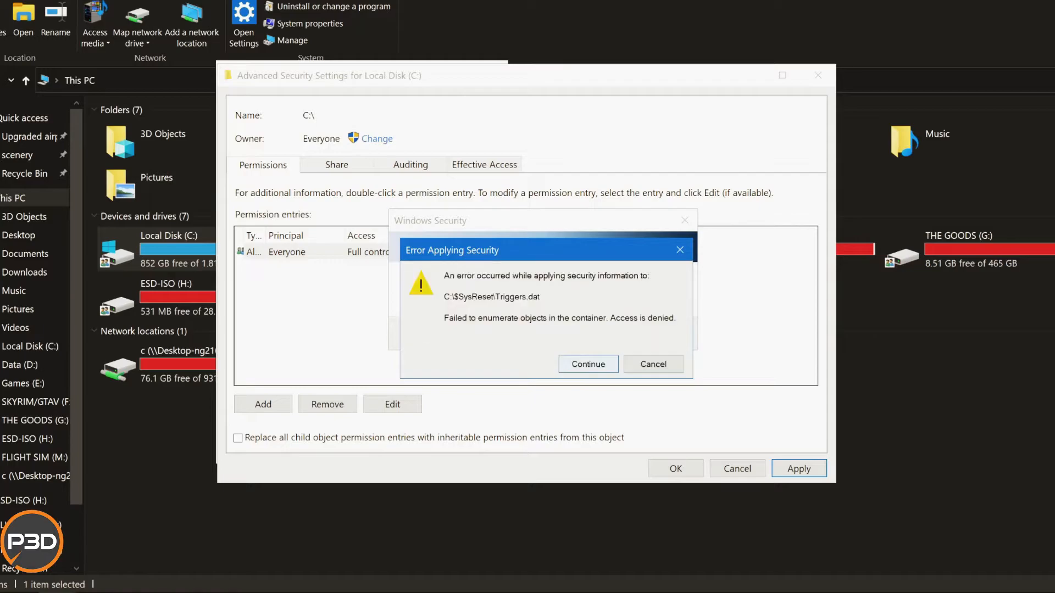
{"action": "left_click", "coordinate": [589, 364]}
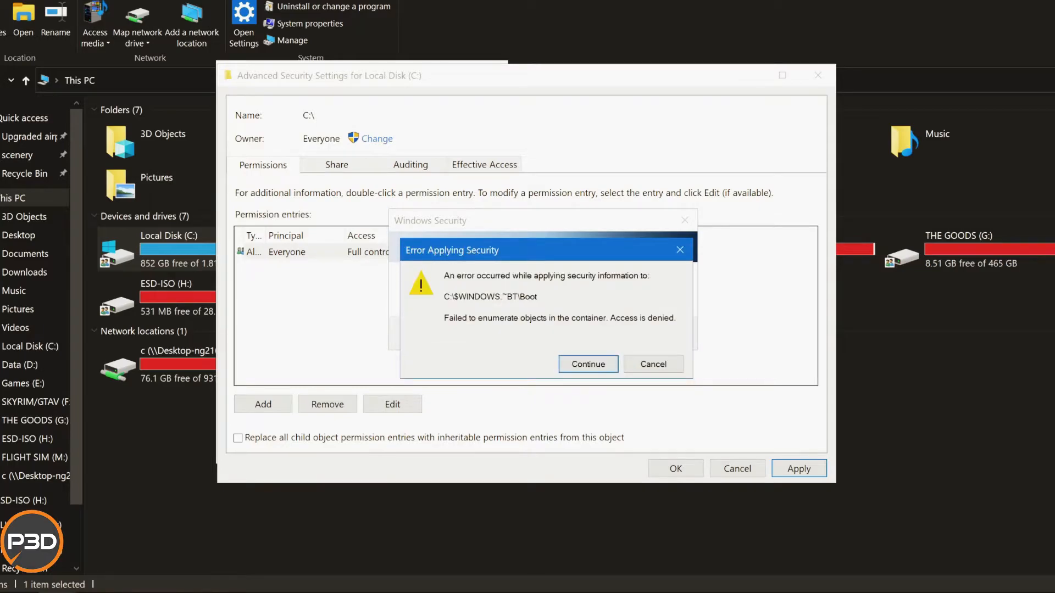
{"action": "left_click", "coordinate": [589, 364]}
{"action": "left_click", "coordinate": [588, 364]}
{"action": "left_click", "coordinate": [589, 365]}
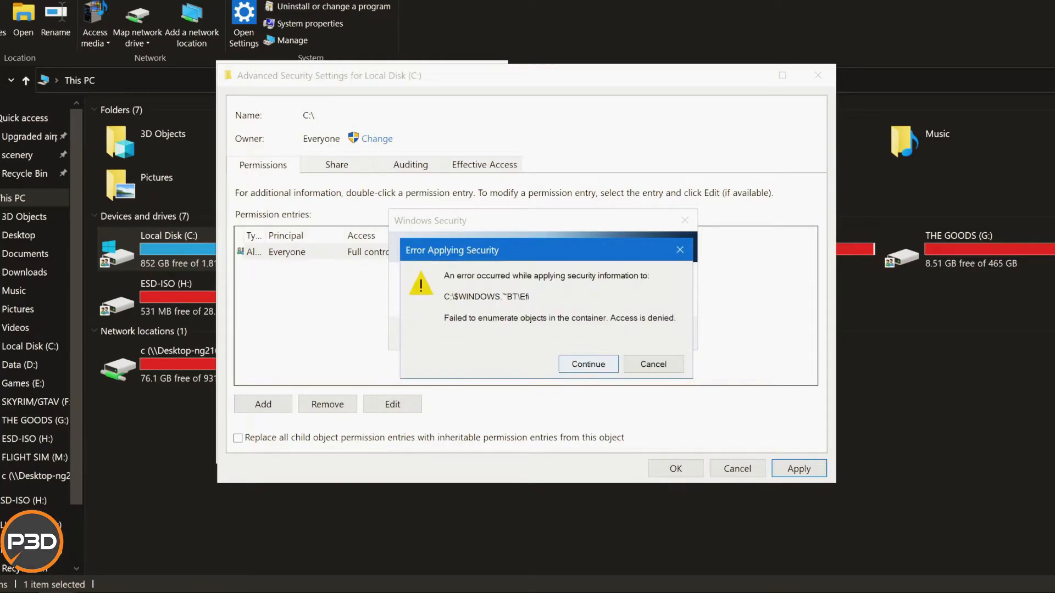
{"action": "left_click", "coordinate": [589, 364]}
{"action": "left_click", "coordinate": [589, 364]}
{"action": "left_click", "coordinate": [589, 364]}
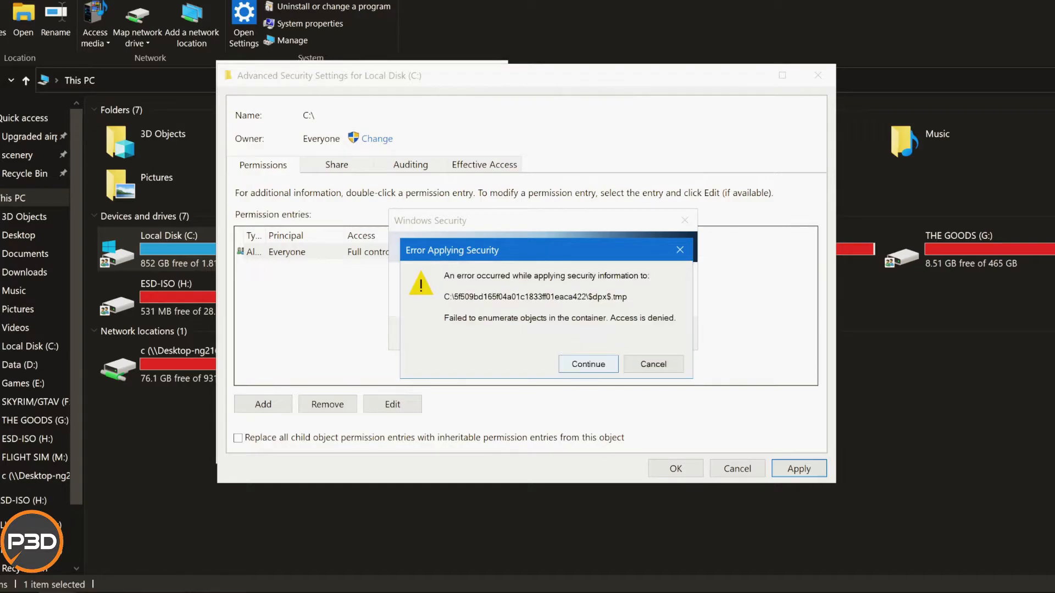
{"action": "left_click", "coordinate": [589, 364]}
{"action": "left_click", "coordinate": [589, 364]}
{"action": "left_click", "coordinate": [589, 364]}
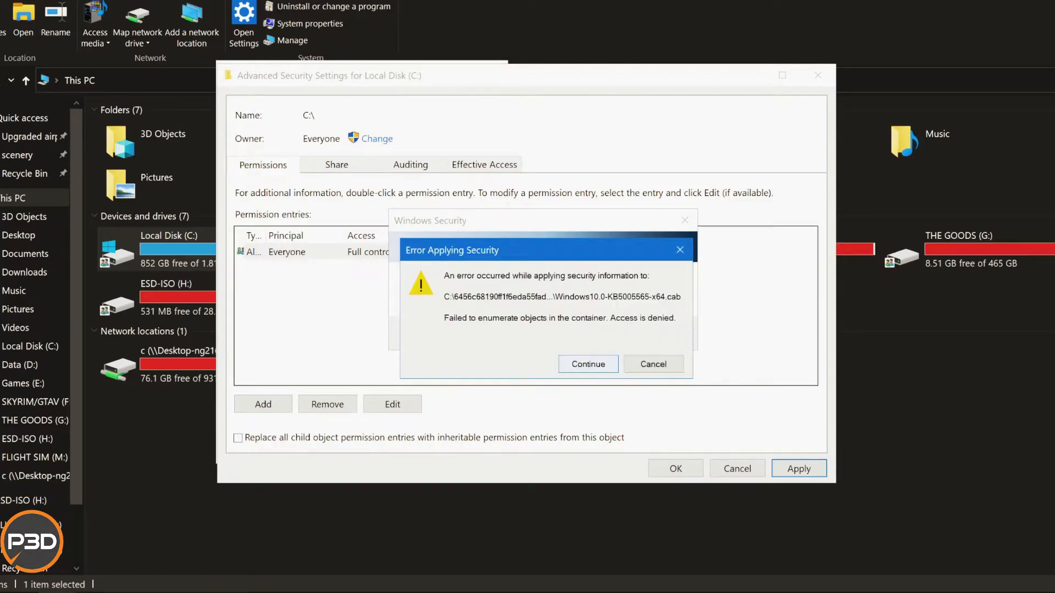
{"action": "left_click", "coordinate": [589, 364]}
{"action": "left_click", "coordinate": [588, 364]}
{"action": "left_click", "coordinate": [589, 364]}
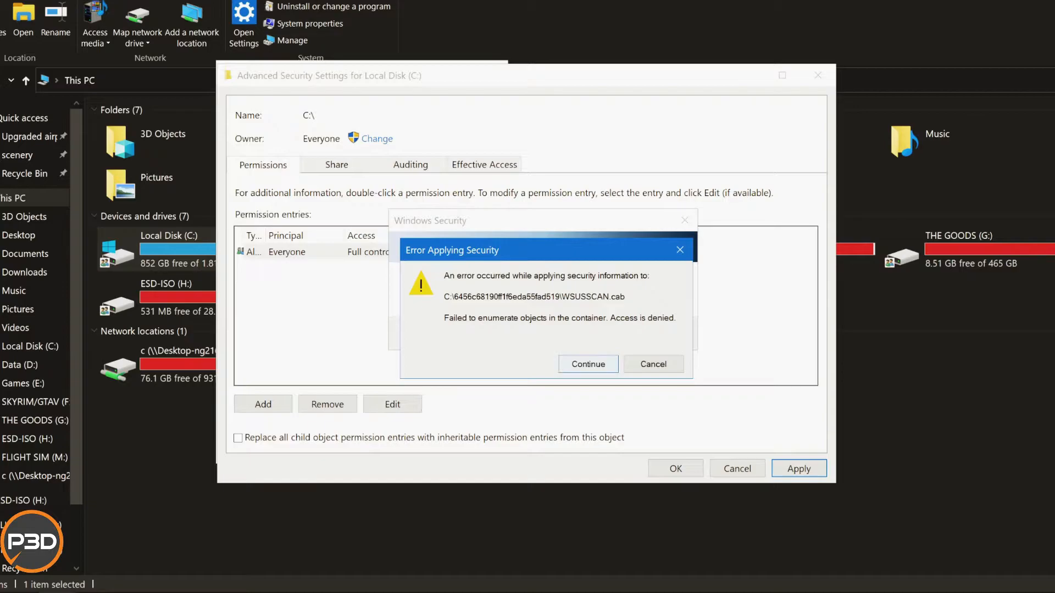
{"action": "left_click", "coordinate": [589, 365]}
{"action": "key", "text": "Return"}
{"action": "key", "text": "Return"}
{"action": "key", "text": "Return"}
{"action": "key", "text": "Return"}
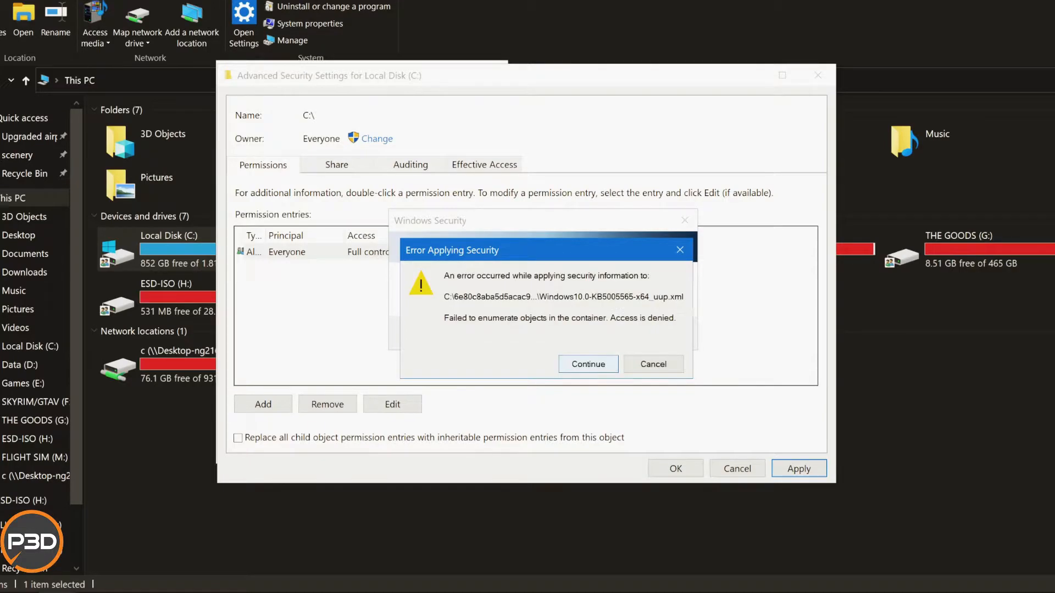
{"action": "key", "text": "Return"}
{"action": "key", "text": "Return"}
{"action": "key", "text": "Return"}
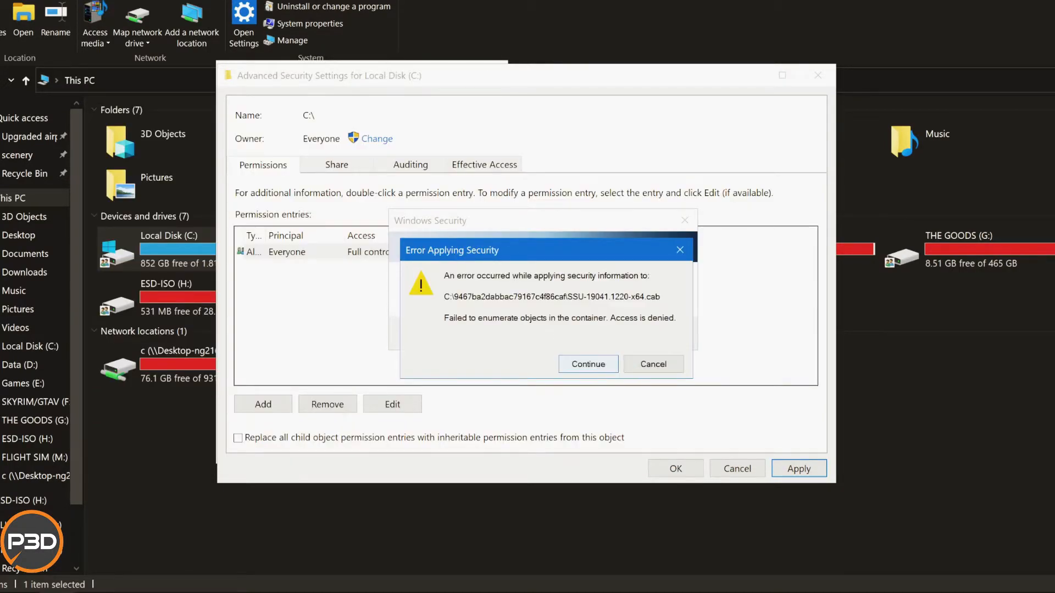
{"action": "key", "text": "Return"}
{"action": "key", "text": "Return"}
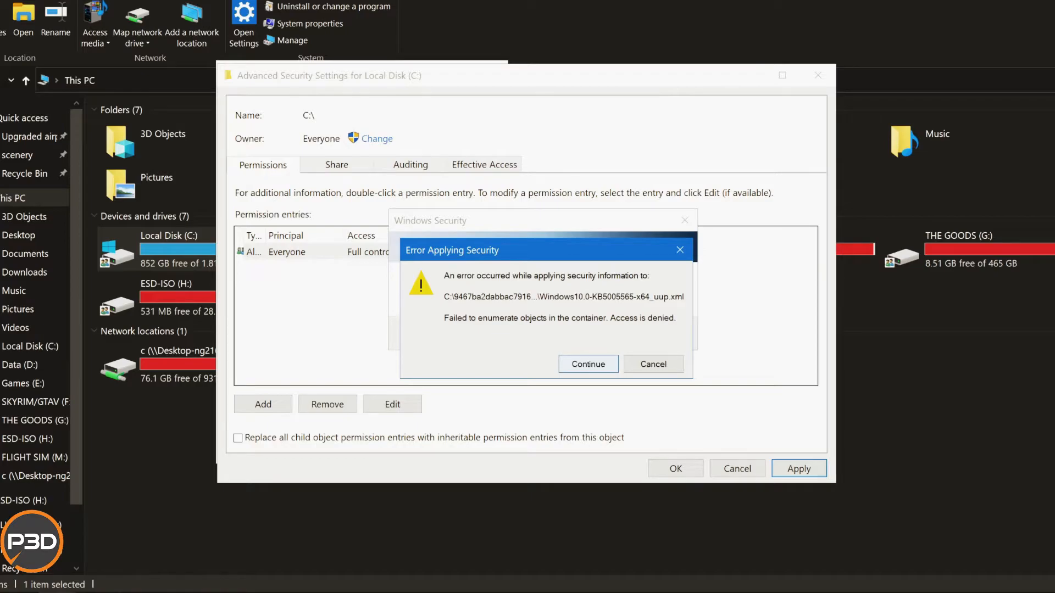
{"action": "key", "text": "Return"}
{"action": "key", "text": "Return"}
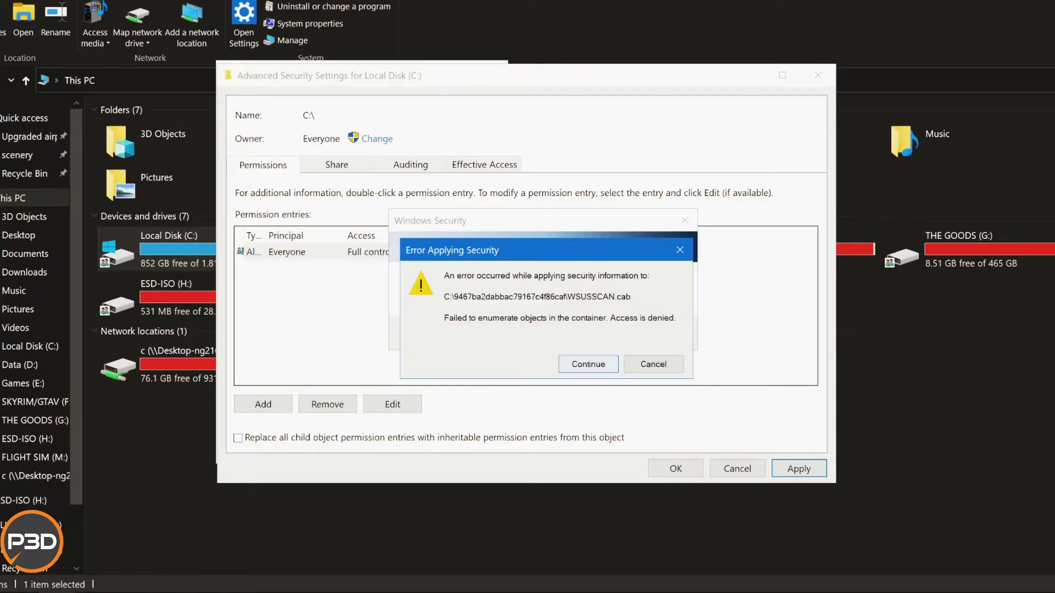
{"action": "key", "text": "Return"}
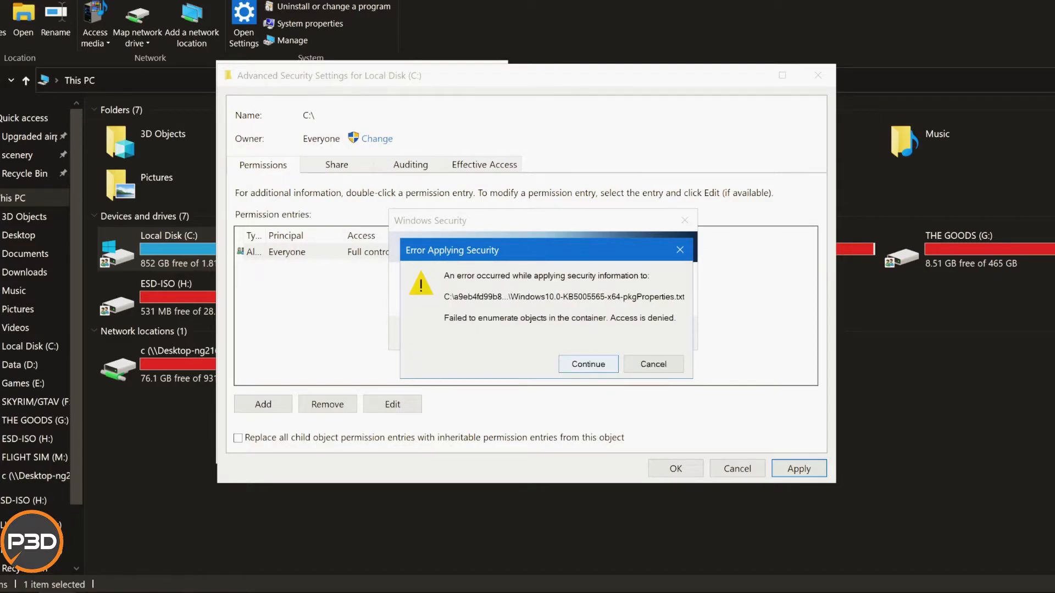
{"action": "key", "text": "Return"}
{"action": "key", "text": "Return"}
{"action": "key", "text": "Return"}
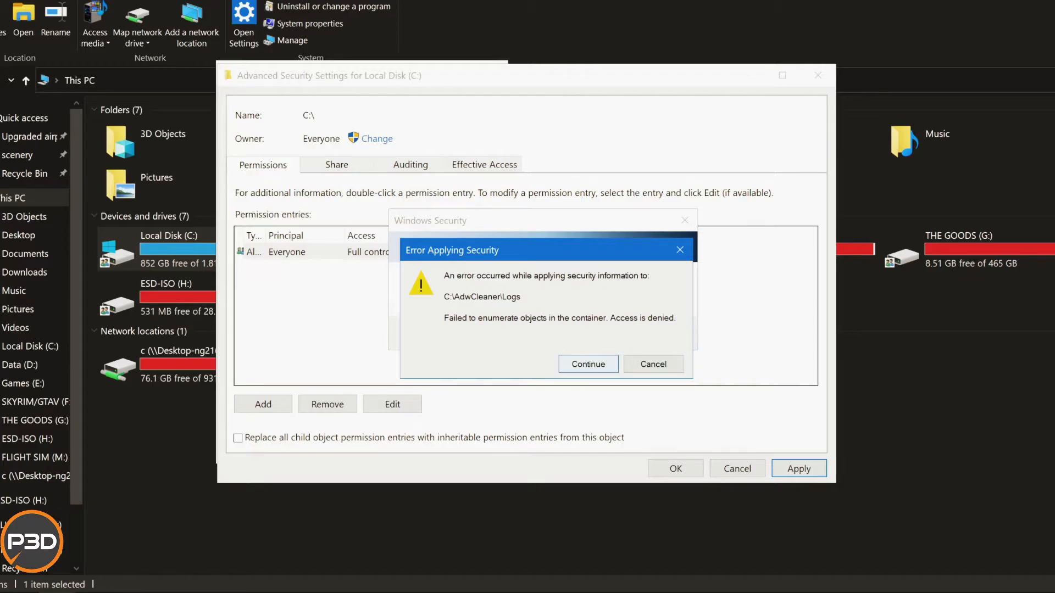
{"action": "key", "text": "Return"}
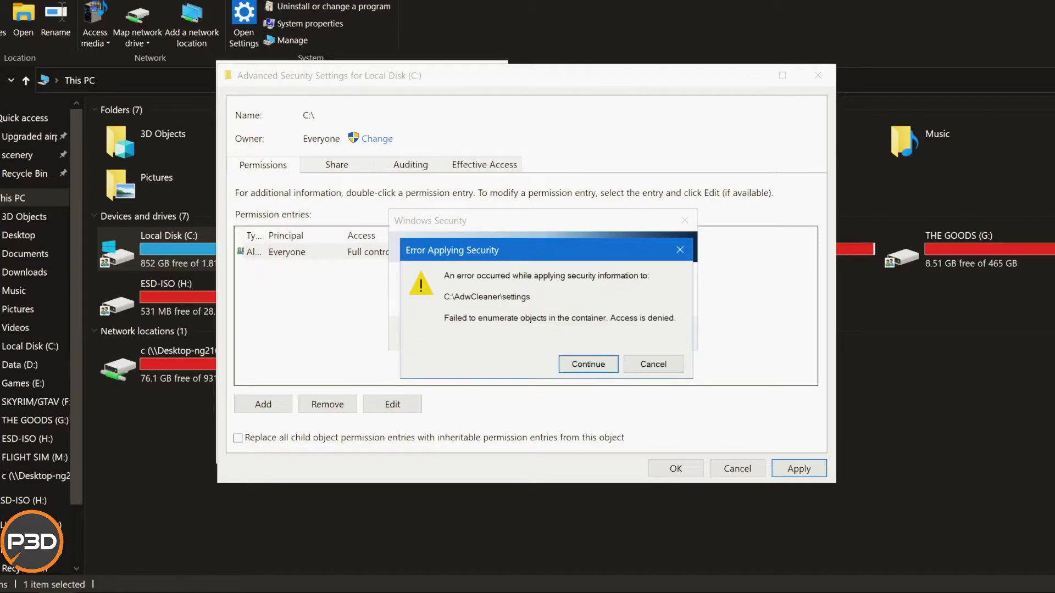
{"action": "key", "text": "Return"}
{"action": "key", "text": "Return"}
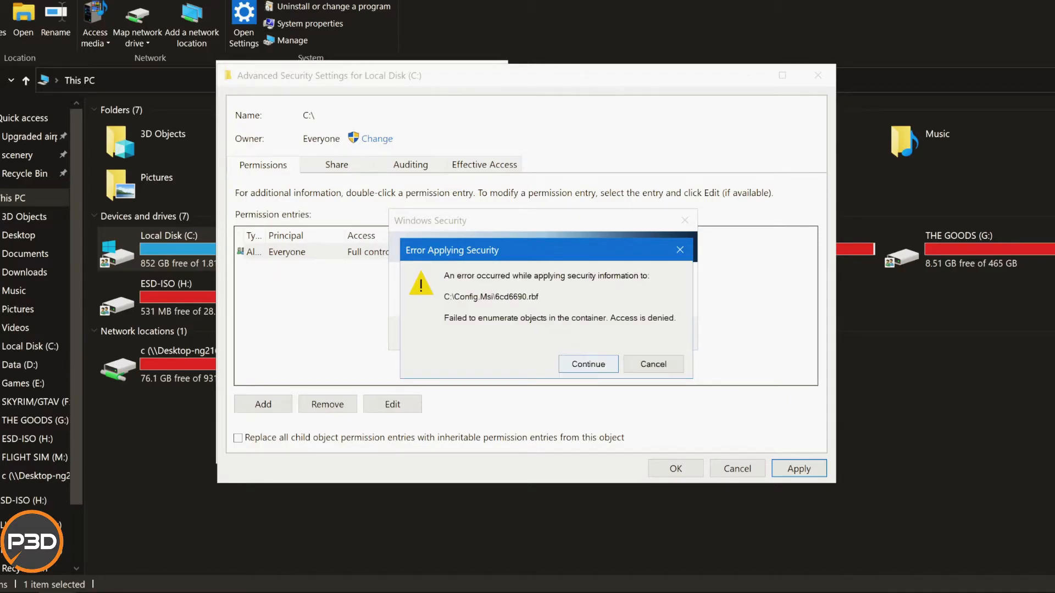
{"action": "key", "text": "Return"}
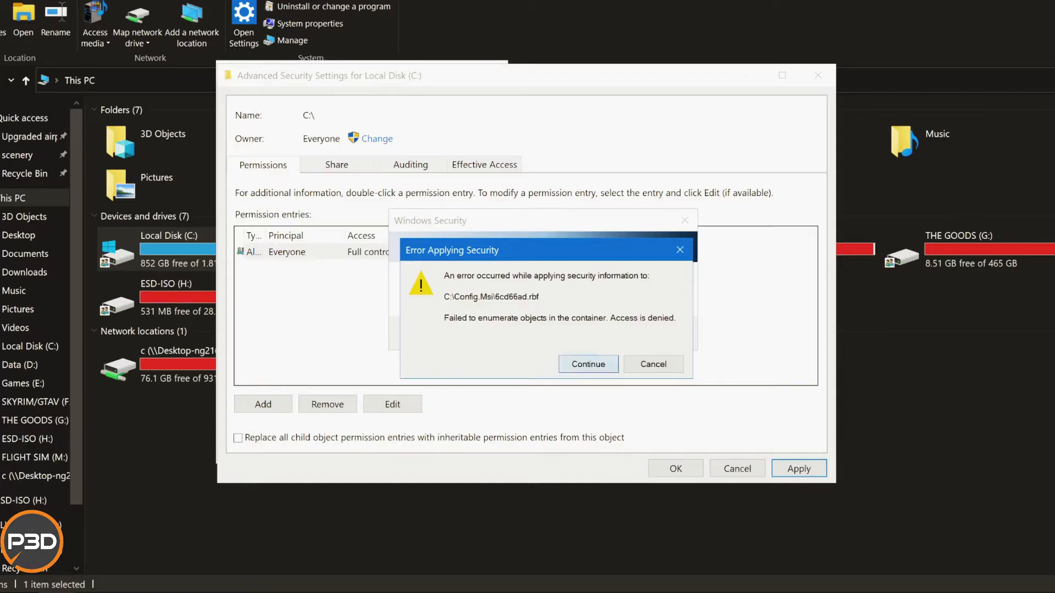
{"action": "key", "text": "Return"}
{"action": "key", "text": "Return"}
{"action": "key", "text": "Return"}
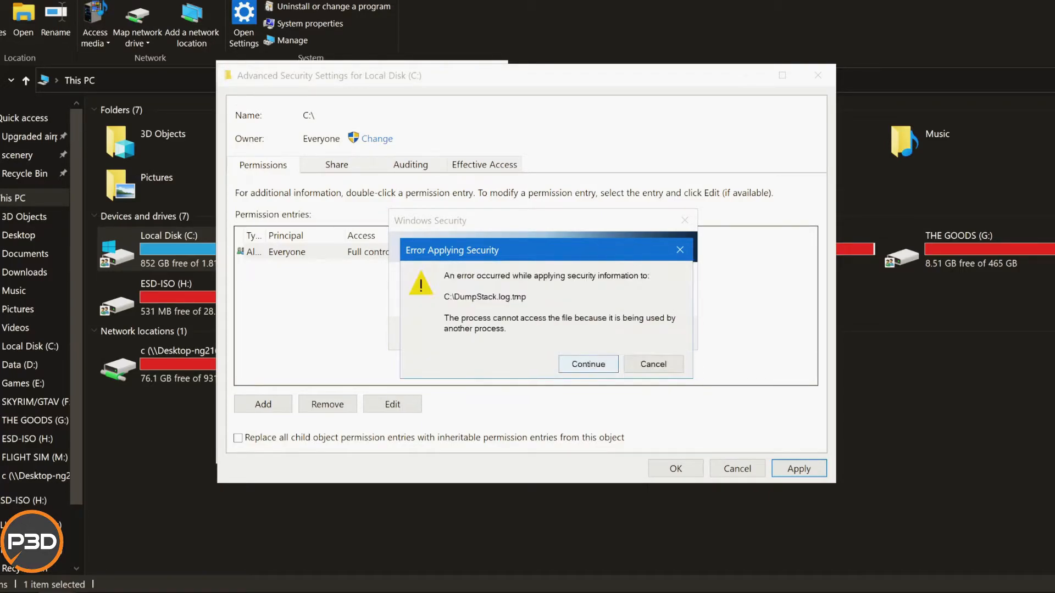
{"action": "key", "text": "Return"}
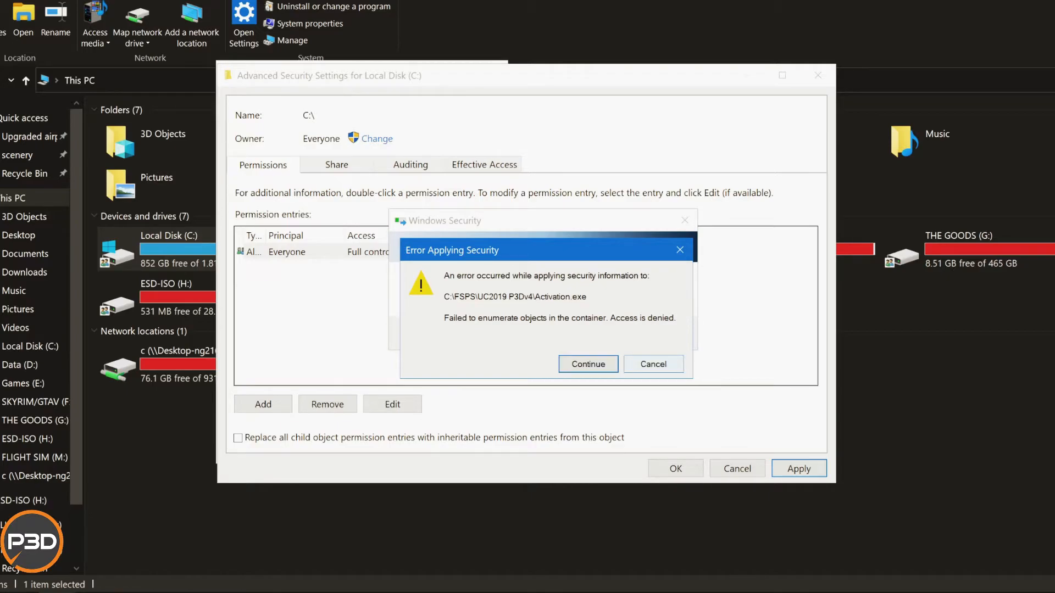
Cancel the remaining security application on Local Disk (C:) and close its advanced security settings.
{"action": "left_click", "coordinate": [653, 364]}
{"action": "left_click", "coordinate": [653, 353]}
{"action": "left_click", "coordinate": [676, 468]}
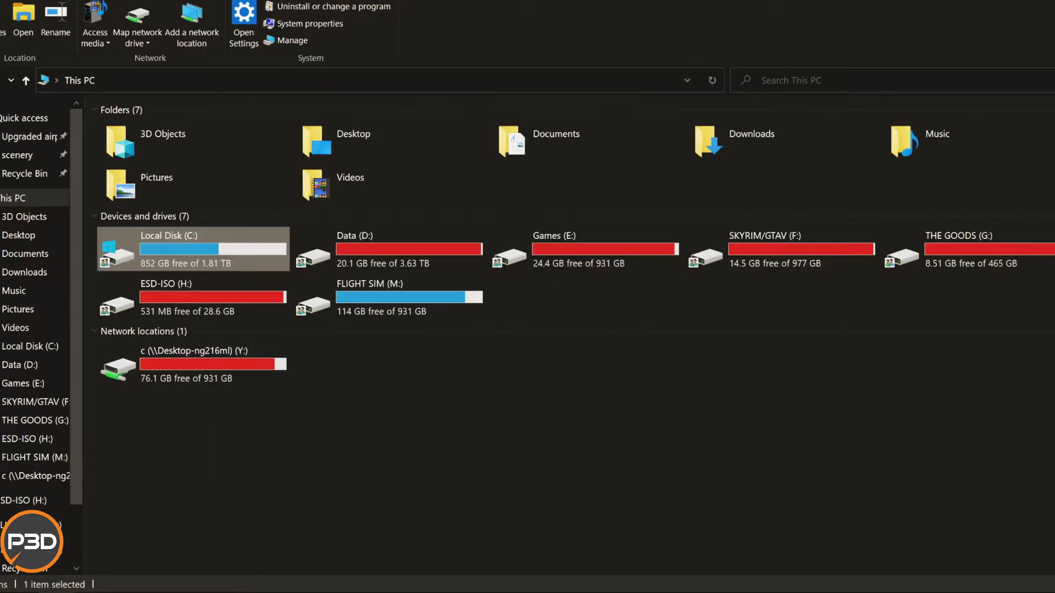
Open the properties of the FSPS folder on Local Disk (C:), declining to empty the Recycle Bin.
{"action": "double_click", "coordinate": [193, 248]}
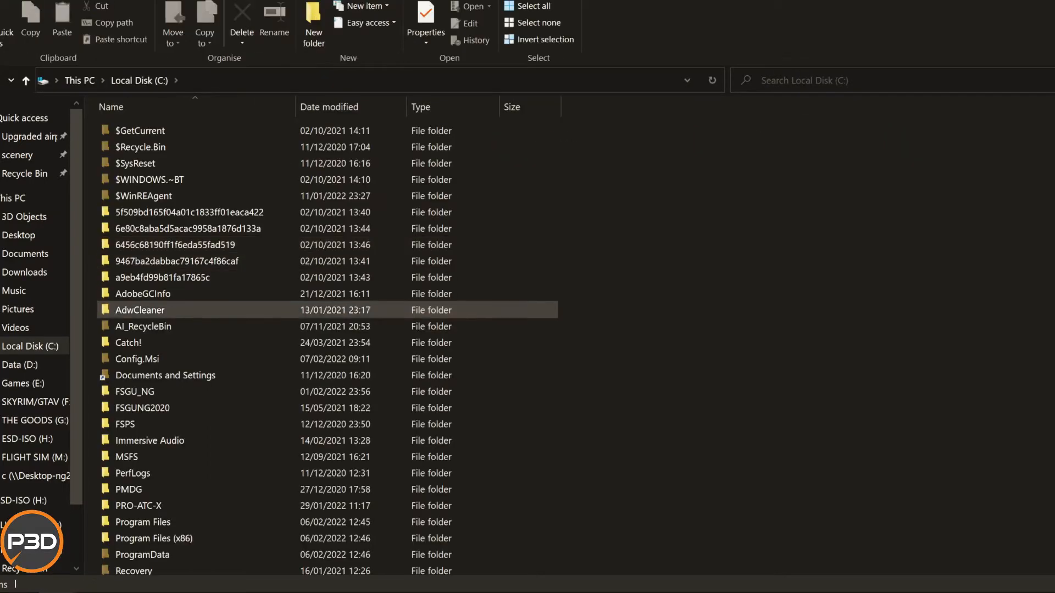
{"action": "scroll", "coordinate": [193, 329], "scroll_direction": "down", "scroll_amount": 3}
{"action": "right_click", "coordinate": [213, 287]}
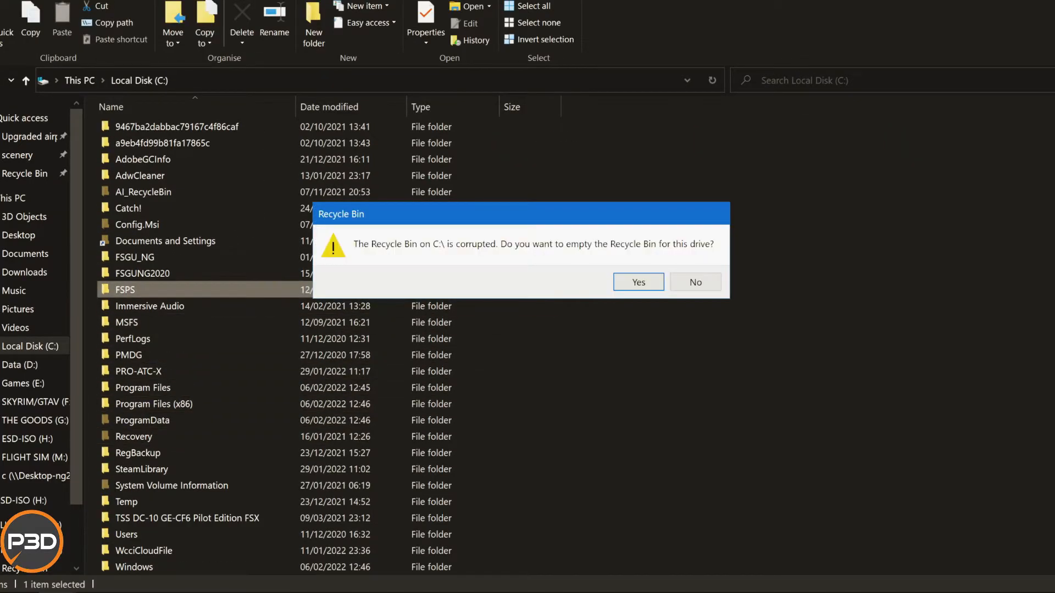
{"action": "left_click", "coordinate": [696, 282]}
{"action": "left_click", "coordinate": [236, 420]}
{"action": "right_click", "coordinate": [151, 289]}
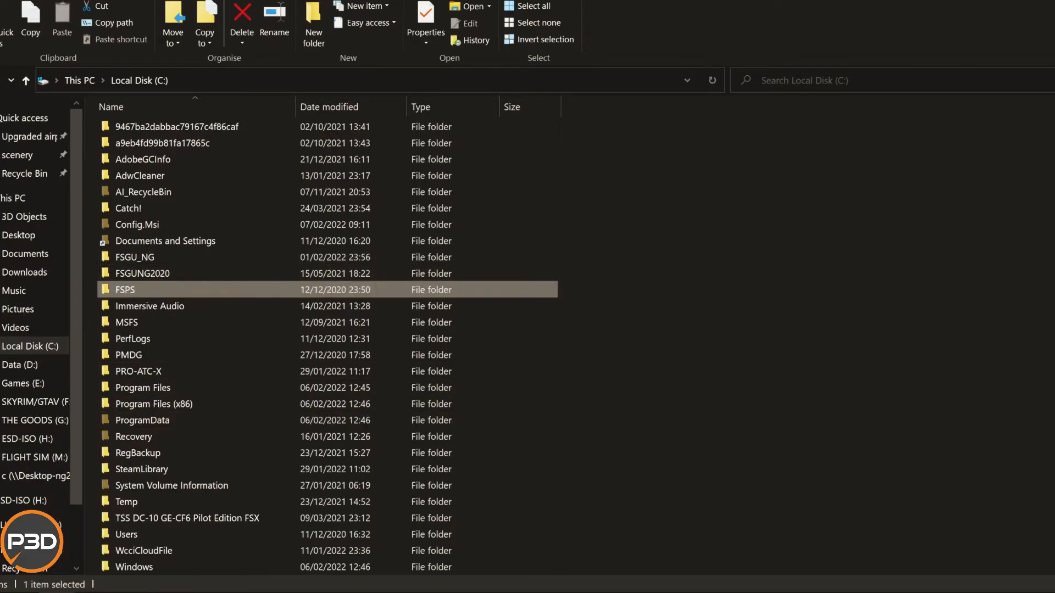
{"action": "left_click", "coordinate": [105, 578]}
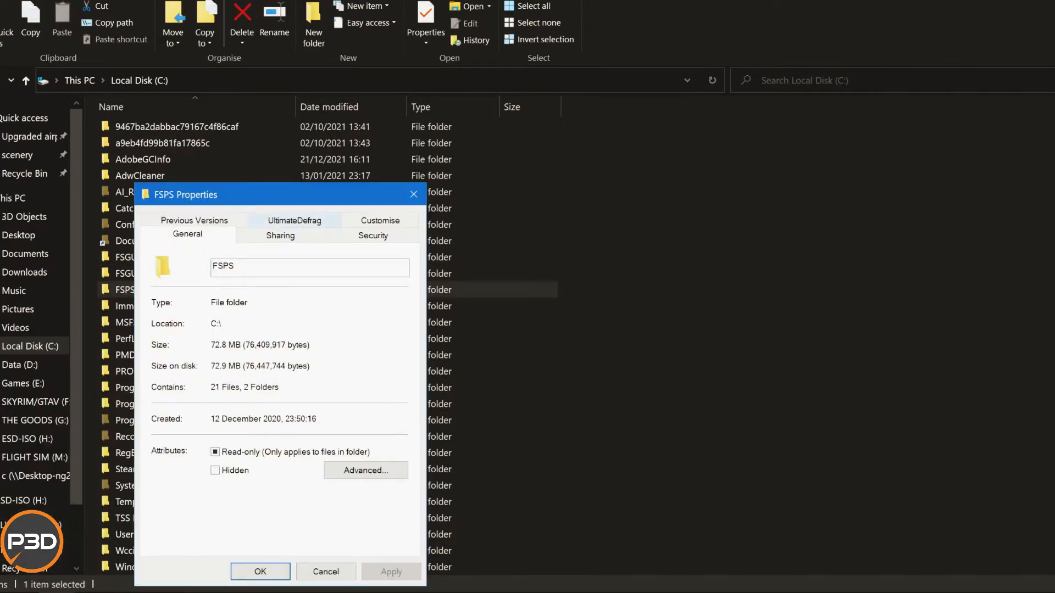
Show the FSPS folder's sharing settings and look at its network access options, cancelling without choosing anyone.
{"action": "left_click_drag", "start_coordinate": [280, 193], "coordinate": [449, 78]}
{"action": "left_click", "coordinate": [449, 118]}
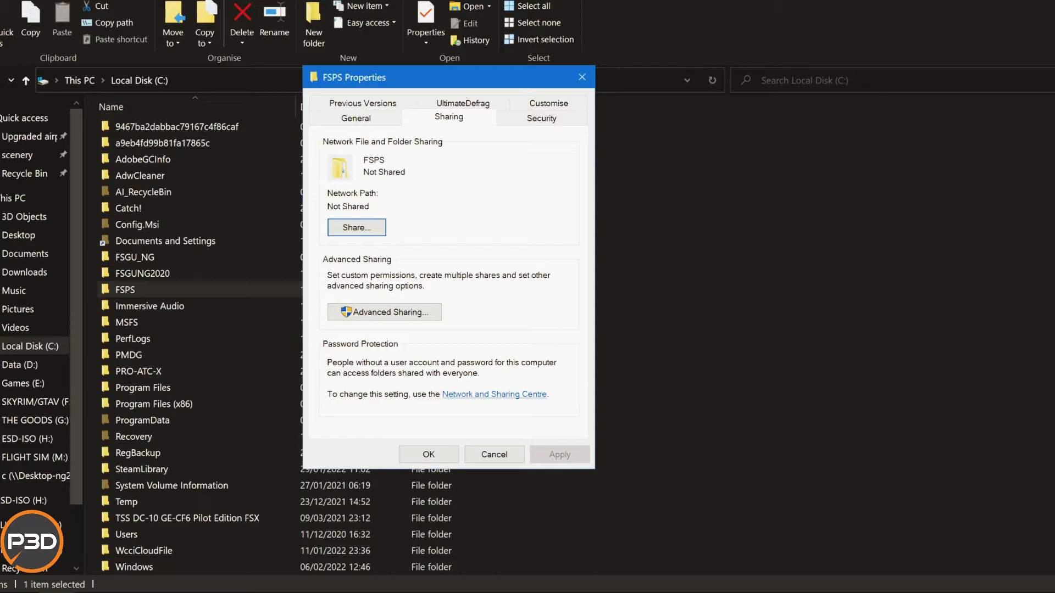
{"action": "left_click", "coordinate": [357, 227]}
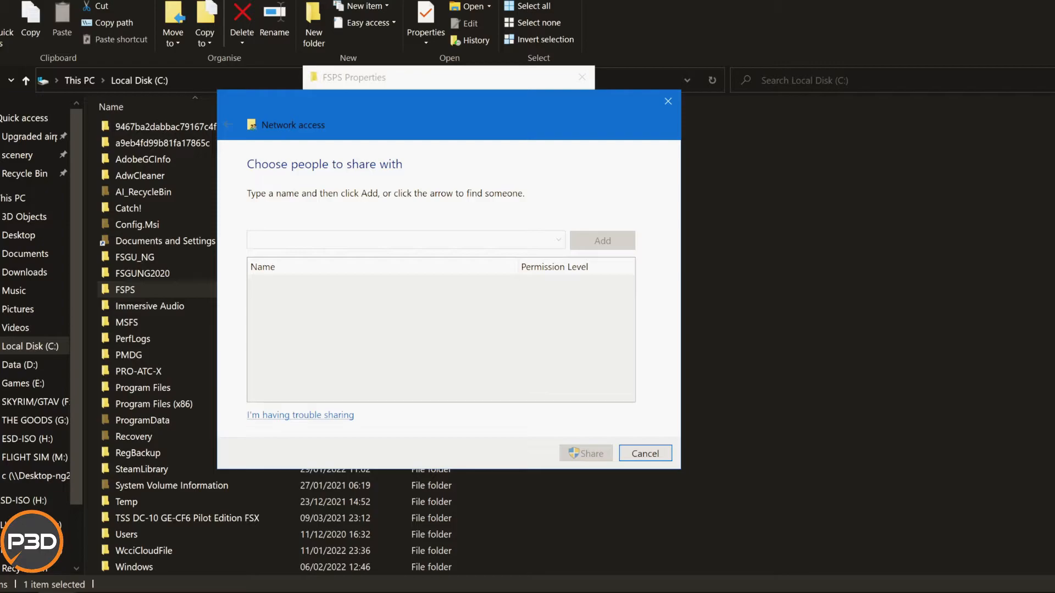
{"action": "left_click", "coordinate": [645, 454]}
Share the FSPS folder through Advanced Sharing and allow Everyone Full Control in its share permissions.
{"action": "left_click", "coordinate": [385, 312]}
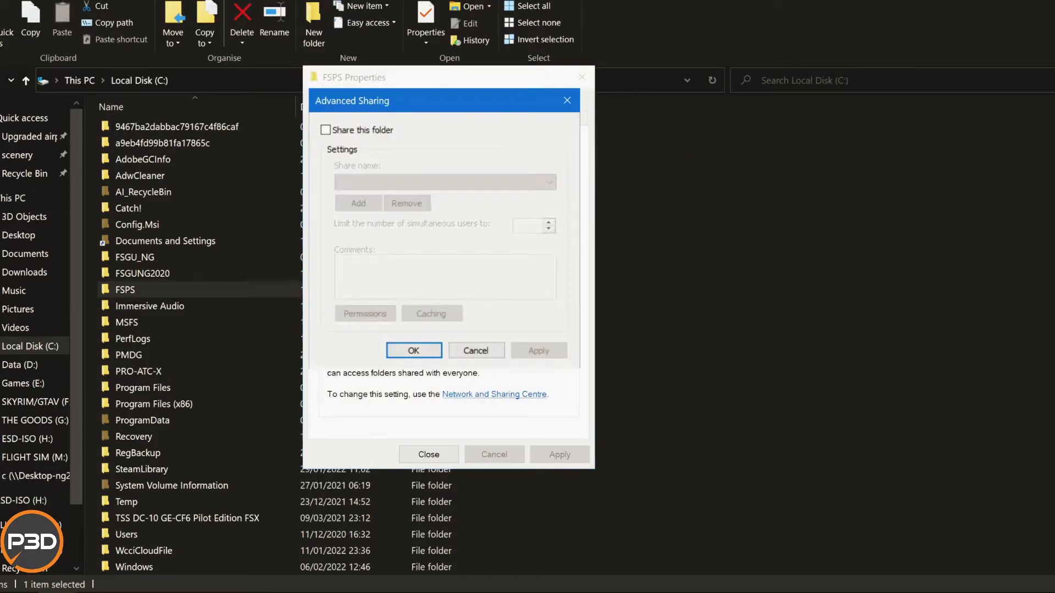
{"action": "left_click", "coordinate": [325, 130]}
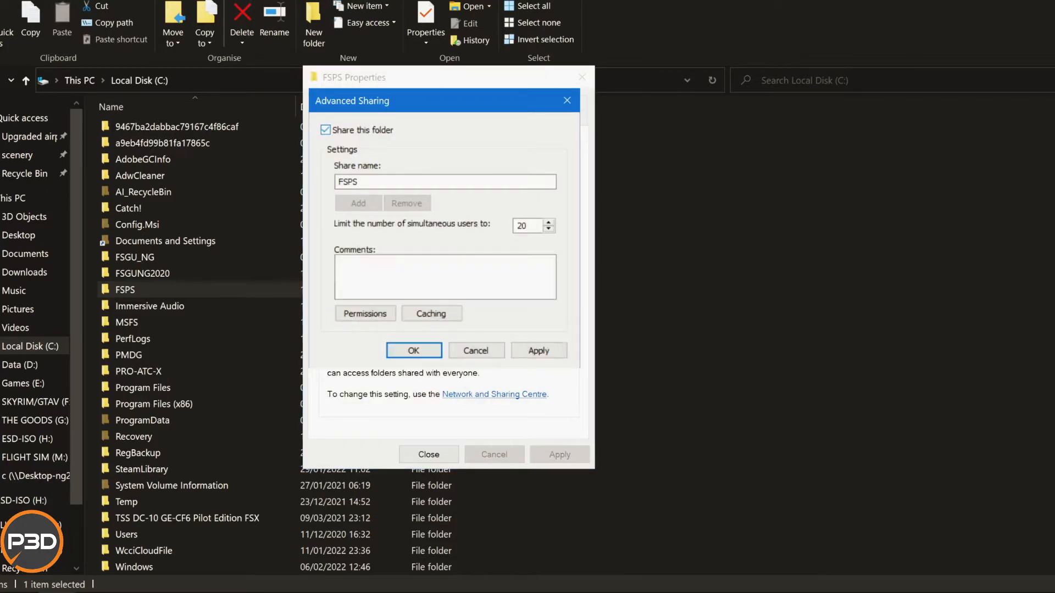
{"action": "left_click", "coordinate": [365, 314]}
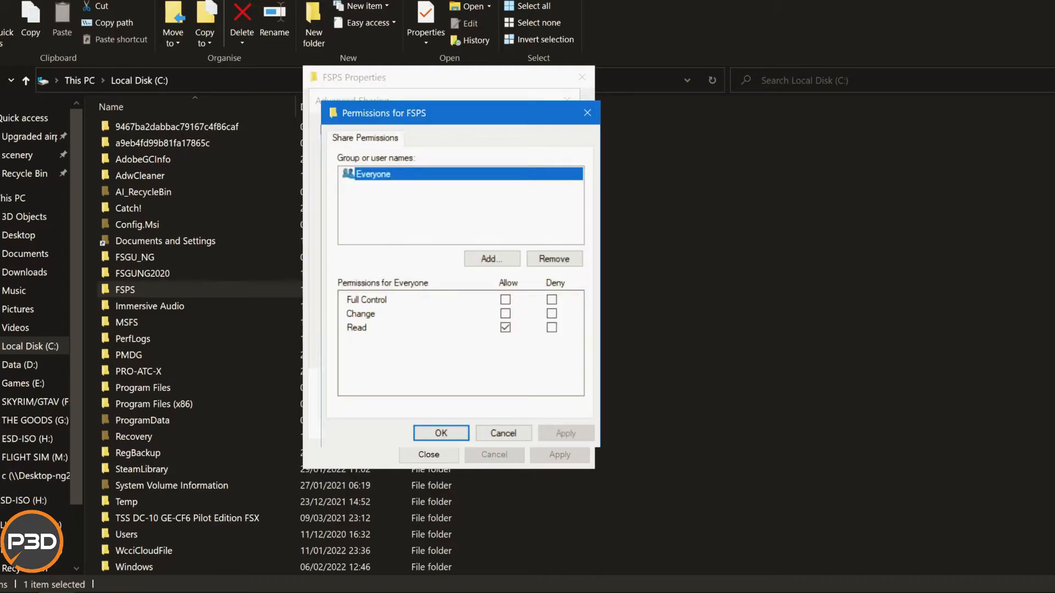
{"action": "left_click", "coordinate": [505, 299]}
{"action": "left_click", "coordinate": [566, 434]}
{"action": "left_click", "coordinate": [441, 433]}
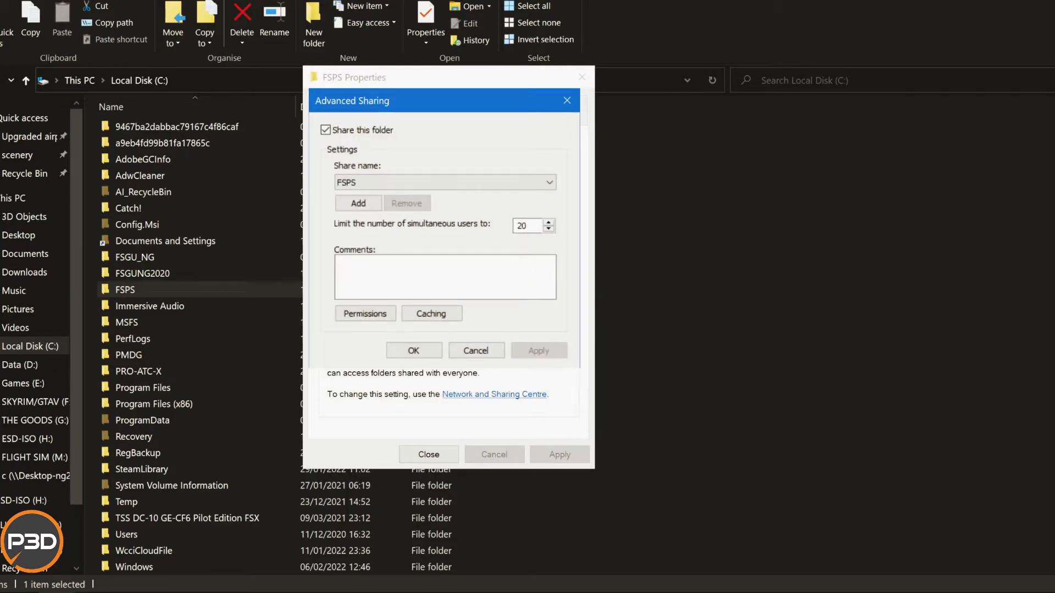
{"action": "left_click", "coordinate": [414, 350]}
Check the people the FSPS folder can be shared with over the network, cancelling without changes.
{"action": "left_click", "coordinate": [356, 227]}
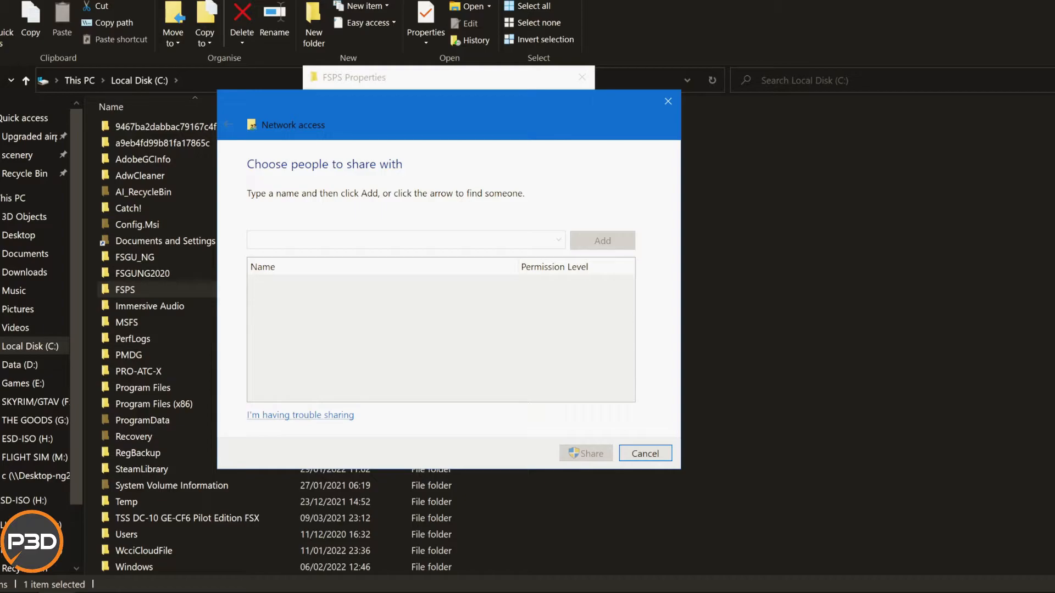
{"action": "left_click", "coordinate": [645, 453]}
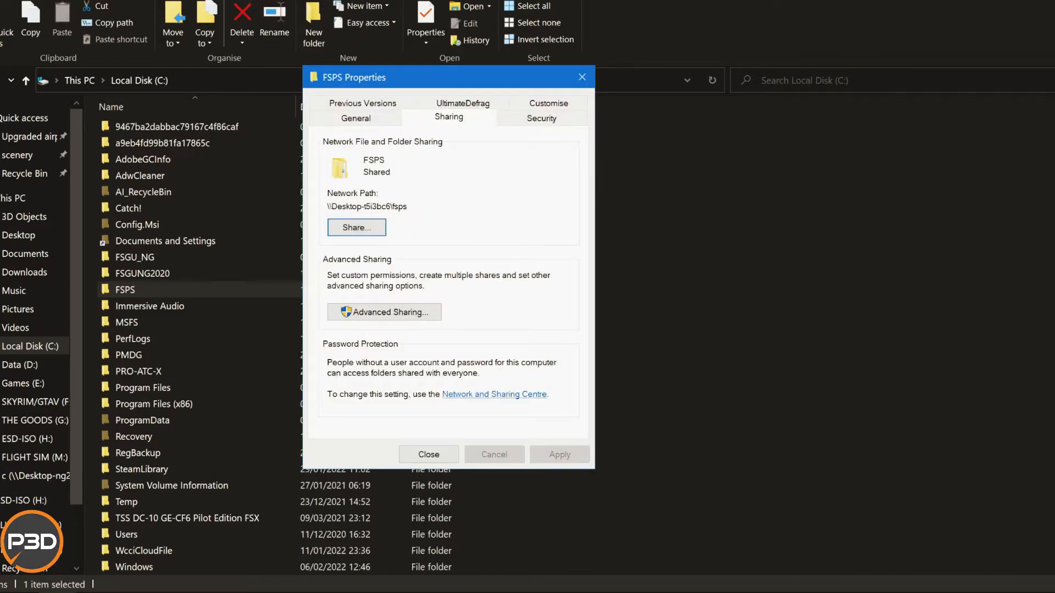
{"action": "left_click", "coordinate": [356, 228]}
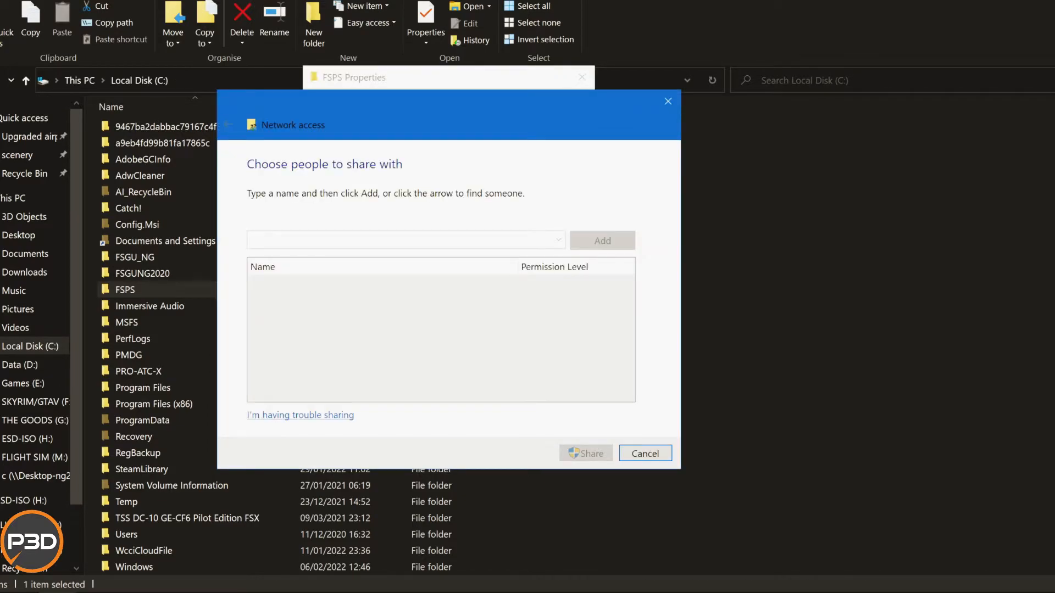
{"action": "left_click", "coordinate": [646, 453]}
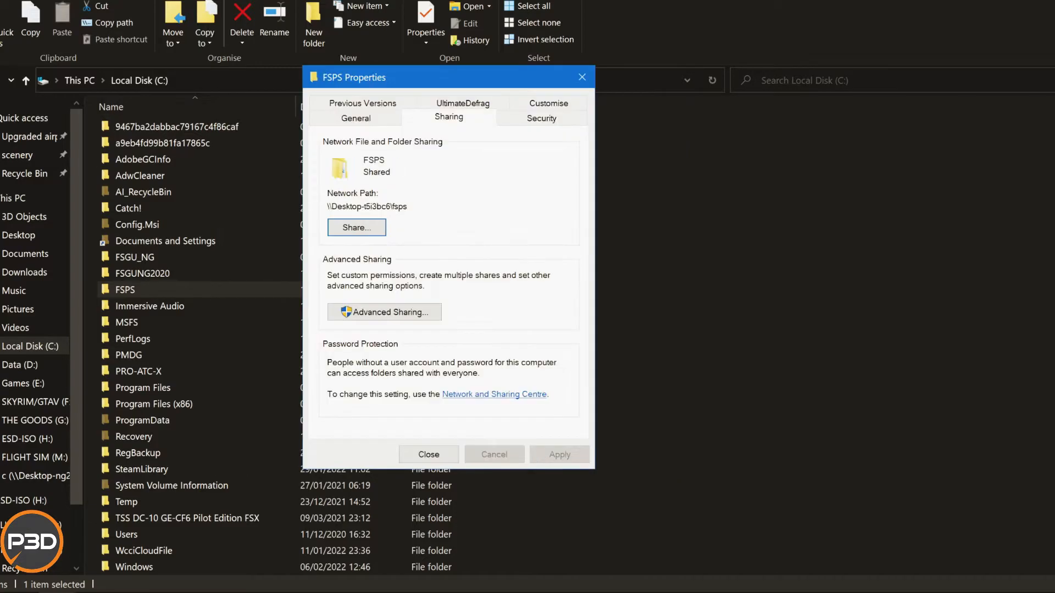
Review the security permissions of Everyone on the FSPS folder.
{"action": "left_click", "coordinate": [542, 119]}
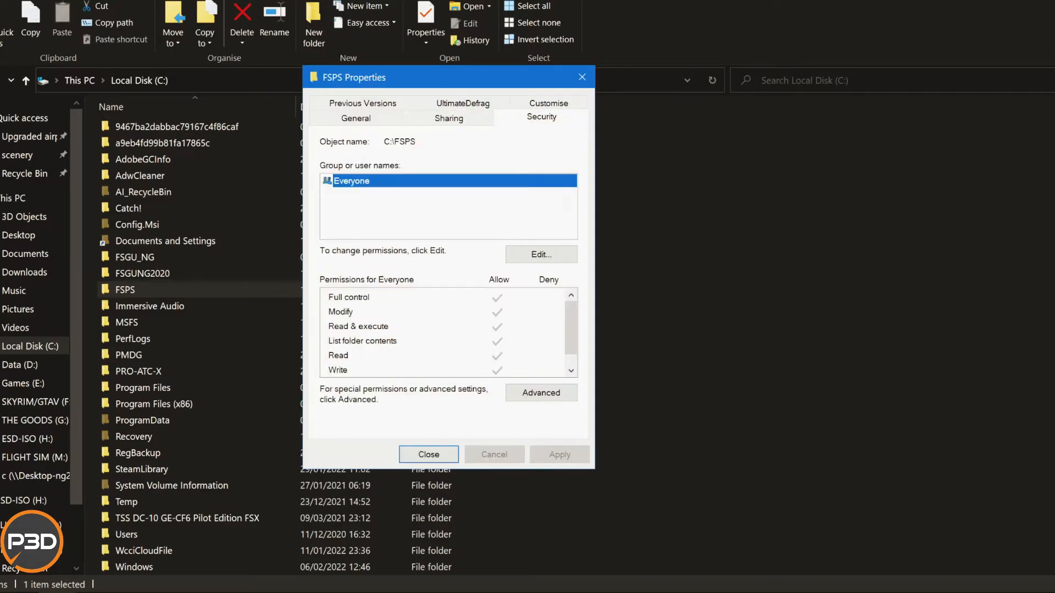
{"action": "scroll", "coordinate": [448, 333], "scroll_direction": "down", "scroll_amount": 1}
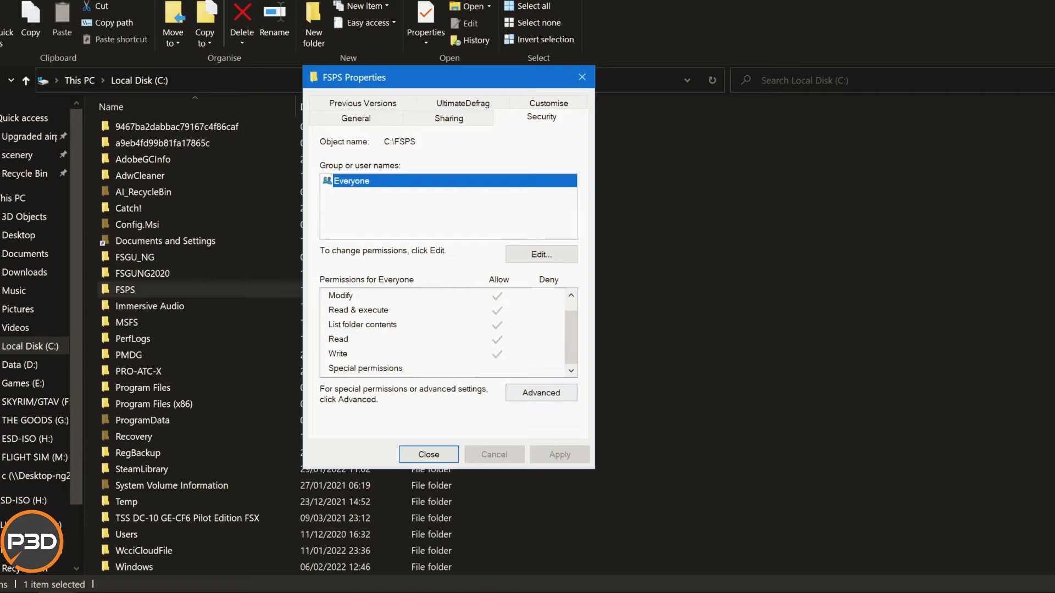
{"action": "left_click", "coordinate": [541, 255]}
{"action": "scroll", "coordinate": [473, 409], "scroll_direction": "down", "scroll_amount": 1}
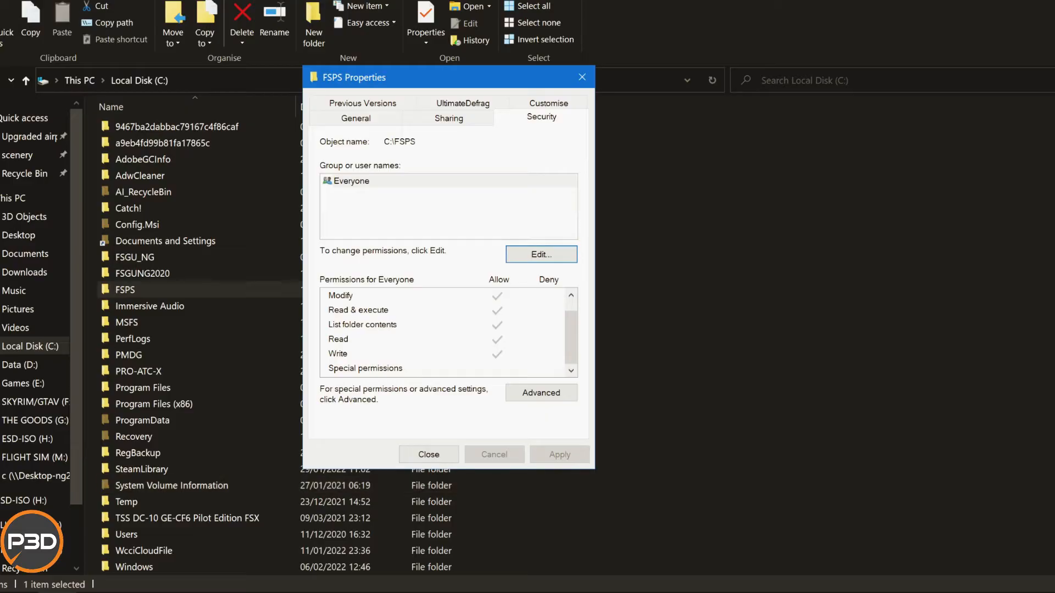
Change the owner of the FSPS folder to Everyone in its advanced security settings.
{"action": "left_click", "coordinate": [542, 392]}
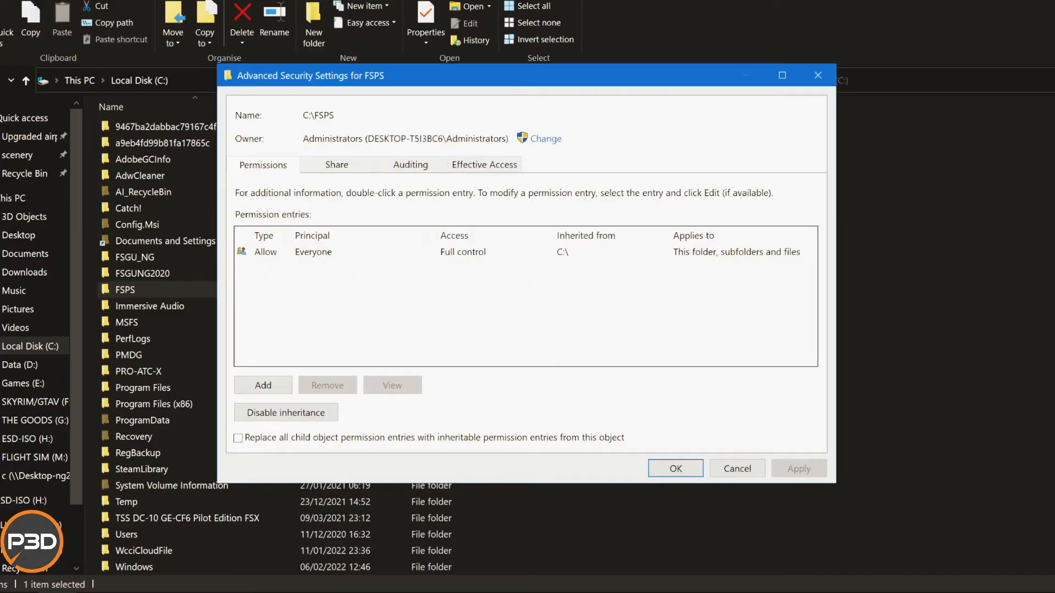
{"action": "left_click", "coordinate": [546, 139]}
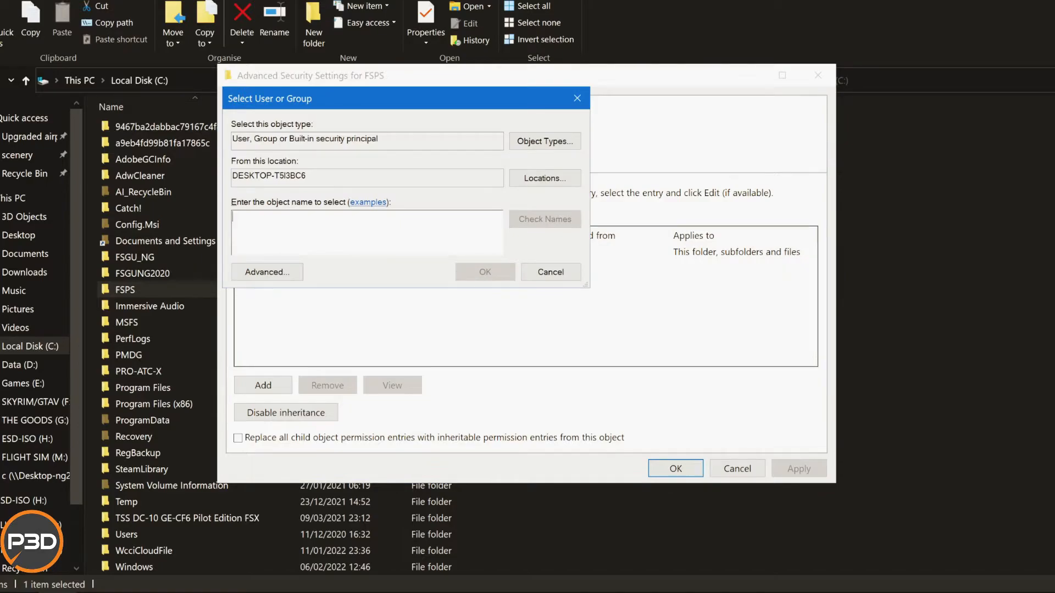
{"action": "type", "text": "everyo"}
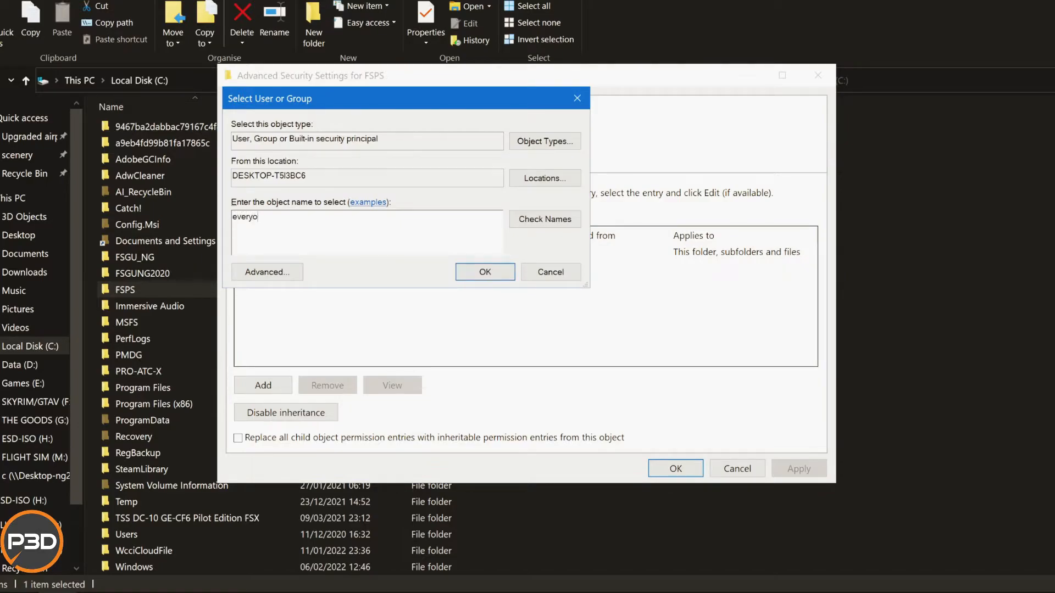
{"action": "type", "text": "ne"}
{"action": "key", "text": "alt+k"}
{"action": "left_click", "coordinate": [485, 272]}
View the effective access of the group Everyone on the FSPS folder and read through the listed permissions.
{"action": "left_click", "coordinate": [484, 185]}
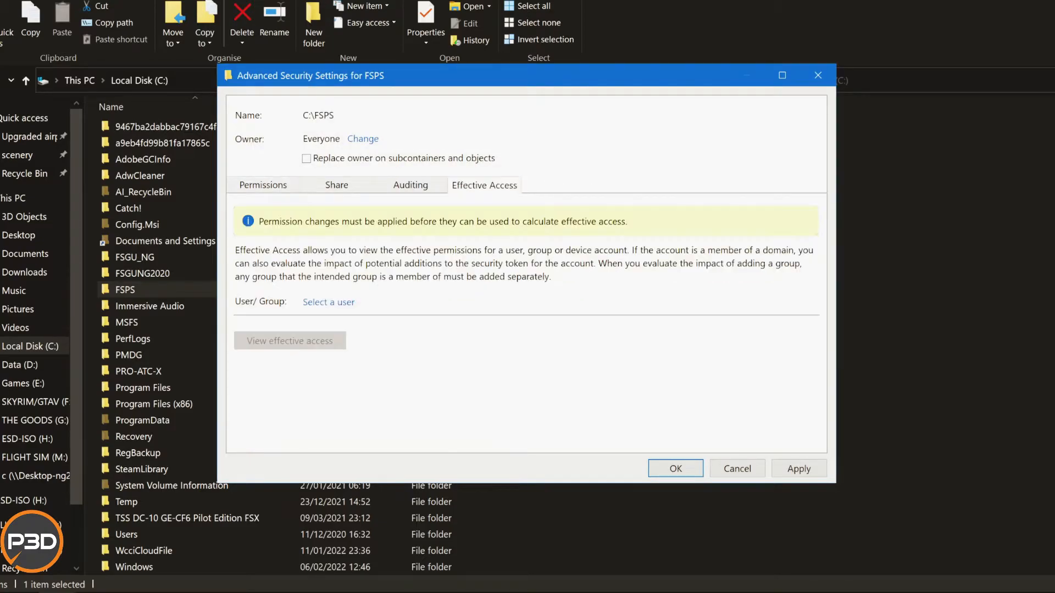
{"action": "left_click", "coordinate": [328, 302]}
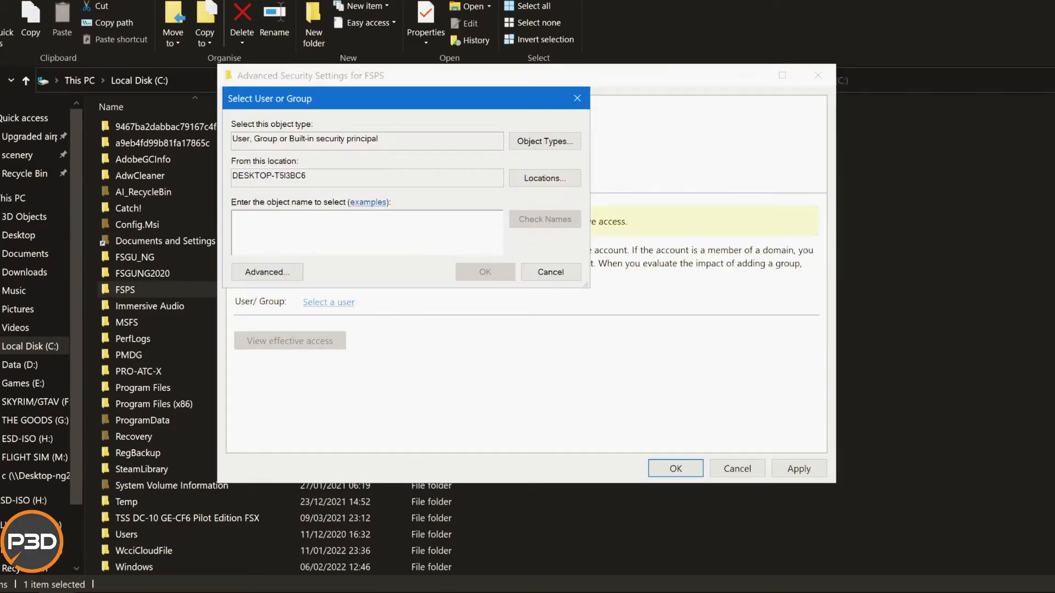
{"action": "type", "text": "everry"}
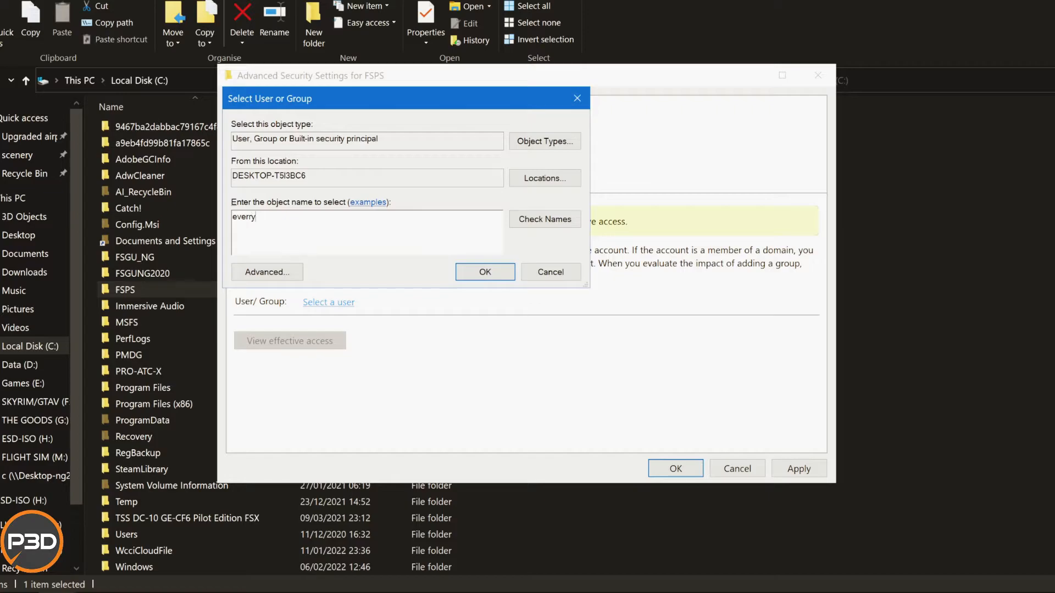
{"action": "key", "text": "BackSpace"}
{"action": "key", "text": "BackSpace"}
{"action": "type", "text": "yone"}
{"action": "key", "text": "alt+k"}
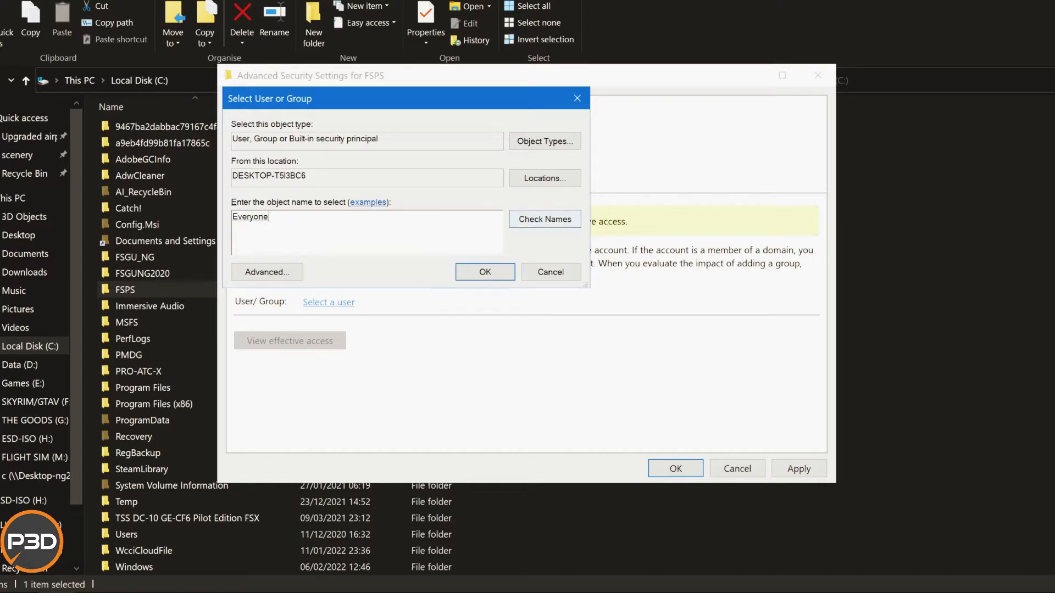
{"action": "key", "text": "Return"}
{"action": "left_click", "coordinate": [289, 341]}
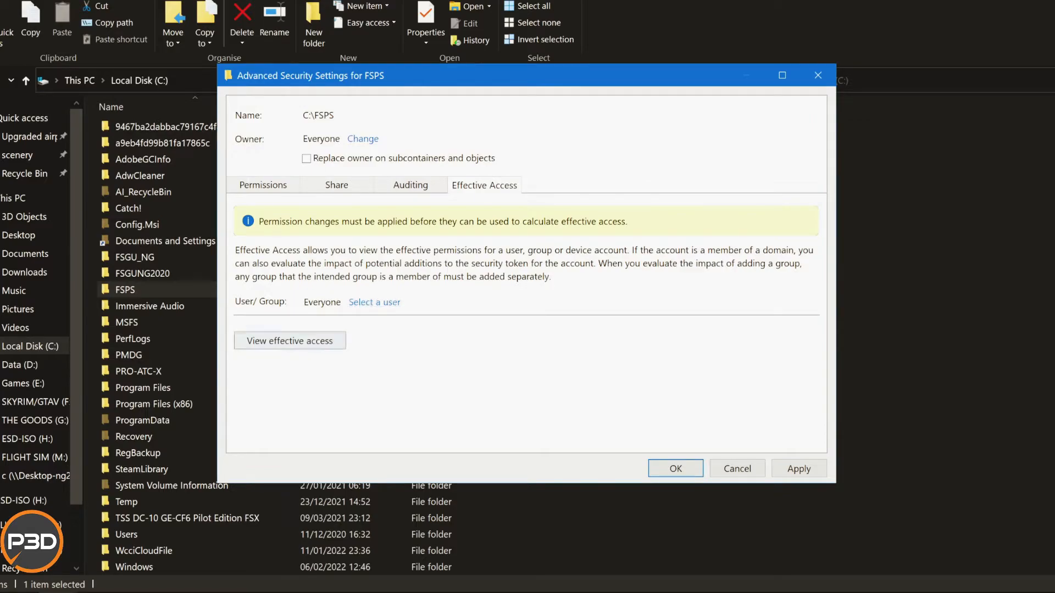
{"action": "scroll", "coordinate": [526, 330], "scroll_direction": "down", "scroll_amount": 3}
{"action": "scroll", "coordinate": [527, 330], "scroll_direction": "down", "scroll_amount": 2}
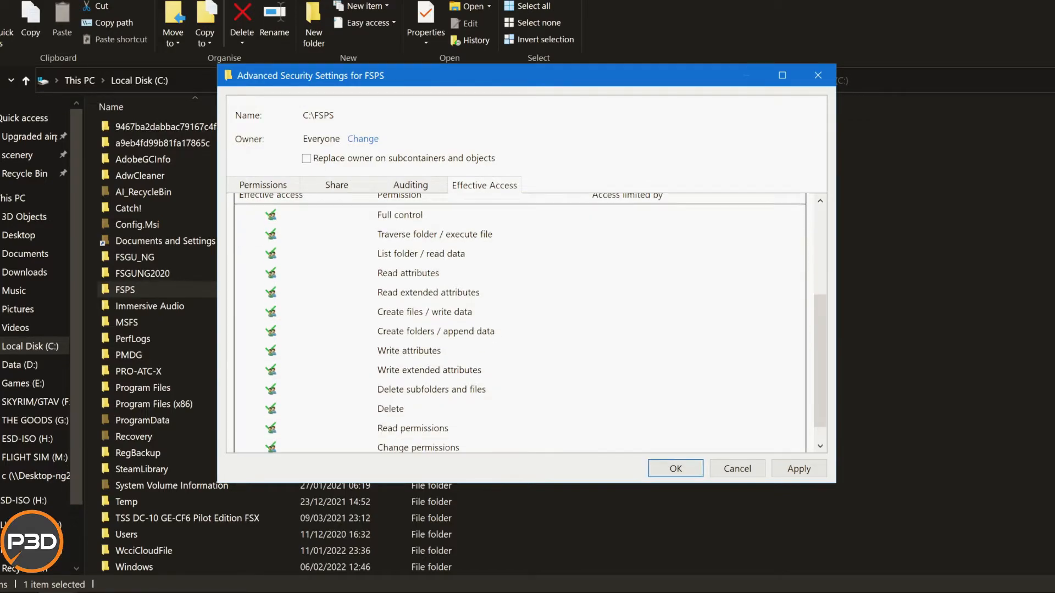
{"action": "scroll", "coordinate": [527, 330], "scroll_direction": "up", "scroll_amount": 4}
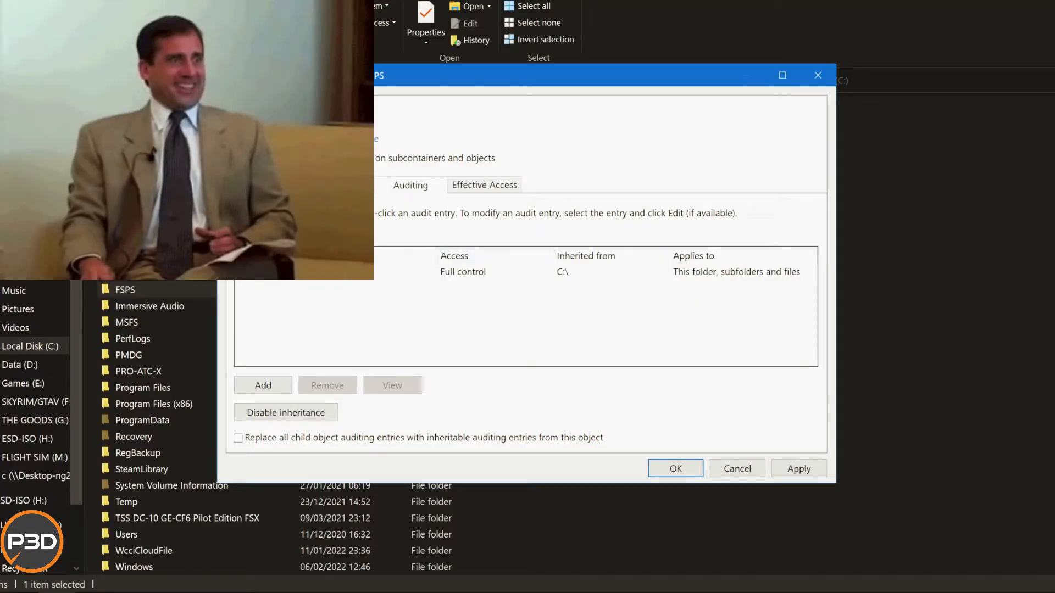
Disable auditing inheritance on the FSPS folder and remove all inherited auditing entries.
{"action": "left_click", "coordinate": [462, 272]}
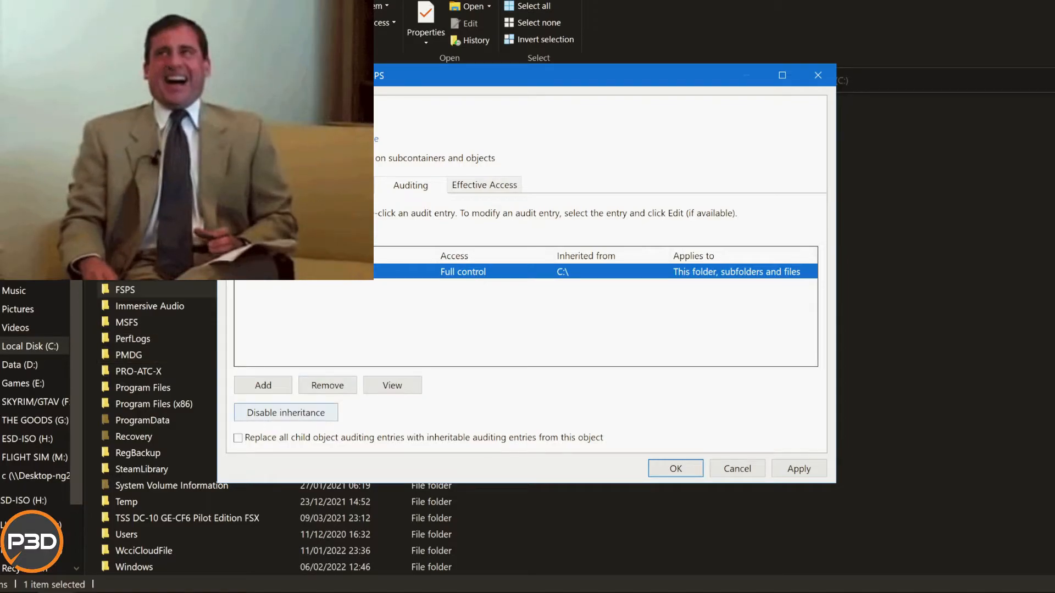
{"action": "left_click", "coordinate": [286, 413]}
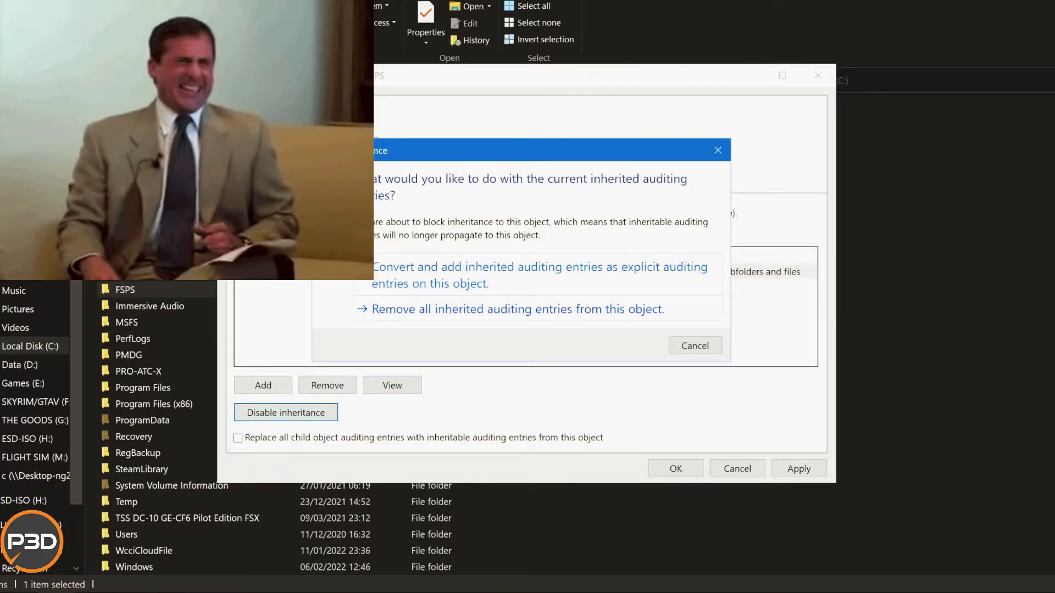
{"action": "left_click", "coordinate": [518, 309]}
Add an auditing entry to FSPS for the principal Everyone with type All and Full control for this folder, subfolders and files.
{"action": "left_click", "coordinate": [263, 386]}
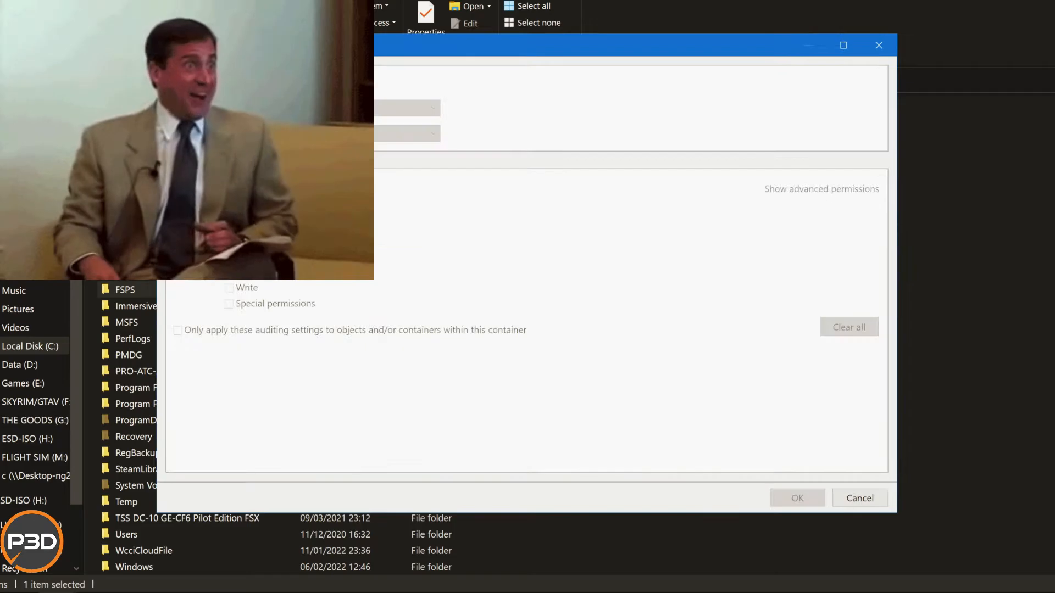
{"action": "left_click", "coordinate": [257, 82]}
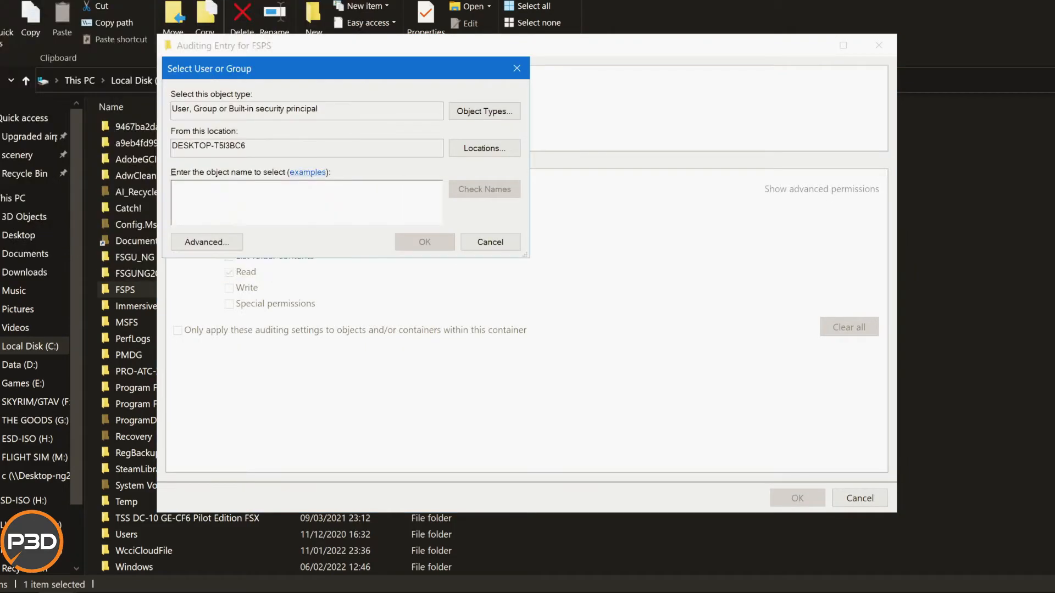
{"action": "type", "text": "everyone"}
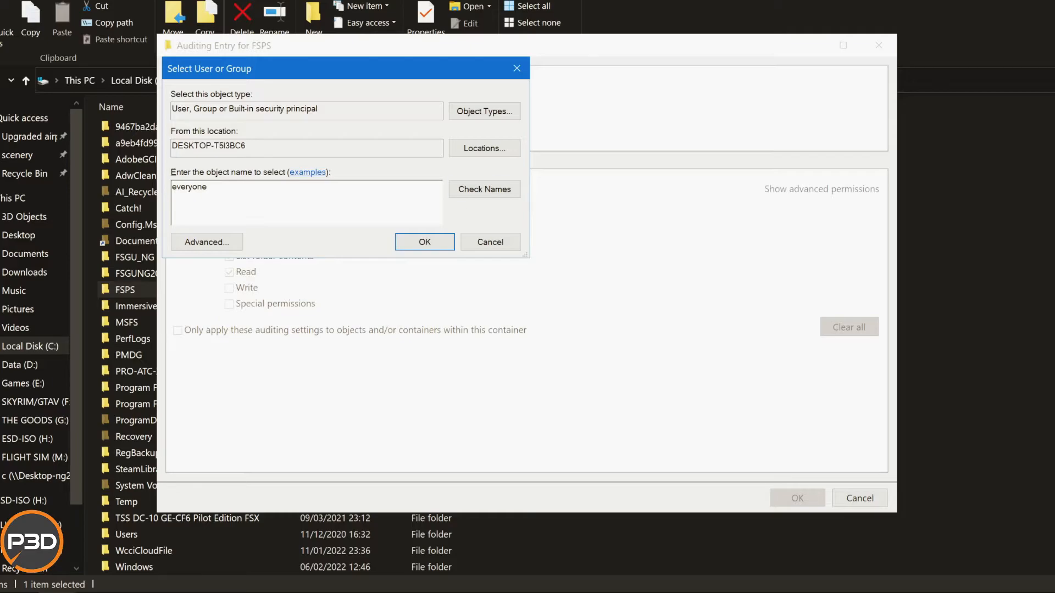
{"action": "left_click", "coordinate": [484, 190]}
{"action": "left_click", "coordinate": [424, 242]}
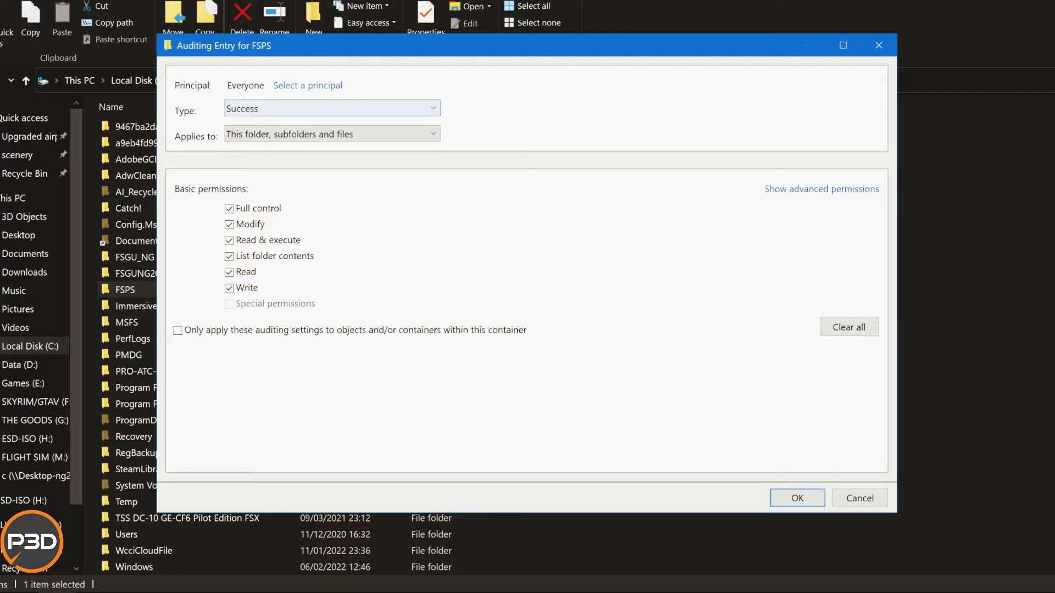
{"action": "left_click", "coordinate": [332, 108]}
{"action": "left_click", "coordinate": [332, 108]}
{"action": "left_click", "coordinate": [332, 108]}
{"action": "key", "text": "Return"}
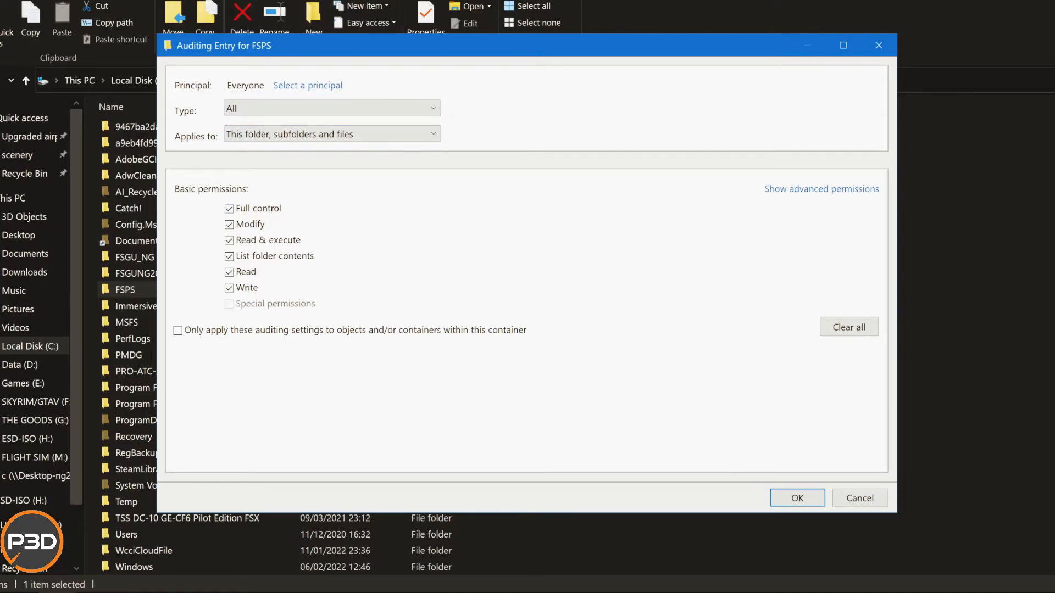
{"action": "key", "text": "Return"}
Check the share entry of FSPS and disable the folder's permission inheritance, removing all inherited permission entries.
{"action": "left_click", "coordinate": [336, 185]}
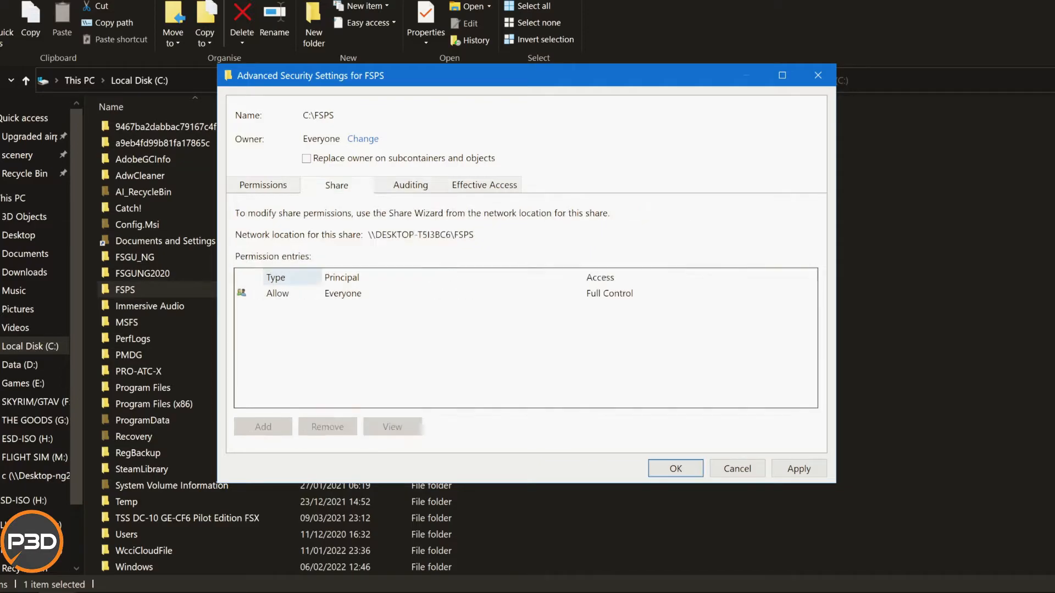
{"action": "left_click", "coordinate": [297, 293]}
{"action": "left_click", "coordinate": [263, 185]}
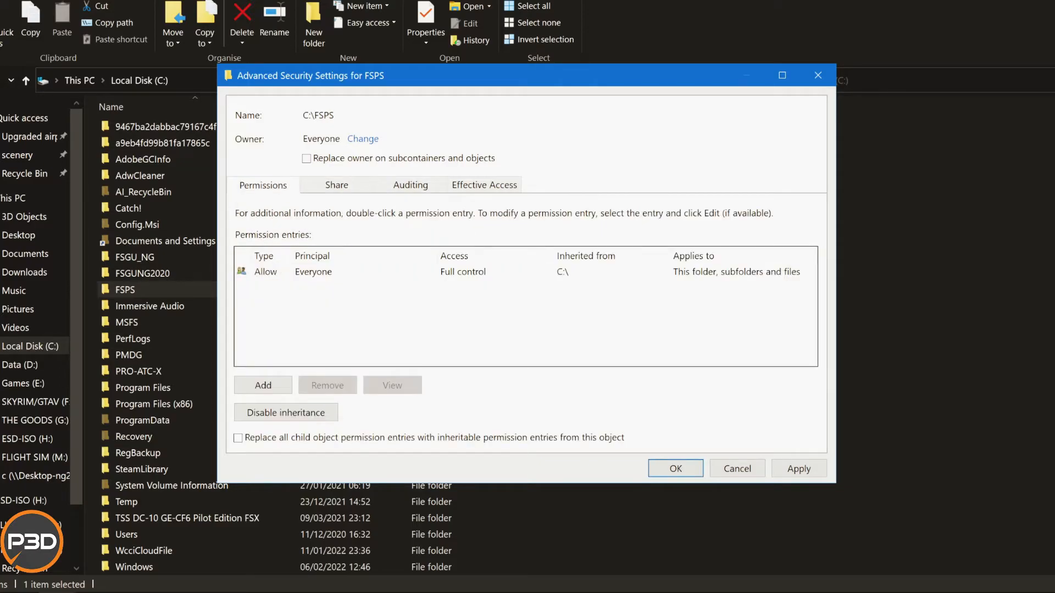
{"action": "left_click", "coordinate": [313, 272]}
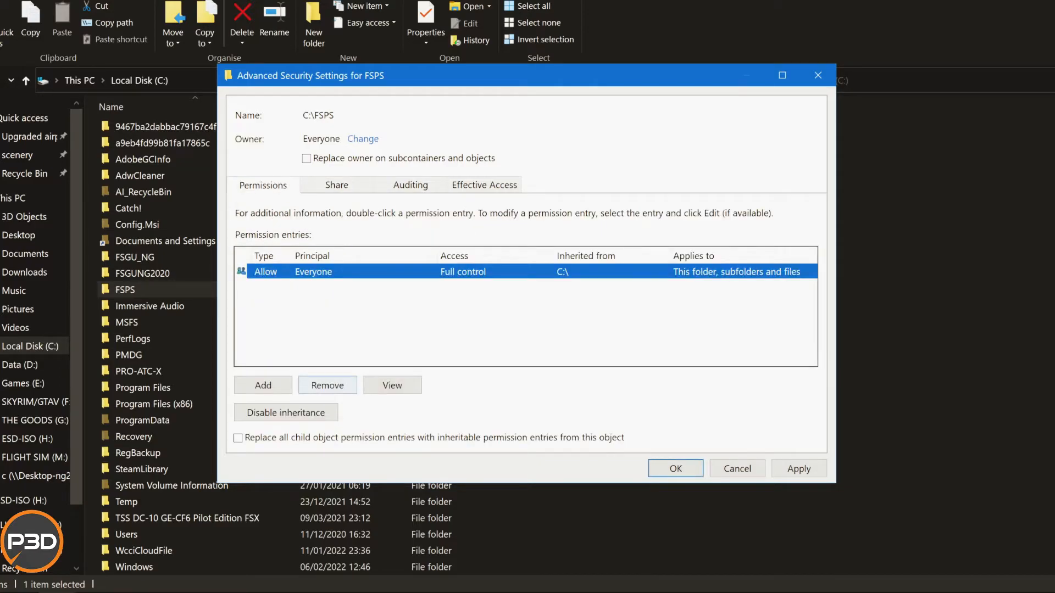
{"action": "left_click", "coordinate": [286, 413]}
{"action": "left_click", "coordinate": [605, 308]}
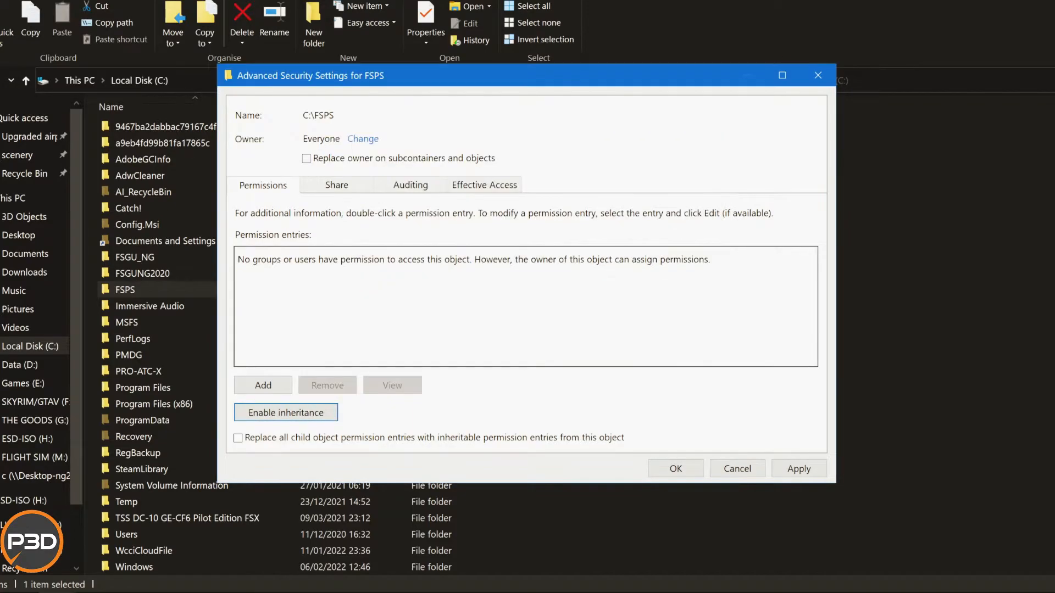
Add a permission entry to FSPS for the principal Everyone with type Allow and Full control for this folder, subfolders and files.
{"action": "left_click", "coordinate": [263, 385]}
{"action": "left_click", "coordinate": [262, 85]}
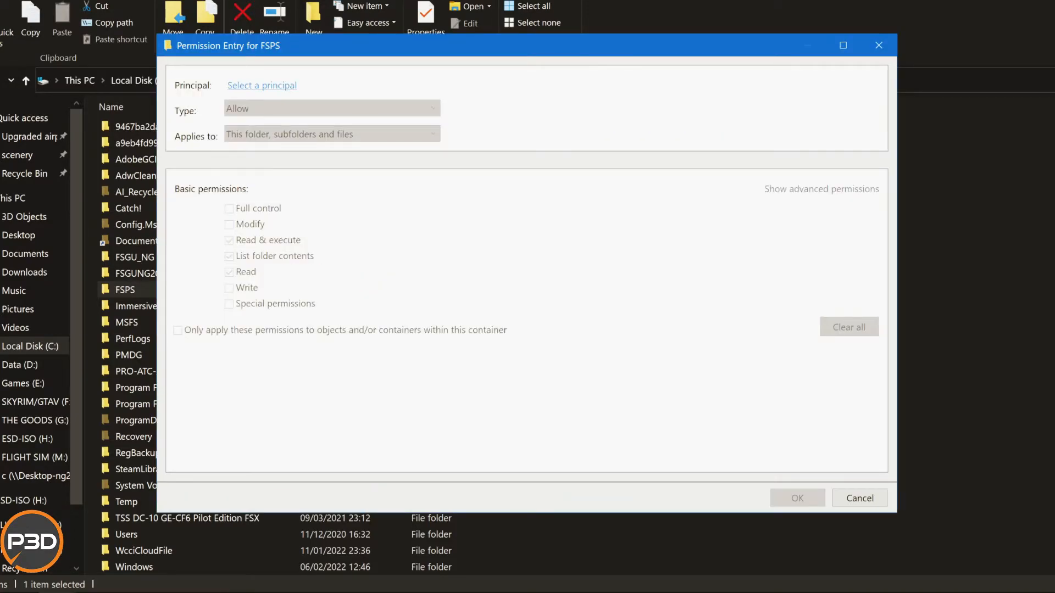
{"action": "type", "text": "eve"}
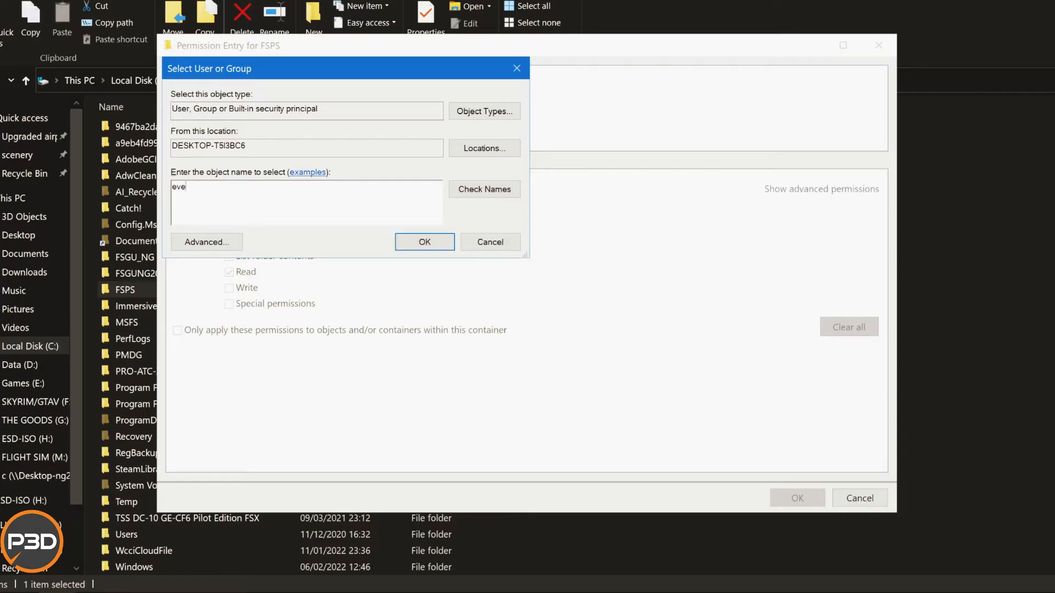
{"action": "type", "text": "ryone"}
{"action": "left_click", "coordinate": [485, 189]}
{"action": "left_click", "coordinate": [425, 243]}
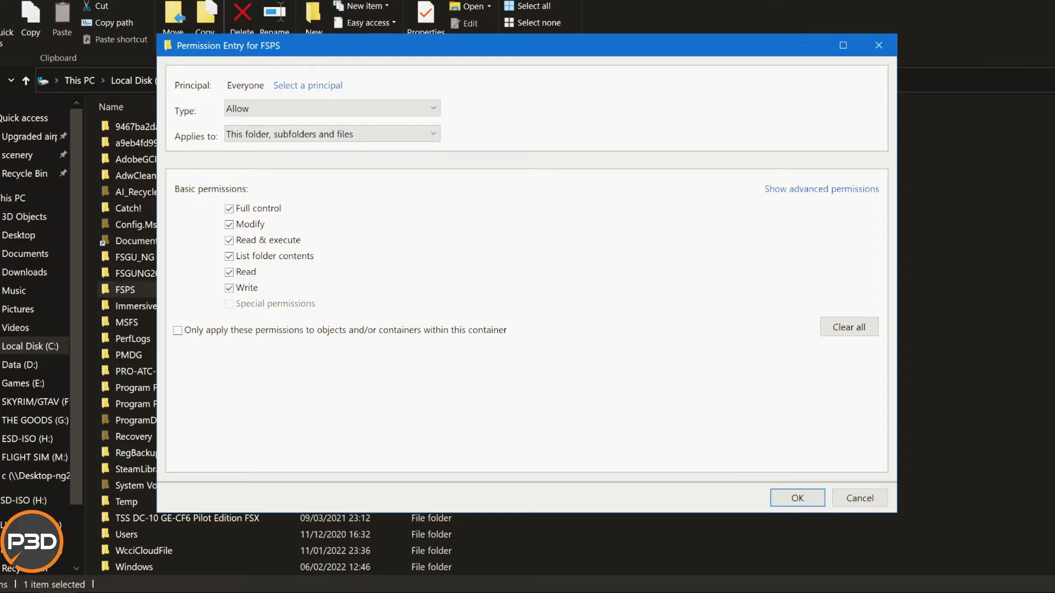
{"action": "left_click", "coordinate": [352, 109]}
{"action": "left_click", "coordinate": [351, 108]}
{"action": "left_click", "coordinate": [797, 497]}
Apply the new permission entry to FSPS and close the folder's security settings and properties.
{"action": "left_click", "coordinate": [799, 468]}
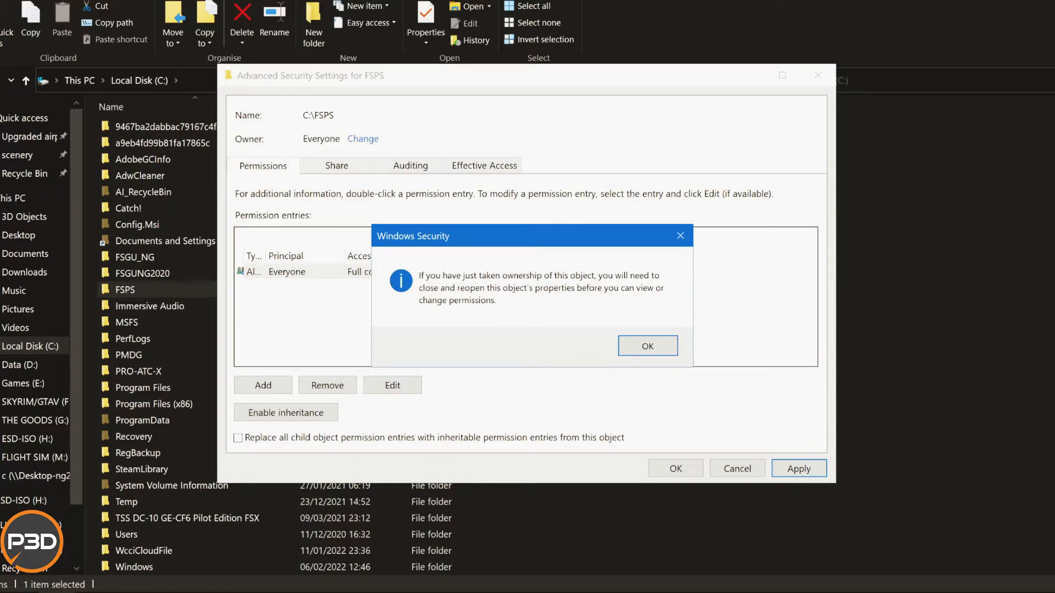
{"action": "key", "text": "Return"}
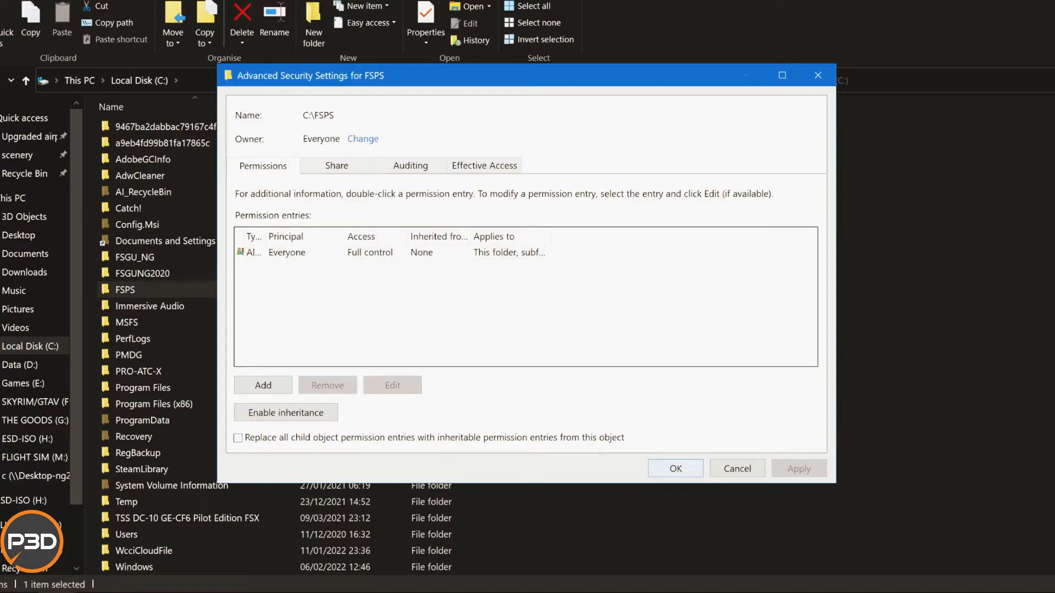
{"action": "left_click", "coordinate": [675, 468]}
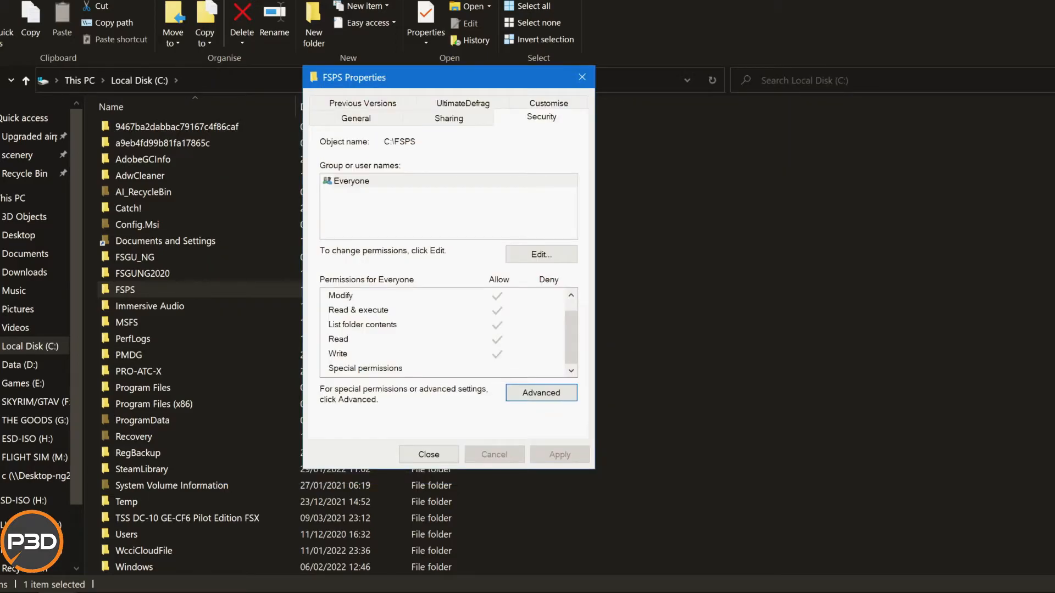
{"action": "left_click", "coordinate": [429, 455]}
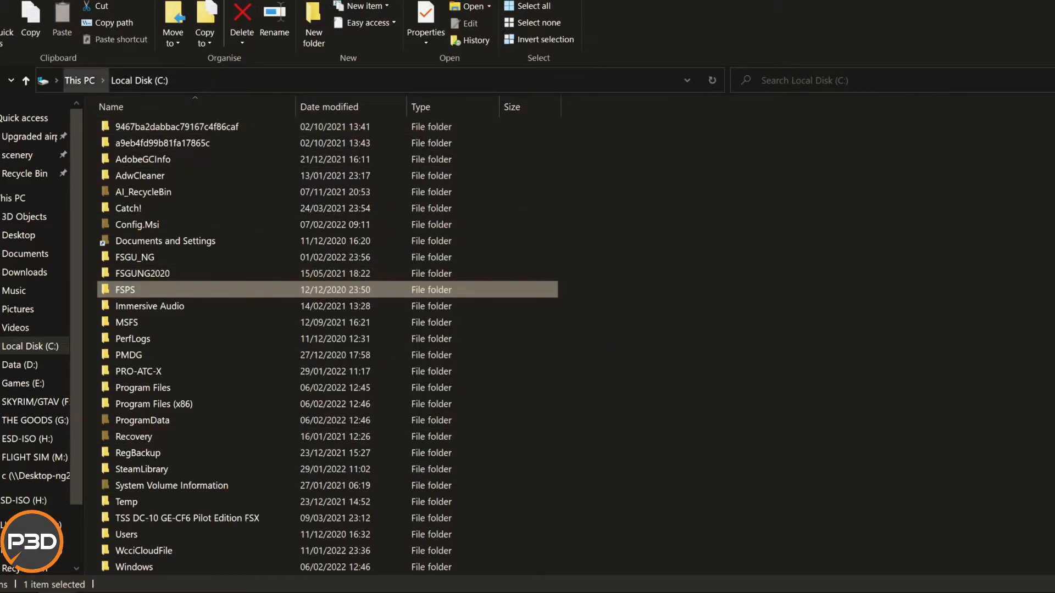
Open the advanced security settings of Local Disk (C:) and apply Everyone's Full control entry, agreeing to change the root directory's permissions.
{"action": "left_click", "coordinate": [80, 80]}
{"action": "right_click", "coordinate": [168, 247]}
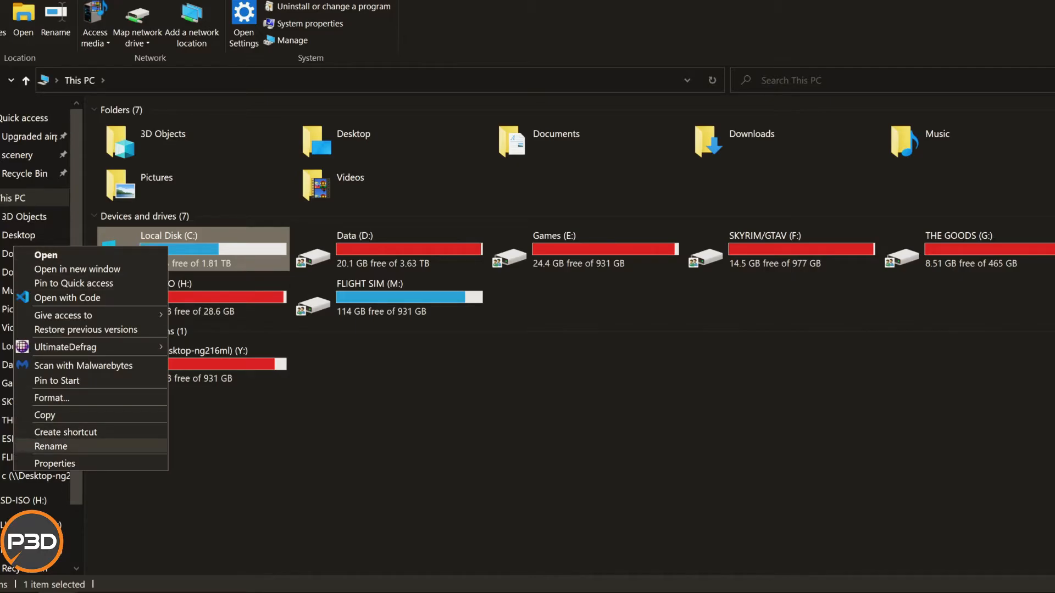
{"action": "left_click", "coordinate": [55, 463]}
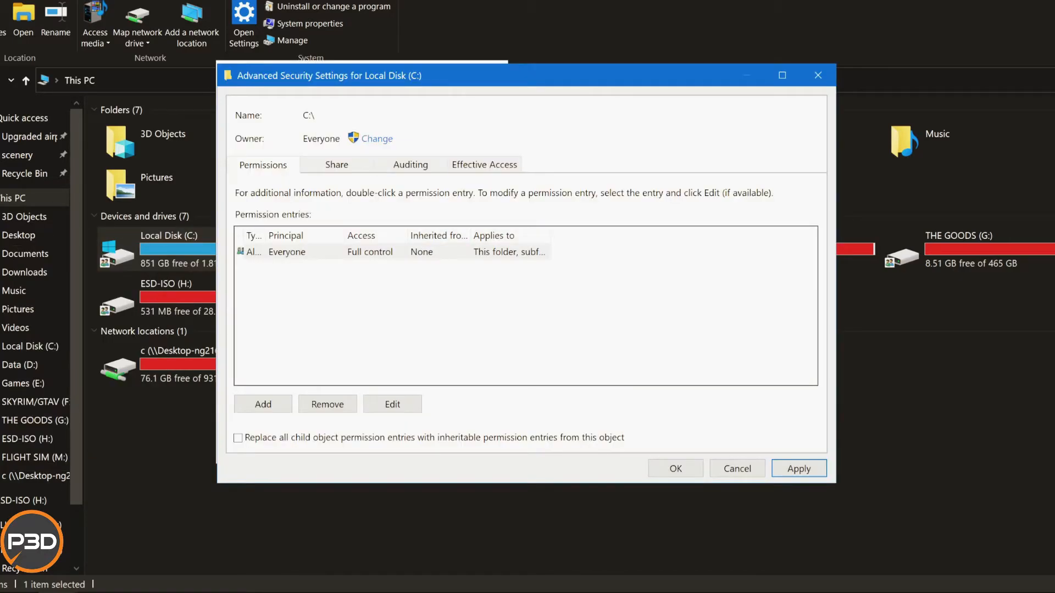
{"action": "left_click", "coordinate": [799, 468]}
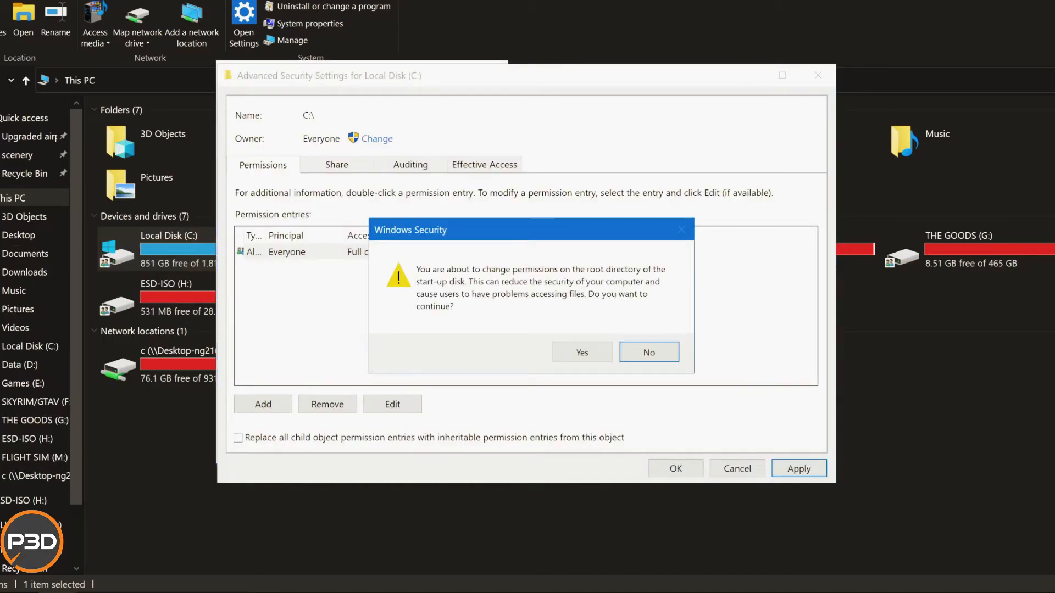
{"action": "left_click", "coordinate": [582, 352]}
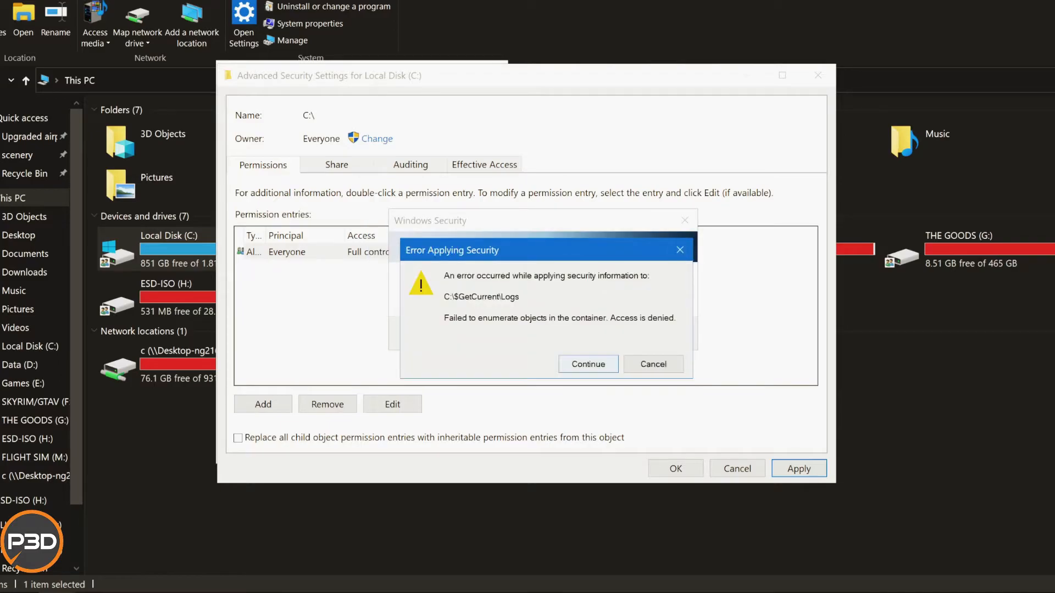
Continue past every item on C: that denies access while the security information is being applied.
{"action": "left_click", "coordinate": [588, 364]}
{"action": "left_click", "coordinate": [589, 364]}
{"action": "left_click", "coordinate": [588, 364]}
{"action": "left_click", "coordinate": [589, 365]}
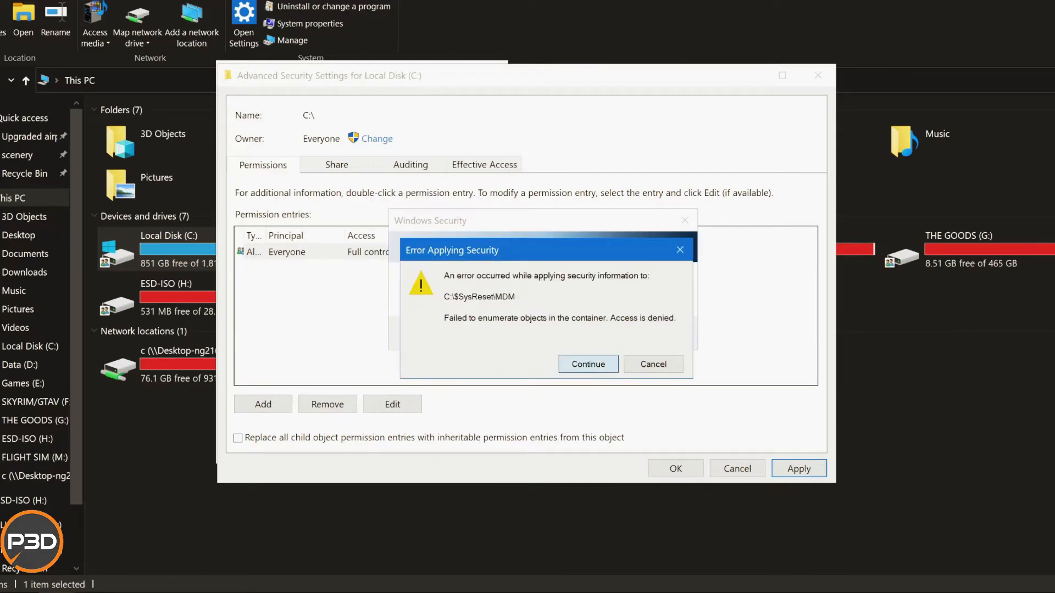
{"action": "left_click", "coordinate": [589, 364]}
{"action": "left_click", "coordinate": [589, 364]}
{"action": "key", "text": "Return"}
{"action": "key", "text": "Return"}
{"action": "key", "text": "Return"}
{"action": "key", "text": "Return"}
{"action": "key", "text": "Return"}
{"action": "key", "text": "Return"}
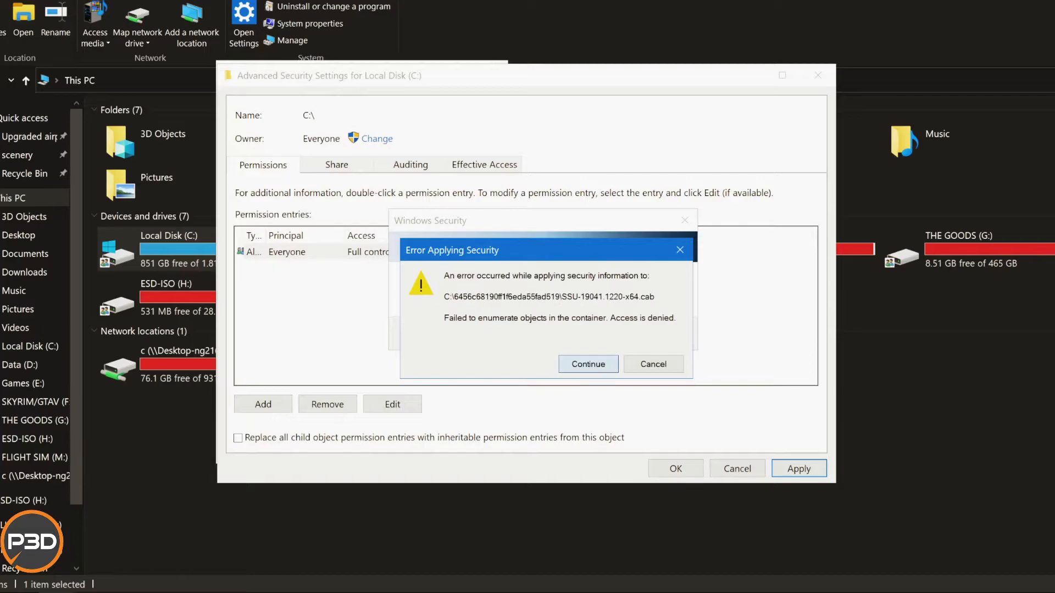
{"action": "key", "text": "Return"}
{"action": "key", "text": "Return"}
{"action": "key", "text": "Return"}
{"action": "key", "text": "Return"}
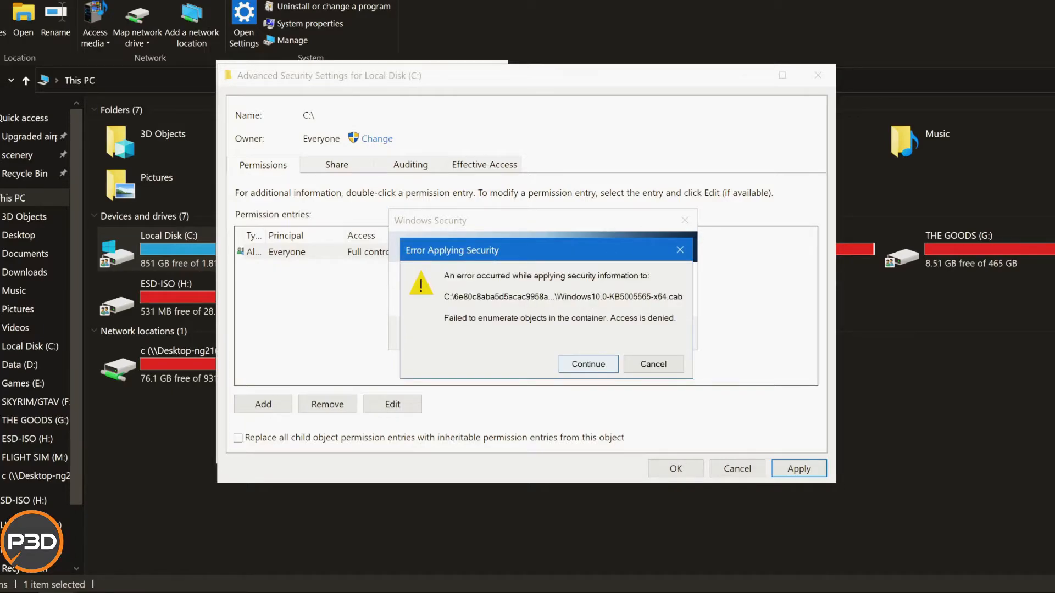
{"action": "key", "text": "Return"}
{"action": "key", "text": "Return"}
{"action": "key", "text": "Return"}
{"action": "key", "text": "Return"}
{"action": "key", "text": "Return"}
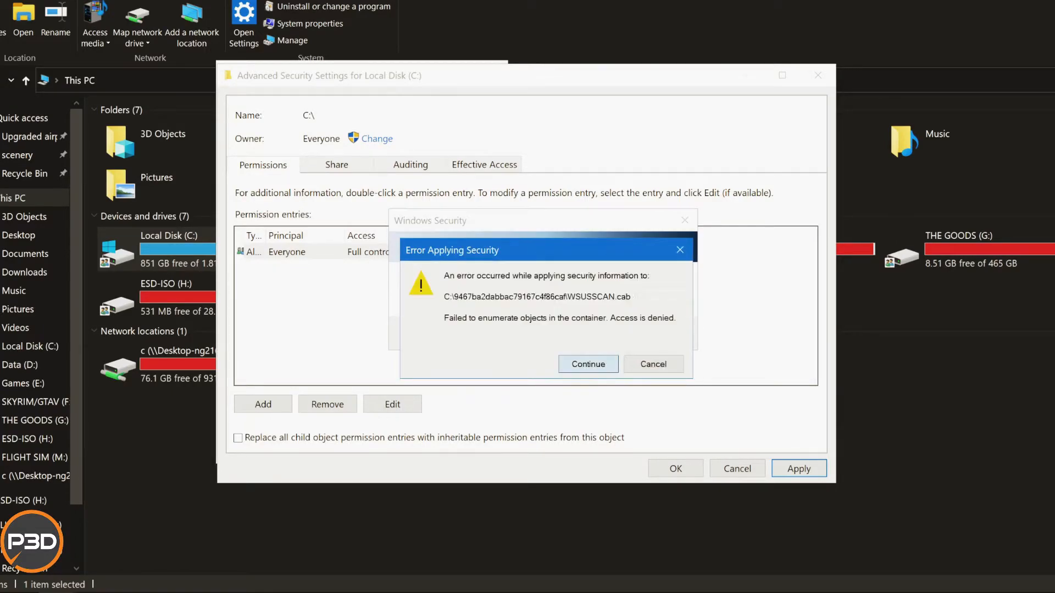
{"action": "key", "text": "Return"}
{"action": "key", "text": "Return"}
{"action": "key", "text": "Return"}
{"action": "key", "text": "Return"}
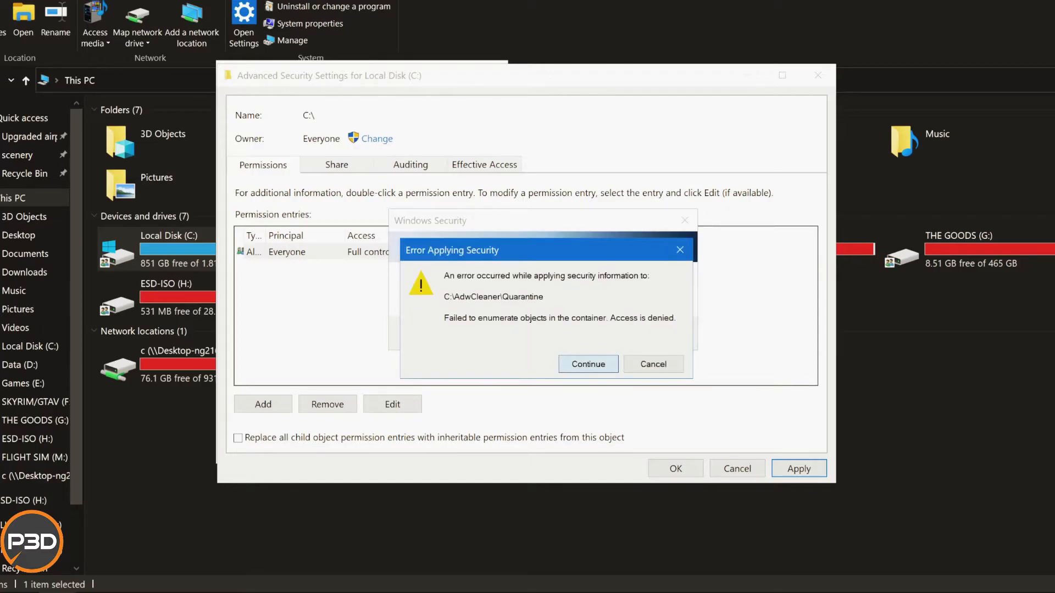
{"action": "key", "text": "Return"}
{"action": "key", "text": "Return"}
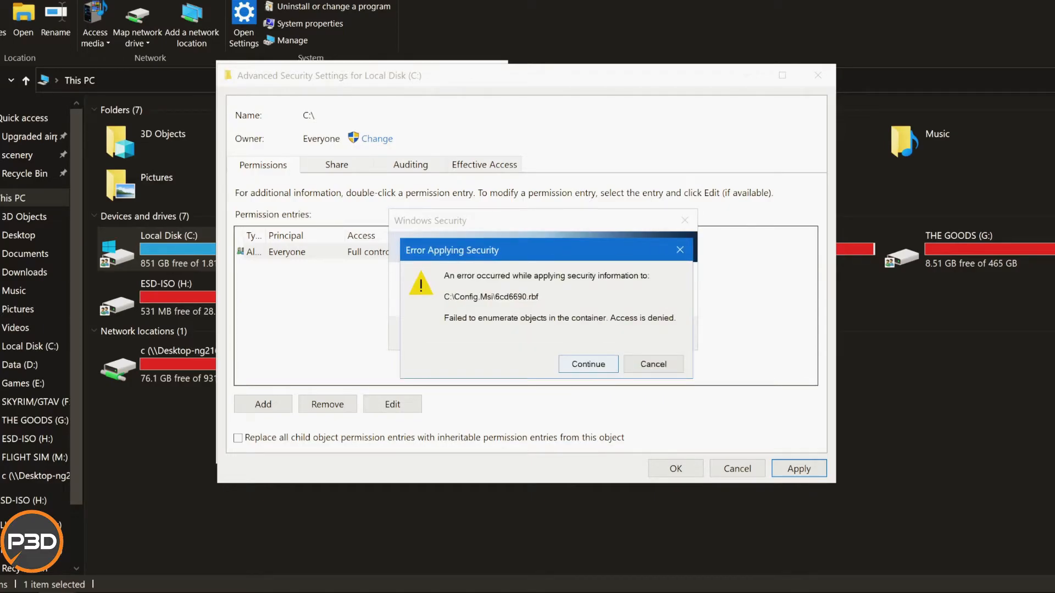
{"action": "key", "text": "Return"}
{"action": "key", "text": "Return"}
{"action": "key", "text": "Return"}
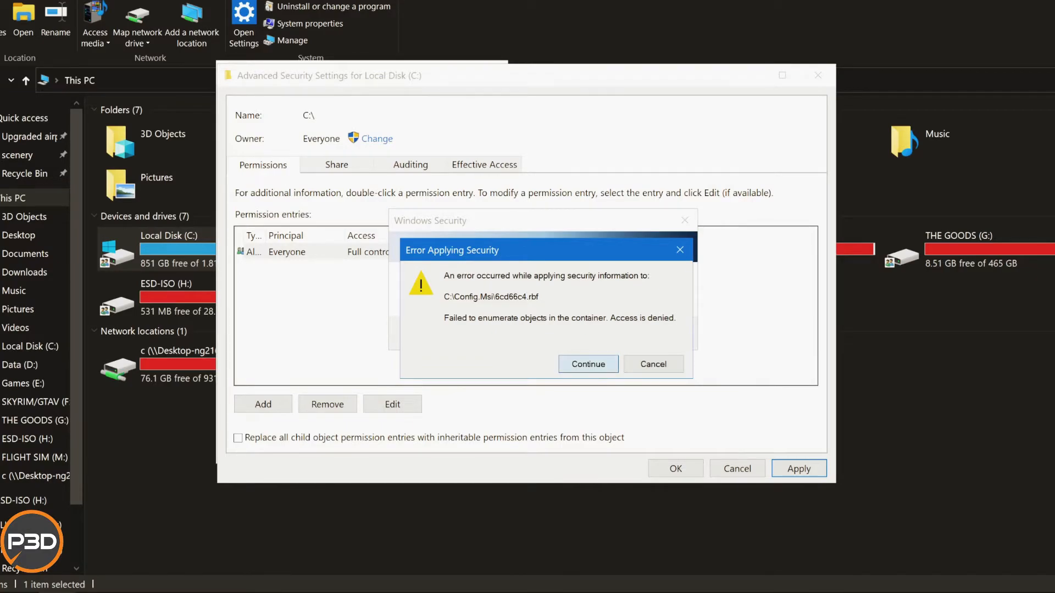
{"action": "key", "text": "Return"}
{"action": "key", "text": "Return"}
{"action": "key", "text": "Return"}
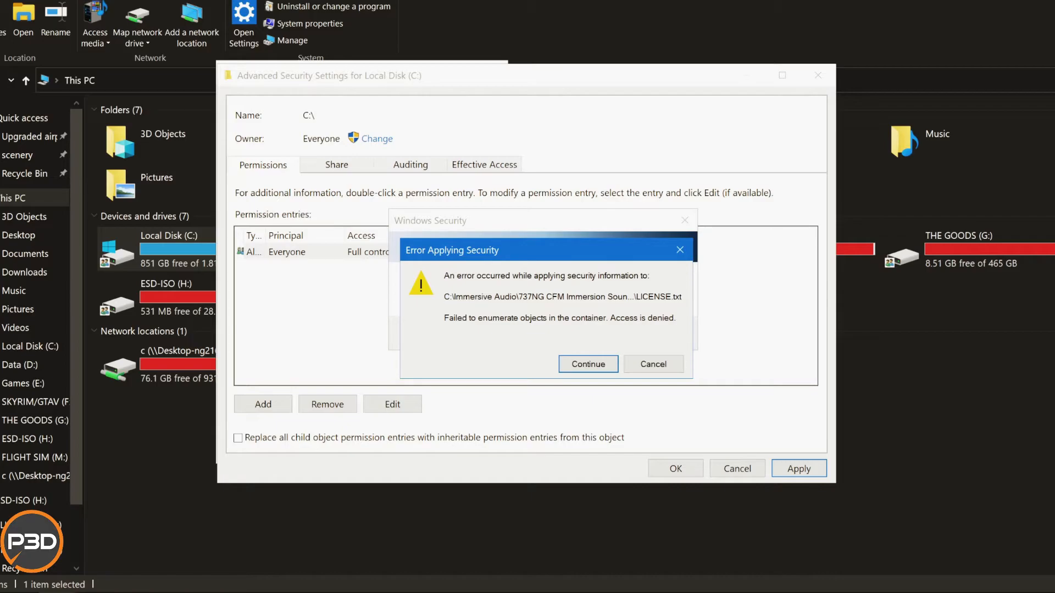
Cancel applying security to the remaining items on C: and close the drive's security settings.
{"action": "left_click", "coordinate": [653, 364]}
{"action": "left_click", "coordinate": [653, 352]}
{"action": "left_click", "coordinate": [676, 468]}
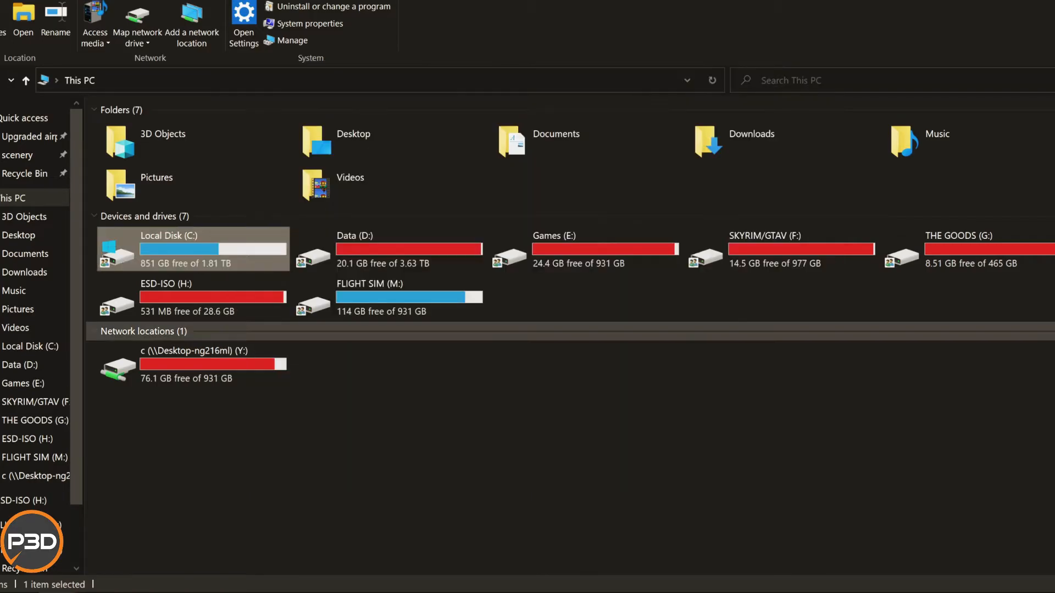
Open Local Disk (C:) and select the Program Files, Program Files (x86) and ProgramData folders together.
{"action": "right_click", "coordinate": [97, 236]}
{"action": "left_click", "coordinate": [126, 246]}
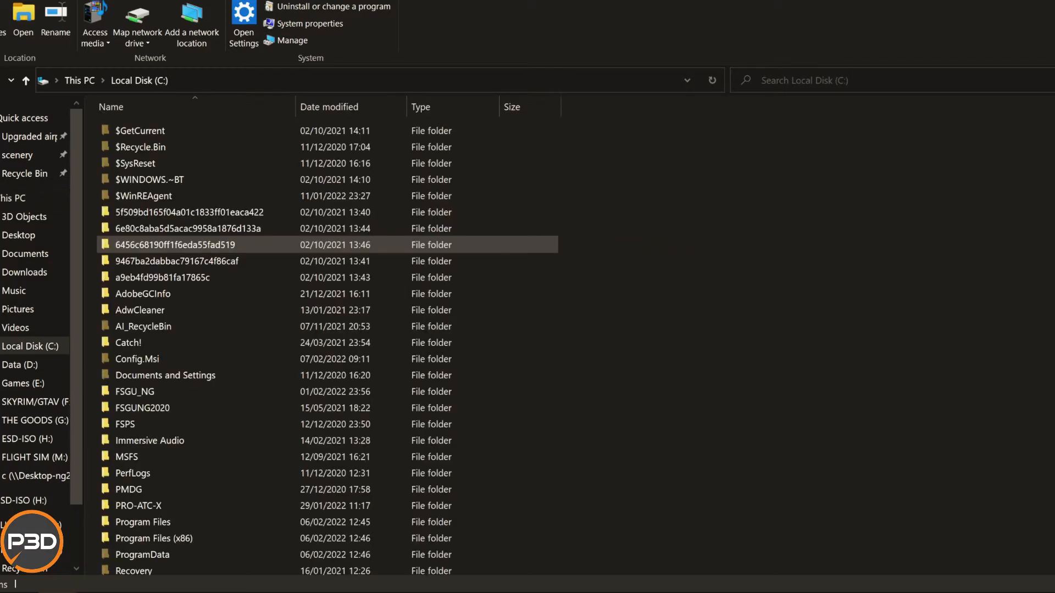
{"action": "scroll", "coordinate": [274, 395], "scroll_direction": "down", "scroll_amount": 3}
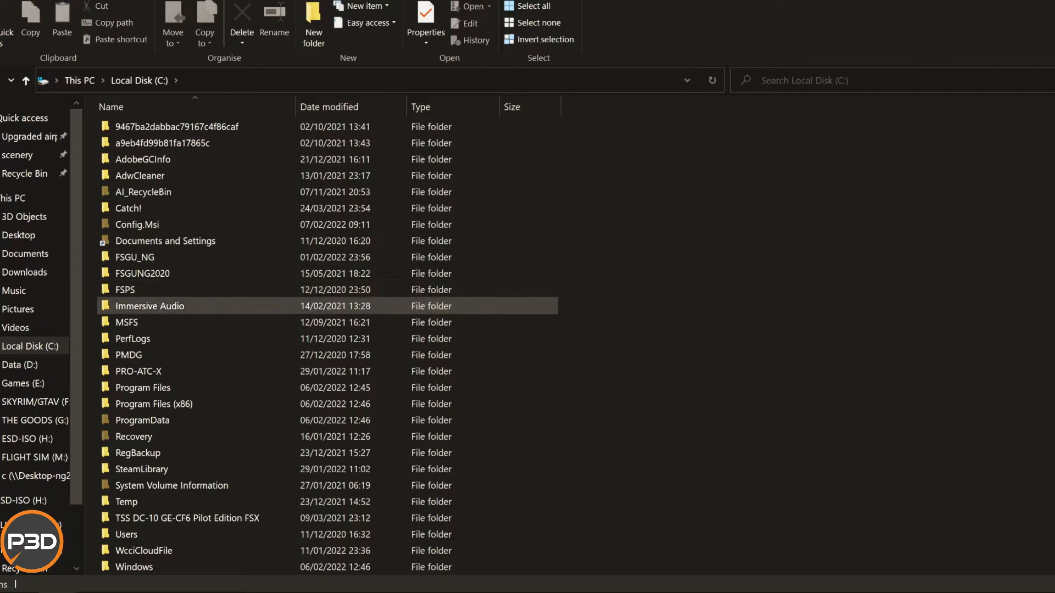
{"action": "left_click", "coordinate": [150, 306]}
{"action": "scroll", "coordinate": [150, 306], "scroll_direction": "down", "scroll_amount": 2}
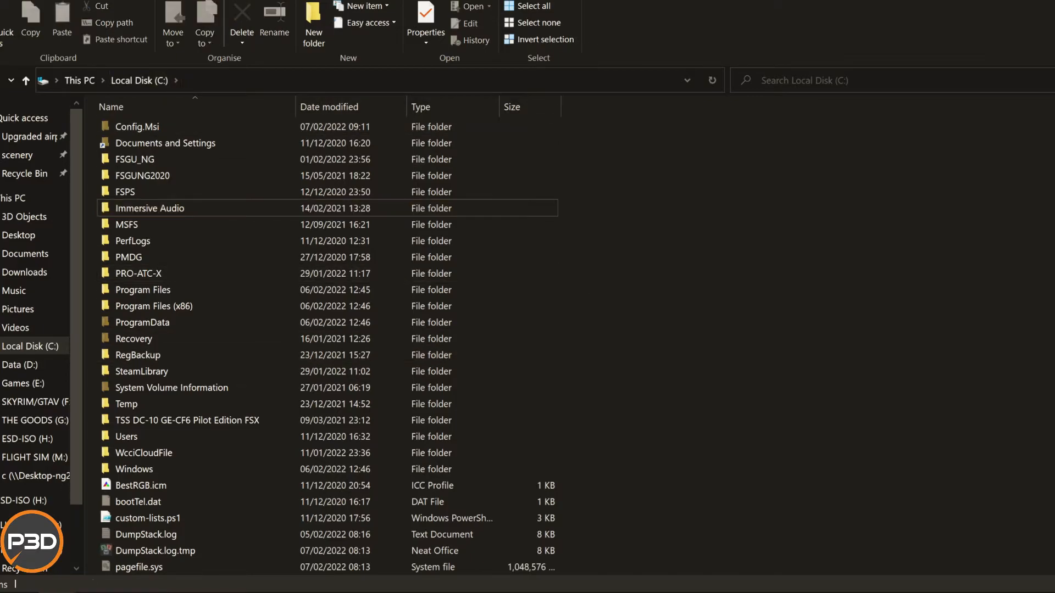
{"action": "left_click_drag", "start_coordinate": [590, 286], "coordinate": [552, 328]}
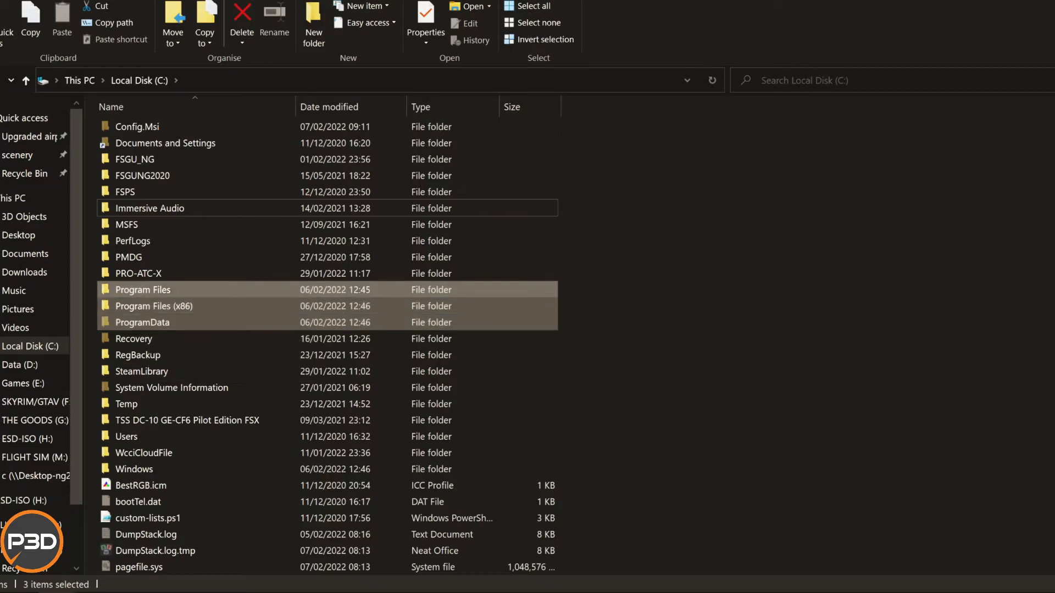
Open the sharing properties of the ProgramData folder and view its network access dialog, leaving it without sharing with anyone new.
{"action": "left_click", "coordinate": [165, 322]}
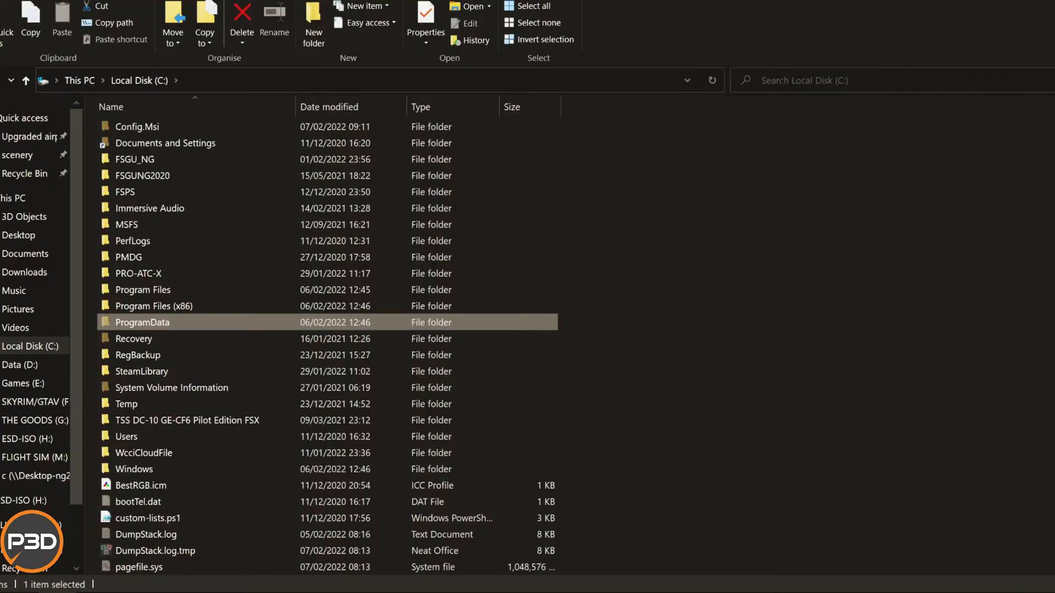
{"action": "right_click", "coordinate": [244, 322]}
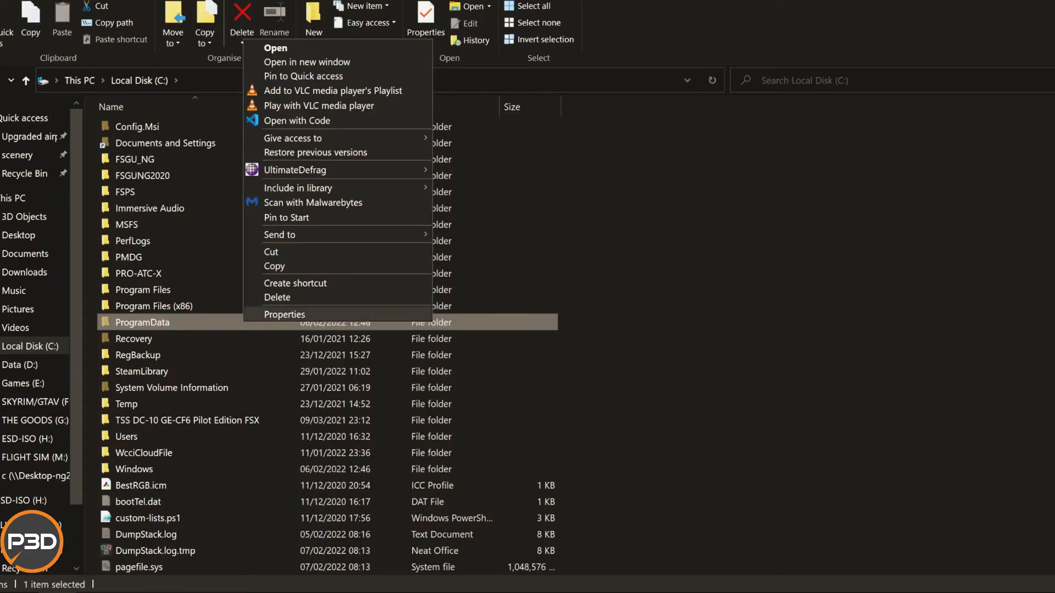
{"action": "left_click", "coordinate": [284, 314]}
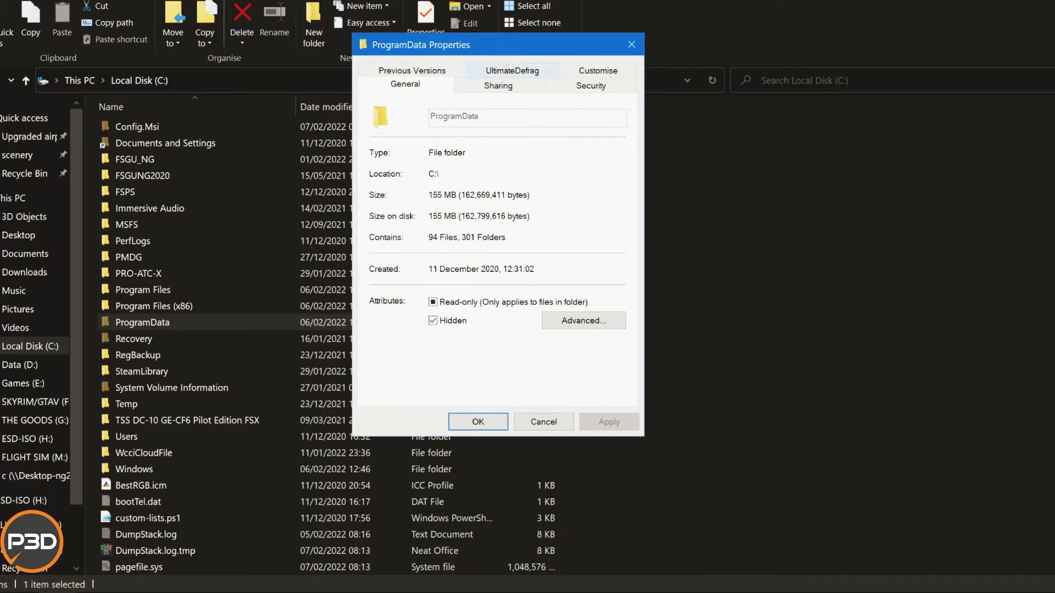
{"action": "left_click", "coordinate": [497, 86]}
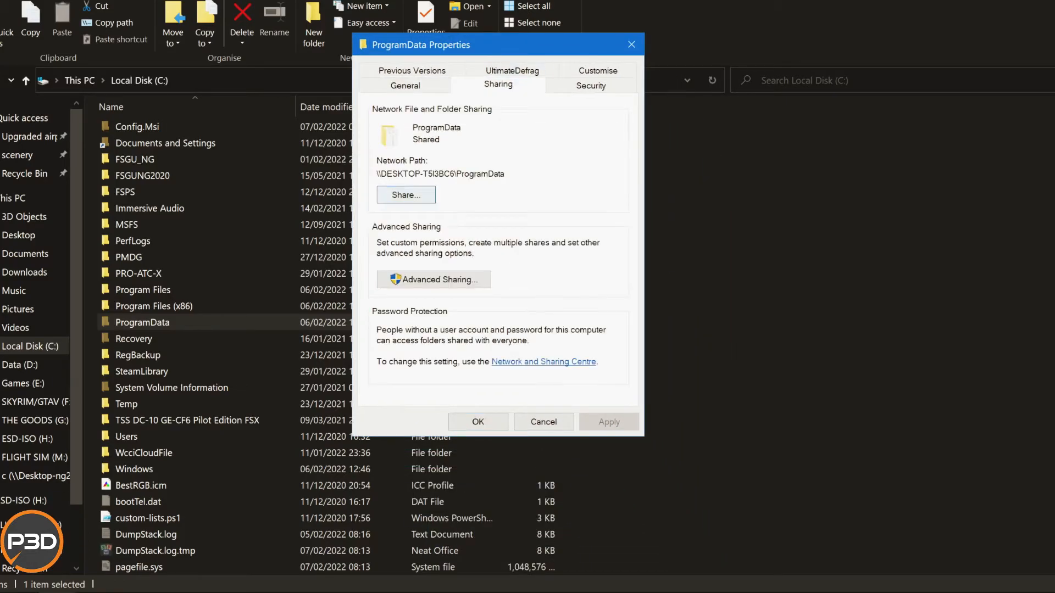
{"action": "left_click", "coordinate": [406, 195]}
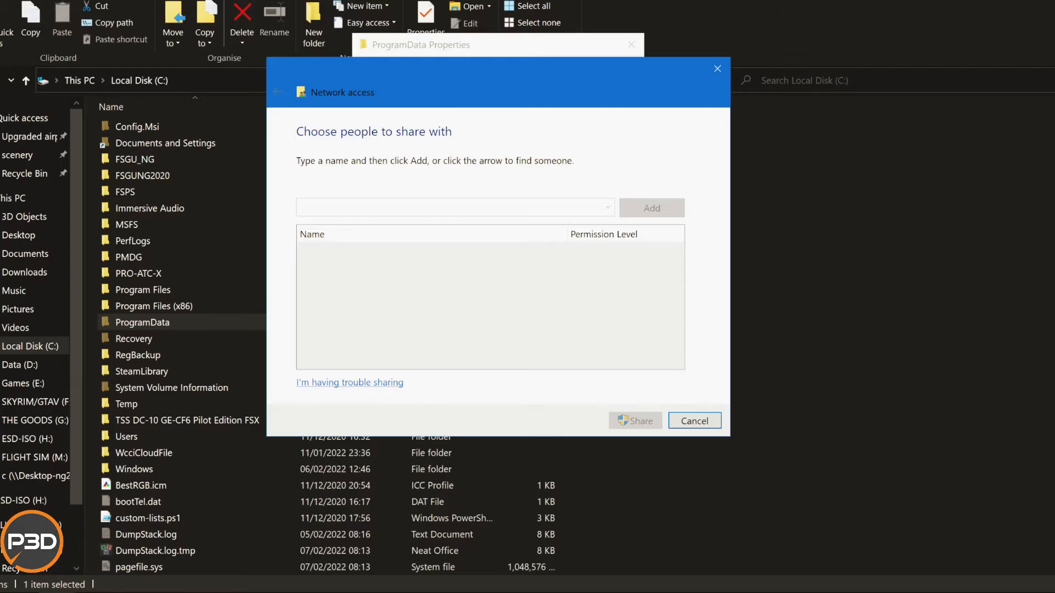
{"action": "left_click", "coordinate": [695, 420]}
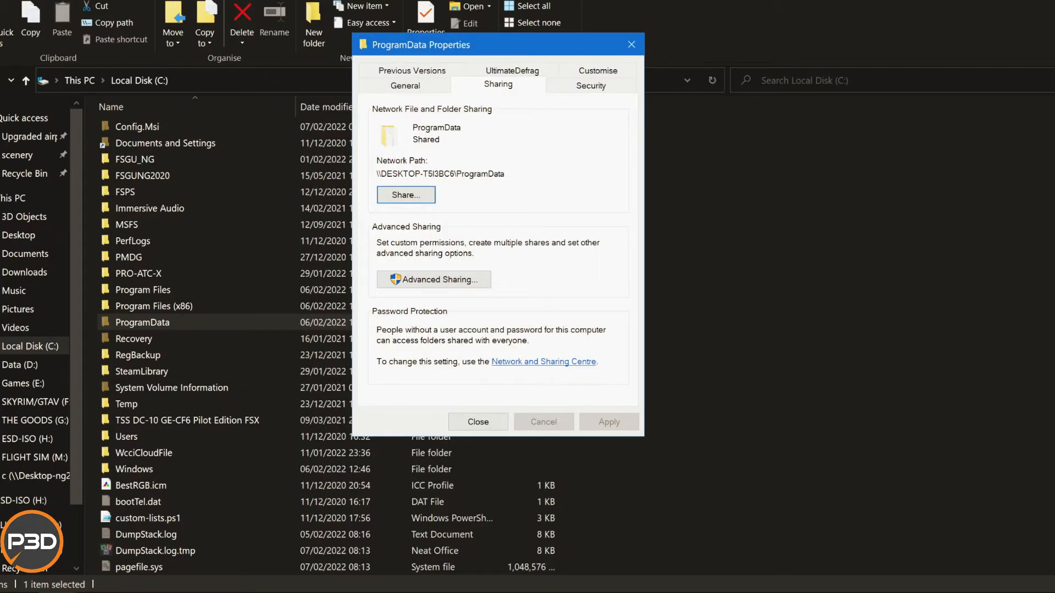
Remove the Administrators group from ProgramData's share permissions, keeping Everyone with Full Control, Change and Read allowed.
{"action": "left_click", "coordinate": [434, 279]}
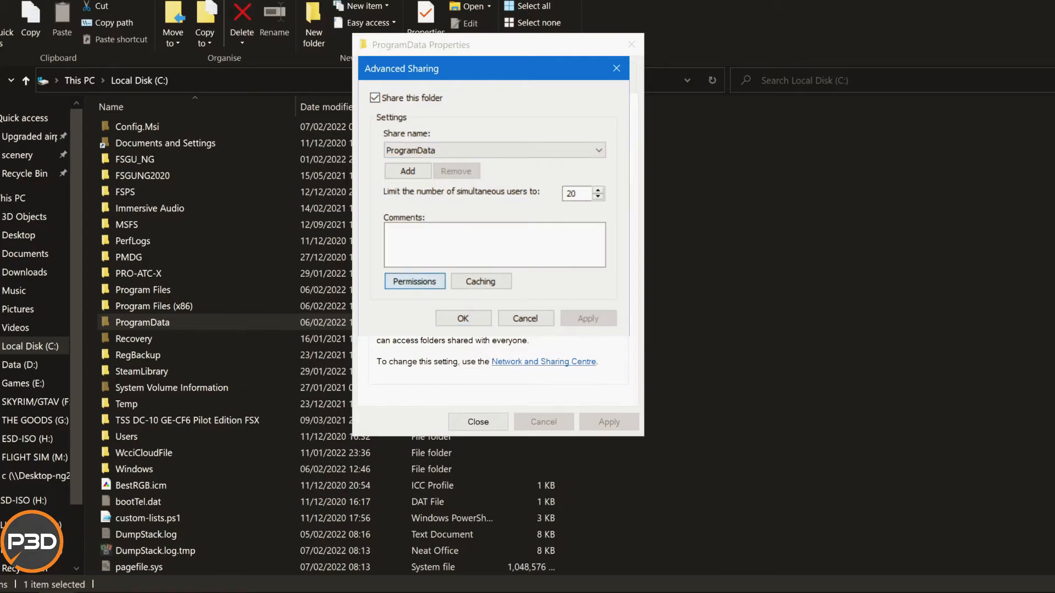
{"action": "left_click", "coordinate": [414, 281]}
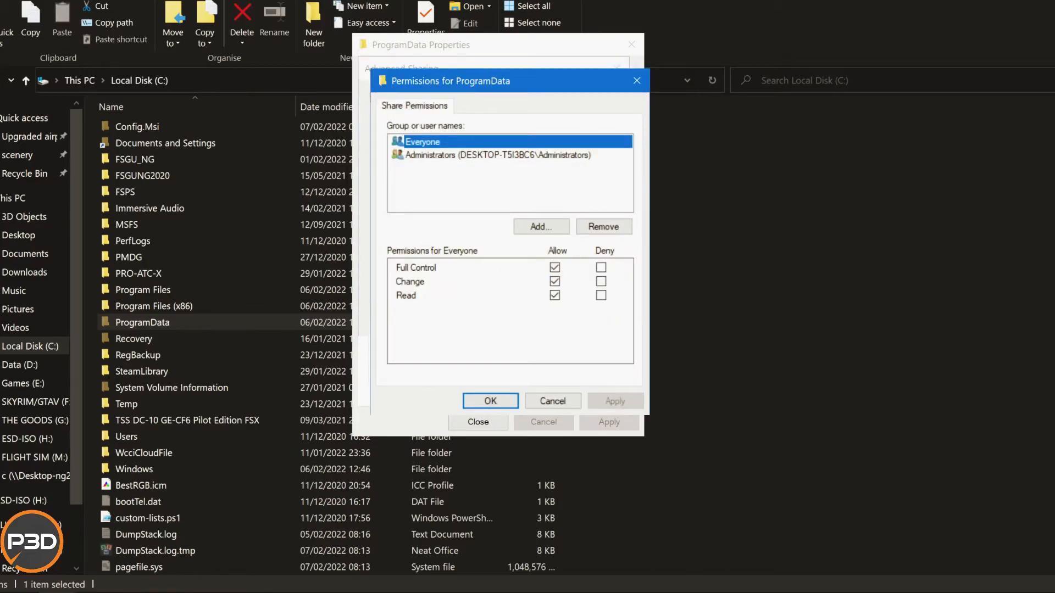
{"action": "left_click", "coordinate": [498, 155]}
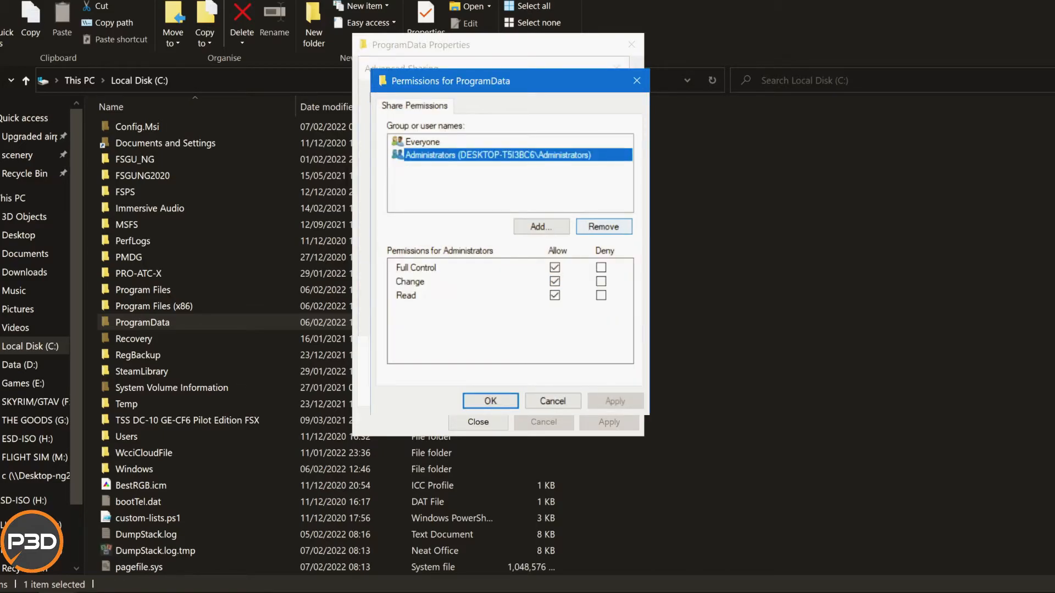
{"action": "left_click", "coordinate": [603, 227]}
{"action": "left_click", "coordinate": [423, 142]}
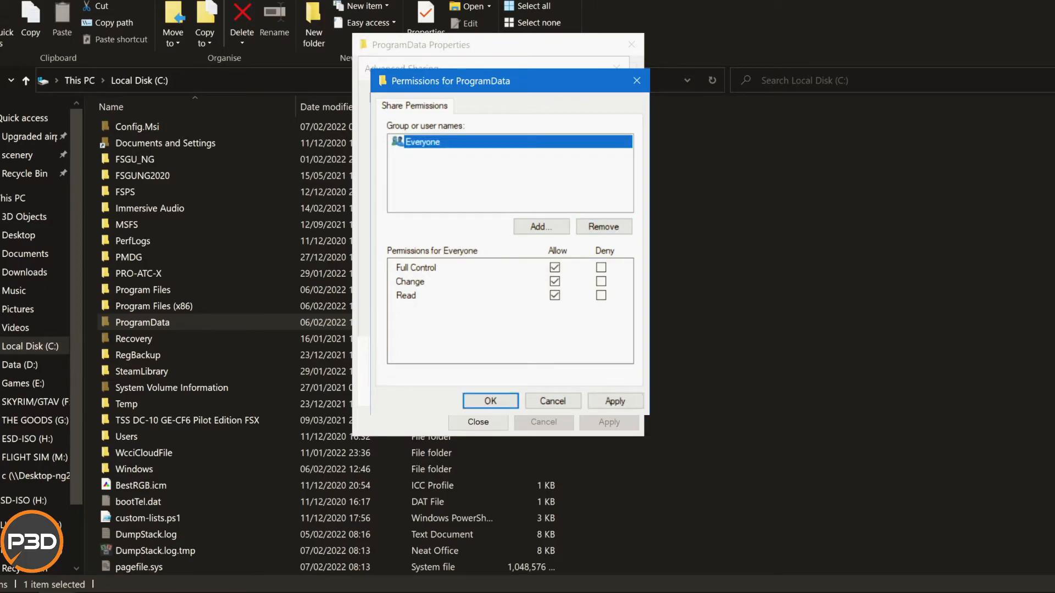
{"action": "key", "text": "Return"}
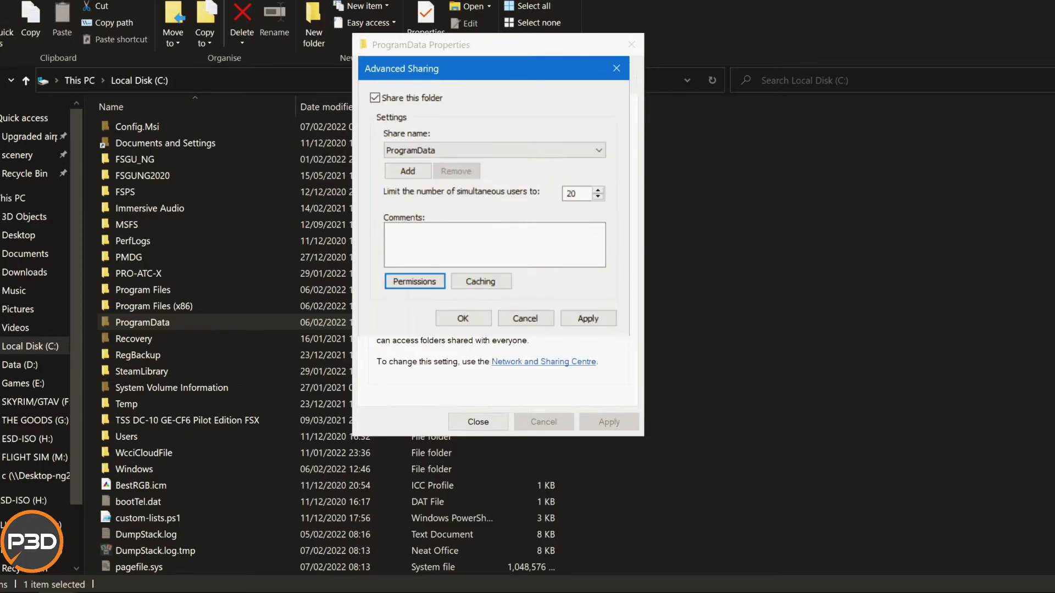
Confirm ProgramData's advanced sharing settings and review Everyone's security permissions on the folder, keeping them as they are.
{"action": "key", "text": "Return"}
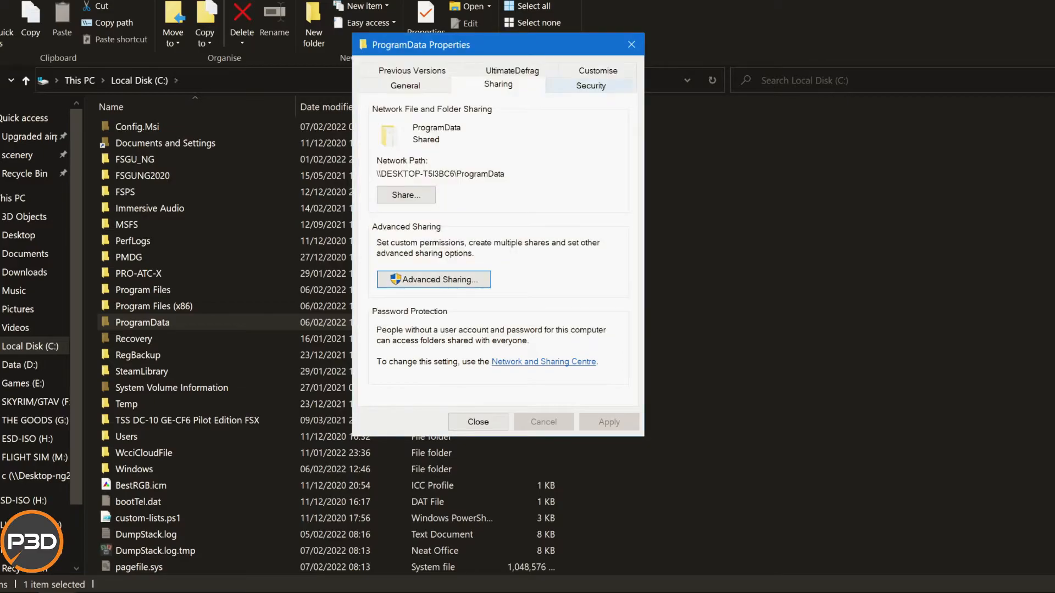
{"action": "left_click", "coordinate": [591, 85]}
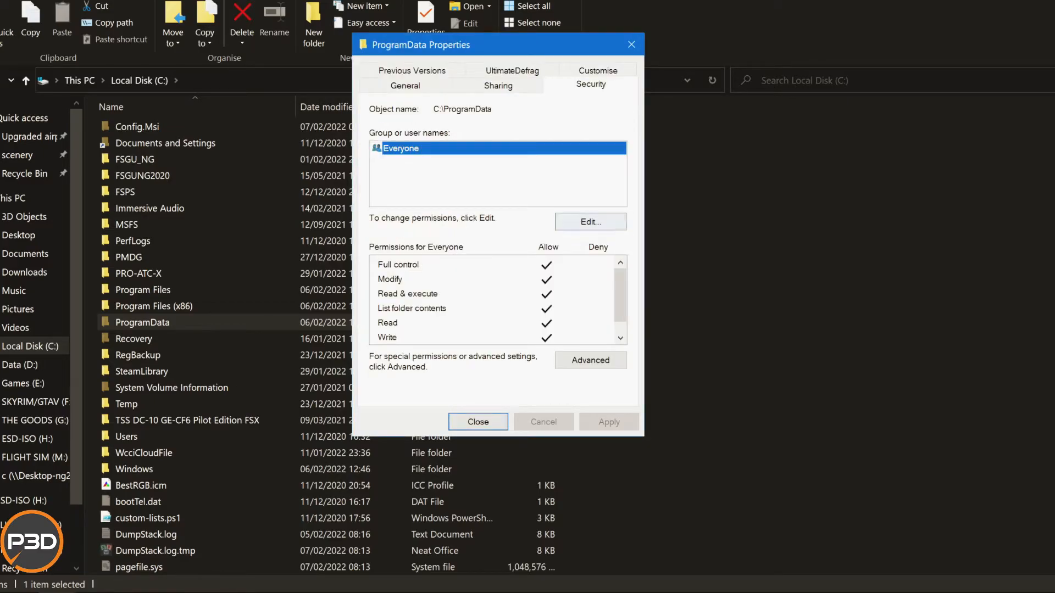
{"action": "left_click", "coordinate": [591, 221]}
{"action": "scroll", "coordinate": [522, 374], "scroll_direction": "down", "scroll_amount": 1}
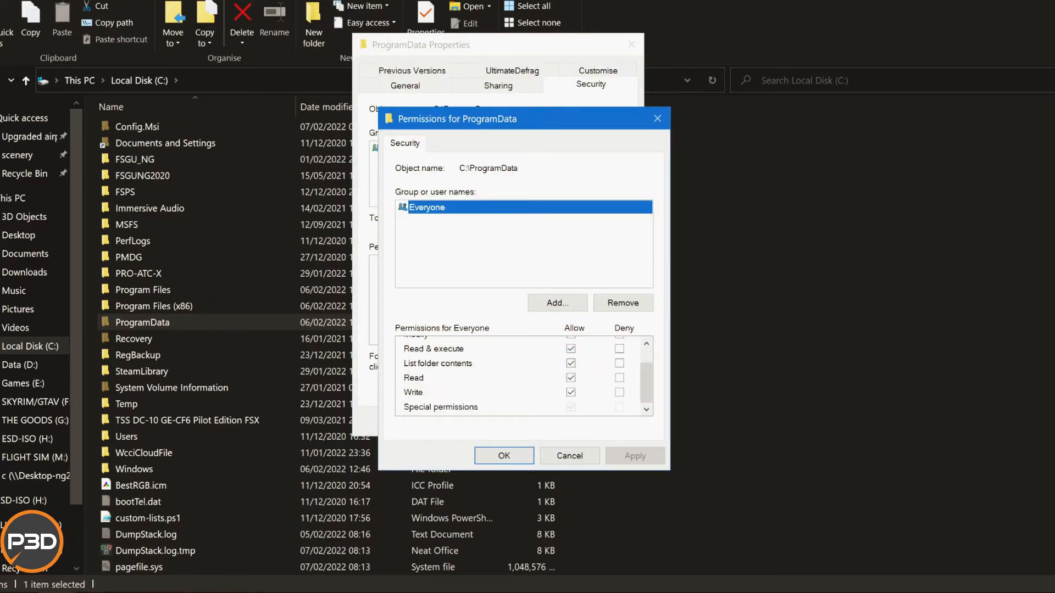
{"action": "left_click", "coordinate": [504, 456]}
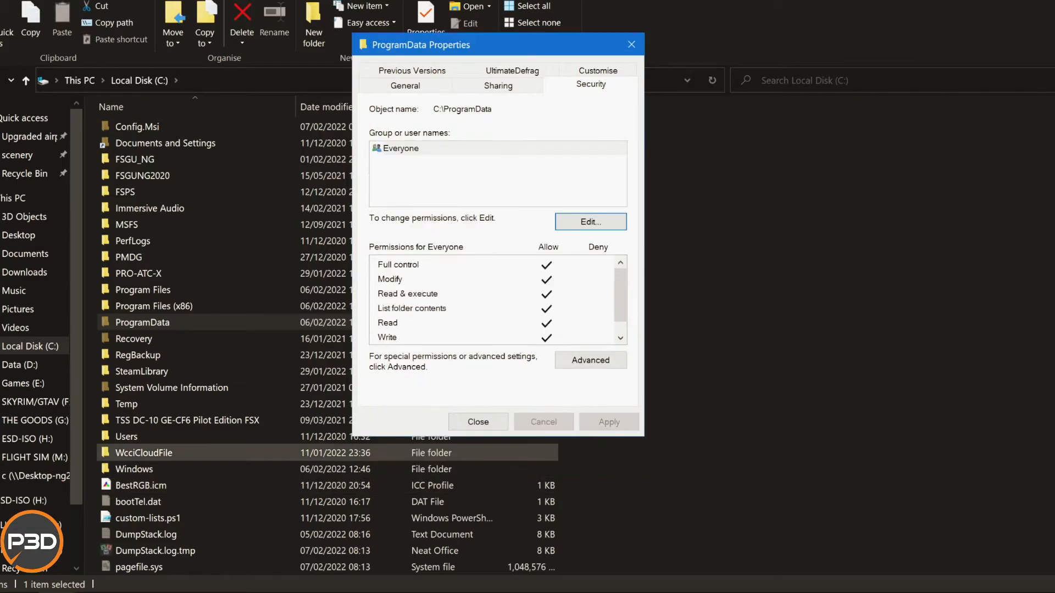
View the effective access of Everyone on ProgramData in its advanced security settings and examine the full permission list.
{"action": "left_click", "coordinate": [593, 360]}
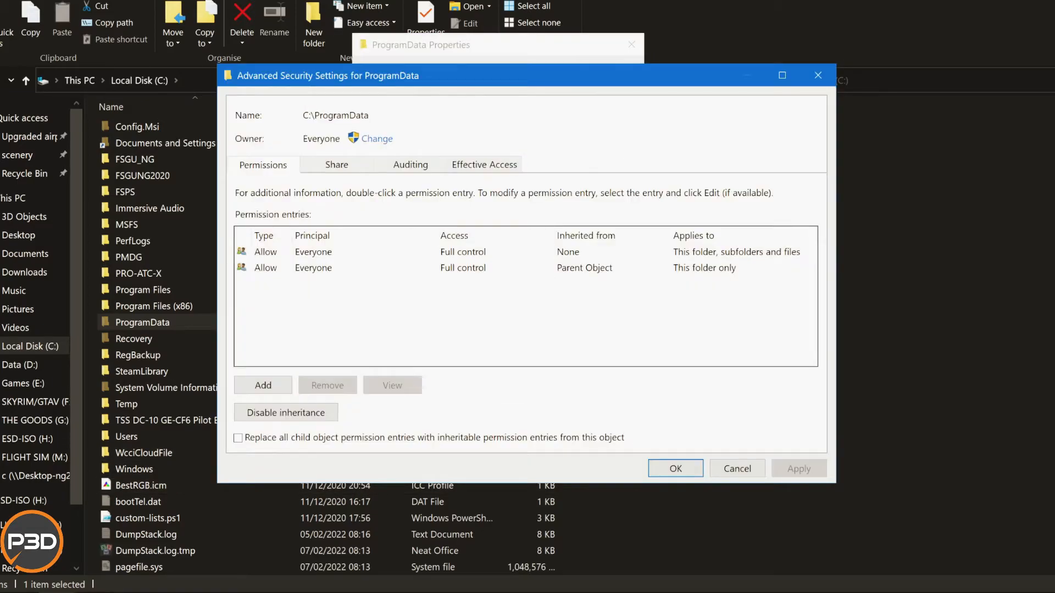
{"action": "left_click", "coordinate": [484, 165]}
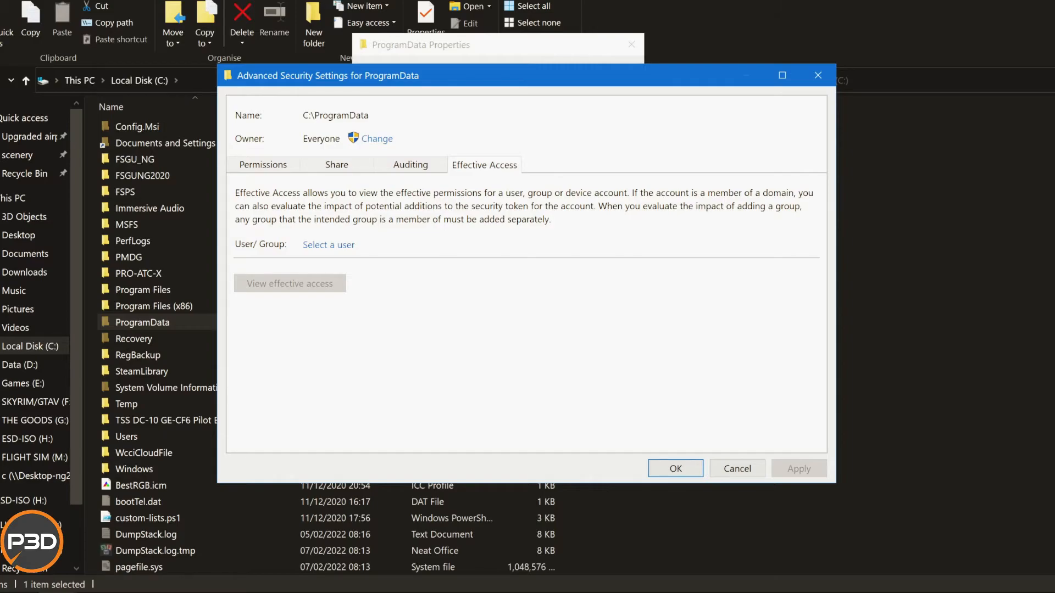
{"action": "left_click", "coordinate": [328, 245]}
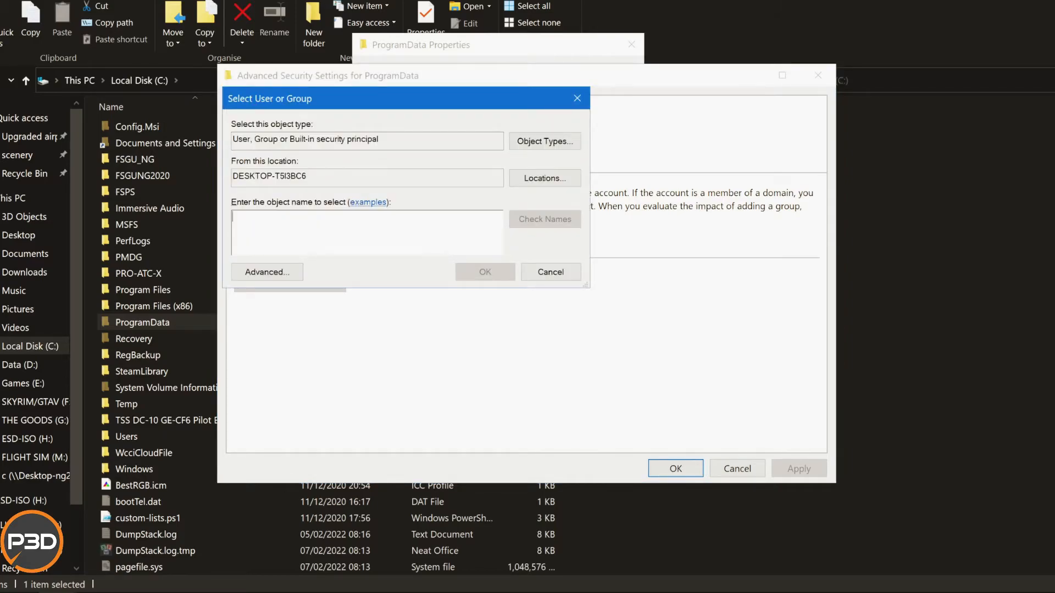
{"action": "type", "text": "everyo"}
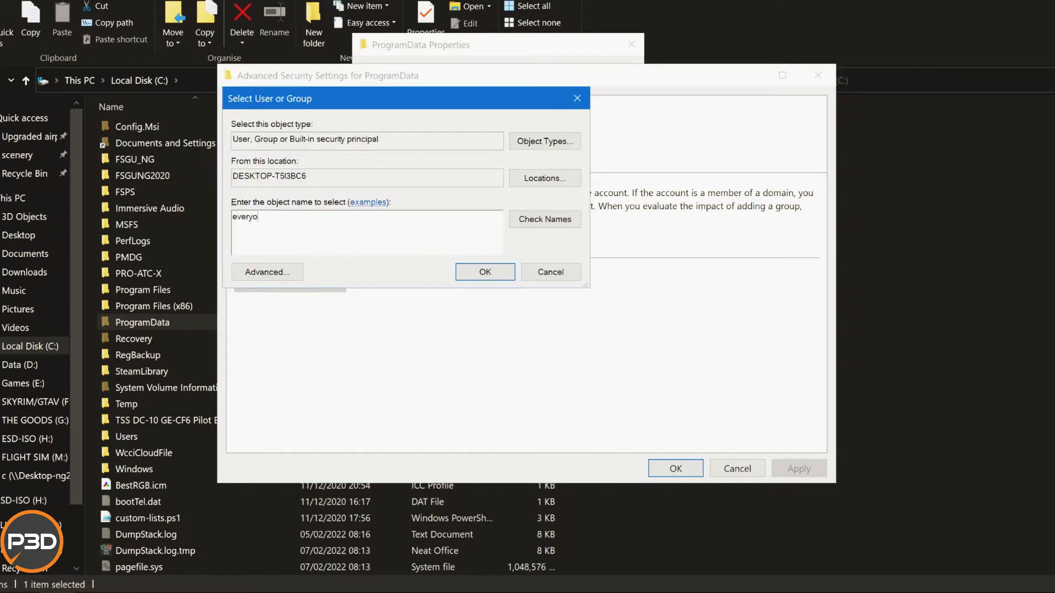
{"action": "type", "text": "ne"}
{"action": "key", "text": "alt+k"}
{"action": "key", "text": "Return"}
{"action": "left_click", "coordinate": [290, 284]}
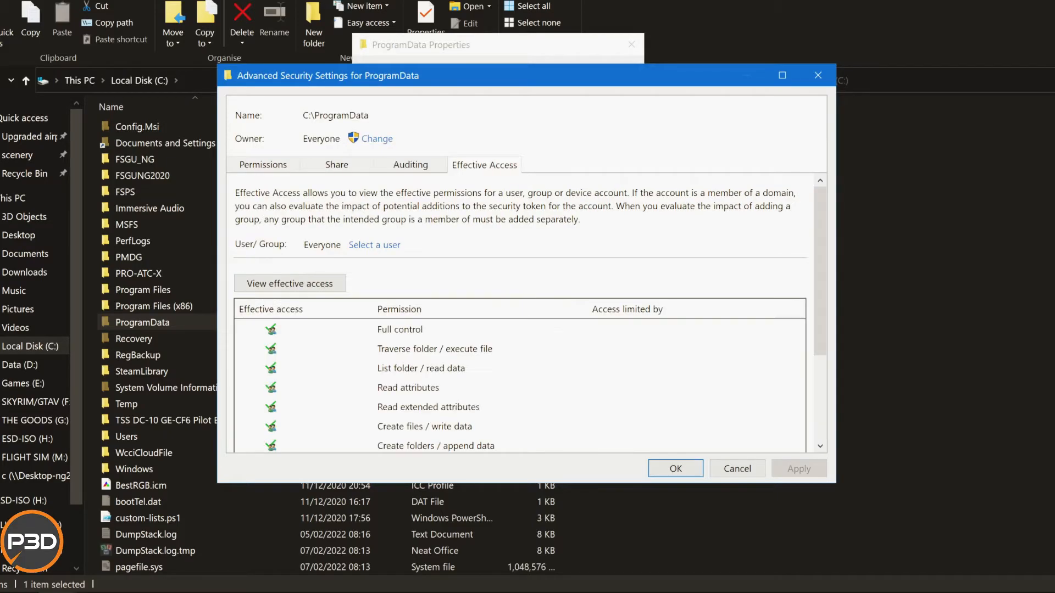
{"action": "scroll", "coordinate": [526, 330], "scroll_direction": "down", "scroll_amount": 4}
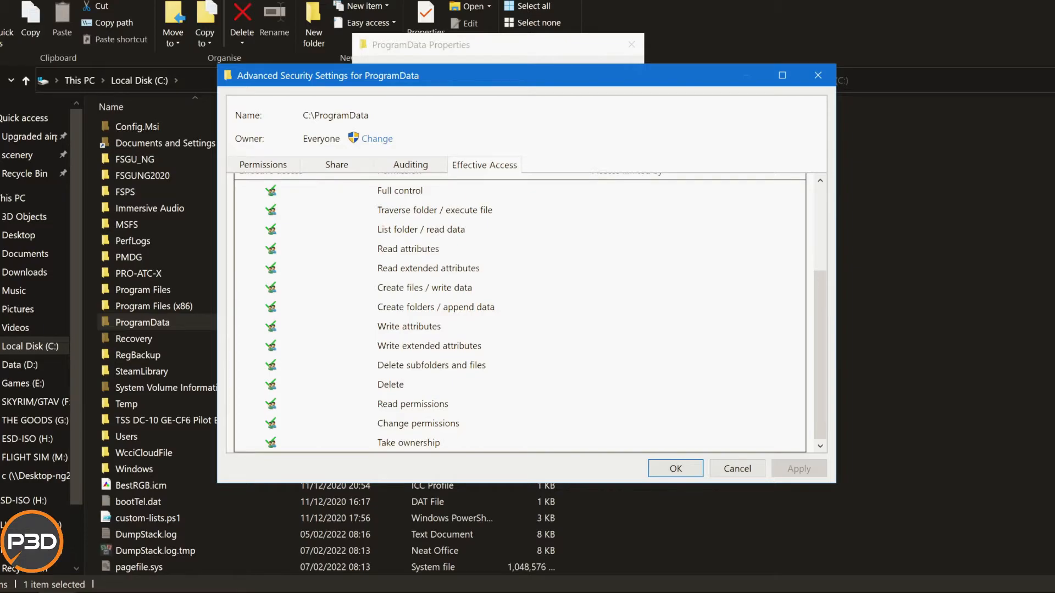
Remove Everyone's explicit Success auditing entry from ProgramData and disable auditing inheritance, removing all inherited auditing entries.
{"action": "left_click", "coordinate": [410, 165]}
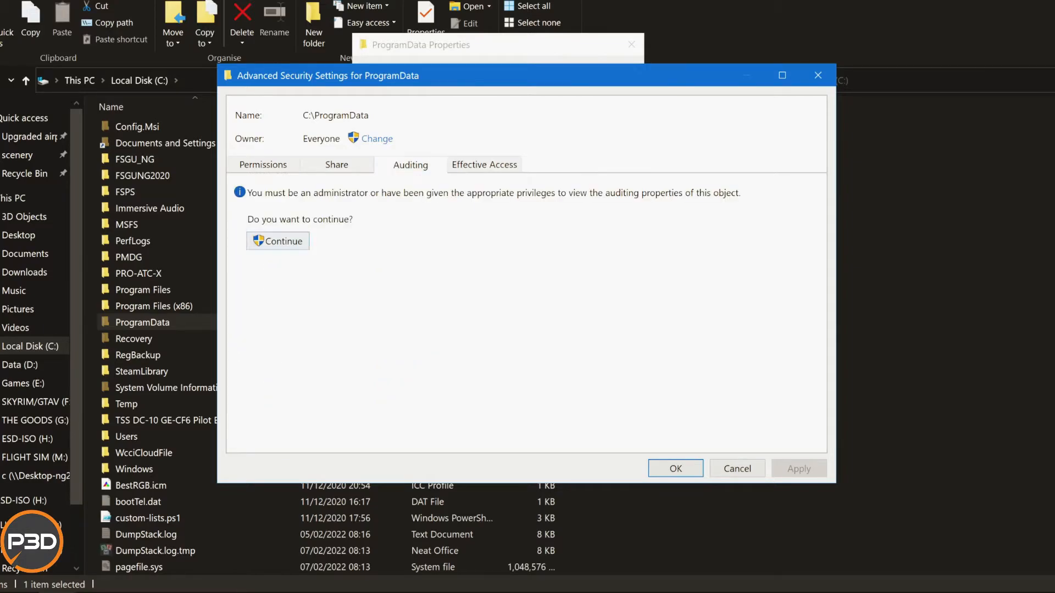
{"action": "left_click", "coordinate": [278, 241]}
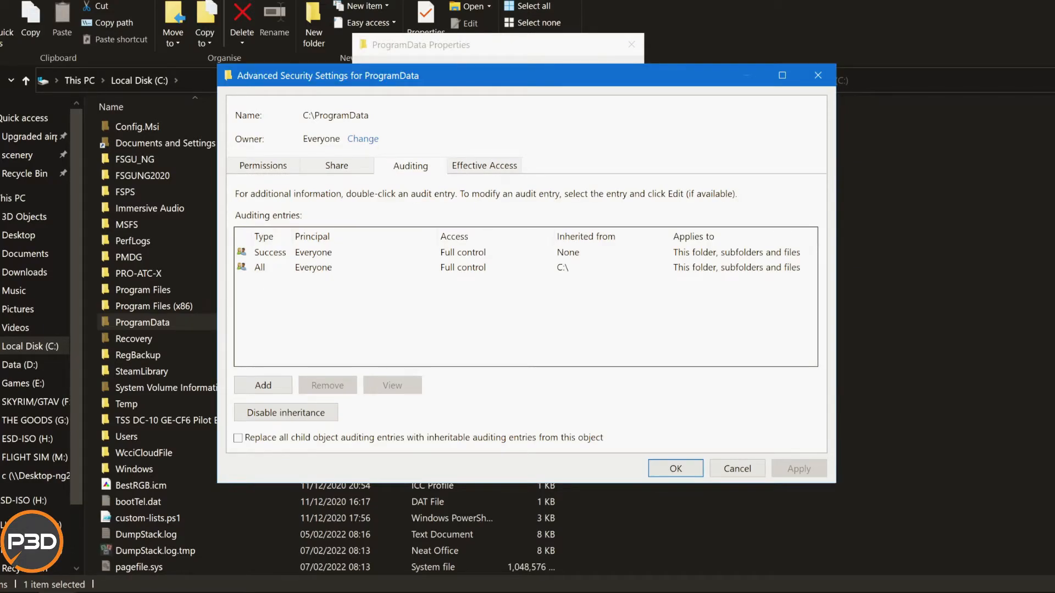
{"action": "left_click", "coordinate": [313, 252]}
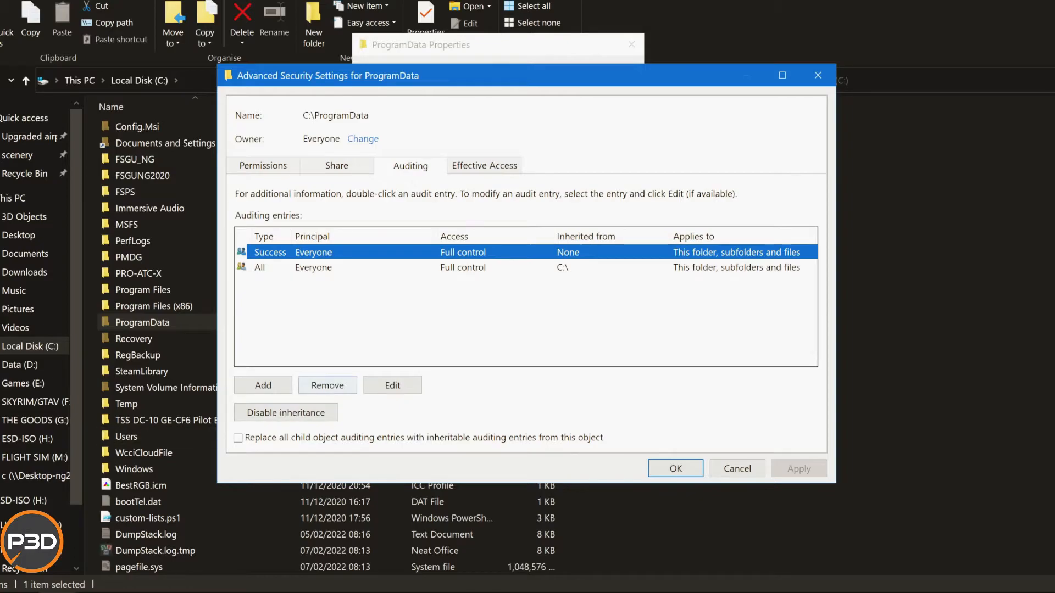
{"action": "left_click", "coordinate": [327, 385]}
{"action": "left_click", "coordinate": [324, 252]}
{"action": "left_click", "coordinate": [327, 386]}
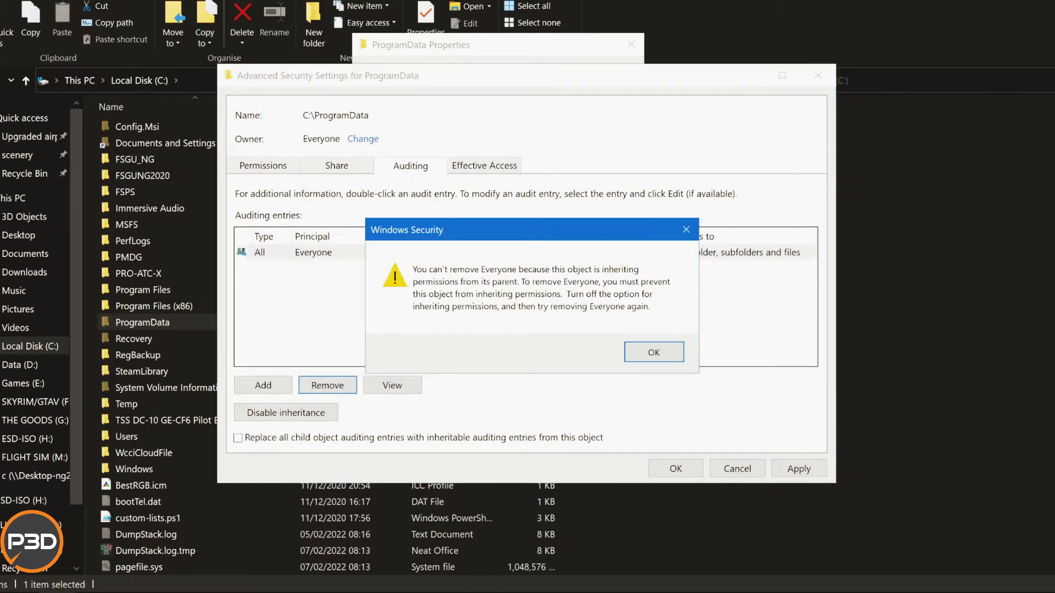
{"action": "left_click", "coordinate": [654, 351]}
{"action": "left_click", "coordinate": [286, 412]}
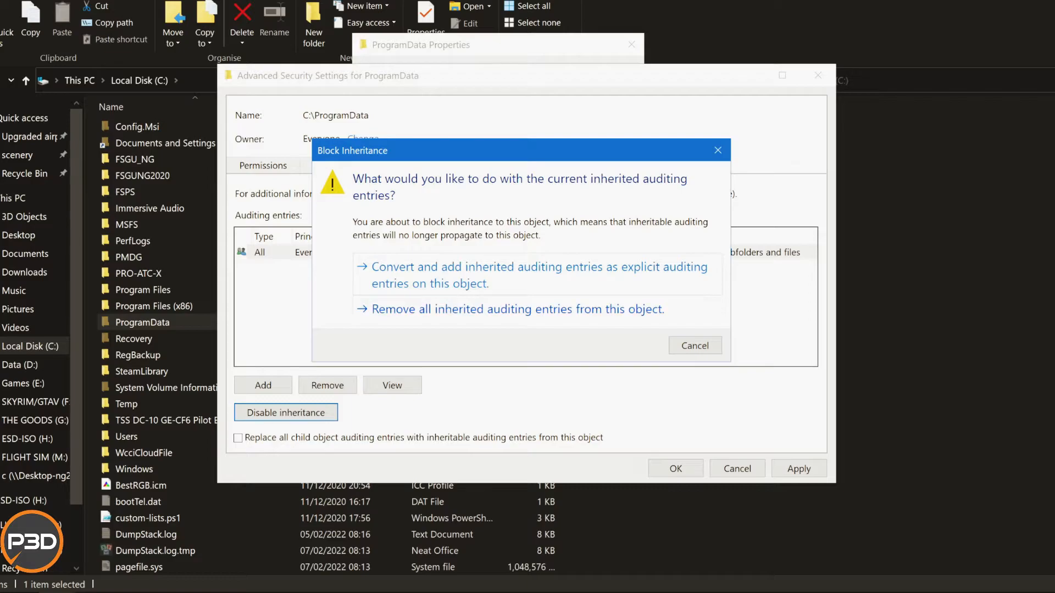
{"action": "left_click", "coordinate": [550, 440]}
Add an auditing entry for Everyone on ProgramData with type All and Full control, applying to this folder, subfolders and files.
{"action": "left_click", "coordinate": [263, 385]}
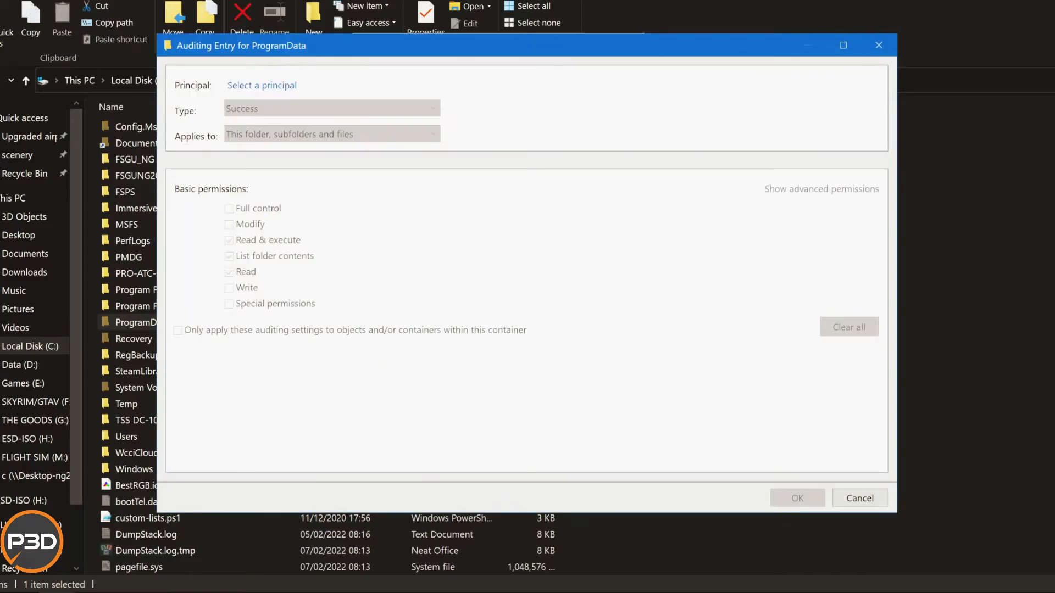
{"action": "left_click", "coordinate": [262, 85]}
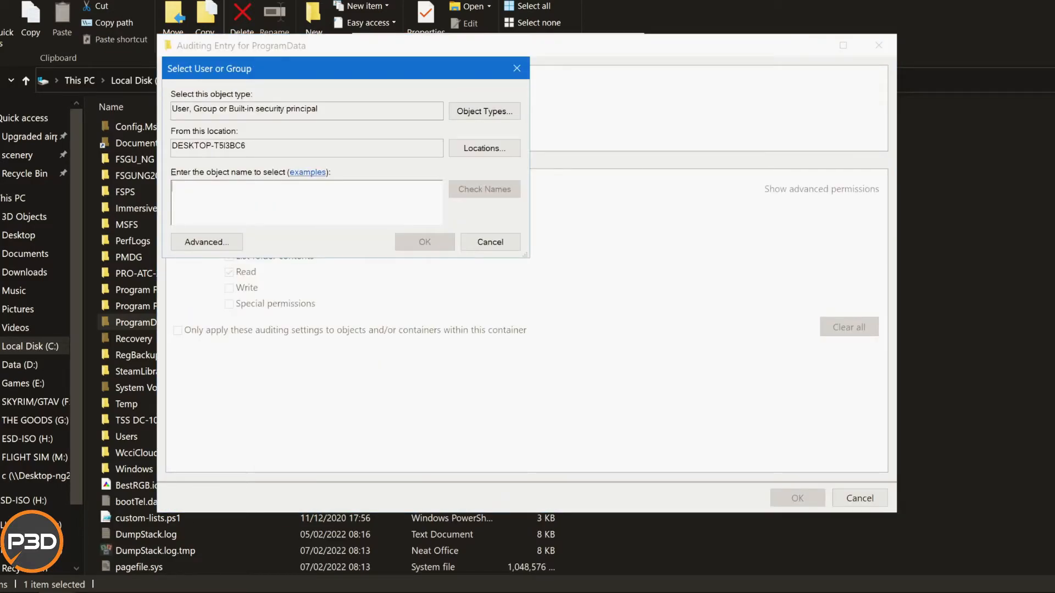
{"action": "type", "text": "everyone"}
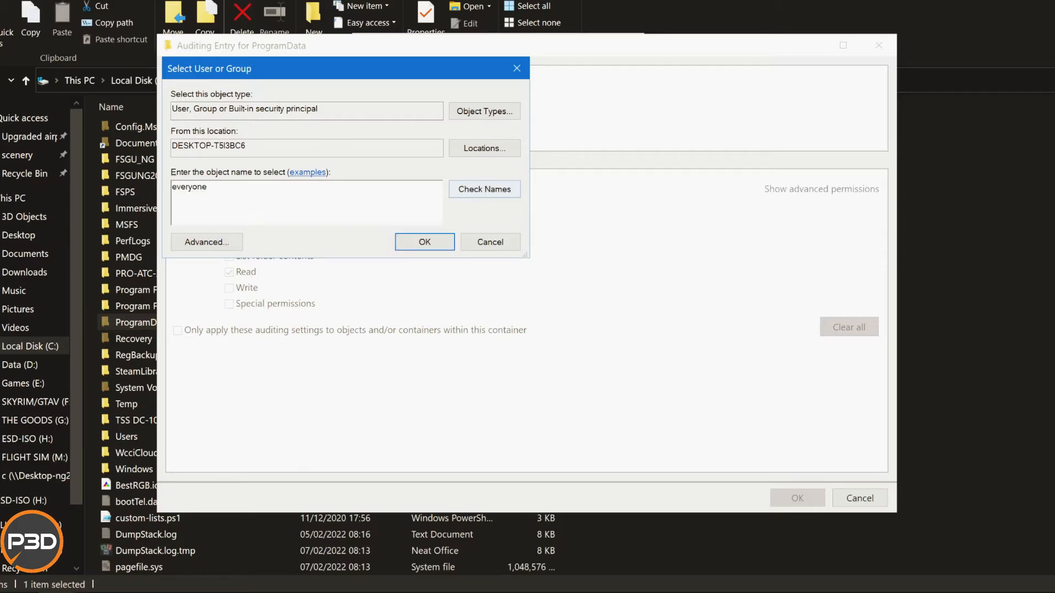
{"action": "left_click", "coordinate": [484, 189]}
{"action": "left_click", "coordinate": [425, 242]}
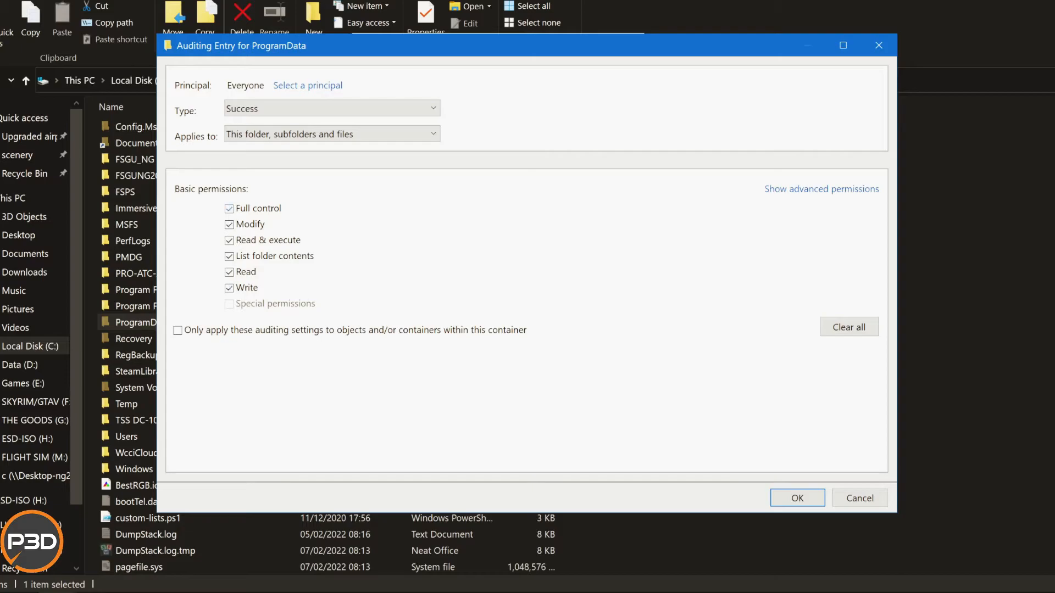
{"action": "left_click", "coordinate": [341, 108]}
{"action": "left_click", "coordinate": [341, 125]}
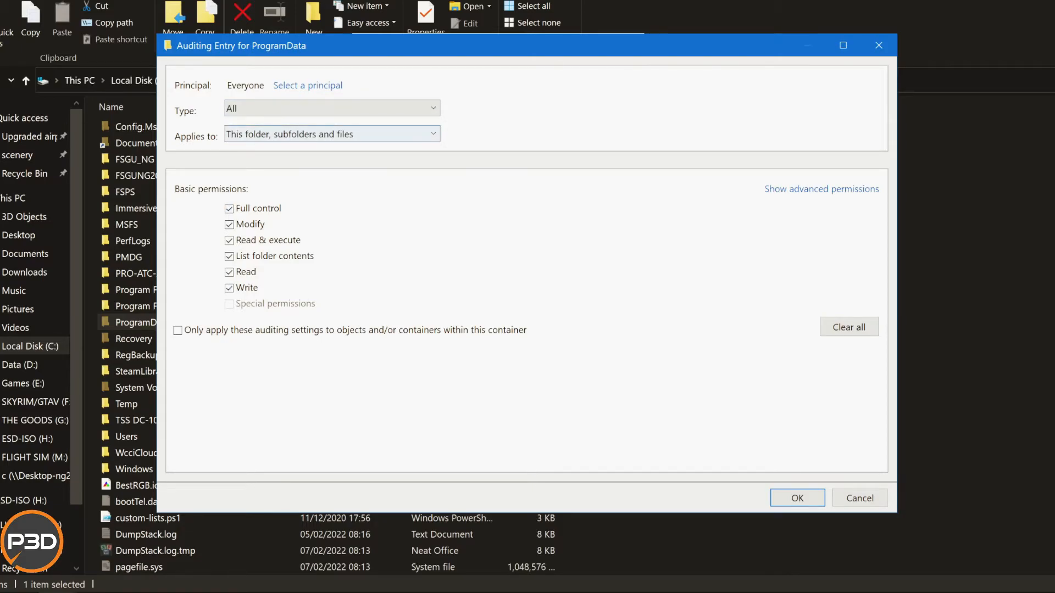
{"action": "left_click", "coordinate": [798, 498]}
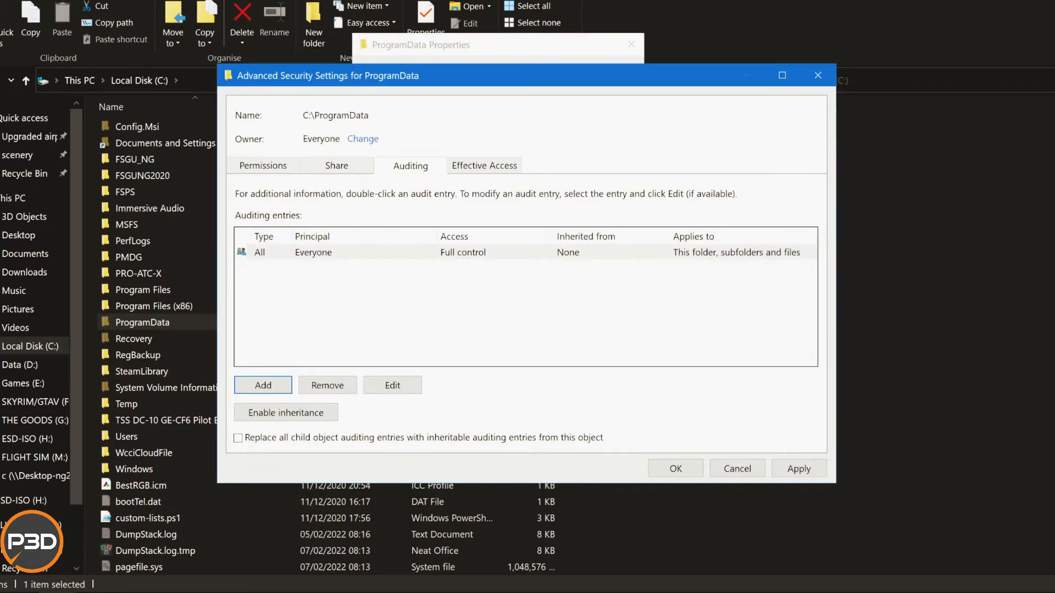
Check ProgramData's share entry, remove Everyone's explicit permission entry and disable inheritance, removing all inherited permissions from the folder.
{"action": "left_click", "coordinate": [336, 166]}
{"action": "left_click", "coordinate": [291, 275]}
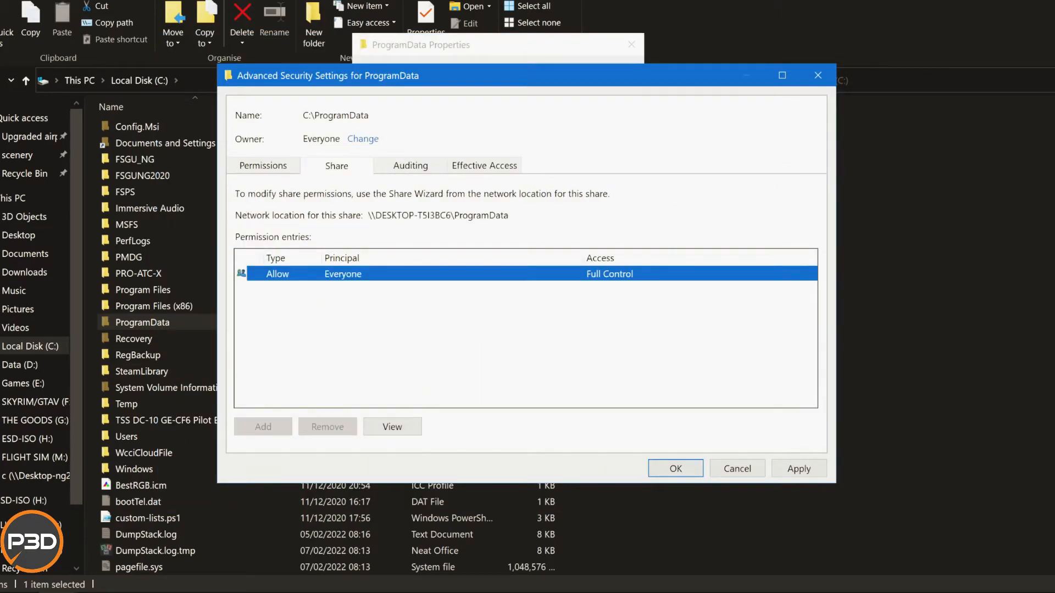
{"action": "left_click", "coordinate": [263, 166]}
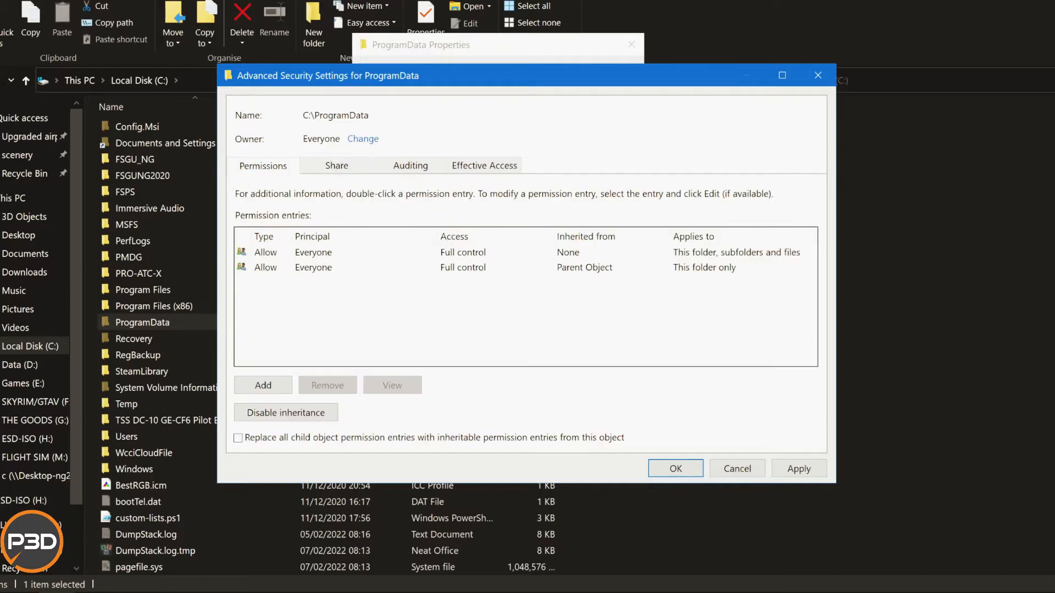
{"action": "left_click", "coordinate": [313, 252]}
{"action": "left_click", "coordinate": [328, 386]}
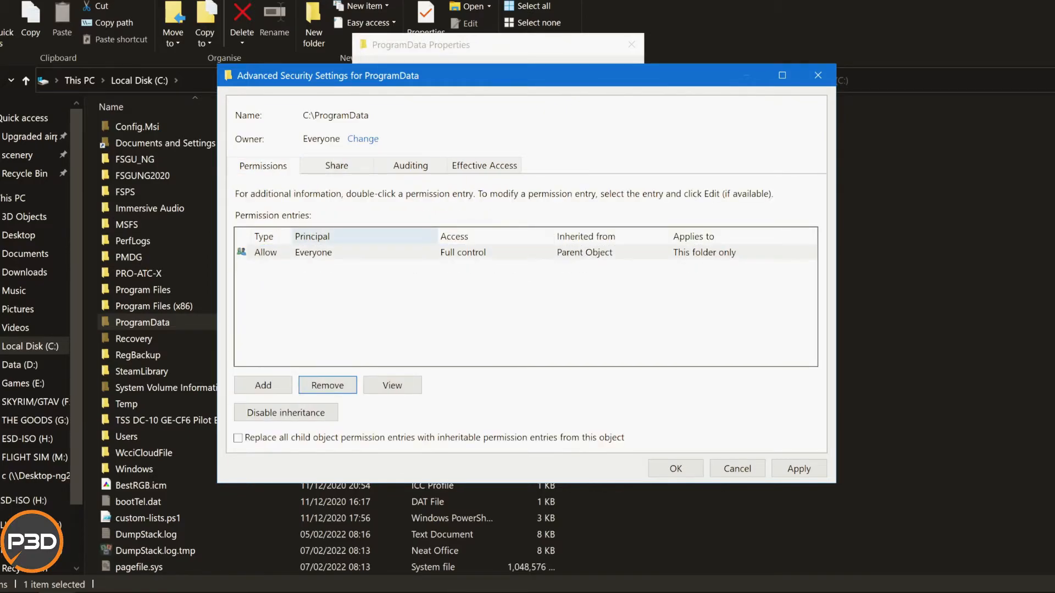
{"action": "left_click", "coordinate": [328, 385]}
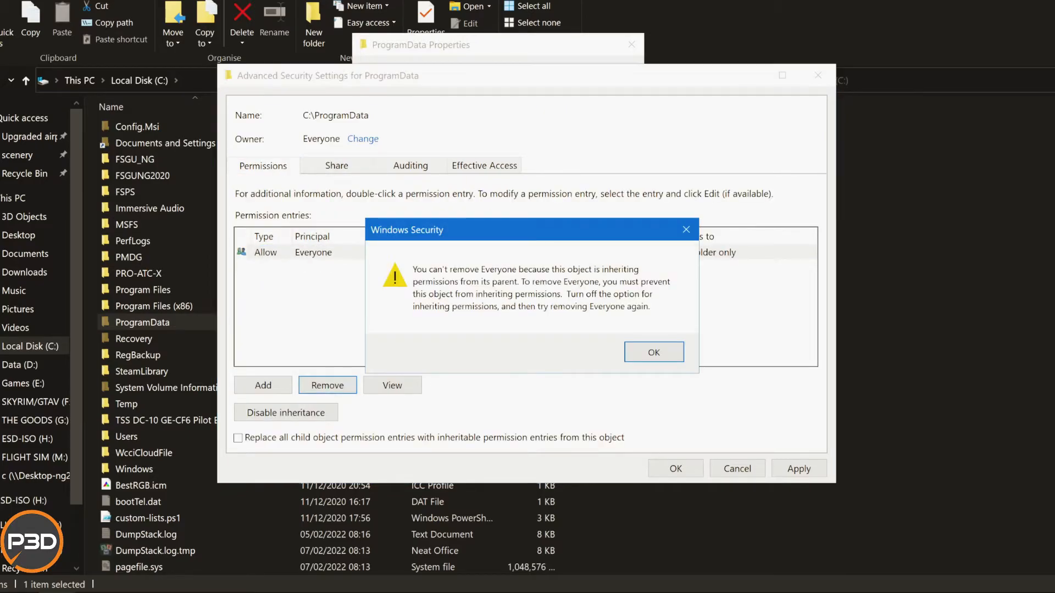
{"action": "left_click", "coordinate": [654, 351]}
{"action": "left_click", "coordinate": [286, 412]}
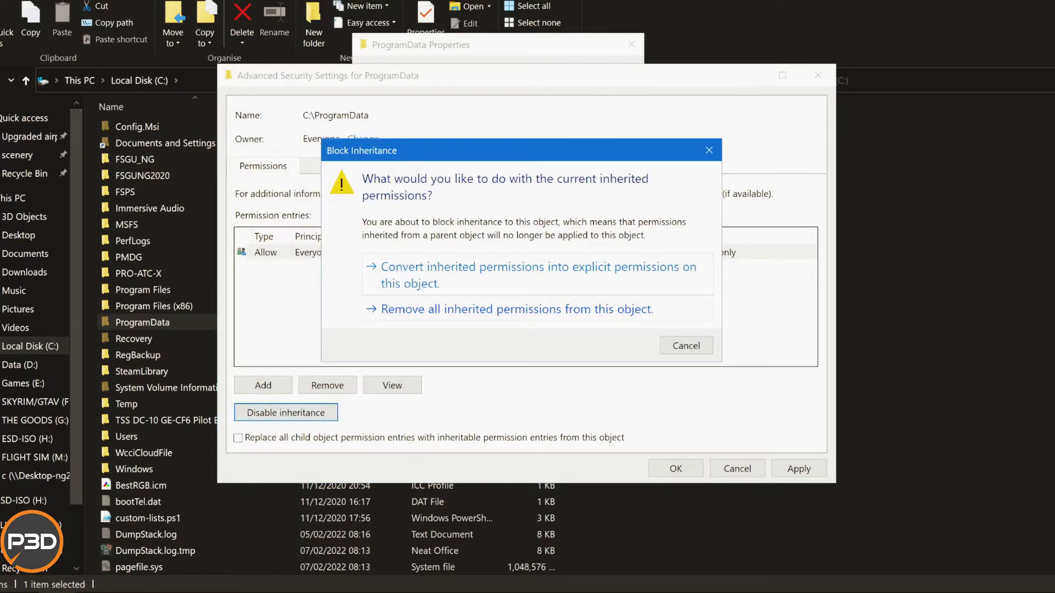
{"action": "left_click", "coordinate": [517, 310]}
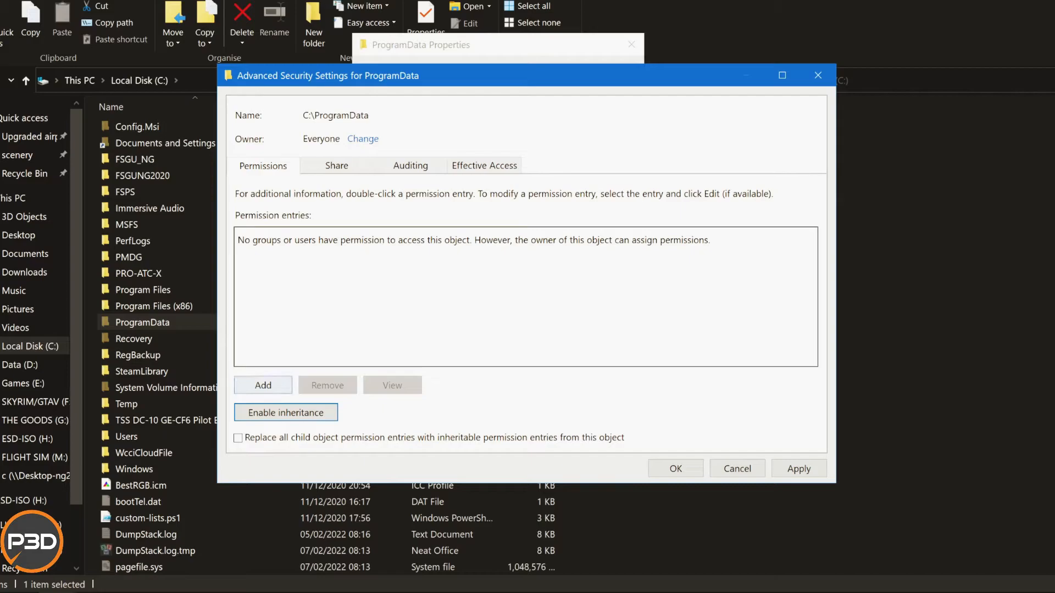
Add a permission entry allowing Everyone Full control of ProgramData, applying to this folder, subfolders and files.
{"action": "left_click", "coordinate": [264, 386]}
{"action": "left_click", "coordinate": [319, 81]}
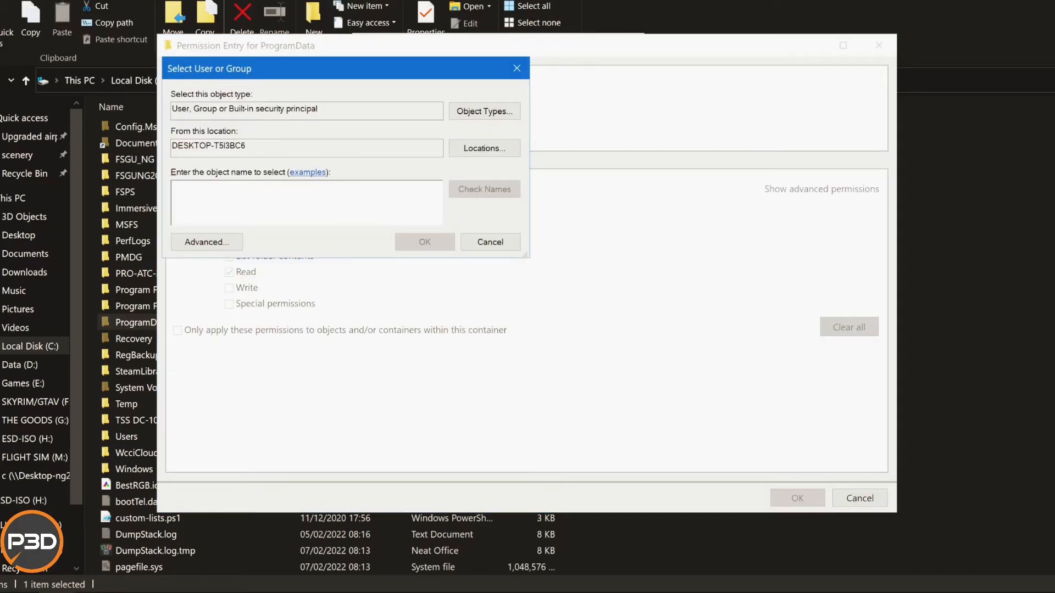
{"action": "type", "text": "everyo"}
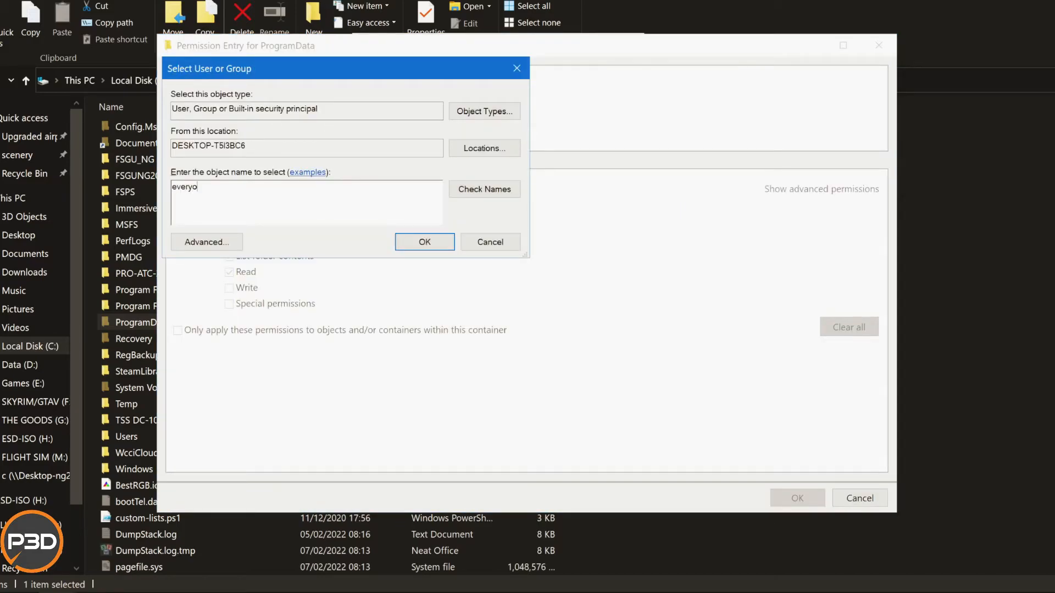
{"action": "type", "text": "ne"}
{"action": "key", "text": "alt+k"}
{"action": "key", "text": "Return"}
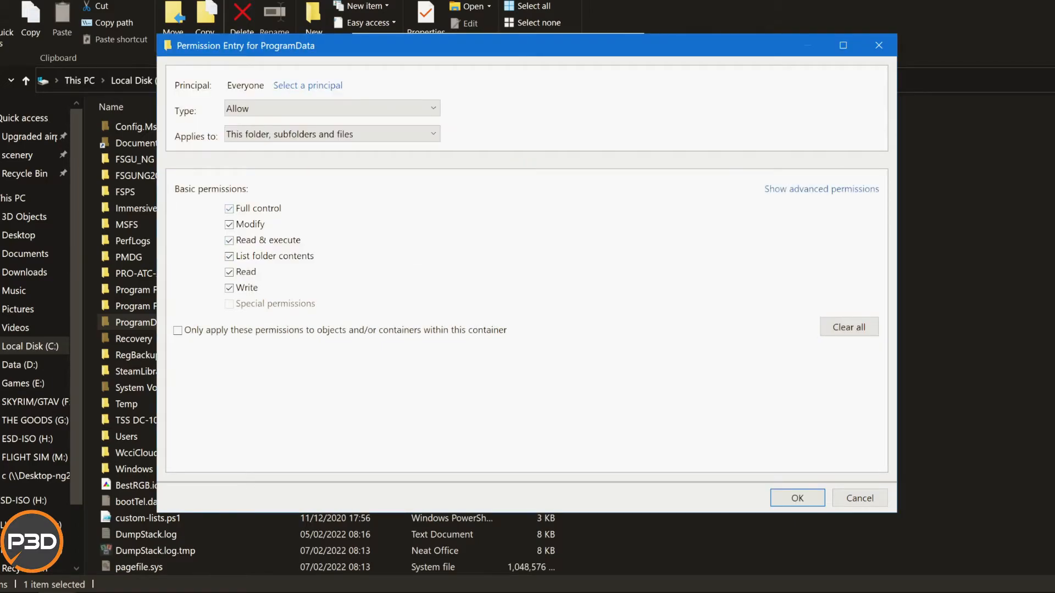
{"action": "left_click", "coordinate": [332, 109]}
{"action": "left_click", "coordinate": [332, 109]}
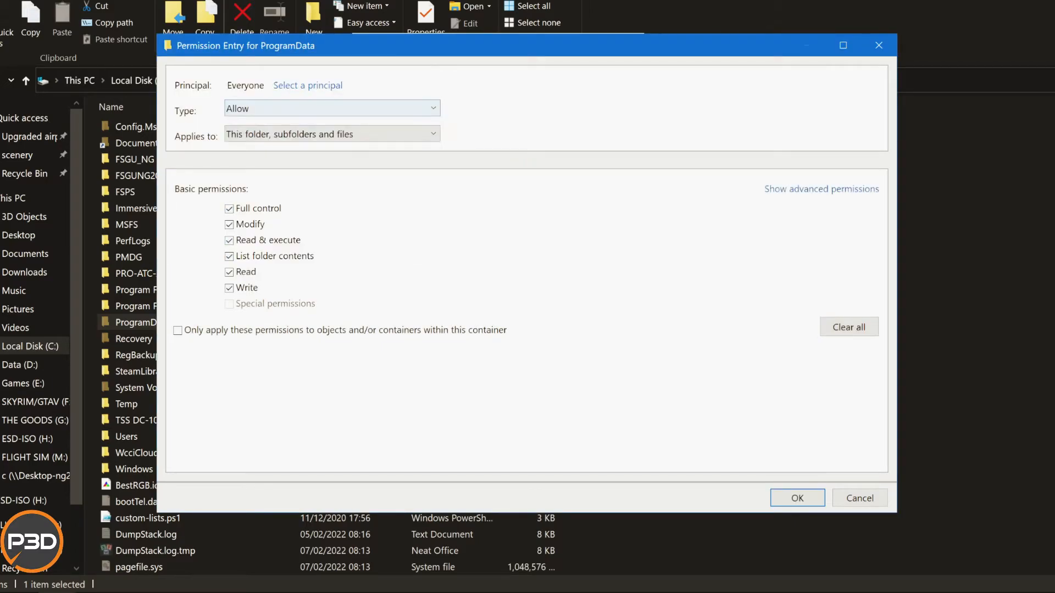
{"action": "left_click", "coordinate": [797, 498]}
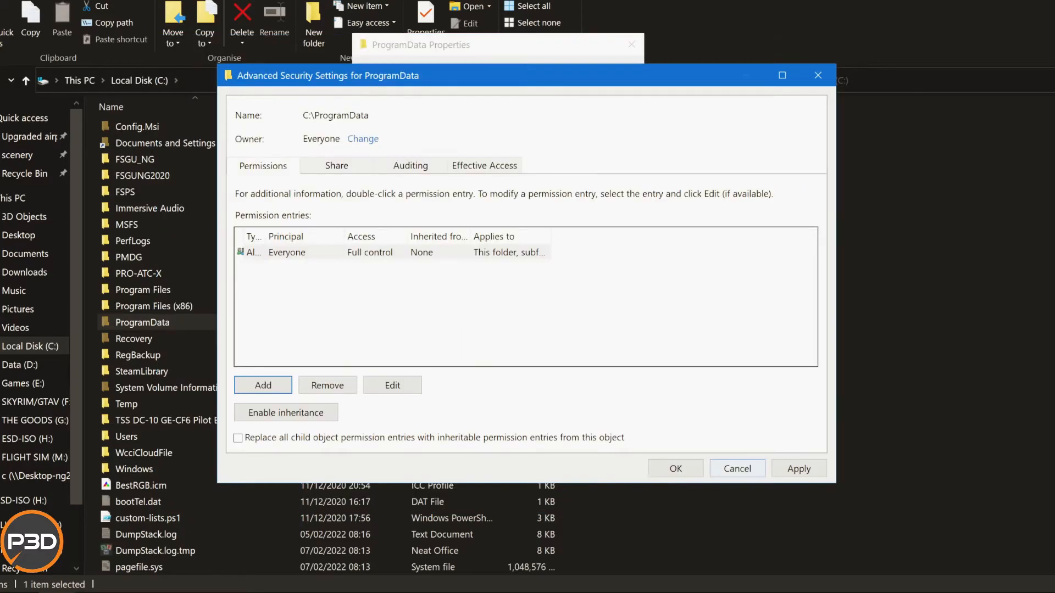
Apply Everyone's full control permission to ProgramData and its contents, continuing past every file error, and accept the advanced security settings.
{"action": "left_click", "coordinate": [799, 469]}
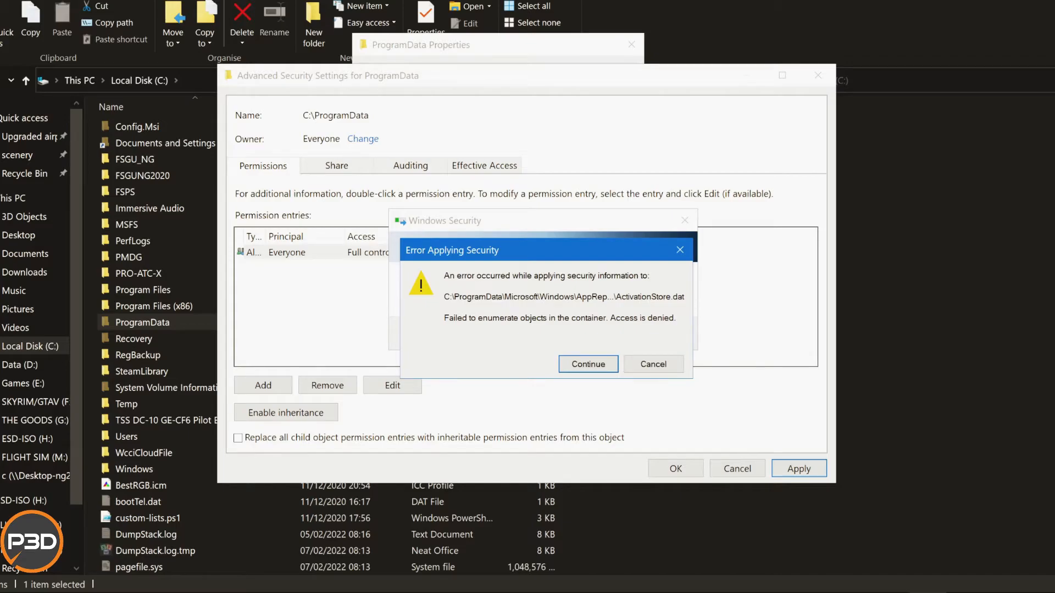
{"action": "key", "text": "Return"}
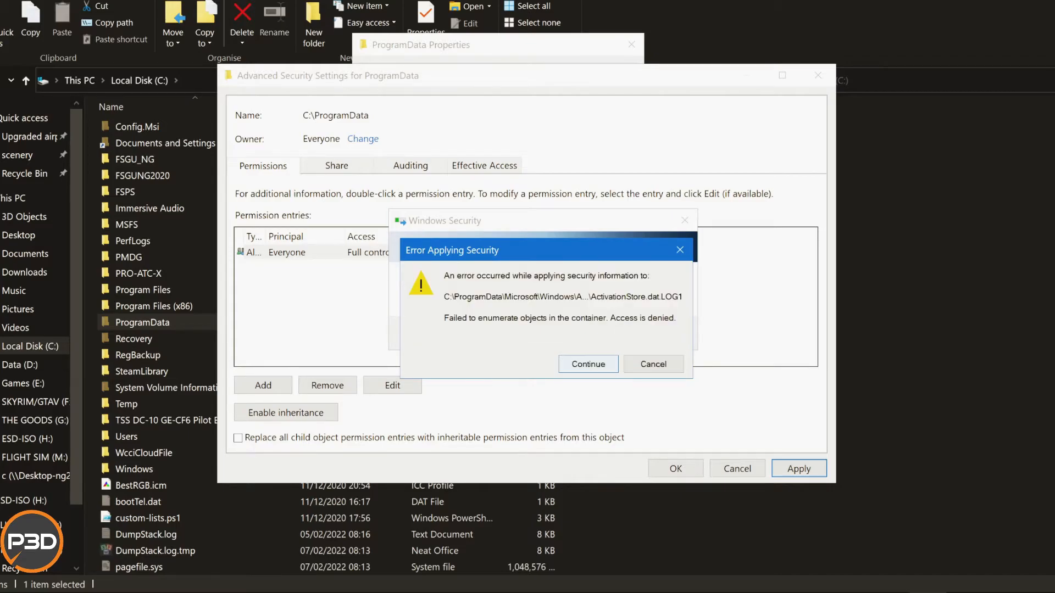
{"action": "key", "text": "Return"}
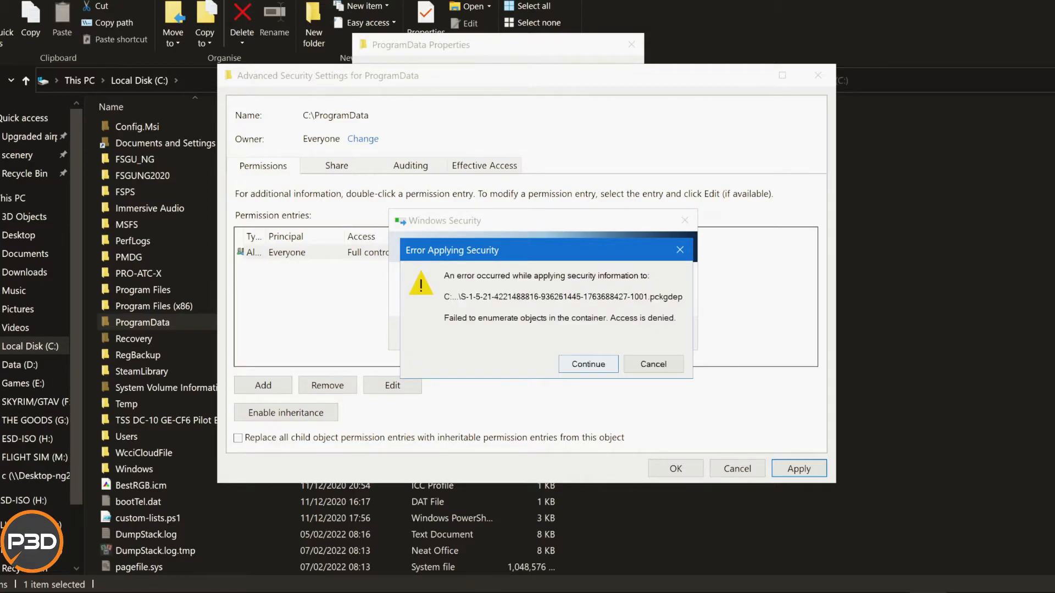
{"action": "key", "text": "Return"}
{"action": "key", "text": "Return"}
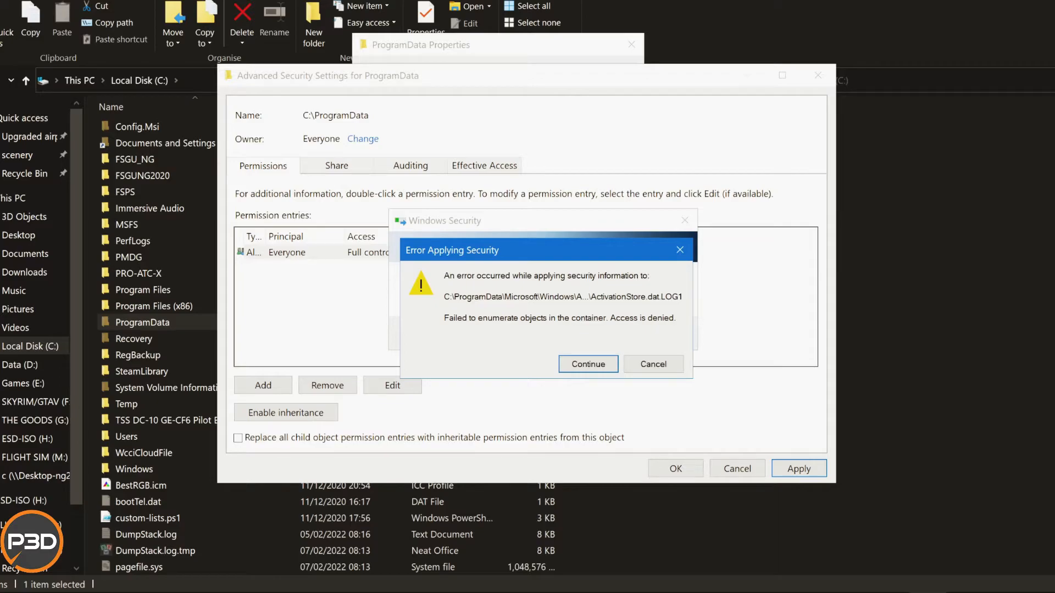
{"action": "key", "text": "Return"}
{"action": "key", "text": "Return"}
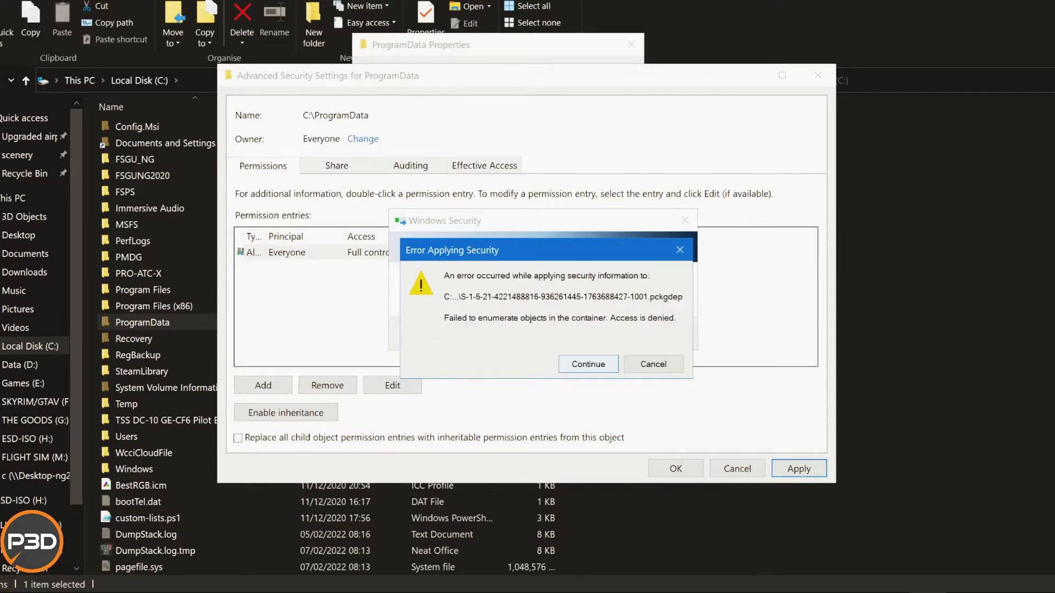
{"action": "key", "text": "Return"}
{"action": "key", "text": "Return"}
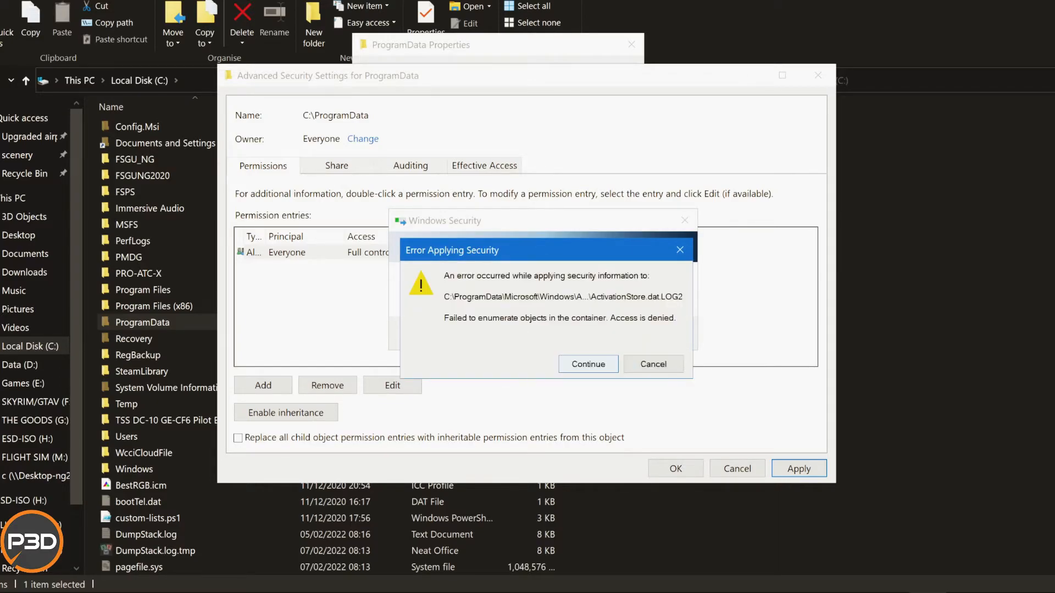
{"action": "key", "text": "Return"}
{"action": "key", "text": "Return"}
{"action": "key", "text": "Return"}
{"action": "key", "text": "Return"}
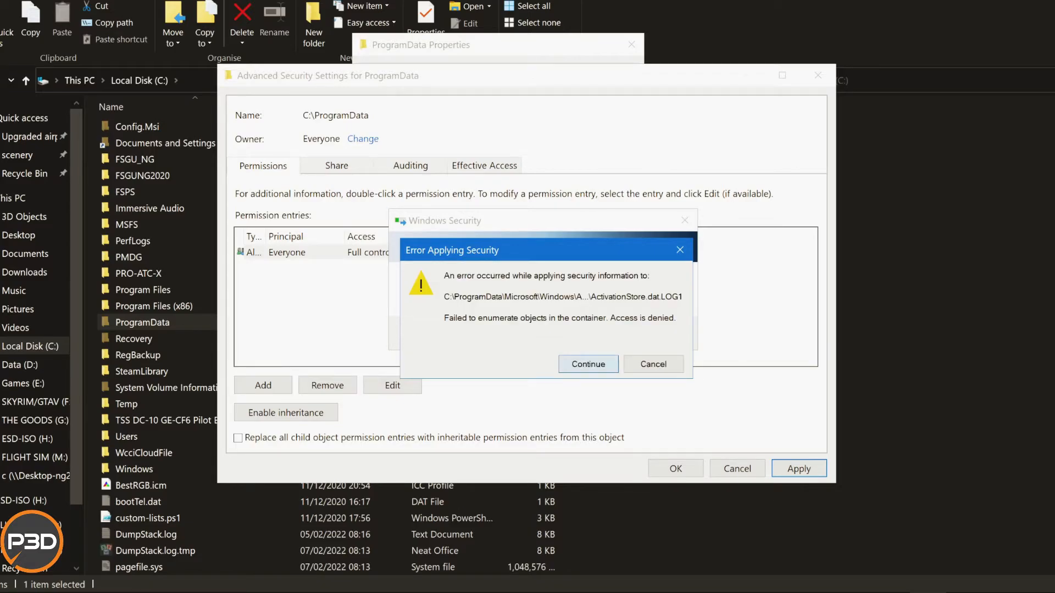
{"action": "key", "text": "Return"}
{"action": "key", "text": "Return"}
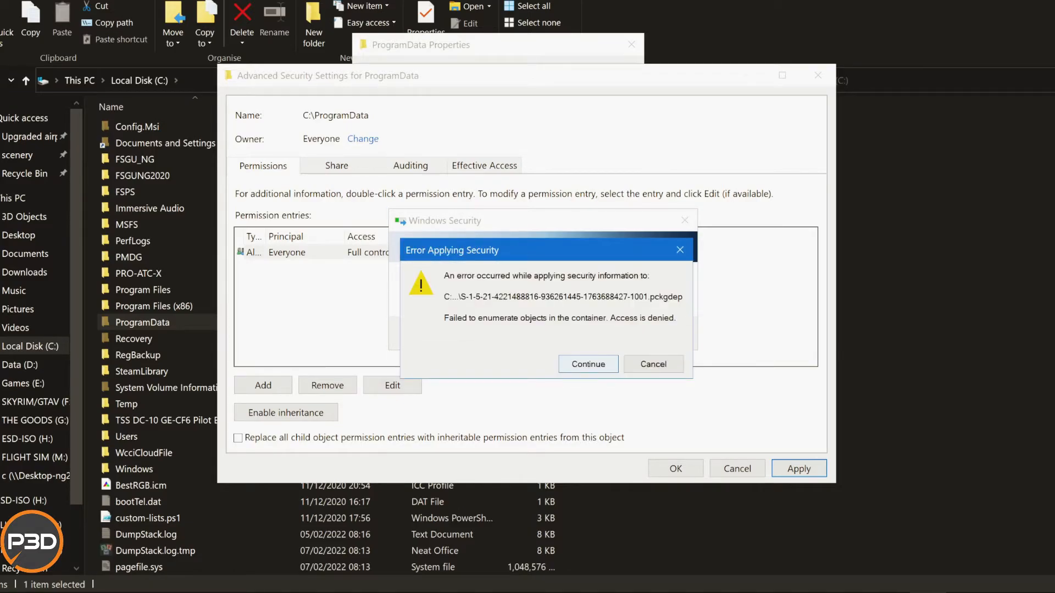
{"action": "key", "text": "Return"}
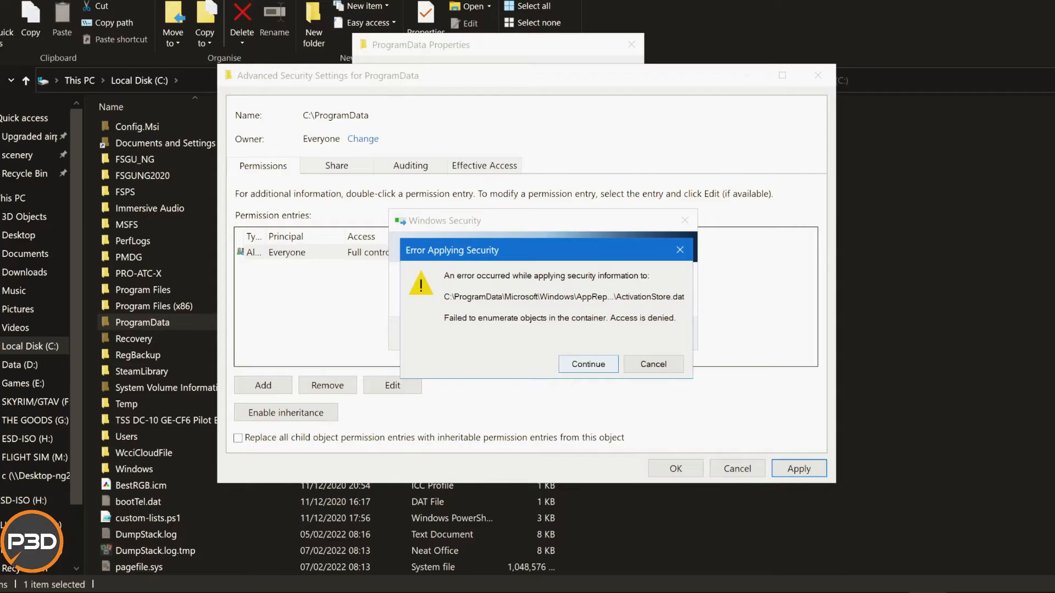
{"action": "key", "text": "Return"}
{"action": "left_click", "coordinate": [588, 365]}
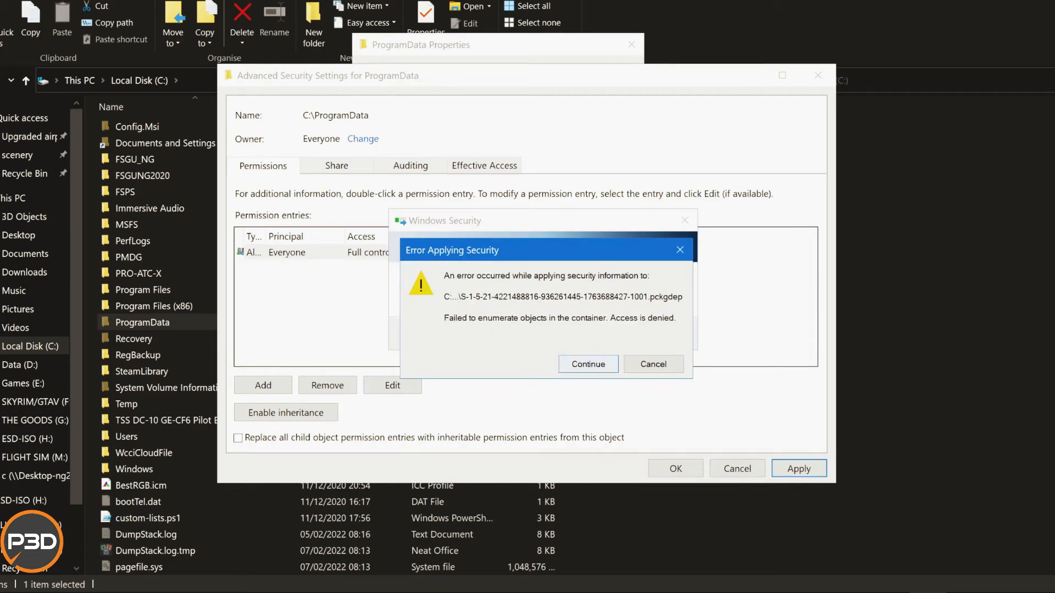
{"action": "left_click", "coordinate": [588, 364]}
{"action": "left_click", "coordinate": [588, 364]}
{"action": "left_click", "coordinate": [588, 364]}
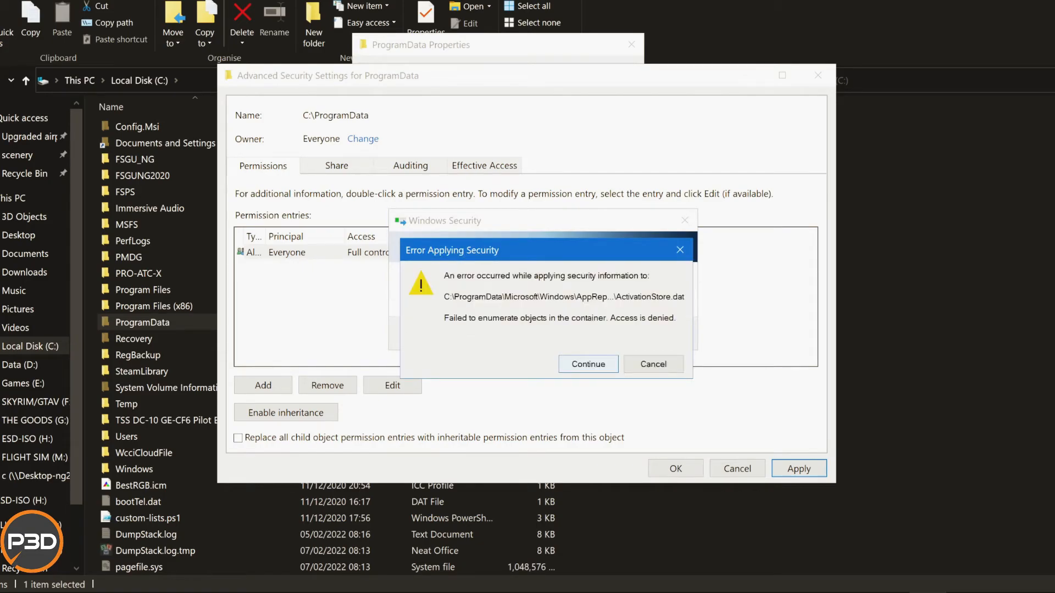
{"action": "left_click", "coordinate": [589, 365]}
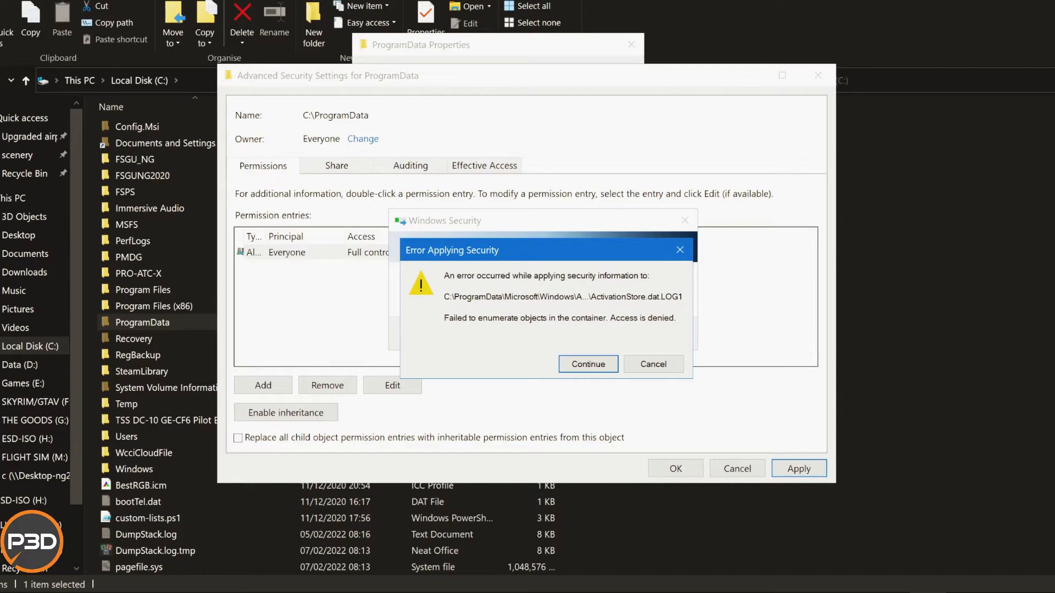
{"action": "left_click", "coordinate": [588, 364]}
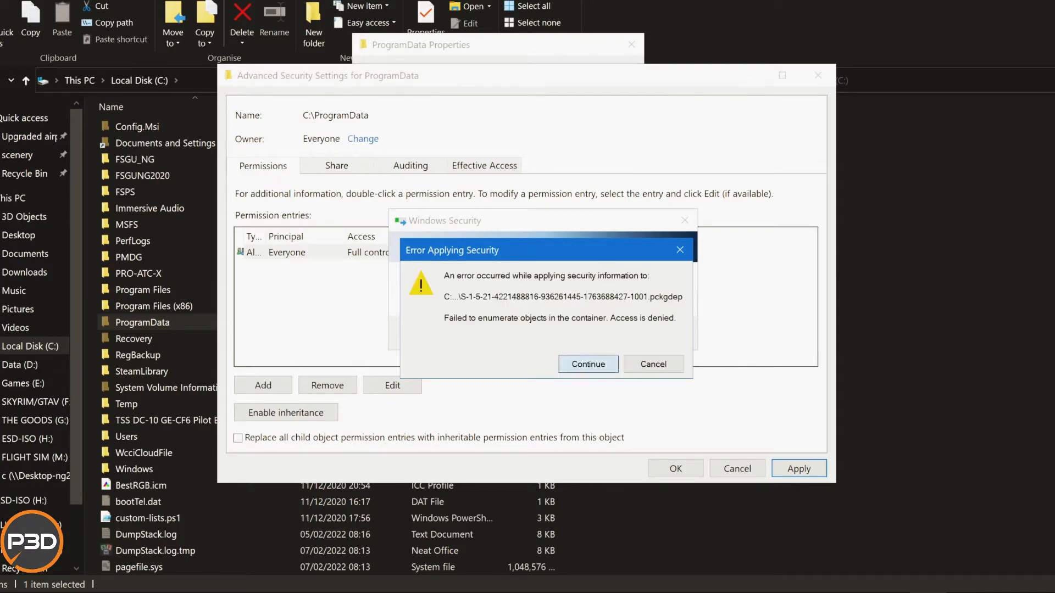
{"action": "left_click", "coordinate": [589, 364]}
{"action": "left_click", "coordinate": [588, 364]}
{"action": "left_click", "coordinate": [589, 365]}
{"action": "left_click", "coordinate": [588, 364]}
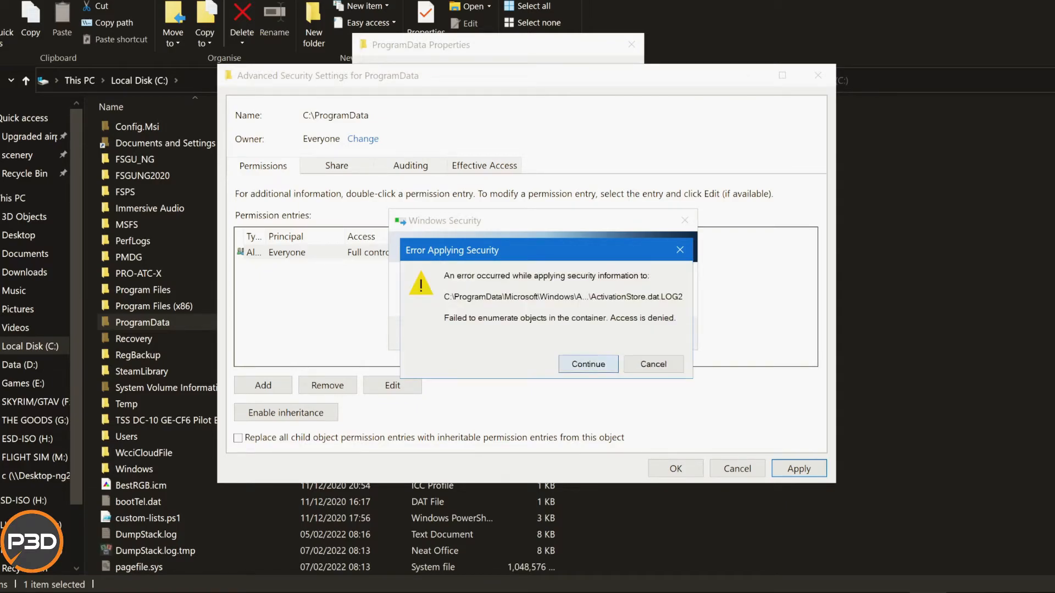
{"action": "key", "text": "Return"}
{"action": "left_click", "coordinate": [588, 364]}
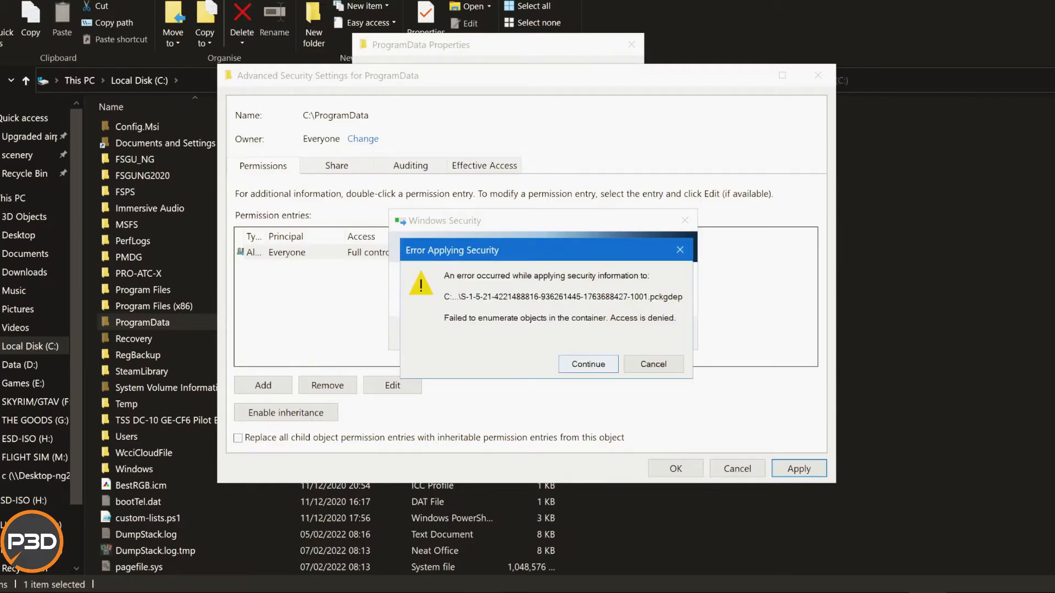
{"action": "left_click", "coordinate": [588, 364]}
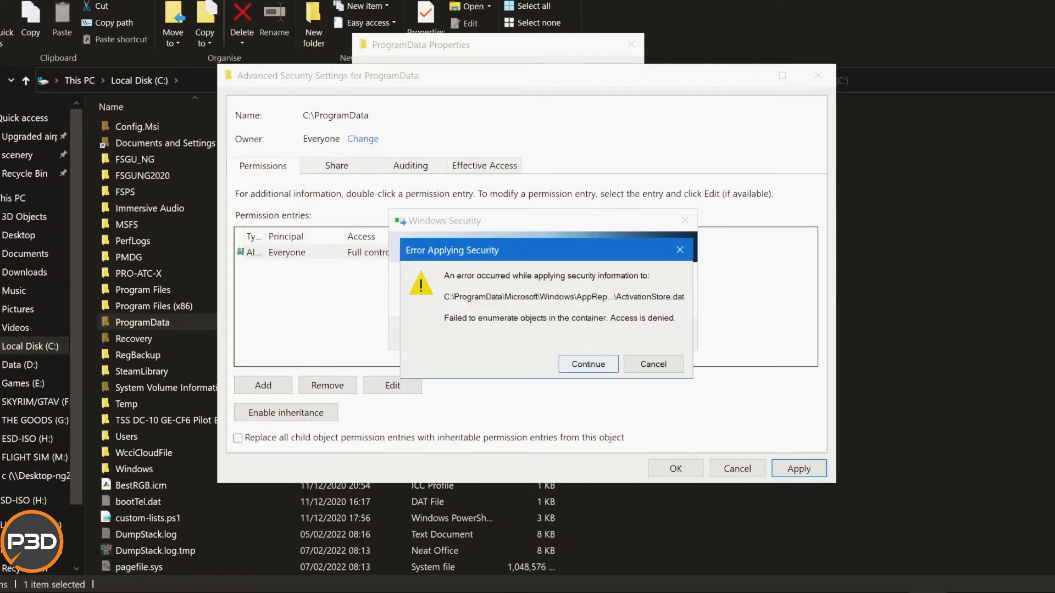
{"action": "left_click", "coordinate": [588, 364]}
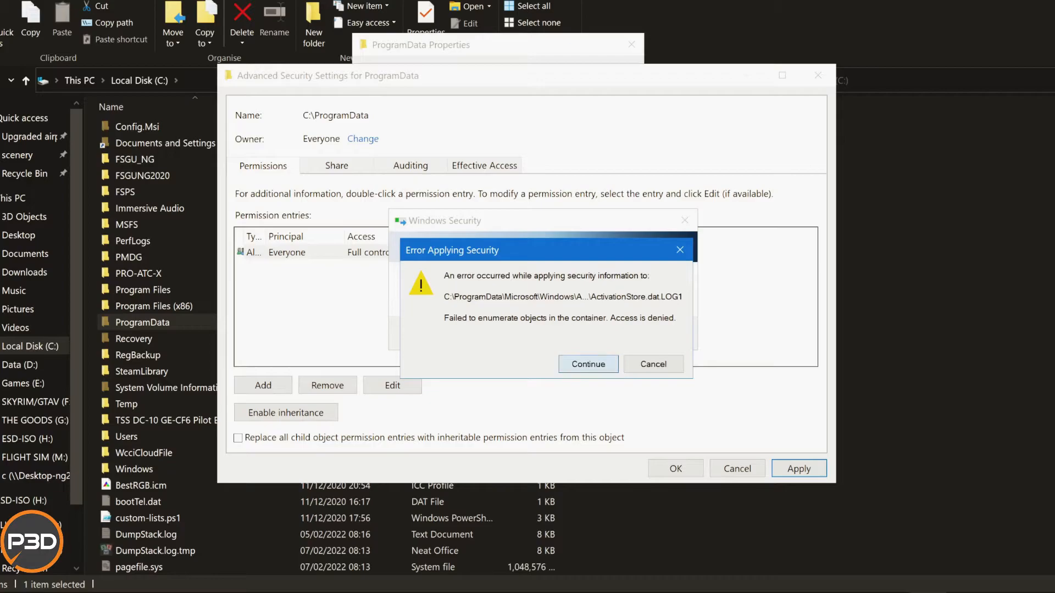
{"action": "left_click", "coordinate": [589, 365]}
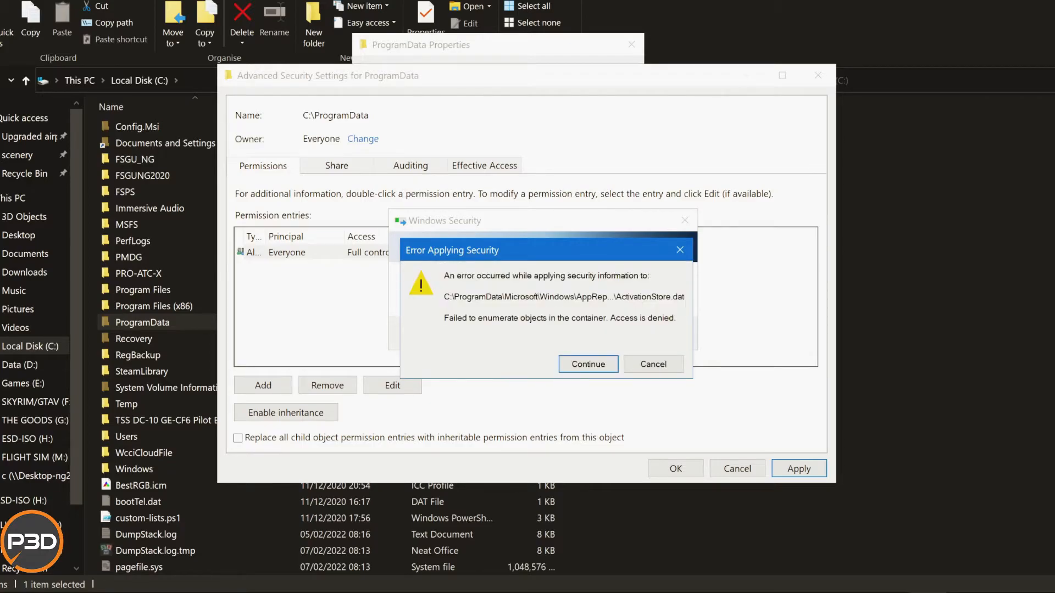
{"action": "left_click", "coordinate": [588, 365]}
{"action": "left_click", "coordinate": [589, 365]}
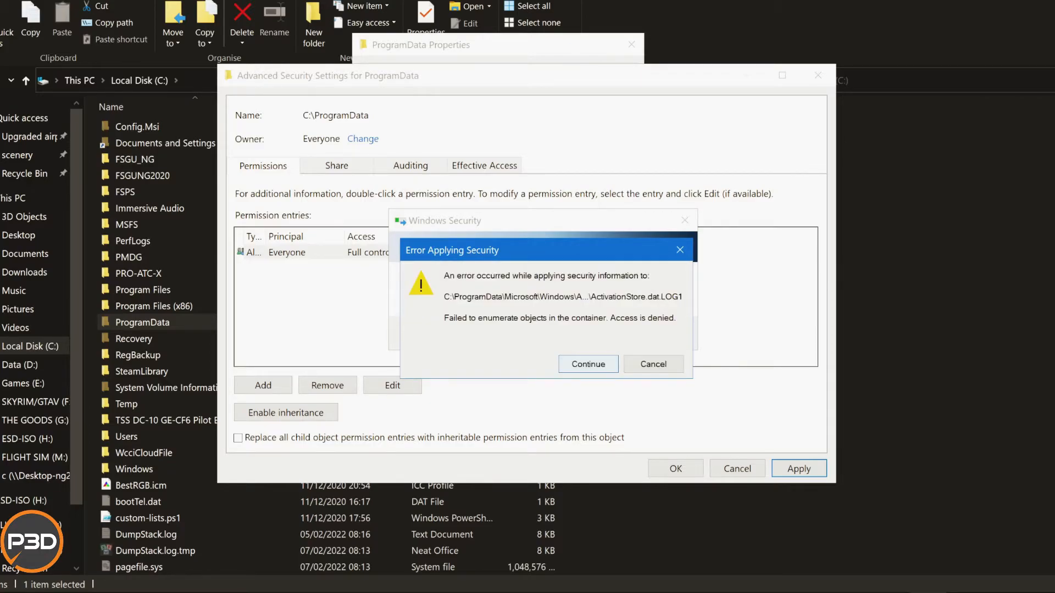
{"action": "left_click", "coordinate": [589, 365]}
{"action": "left_click", "coordinate": [589, 365]}
{"action": "left_click", "coordinate": [588, 364]}
{"action": "left_click", "coordinate": [588, 365]}
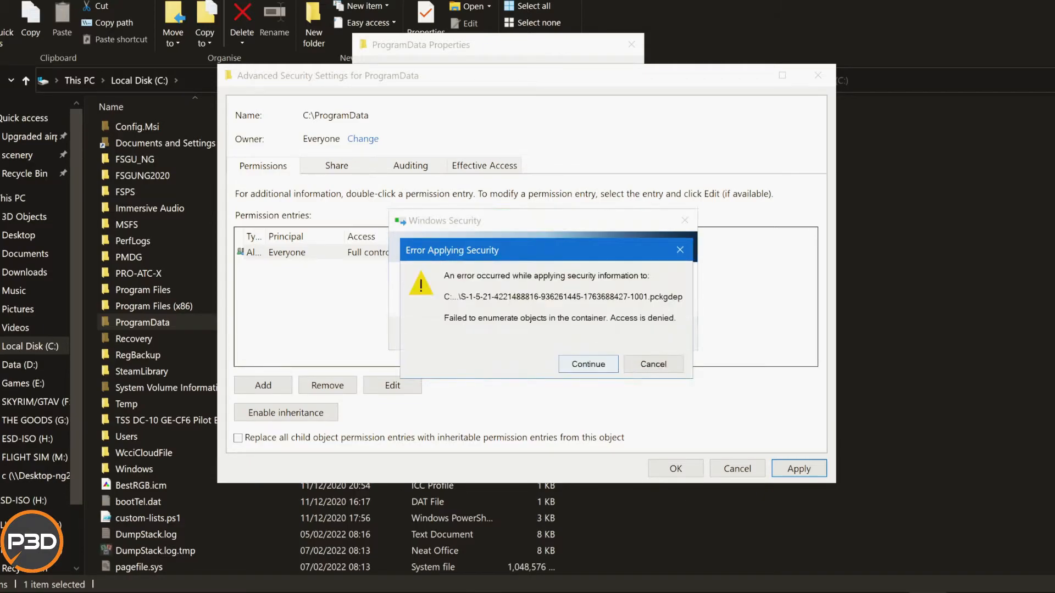
{"action": "left_click", "coordinate": [588, 364]}
{"action": "left_click", "coordinate": [589, 365]}
{"action": "left_click", "coordinate": [588, 365]}
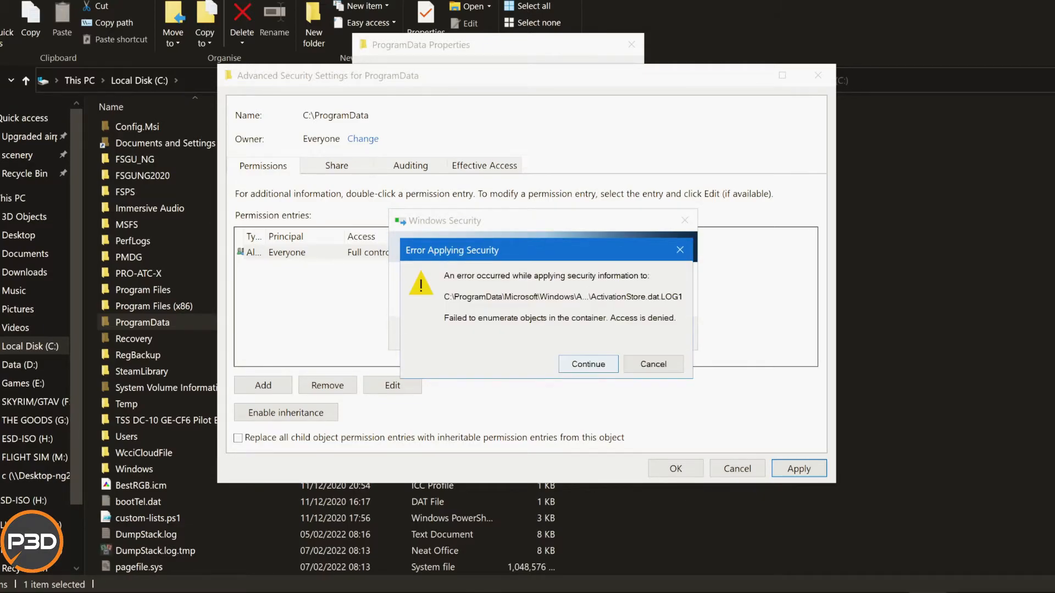
{"action": "left_click", "coordinate": [588, 365]}
{"action": "left_click", "coordinate": [589, 364]}
{"action": "left_click", "coordinate": [588, 364]}
{"action": "left_click", "coordinate": [589, 364]}
{"action": "left_click", "coordinate": [588, 364]}
{"action": "left_click", "coordinate": [588, 365]}
{"action": "left_click", "coordinate": [589, 365]}
{"action": "left_click", "coordinate": [589, 364]}
{"action": "left_click", "coordinate": [588, 364]}
{"action": "left_click", "coordinate": [588, 364]}
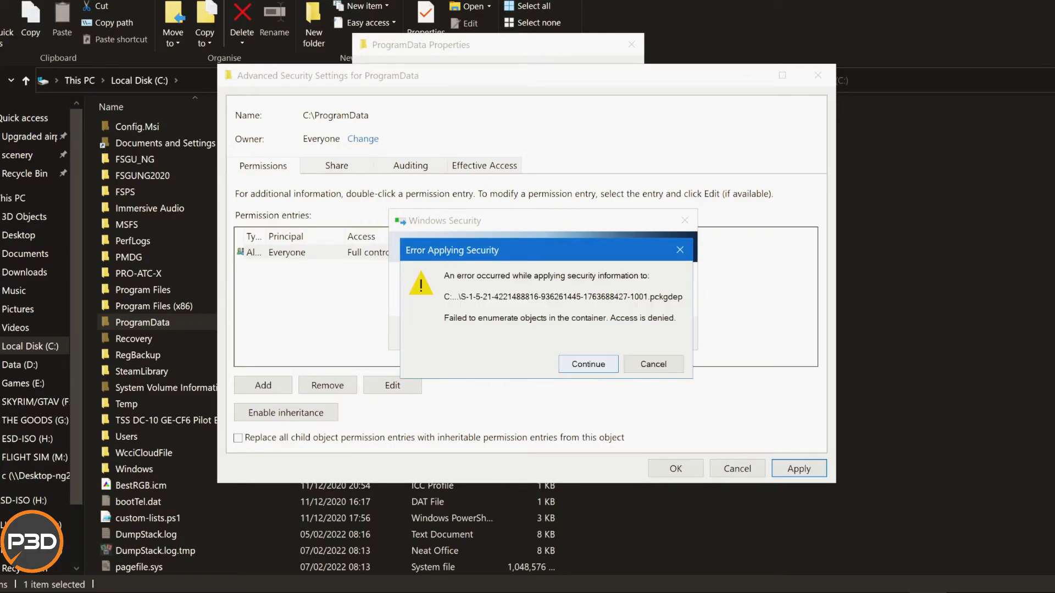
{"action": "left_click", "coordinate": [589, 364]}
{"action": "left_click", "coordinate": [589, 365]}
{"action": "left_click", "coordinate": [588, 365]}
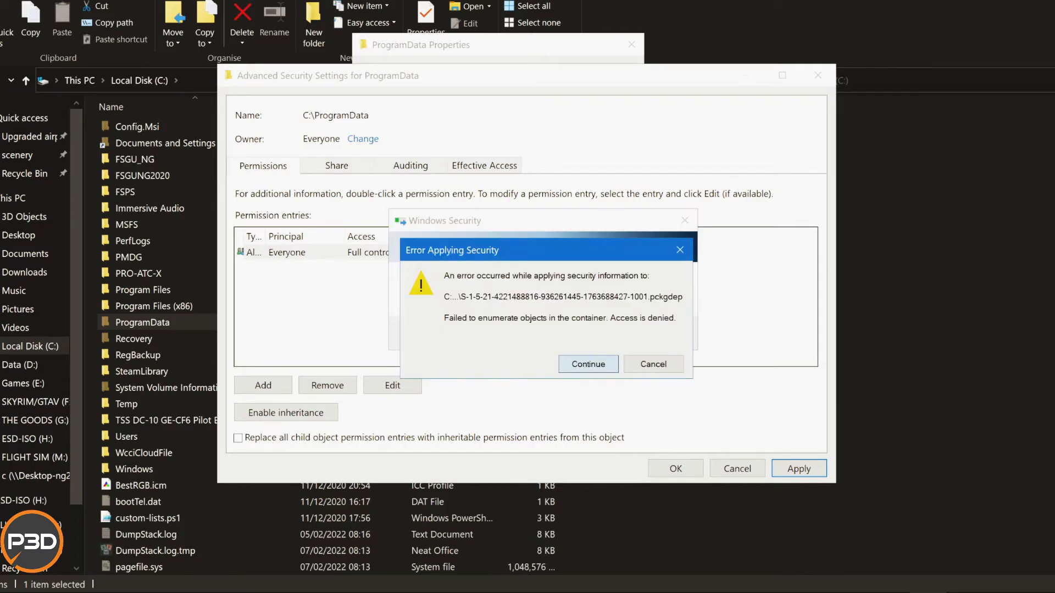
{"action": "left_click", "coordinate": [588, 365]}
{"action": "left_click", "coordinate": [588, 365]}
{"action": "left_click", "coordinate": [588, 364]}
{"action": "left_click", "coordinate": [589, 364]}
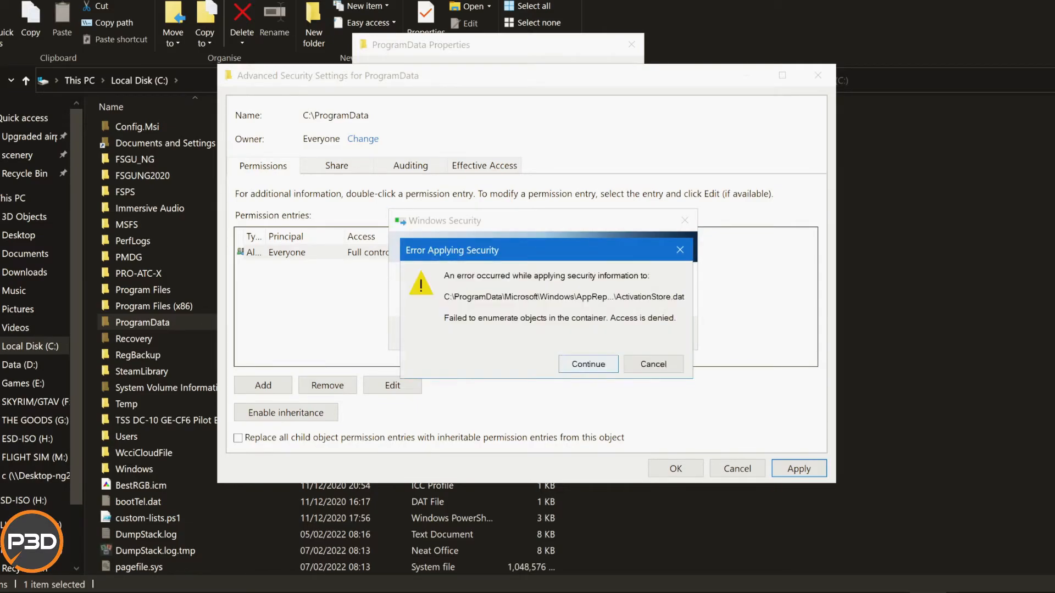
{"action": "left_click", "coordinate": [588, 365]}
{"action": "left_click", "coordinate": [588, 365]}
{"action": "left_click", "coordinate": [589, 364]}
{"action": "left_click", "coordinate": [588, 364]}
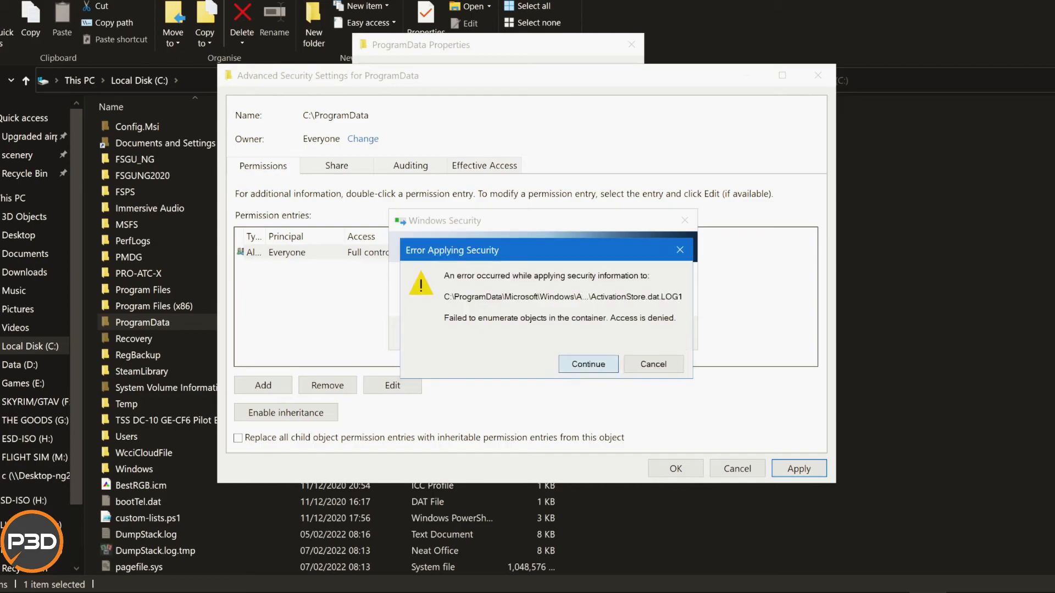
{"action": "left_click", "coordinate": [589, 364]}
{"action": "left_click", "coordinate": [588, 364]}
{"action": "left_click", "coordinate": [589, 365]}
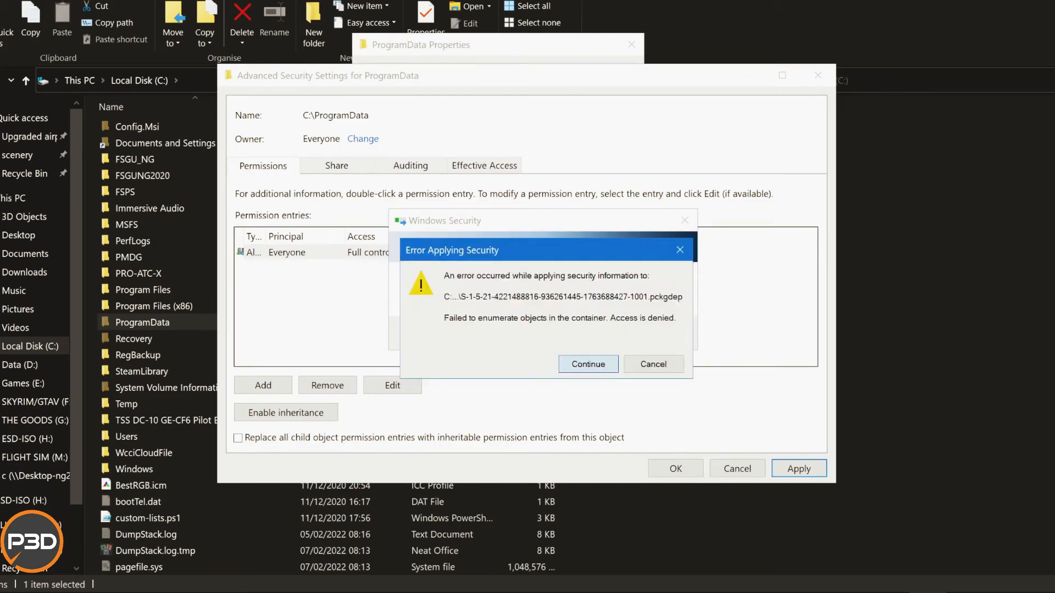
{"action": "left_click", "coordinate": [588, 364]}
{"action": "left_click", "coordinate": [589, 364]}
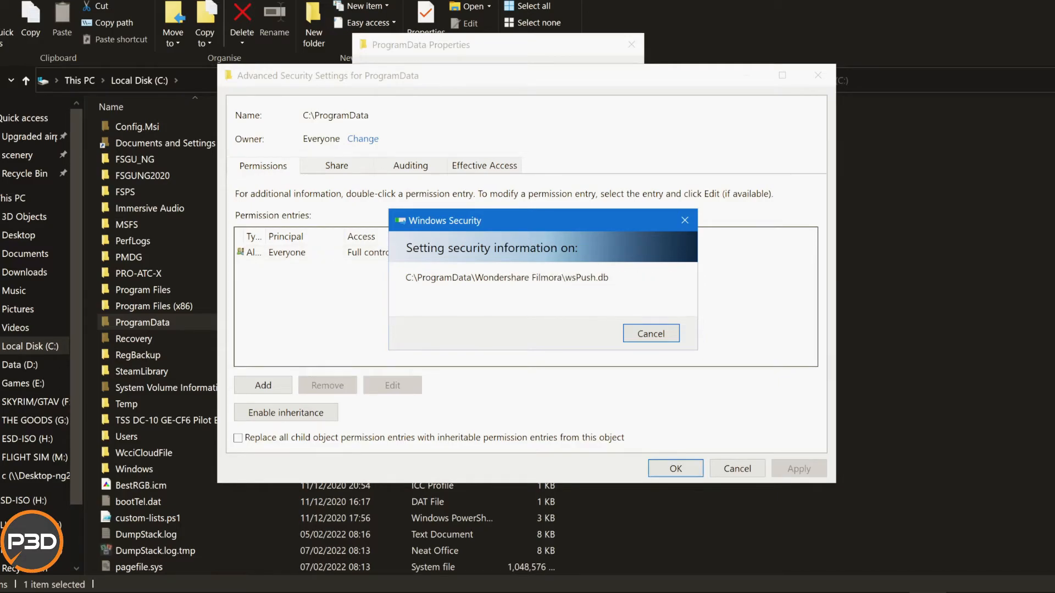
{"action": "left_click", "coordinate": [676, 468]}
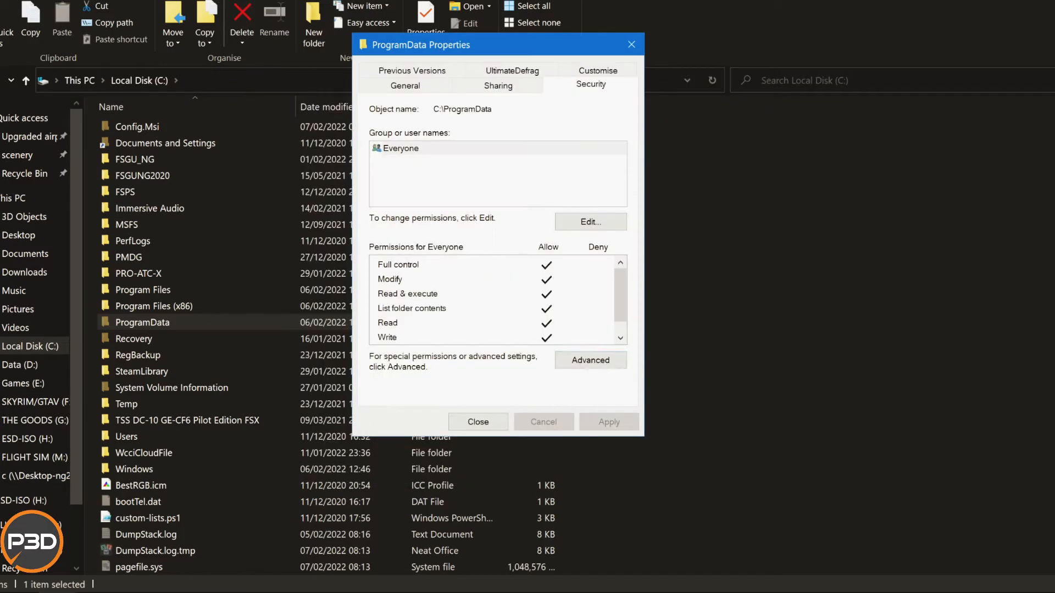
Check ProgramData's editable group permissions, and share the folder over the network with Everyone included in the list of people.
{"action": "left_click", "coordinate": [591, 222]}
{"action": "left_click", "coordinate": [504, 456]}
{"action": "left_click", "coordinate": [498, 85]}
{"action": "left_click", "coordinate": [406, 195]}
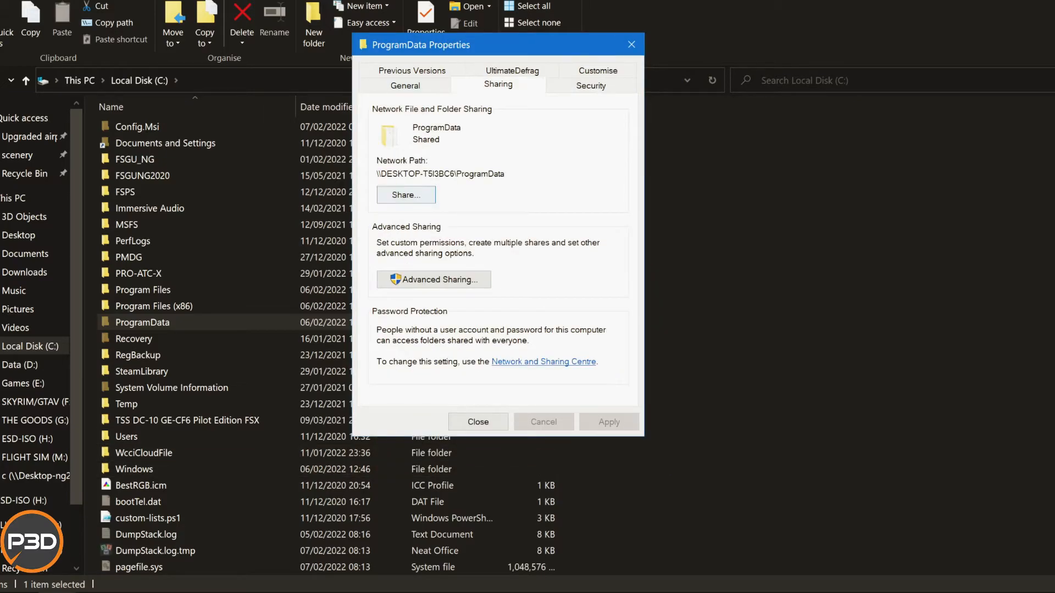
{"action": "left_click", "coordinate": [607, 208]}
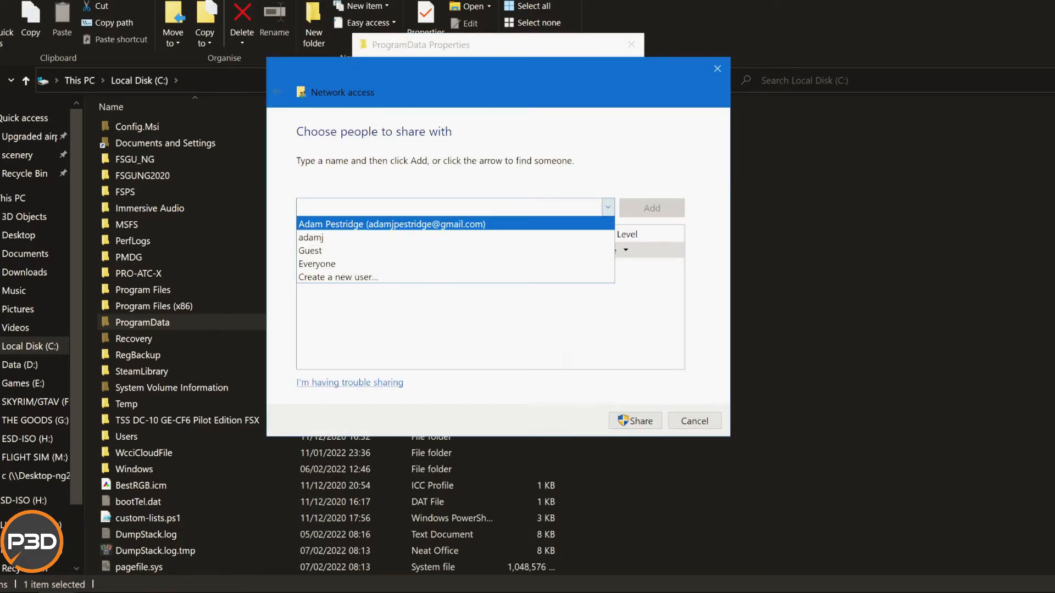
{"action": "left_click", "coordinate": [380, 294]}
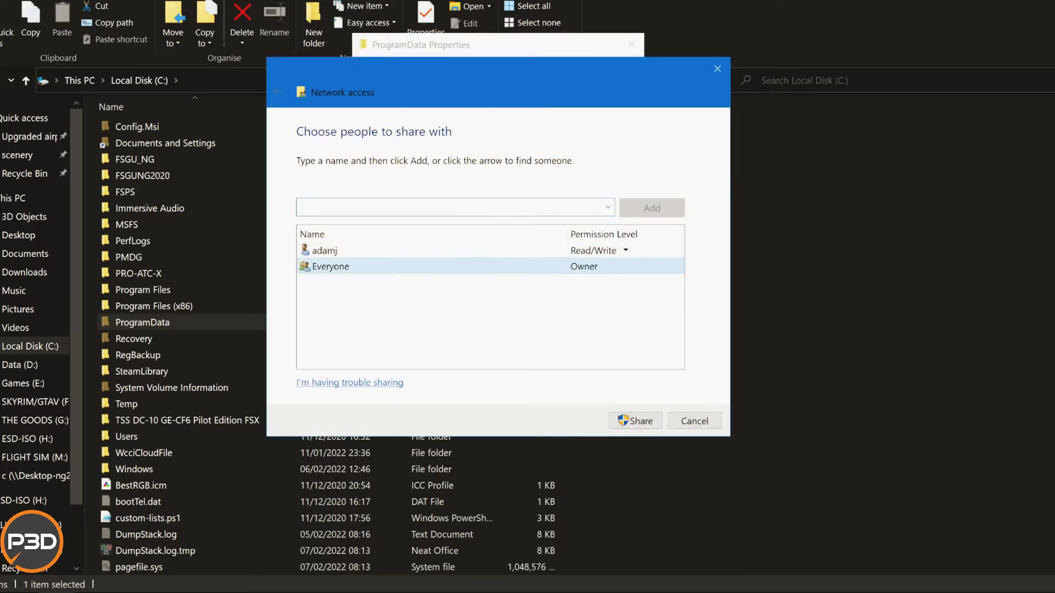
{"action": "left_click", "coordinate": [608, 207]}
{"action": "left_click", "coordinate": [456, 264]}
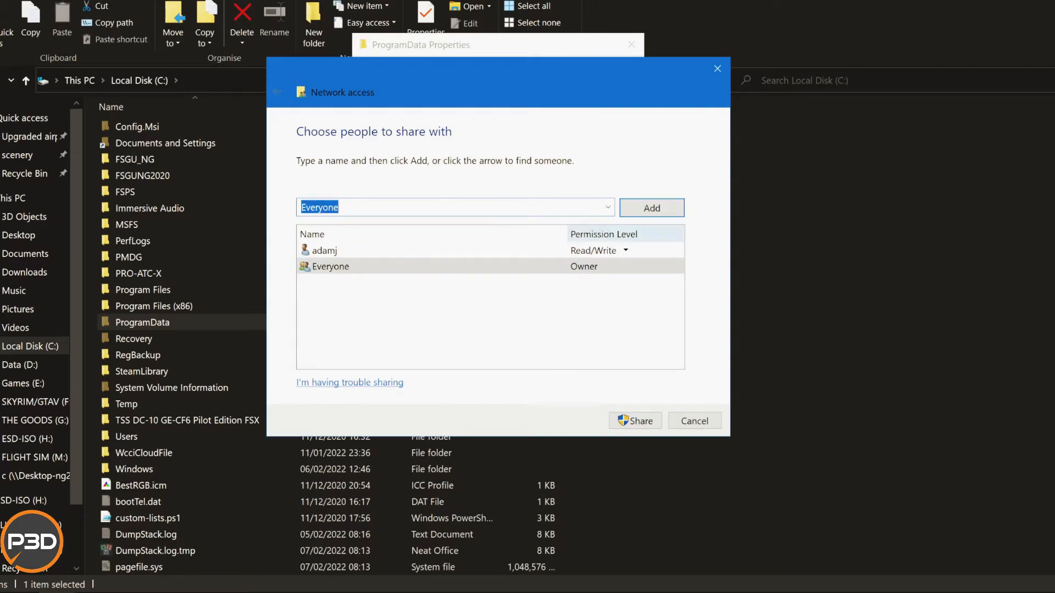
{"action": "left_click", "coordinate": [652, 208]}
{"action": "left_click", "coordinate": [594, 267]}
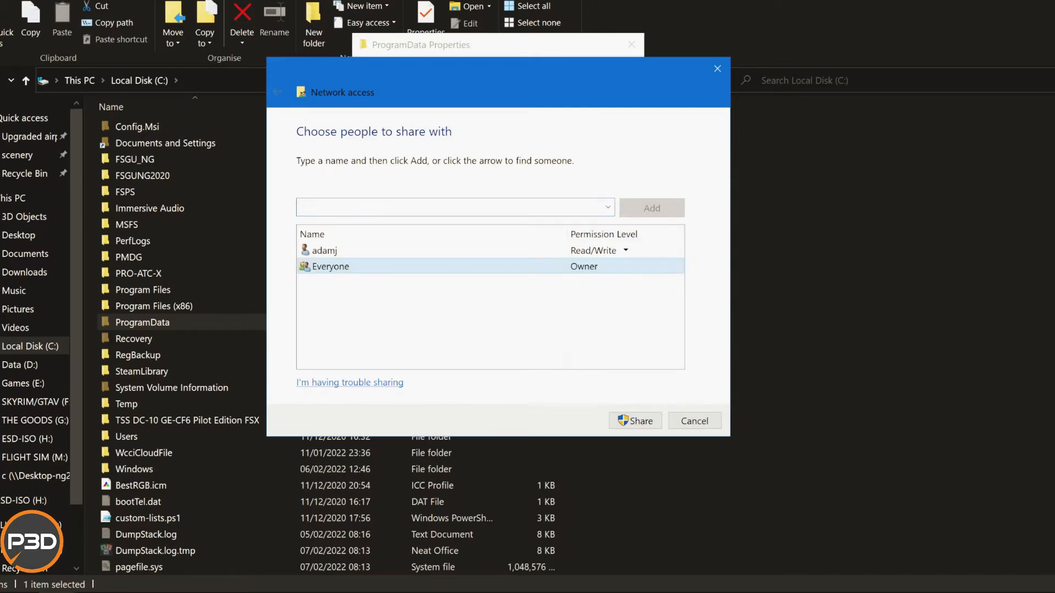
{"action": "left_click", "coordinate": [635, 421]}
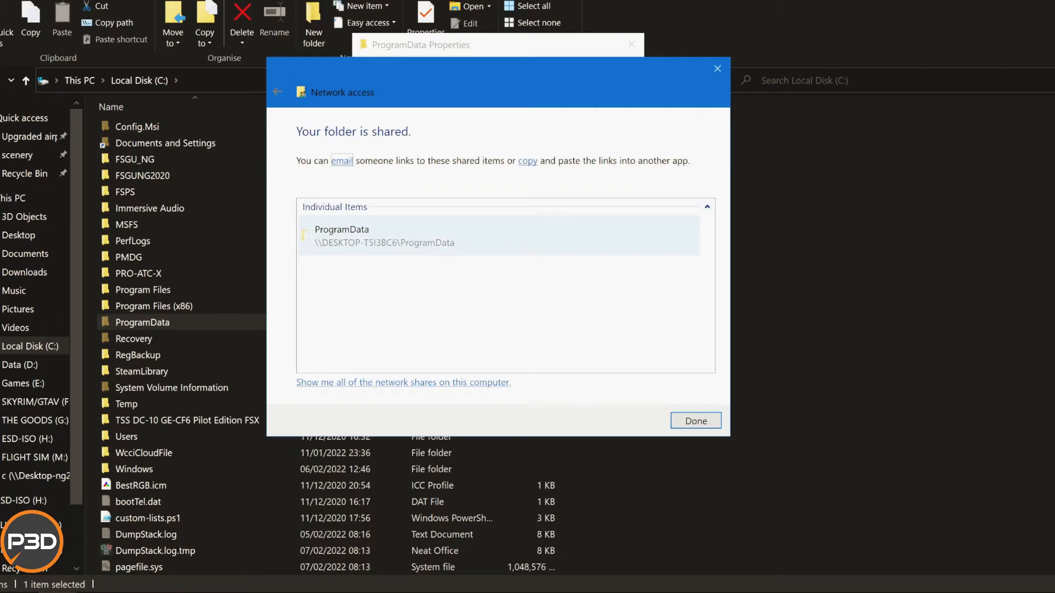
{"action": "key", "text": "Return"}
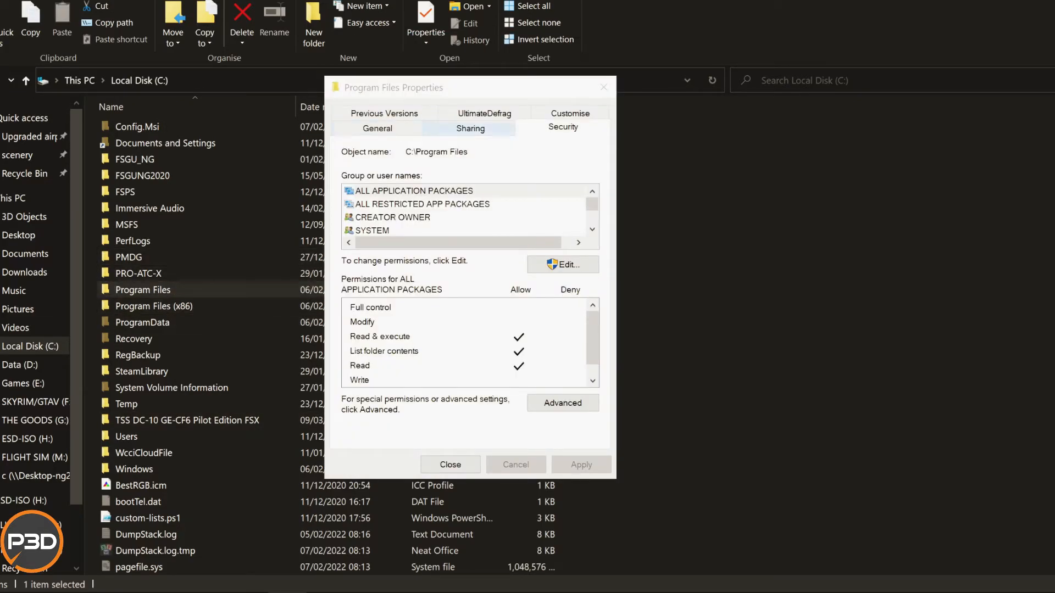
Examine the group and user permissions of Program Files, including its permission editing dialog, without changing anything.
{"action": "scroll", "coordinate": [467, 210], "scroll_direction": "down", "scroll_amount": 2}
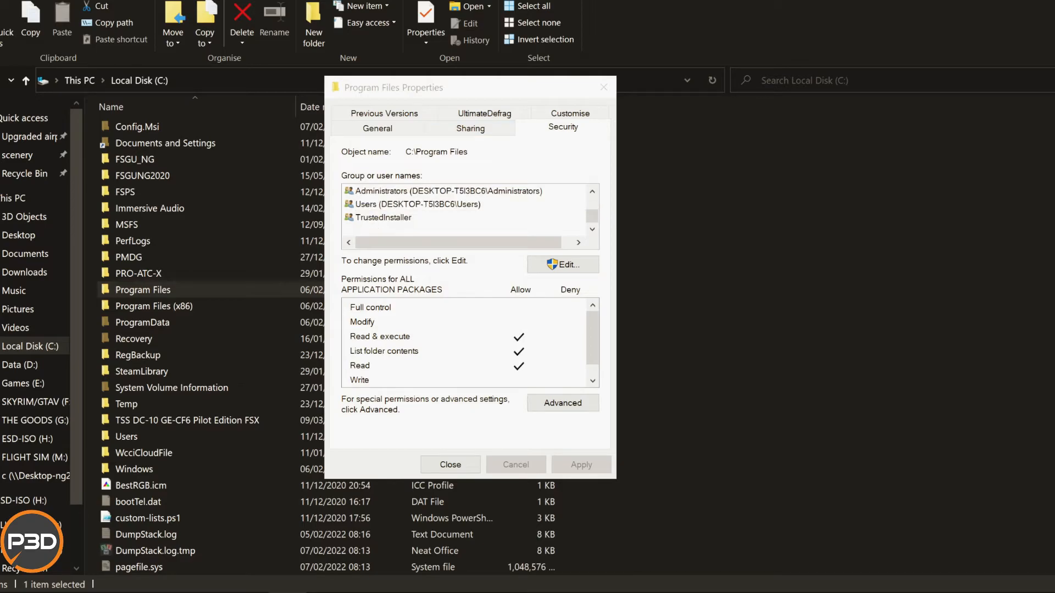
{"action": "scroll", "coordinate": [467, 211], "scroll_direction": "up", "scroll_amount": 2}
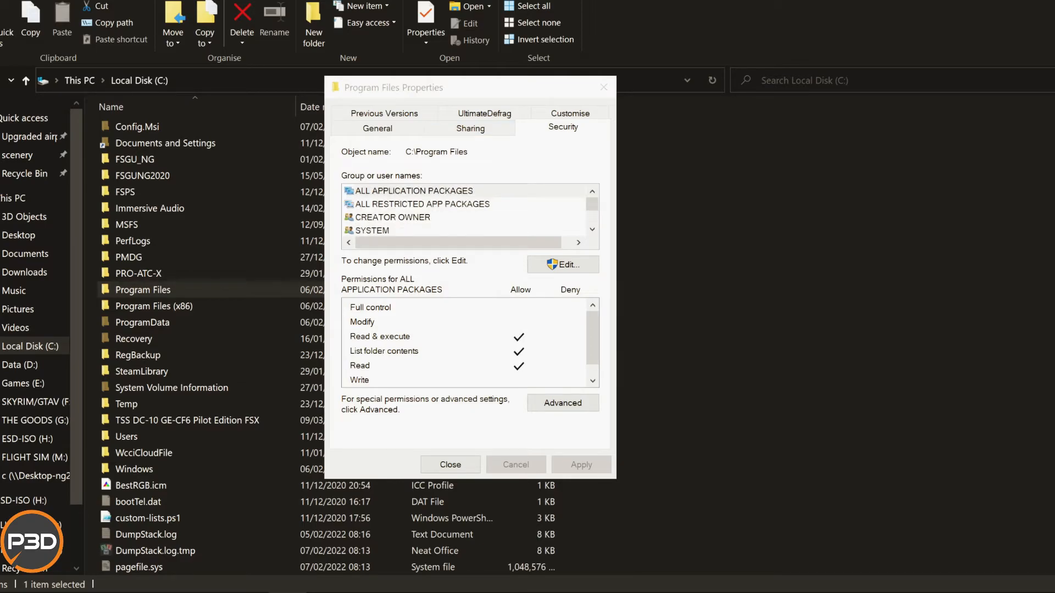
{"action": "scroll", "coordinate": [467, 210], "scroll_direction": "down", "scroll_amount": 1}
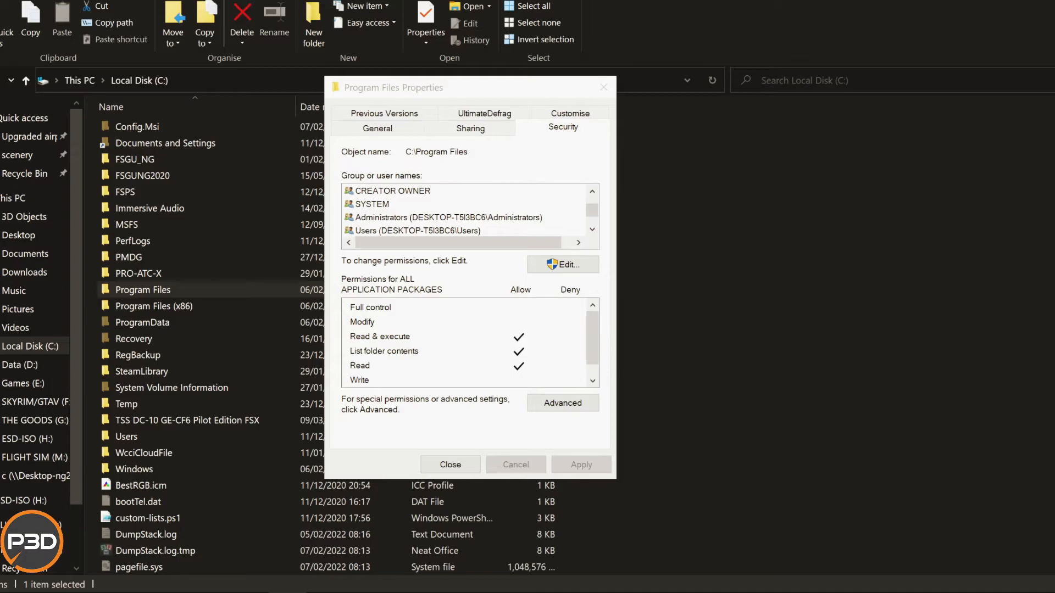
{"action": "left_click", "coordinate": [563, 265]}
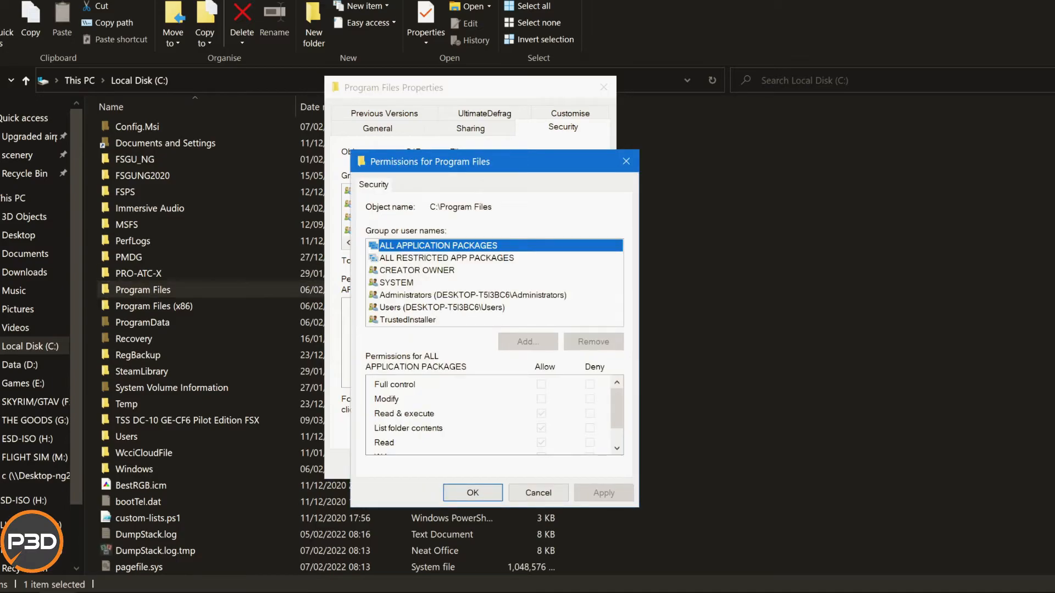
{"action": "left_click", "coordinate": [538, 494]}
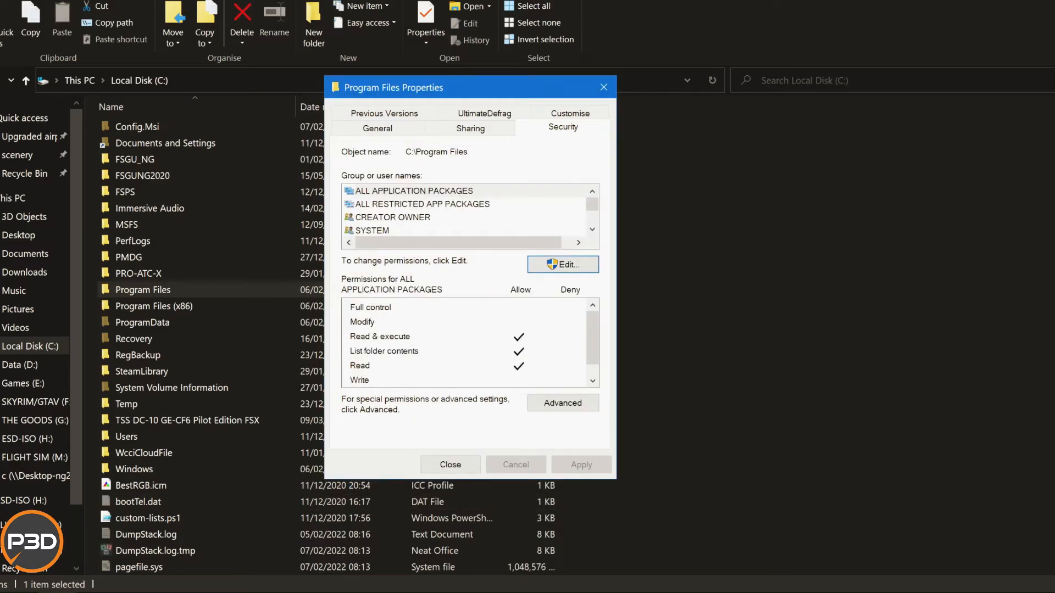
Change the owner of Program Files to Everyone in the advanced security settings.
{"action": "left_click", "coordinate": [563, 403]}
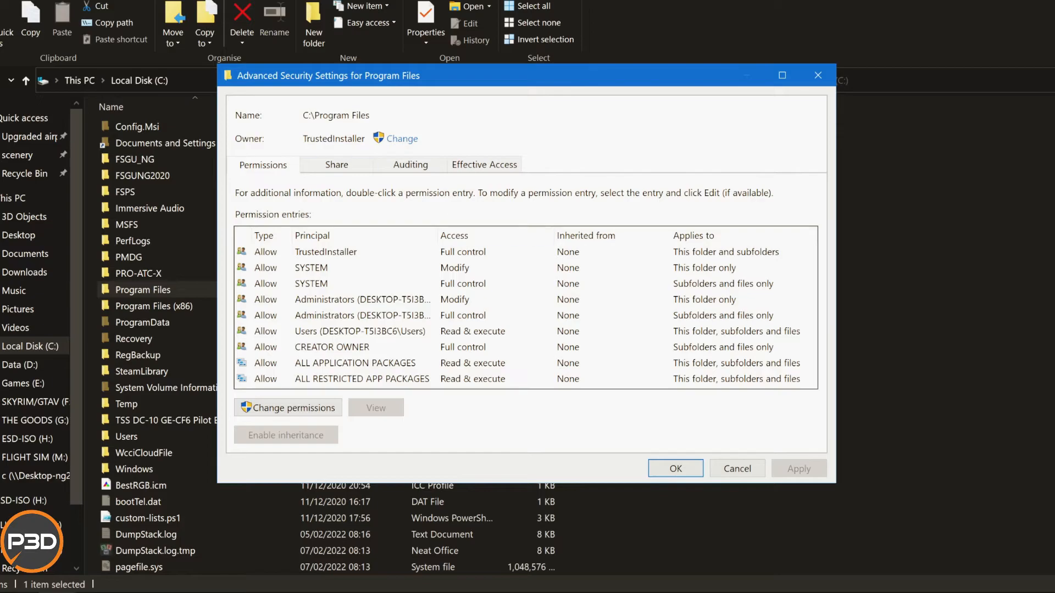
{"action": "left_click", "coordinate": [484, 165]}
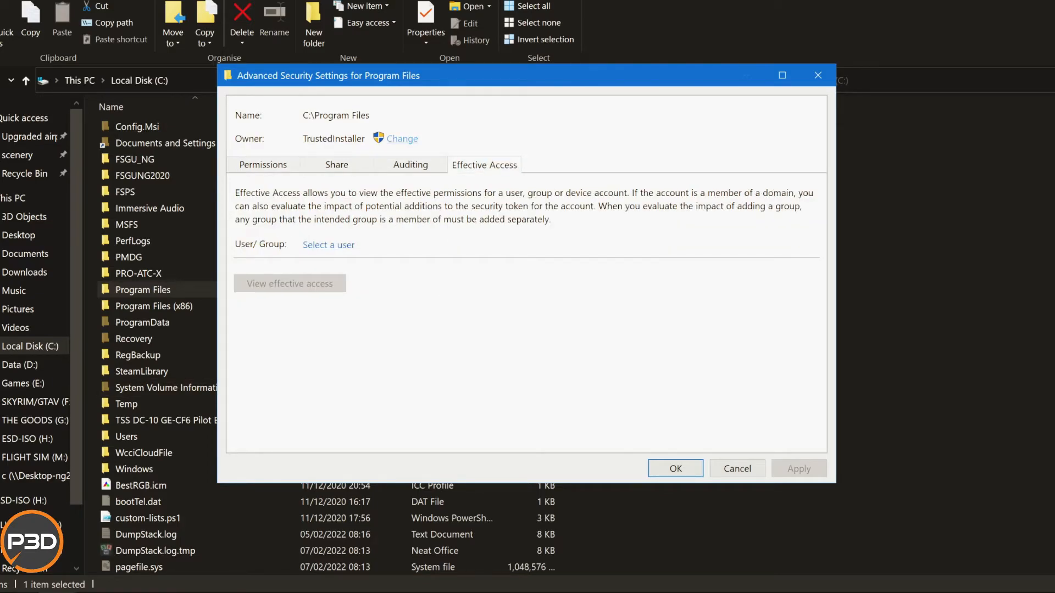
{"action": "left_click", "coordinate": [402, 138]}
{"action": "type", "text": "e"}
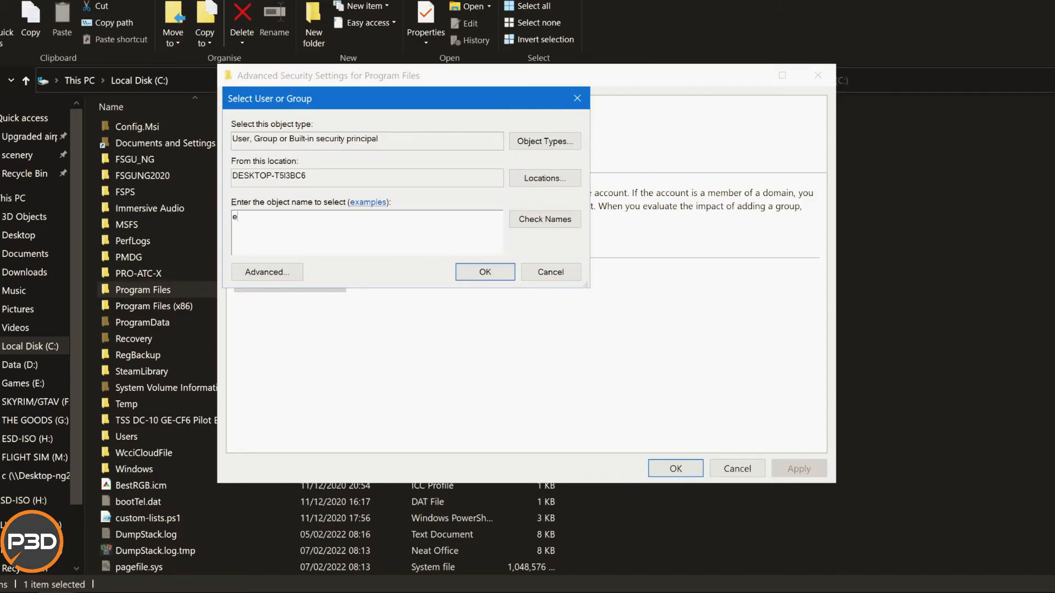
{"action": "type", "text": "veryone"}
{"action": "key", "text": "alt+k"}
{"action": "key", "text": "Return"}
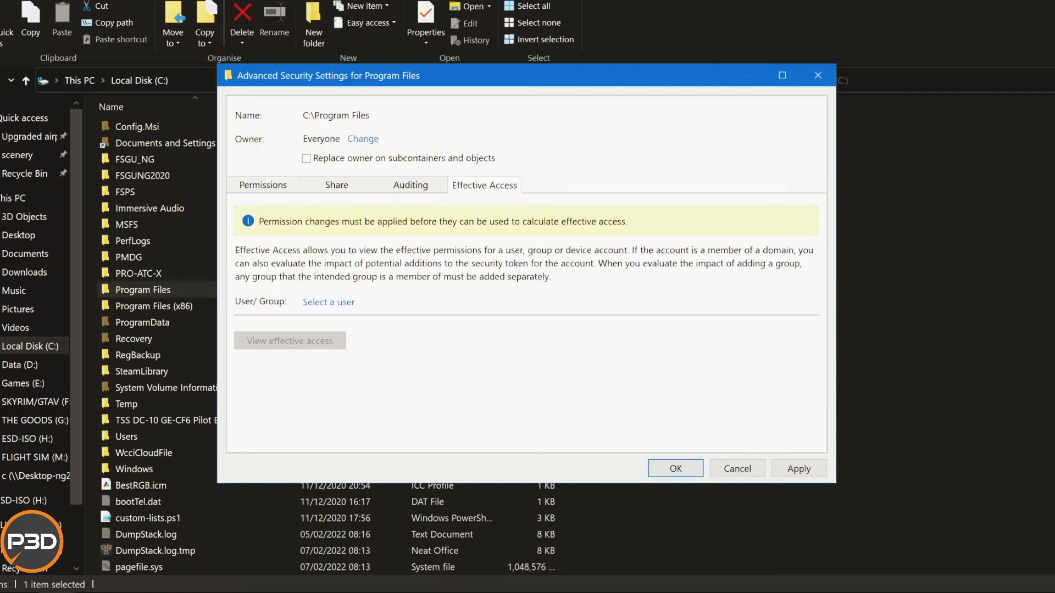
View the effective access that Everyone has on Program Files and look through the full permission list.
{"action": "left_click", "coordinate": [328, 302]}
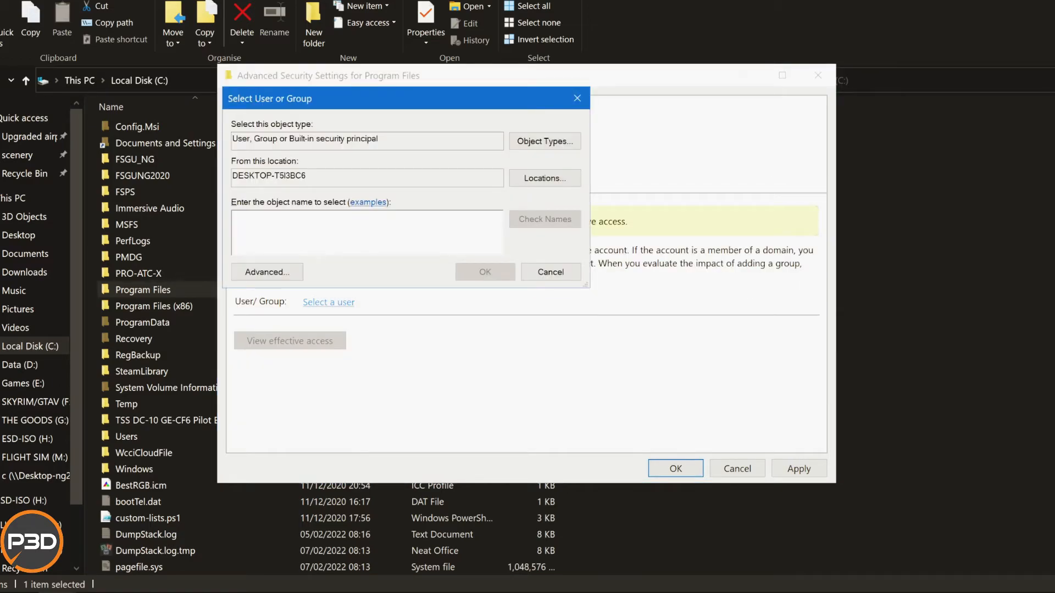
{"action": "type", "text": "every"}
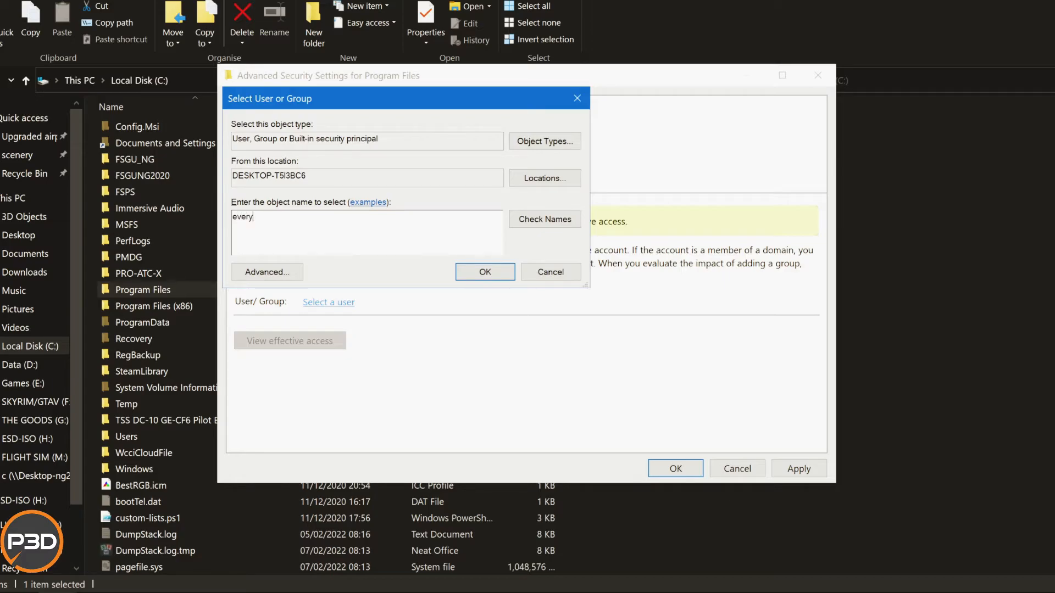
{"action": "type", "text": "one"}
{"action": "left_click", "coordinate": [545, 219]}
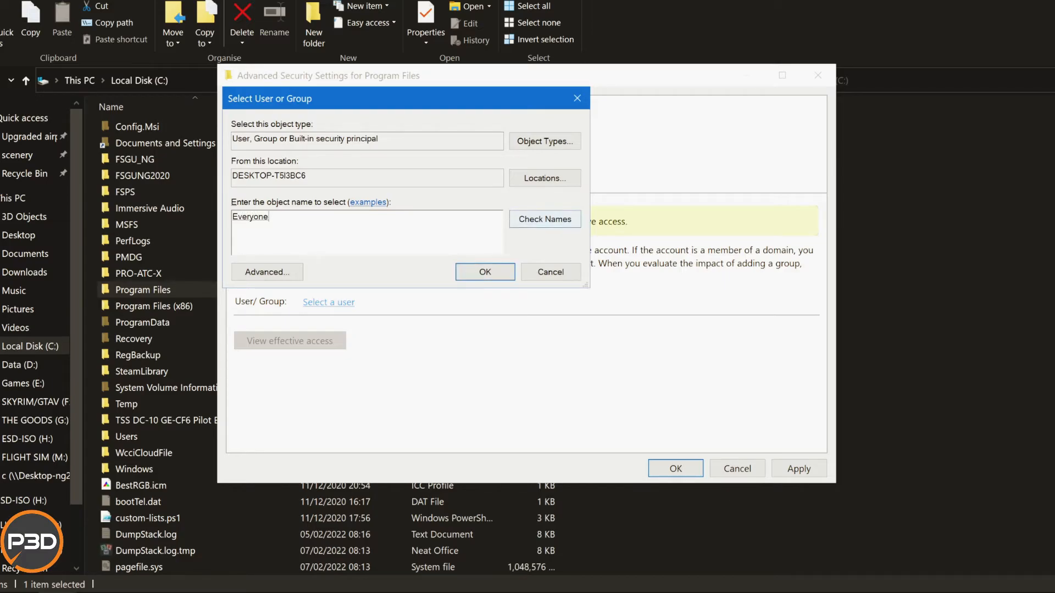
{"action": "left_click", "coordinate": [485, 272]}
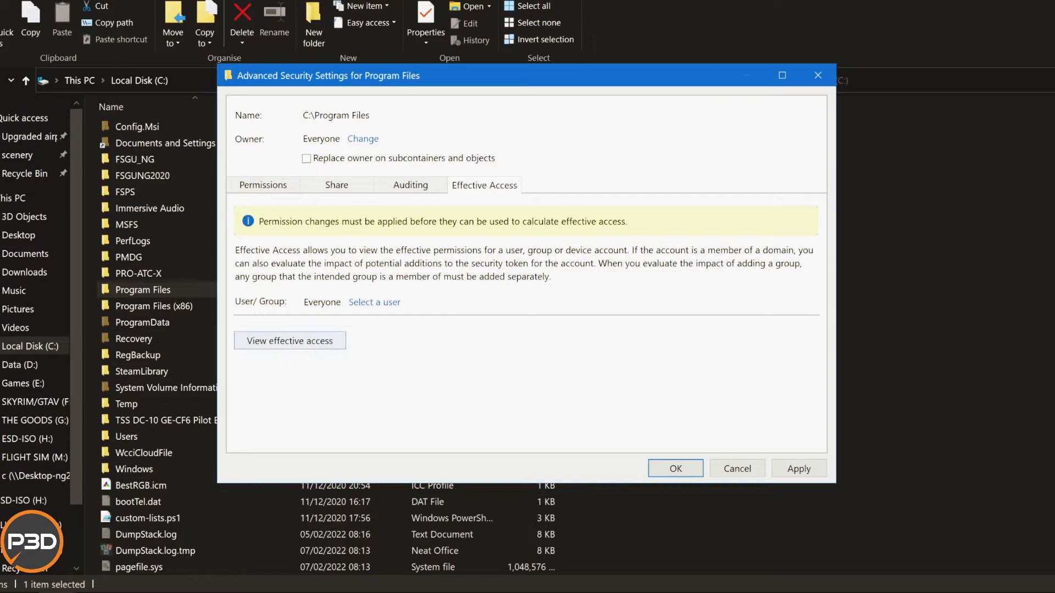
{"action": "left_click", "coordinate": [291, 341]}
{"action": "scroll", "coordinate": [520, 341], "scroll_direction": "down", "scroll_amount": 5}
{"action": "scroll", "coordinate": [520, 330], "scroll_direction": "down", "scroll_amount": 2}
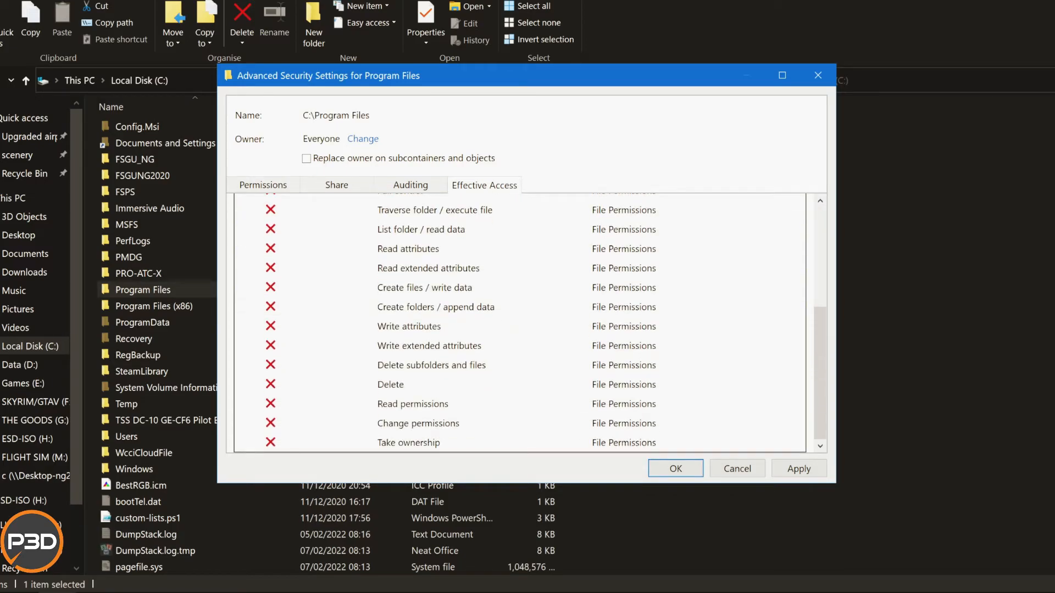
Disable inheritance of auditing entries on Program Files.
{"action": "left_click", "coordinate": [411, 197]}
{"action": "left_click", "coordinate": [411, 186]}
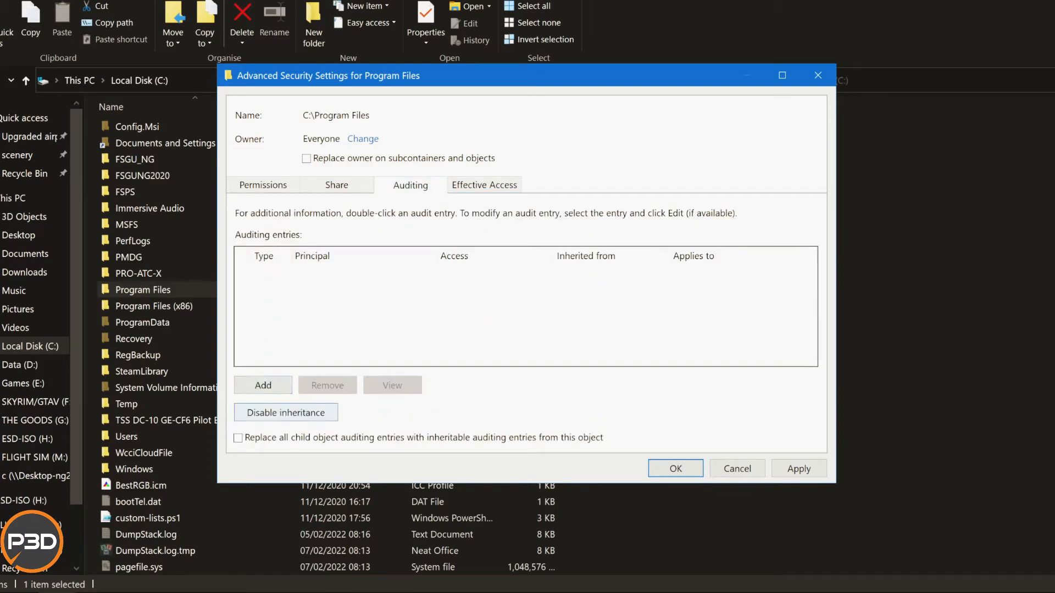
{"action": "left_click", "coordinate": [285, 413]}
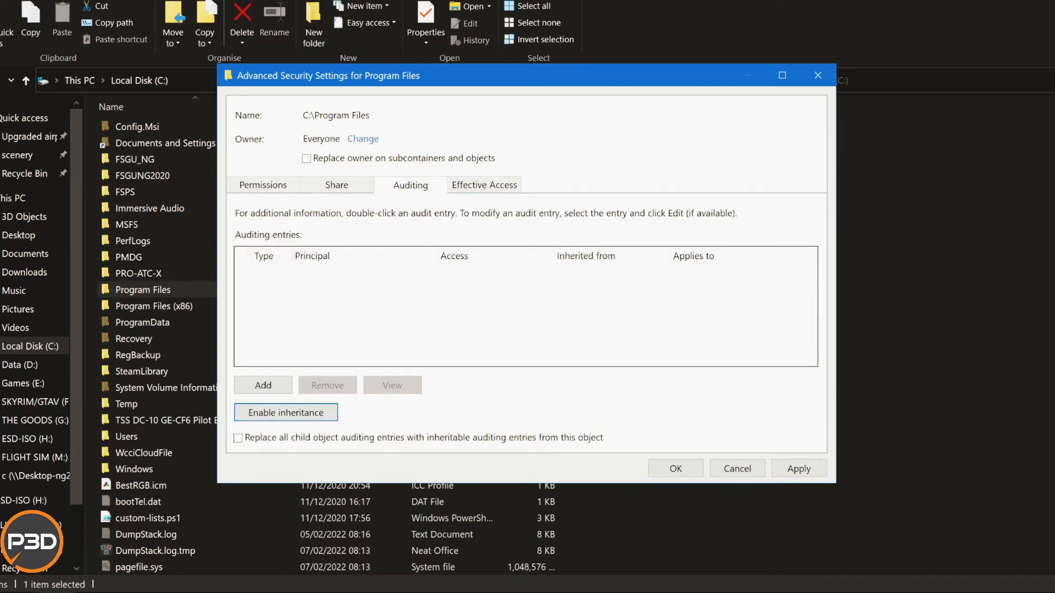
Add an auditing entry of type All for Everyone with Full control, applying to this folder, subfolders and files.
{"action": "left_click", "coordinate": [263, 385]}
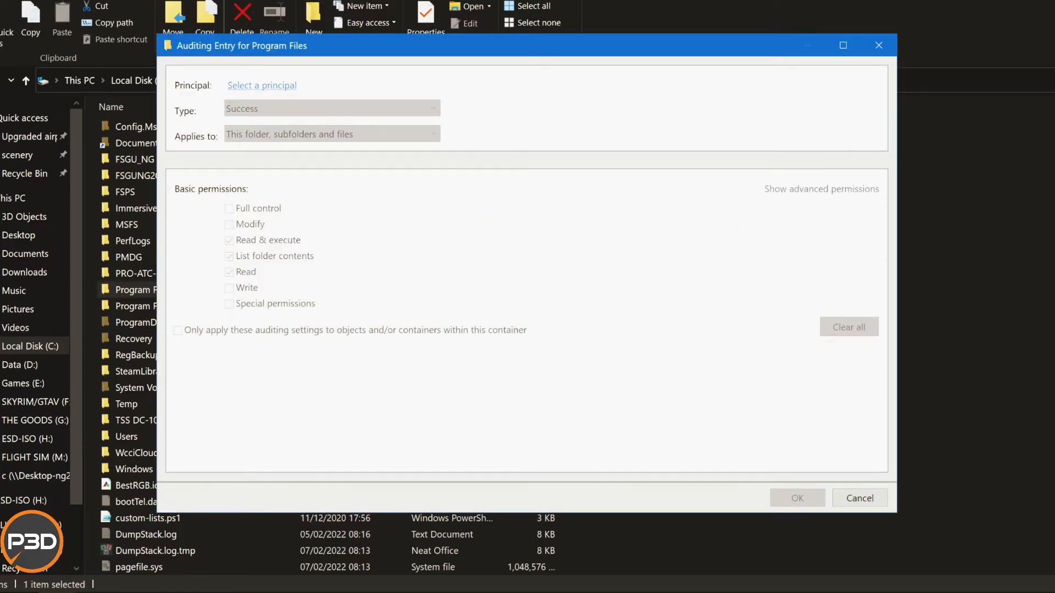
{"action": "left_click", "coordinate": [259, 85]}
{"action": "type", "text": "eve"}
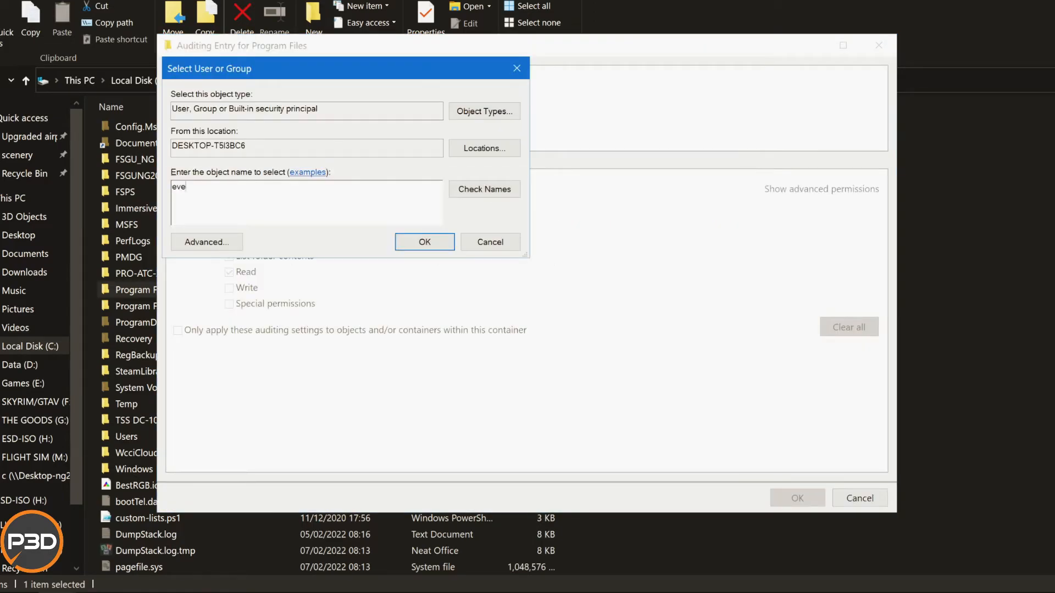
{"action": "type", "text": "ryone"}
{"action": "left_click", "coordinate": [484, 189]}
{"action": "left_click", "coordinate": [425, 242]}
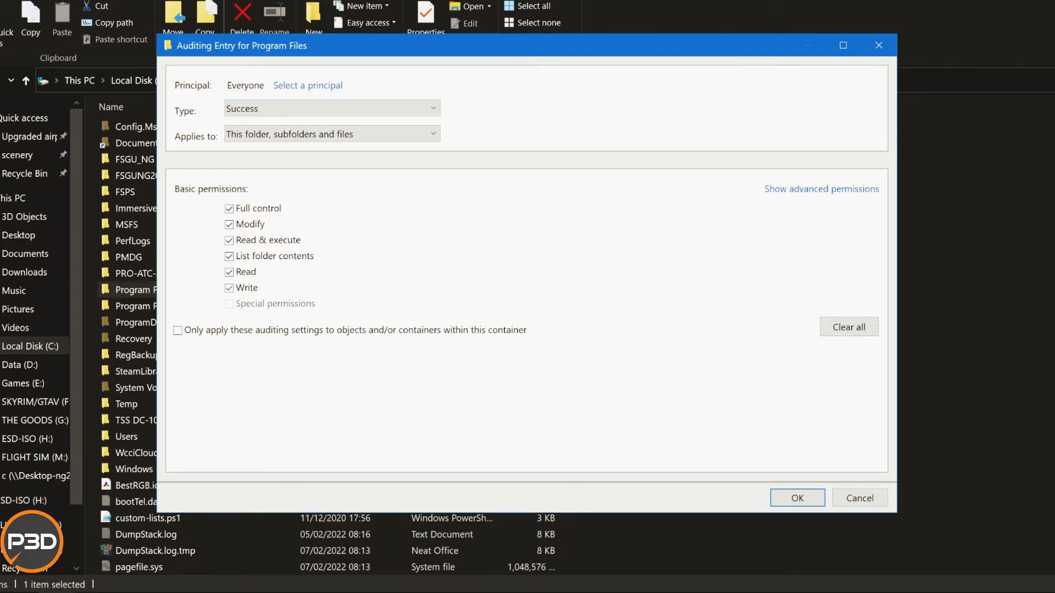
{"action": "left_click", "coordinate": [332, 108]}
{"action": "left_click", "coordinate": [330, 123]}
{"action": "left_click", "coordinate": [797, 498]}
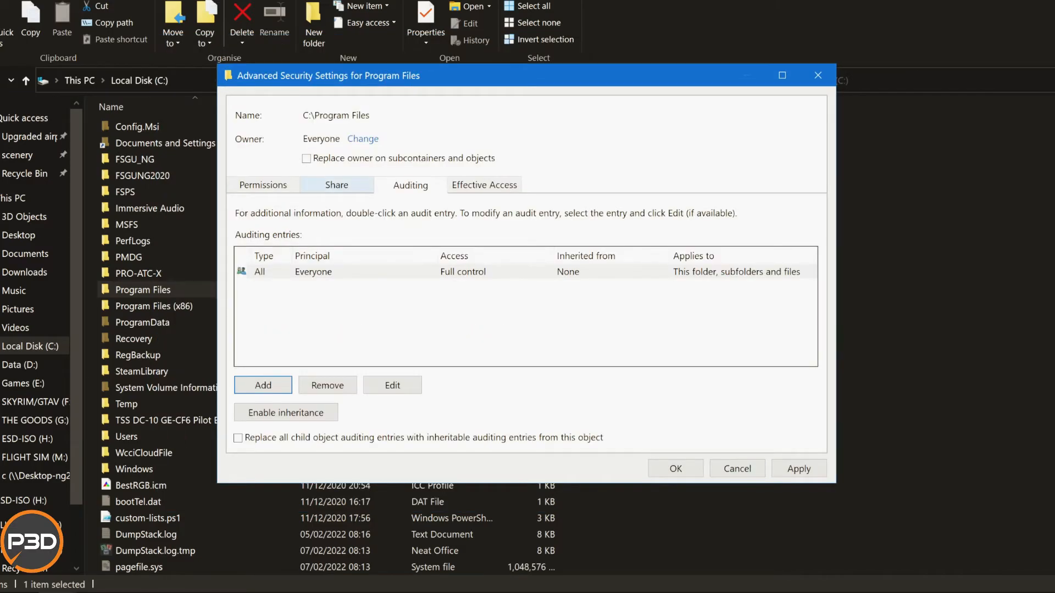
Review Program Files' share entry, permission entries and Everyone's effective access before applying.
{"action": "left_click", "coordinate": [337, 185]}
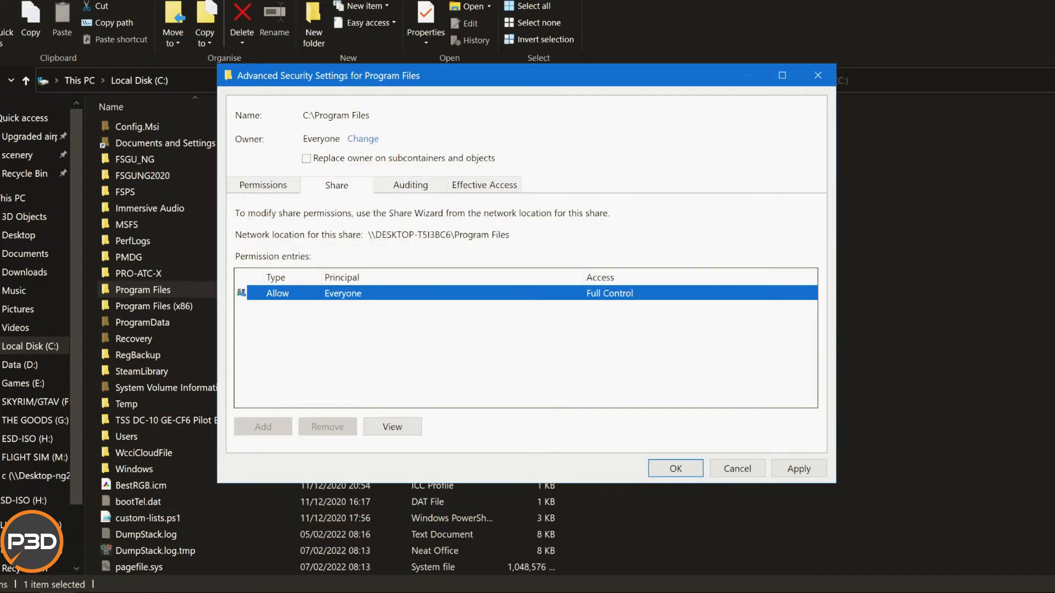
{"action": "left_click", "coordinate": [263, 185]}
{"action": "scroll", "coordinate": [526, 324], "scroll_direction": "down", "scroll_amount": 1}
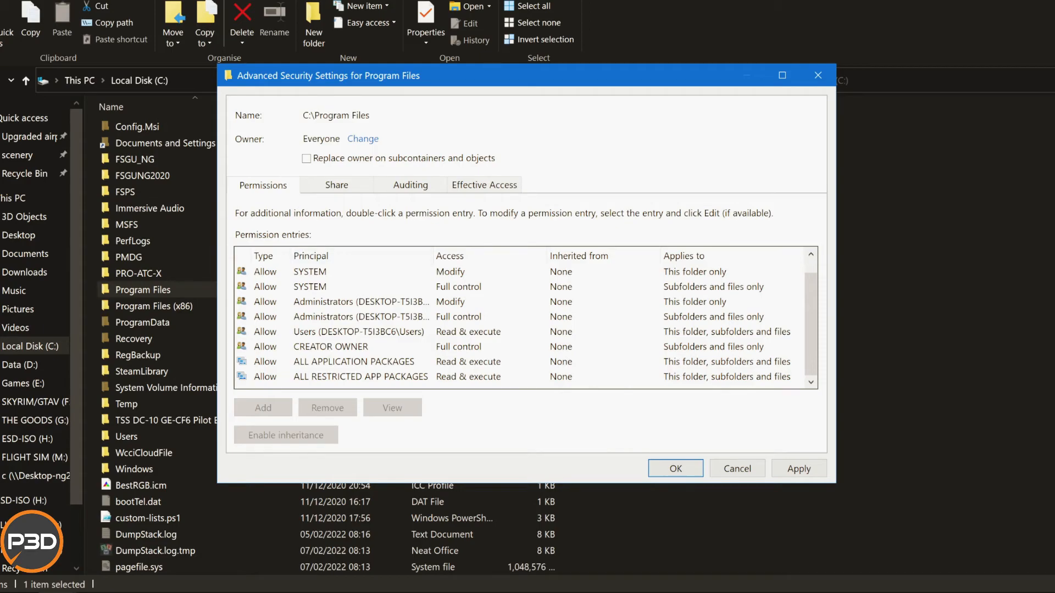
{"action": "left_click", "coordinate": [354, 362]}
{"action": "left_click", "coordinate": [360, 377]}
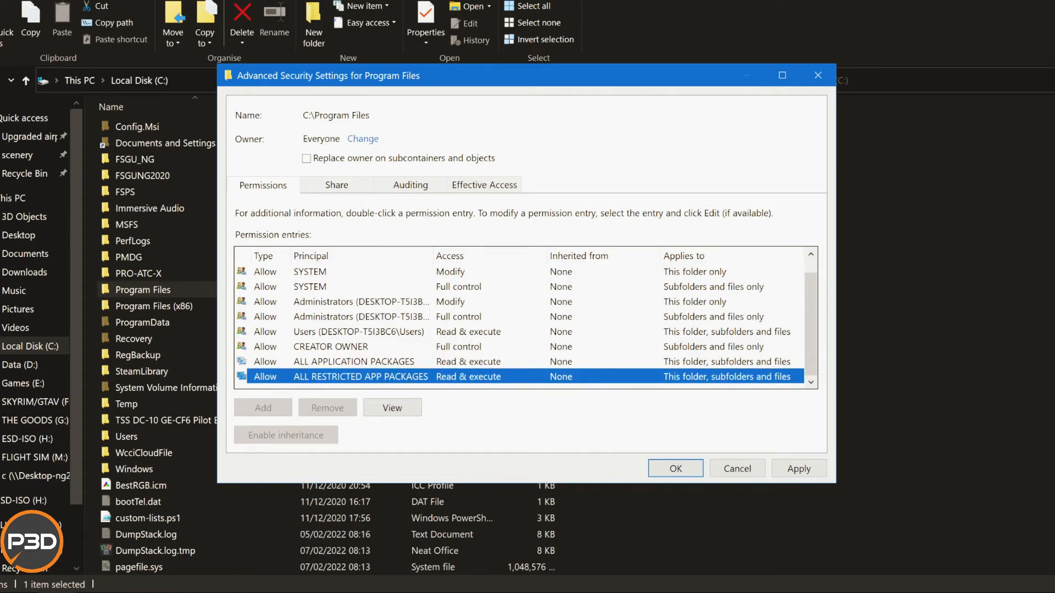
{"action": "scroll", "coordinate": [526, 323], "scroll_direction": "up", "scroll_amount": 1}
{"action": "left_click", "coordinate": [484, 184]}
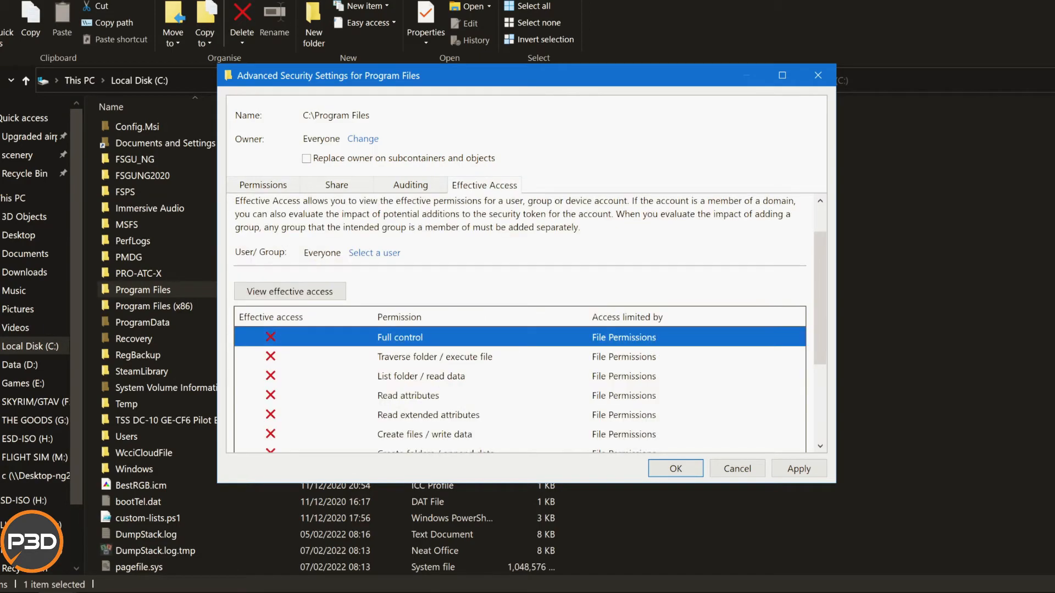
Apply the ownership and auditing changes to Program Files, then close and reopen its advanced security settings.
{"action": "left_click", "coordinate": [799, 468]}
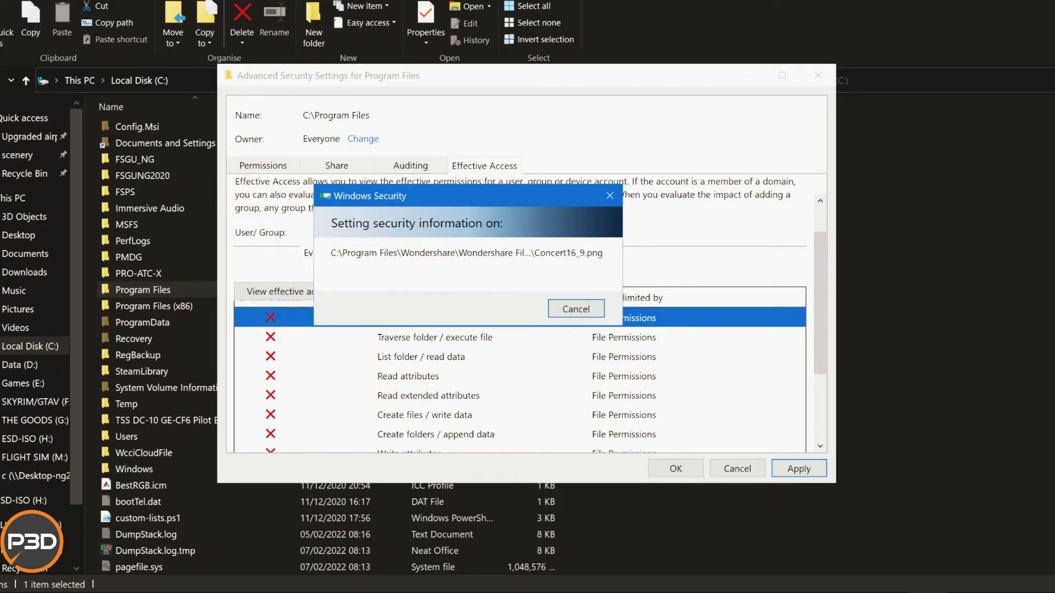
{"action": "key", "text": "Return"}
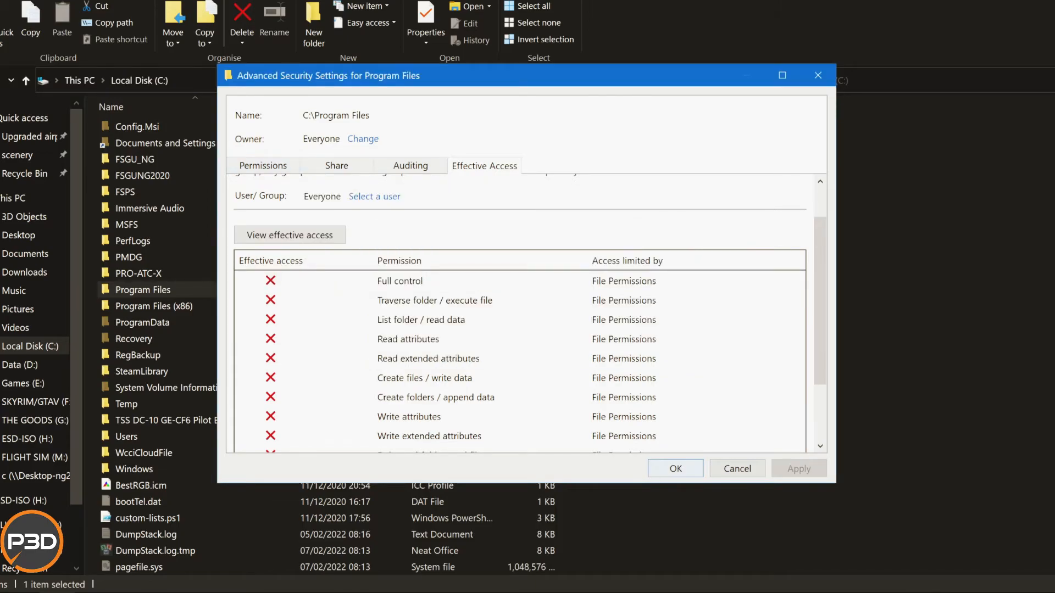
{"action": "left_click", "coordinate": [737, 469]}
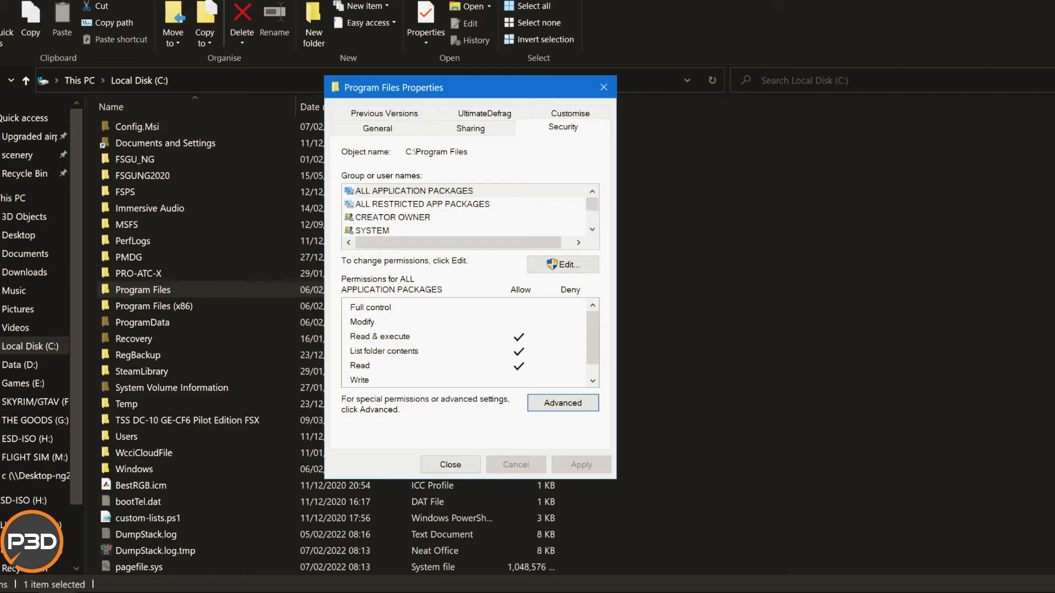
{"action": "left_click", "coordinate": [562, 403]}
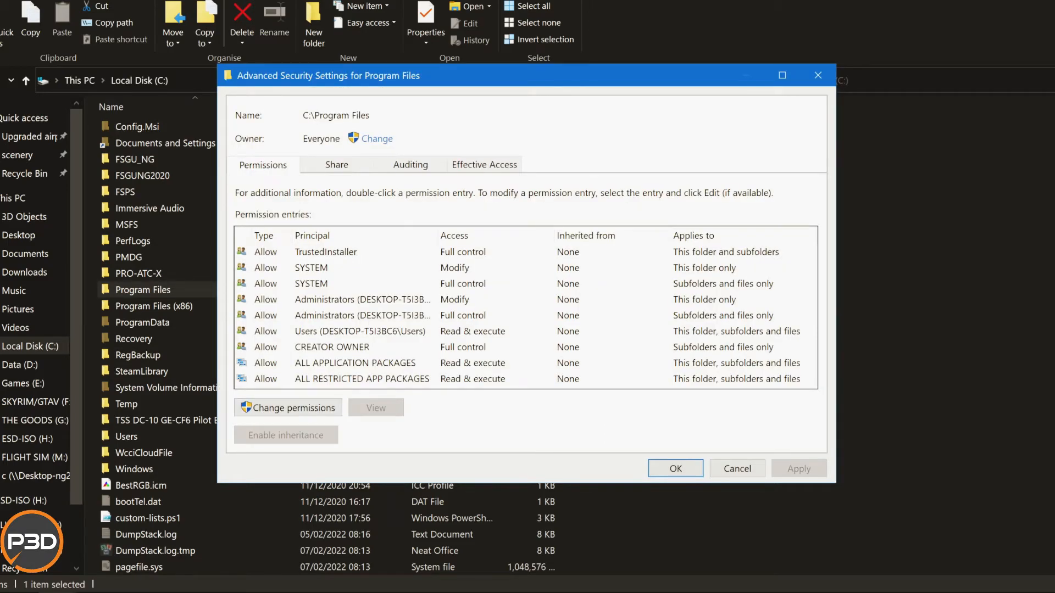
Select Everyone as the group for evaluating effective access to Program Files.
{"action": "left_click", "coordinate": [484, 165]}
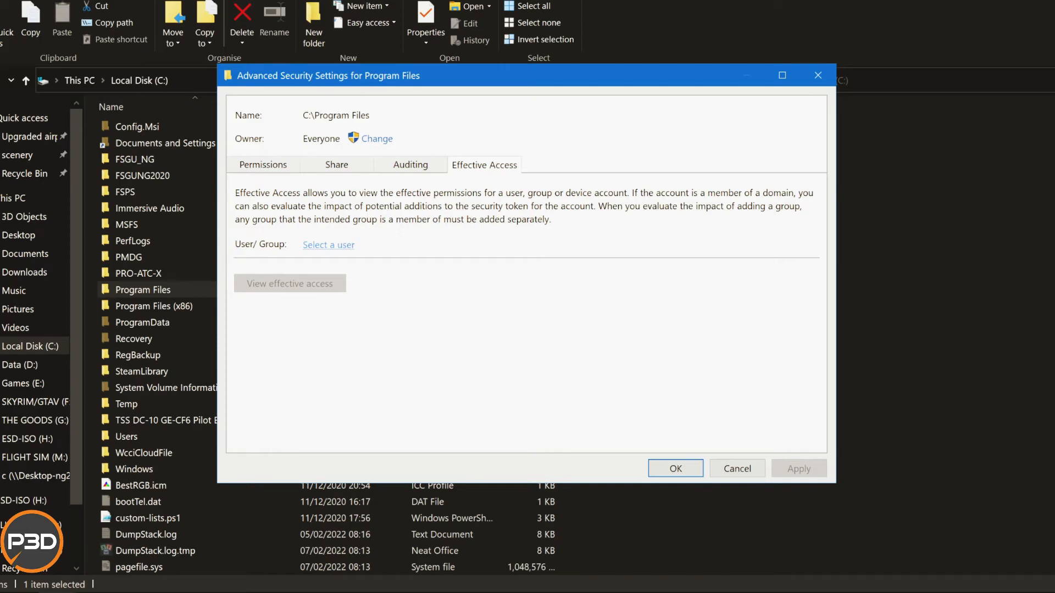
{"action": "left_click", "coordinate": [329, 245]}
{"action": "type", "text": "eve"}
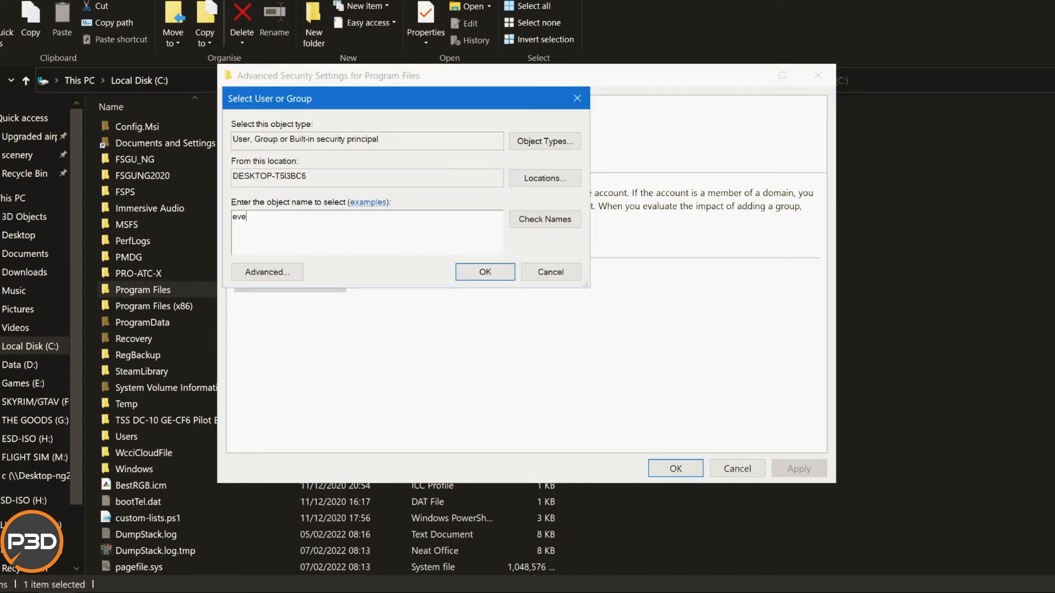
{"action": "type", "text": "ryone"}
{"action": "left_click", "coordinate": [545, 219]}
{"action": "left_click", "coordinate": [485, 272]}
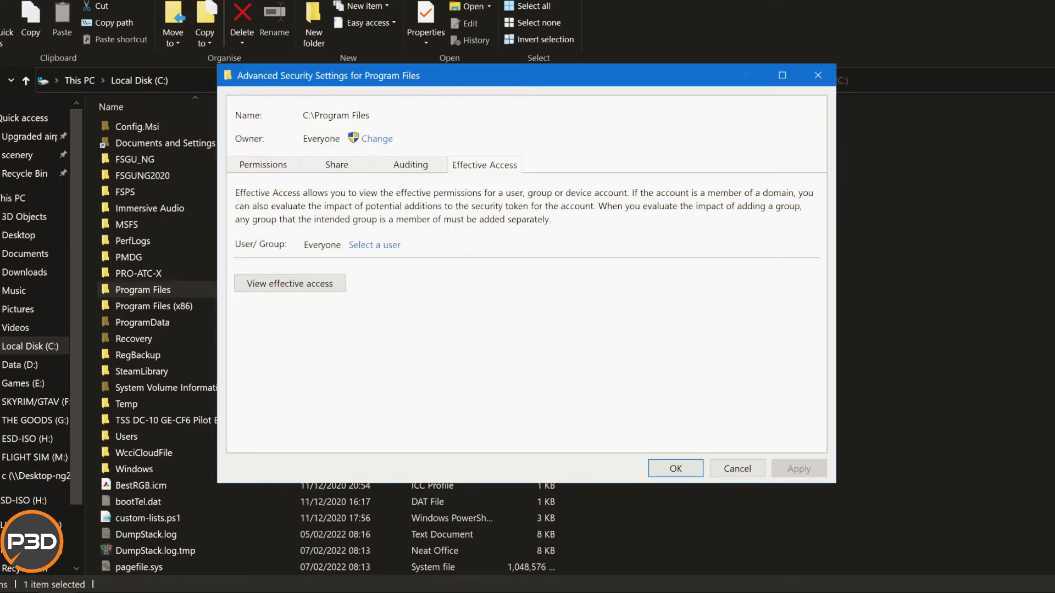
Check the auditing entries and the share entry for Everyone on Program Files.
{"action": "left_click", "coordinate": [410, 165]}
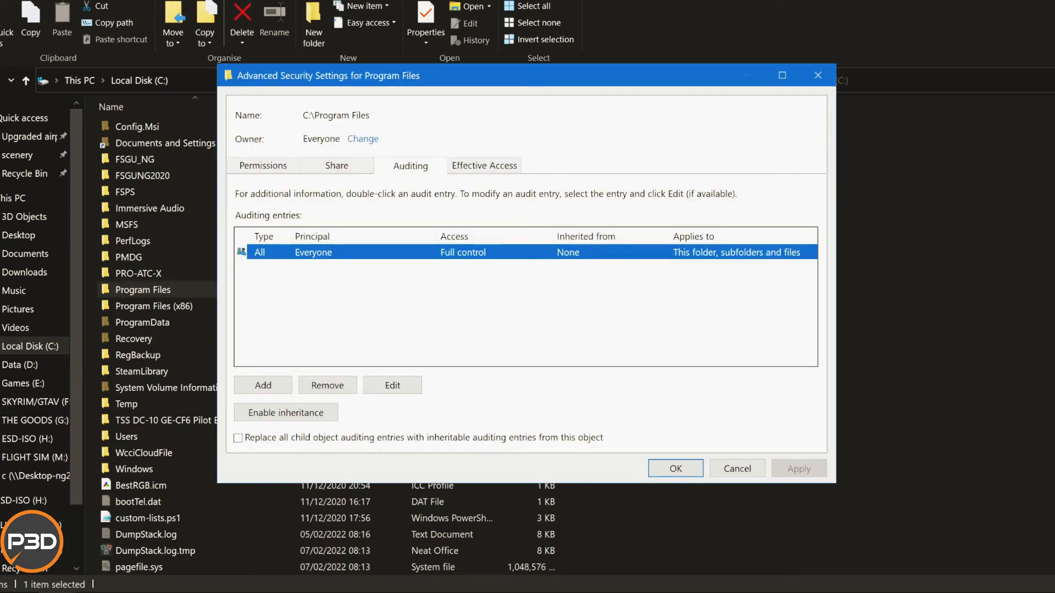
{"action": "left_click", "coordinate": [336, 165]}
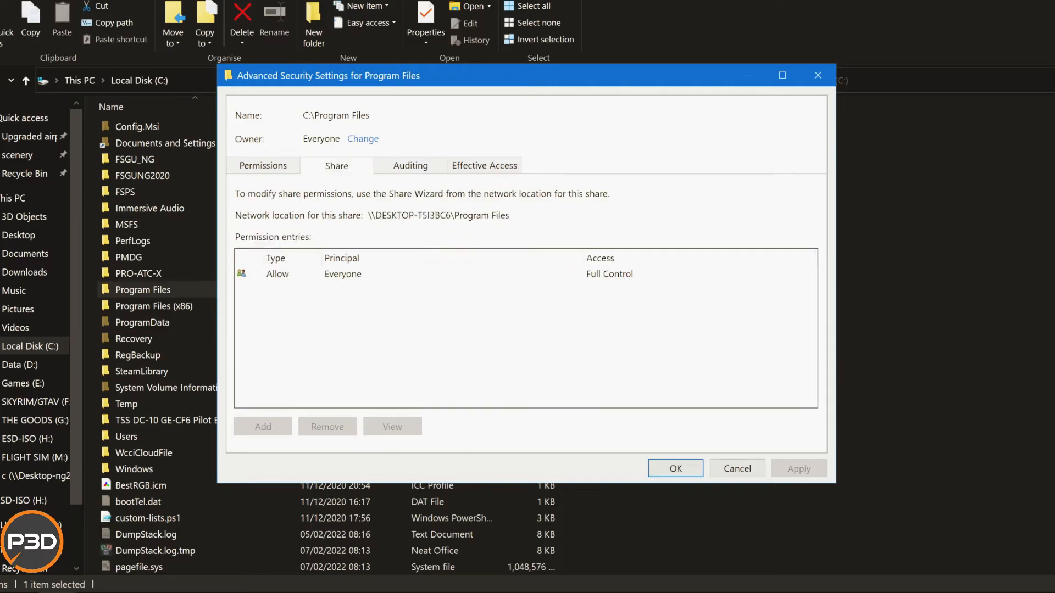
{"action": "left_click", "coordinate": [343, 274]}
Add an Allow permission entry for Everyone on Program Files with full control over this folder, subfolders and files.
{"action": "left_click", "coordinate": [263, 166]}
{"action": "scroll", "coordinate": [526, 300], "scroll_direction": "down", "scroll_amount": 1}
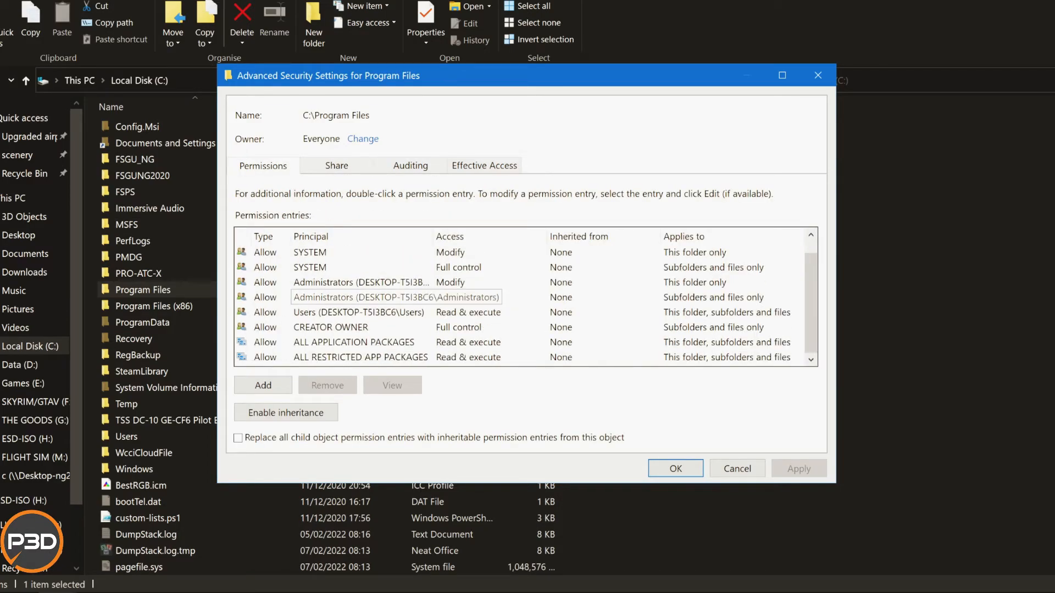
{"action": "left_click", "coordinate": [264, 385]}
{"action": "left_click", "coordinate": [261, 86]}
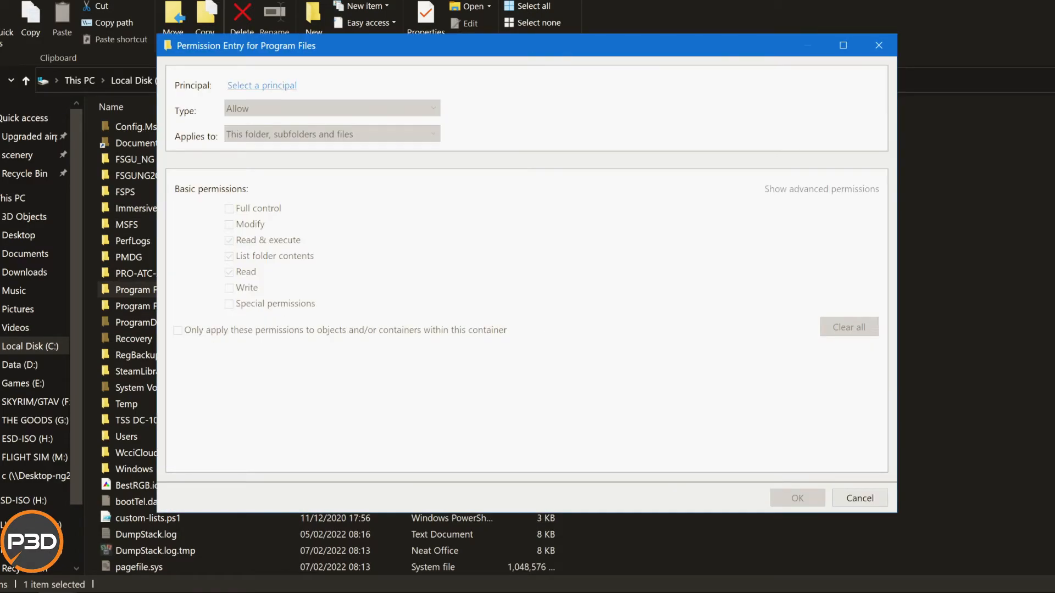
{"action": "type", "text": "ever"}
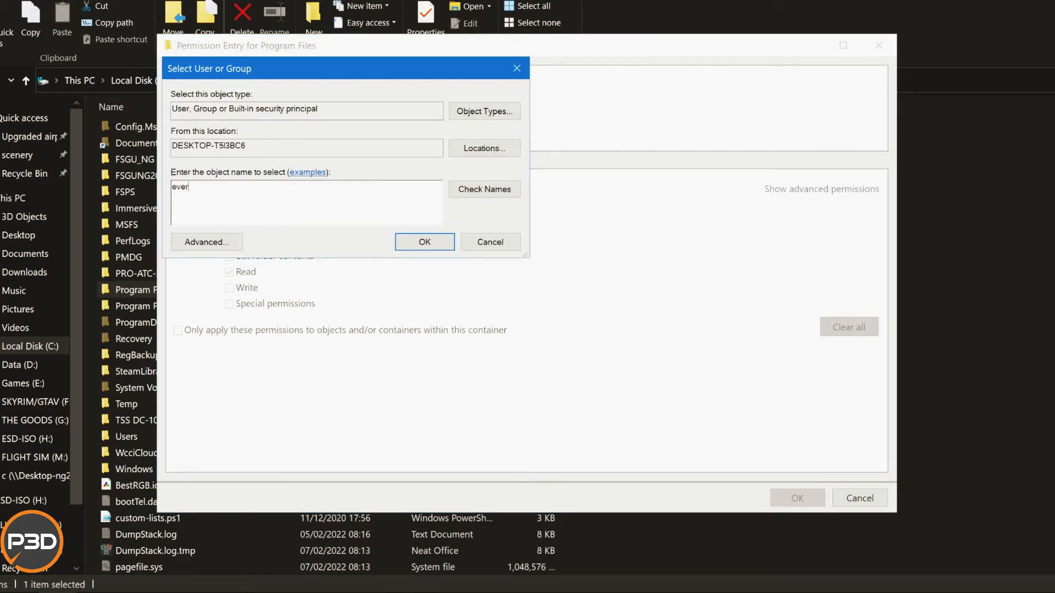
{"action": "type", "text": "yone"}
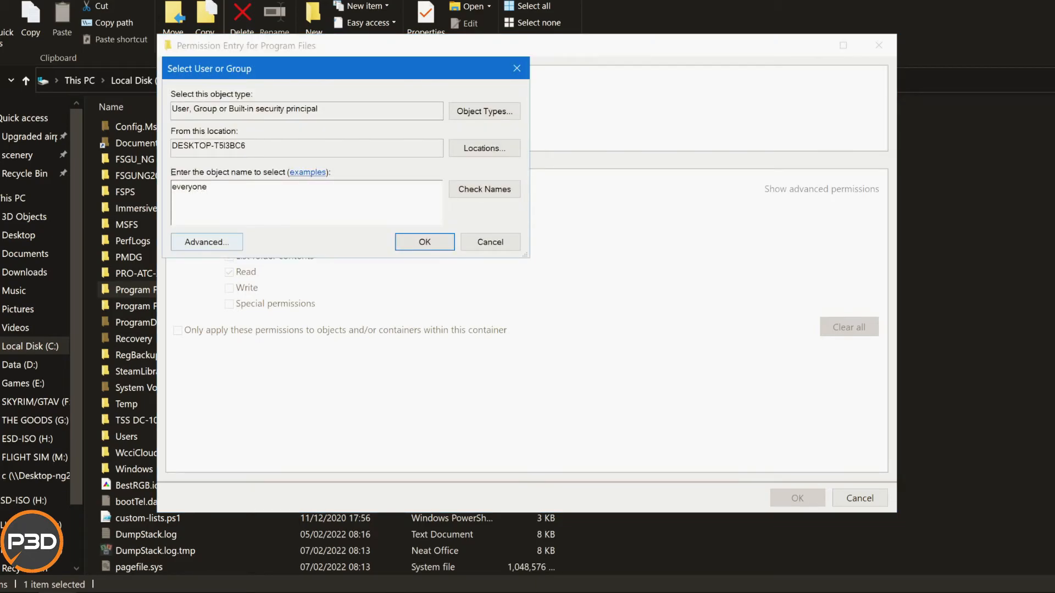
{"action": "left_click", "coordinate": [485, 189]}
{"action": "left_click", "coordinate": [425, 242]}
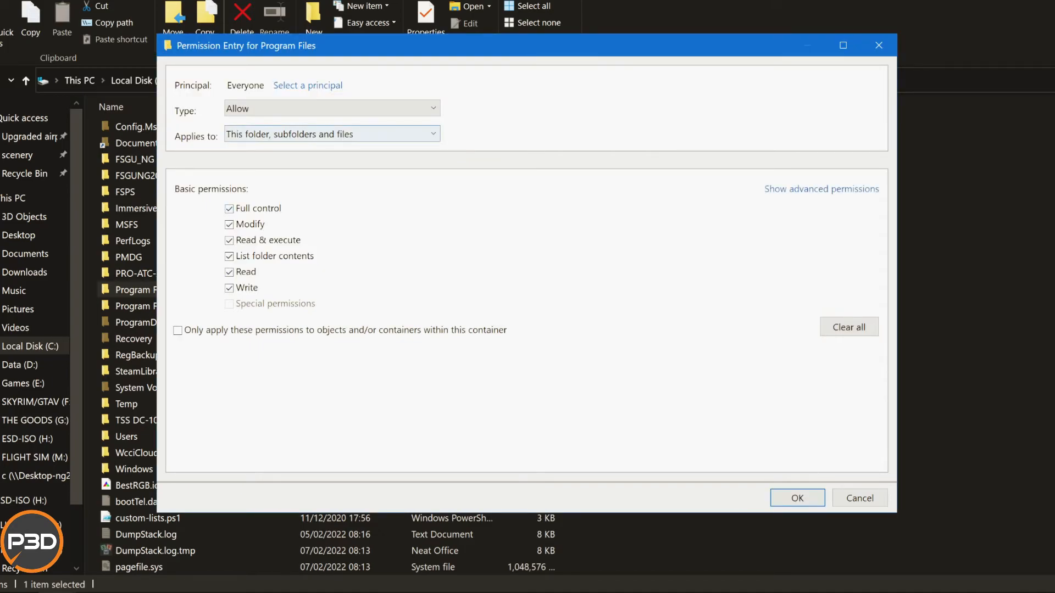
{"action": "left_click", "coordinate": [797, 498]}
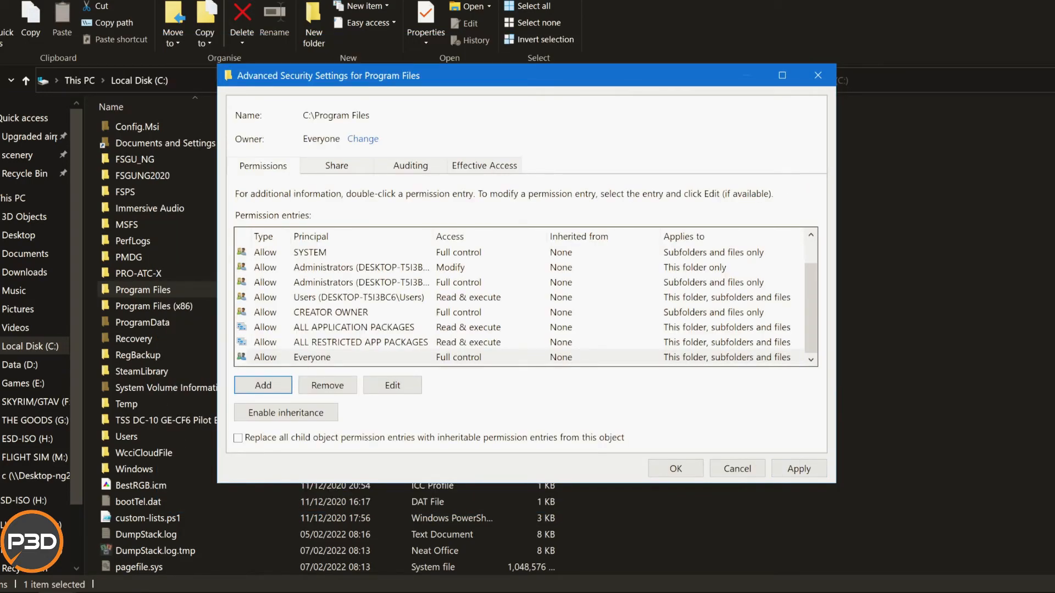
Apply Everyone's permission entry to Program Files, continuing past the access errors for Common Files and Internet Explorer.
{"action": "left_click", "coordinate": [521, 357]}
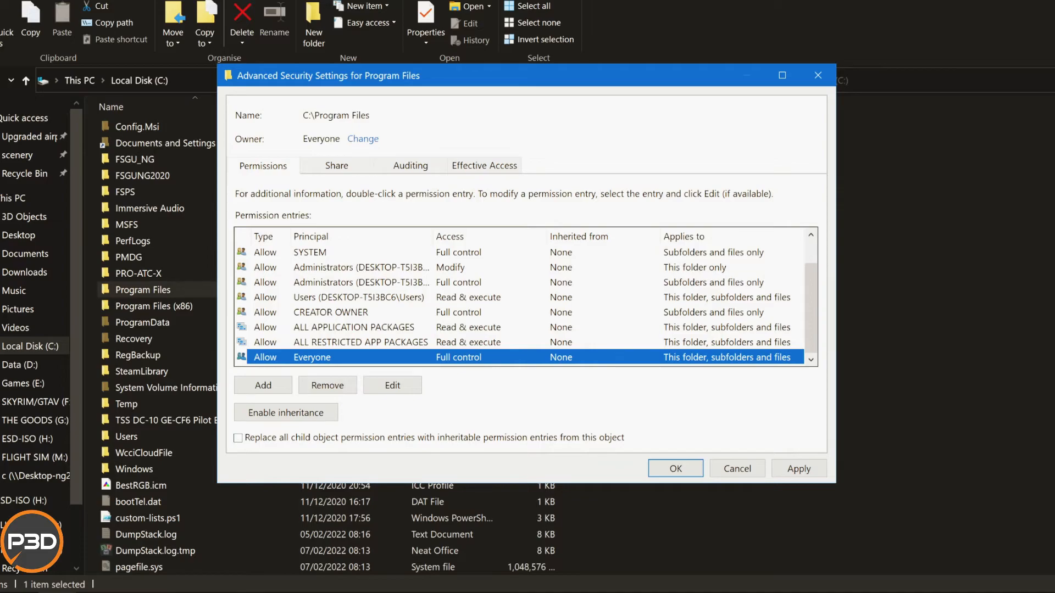
{"action": "left_click", "coordinate": [799, 468]}
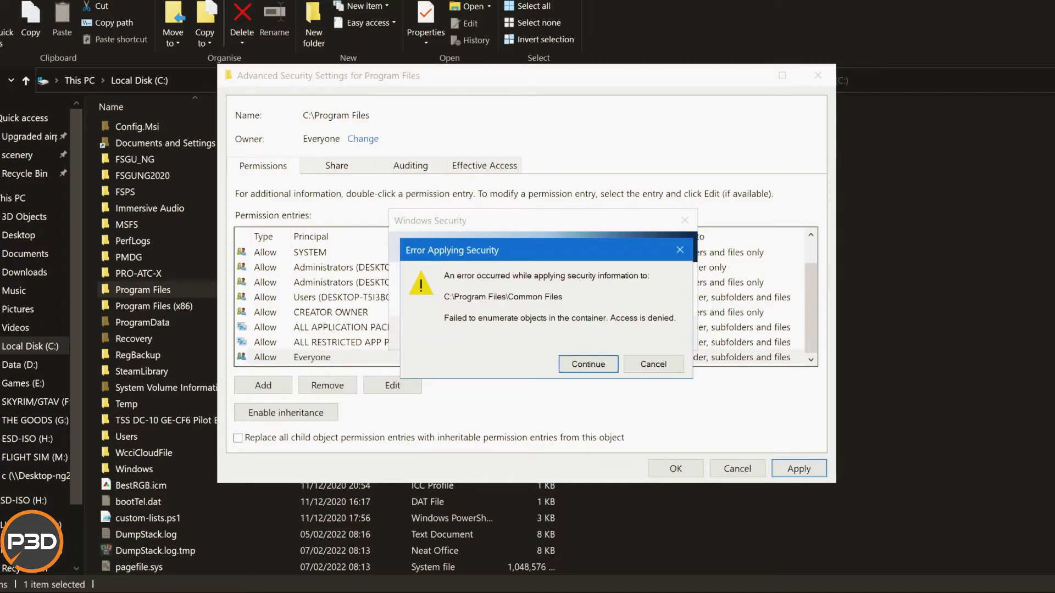
{"action": "key", "text": "Return"}
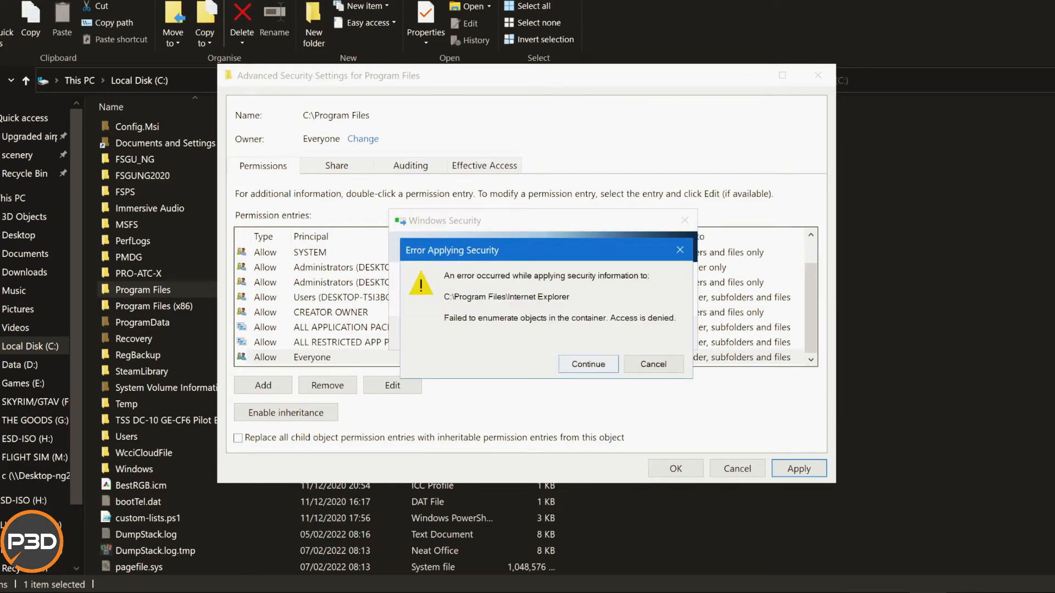
{"action": "key", "text": "Return"}
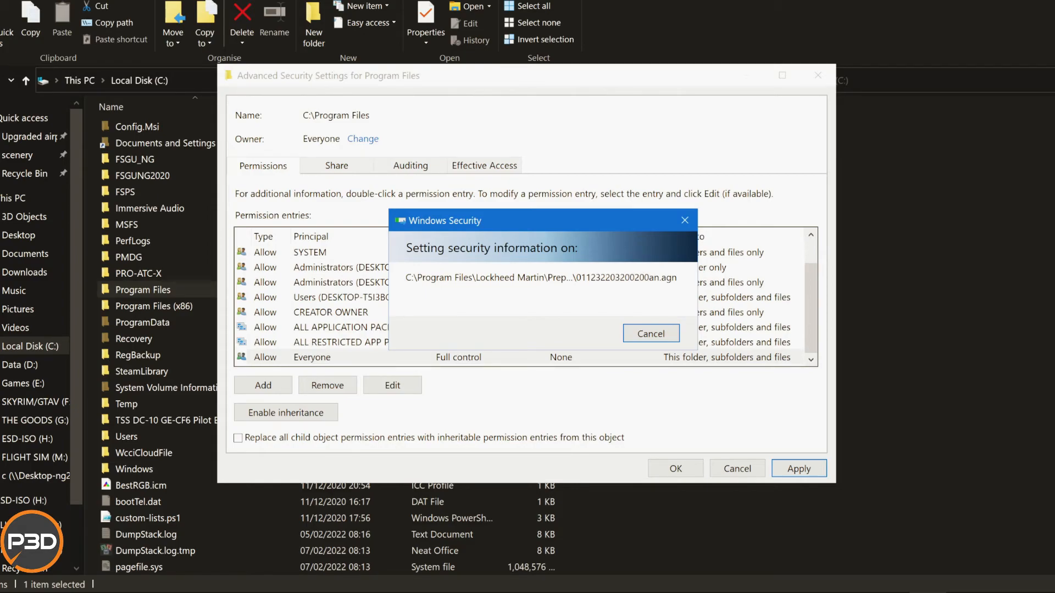
{"action": "left_click_drag", "start_coordinate": [541, 220], "coordinate": [667, 92]}
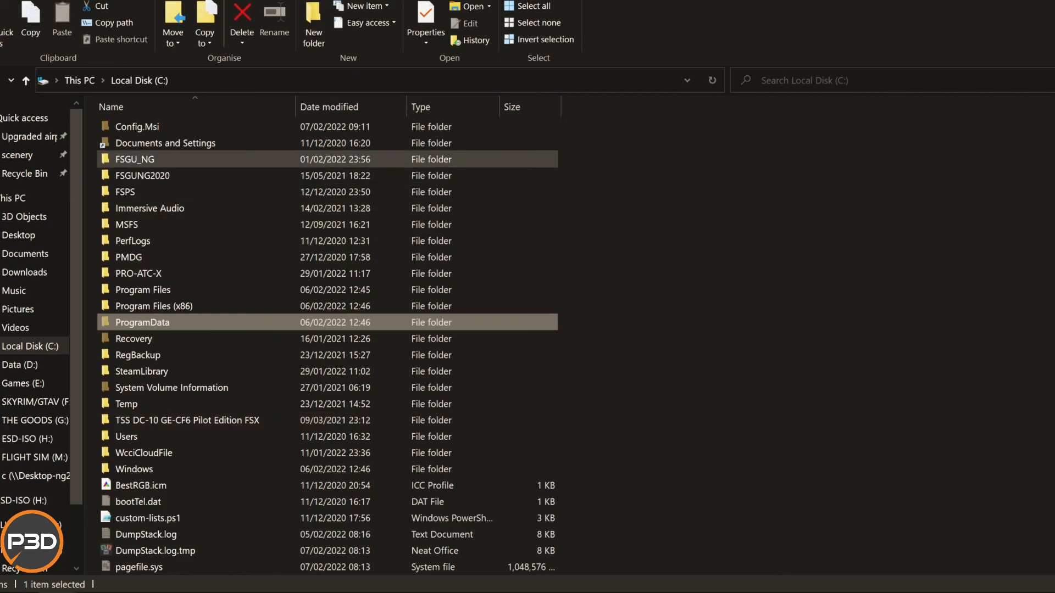
View the general properties of the Immersive Audio folder, then close them without changes and deselect the folder.
{"action": "left_click", "coordinate": [151, 208]}
{"action": "right_click", "coordinate": [153, 208]}
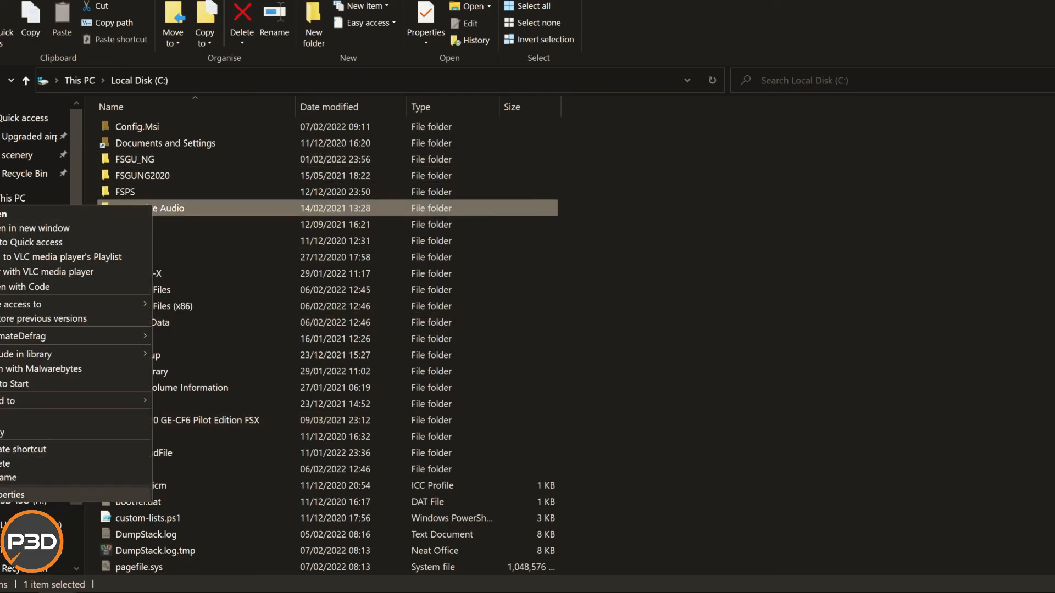
{"action": "left_click", "coordinate": [17, 494]}
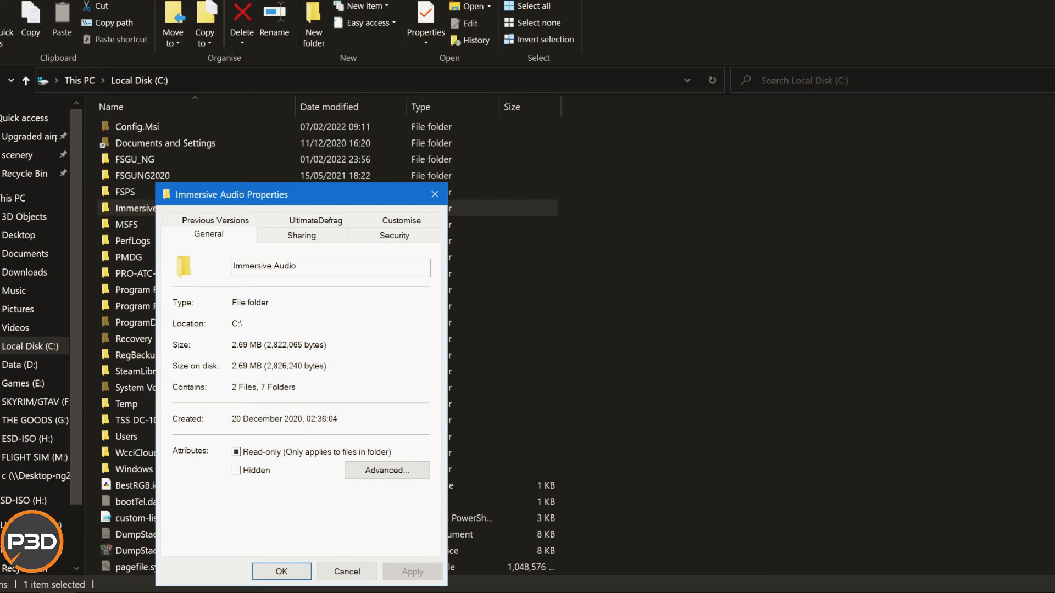
{"action": "left_click_drag", "start_coordinate": [308, 194], "coordinate": [530, 153]}
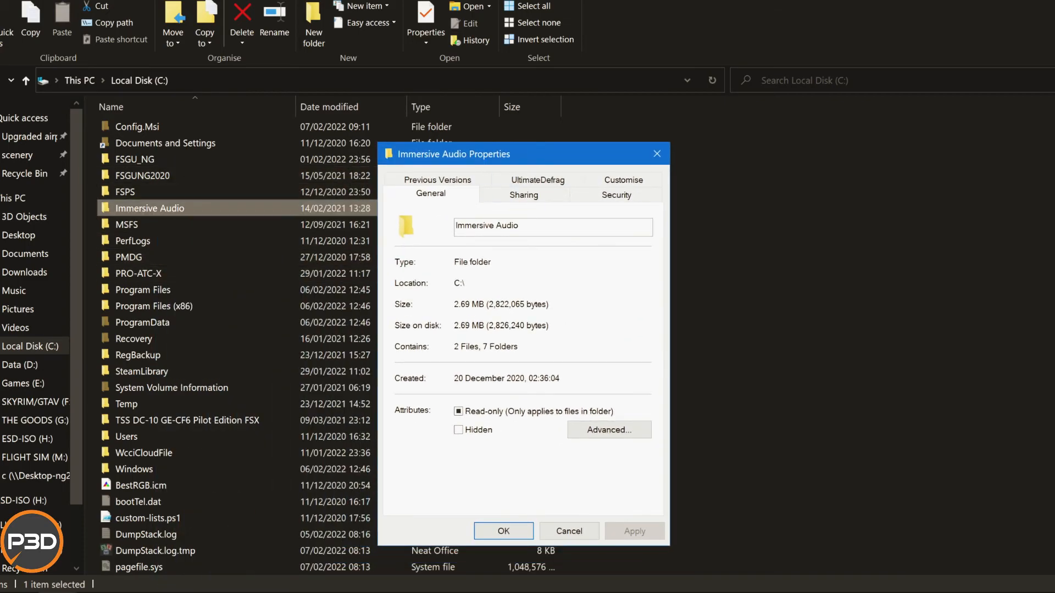
{"action": "left_click", "coordinate": [569, 531]}
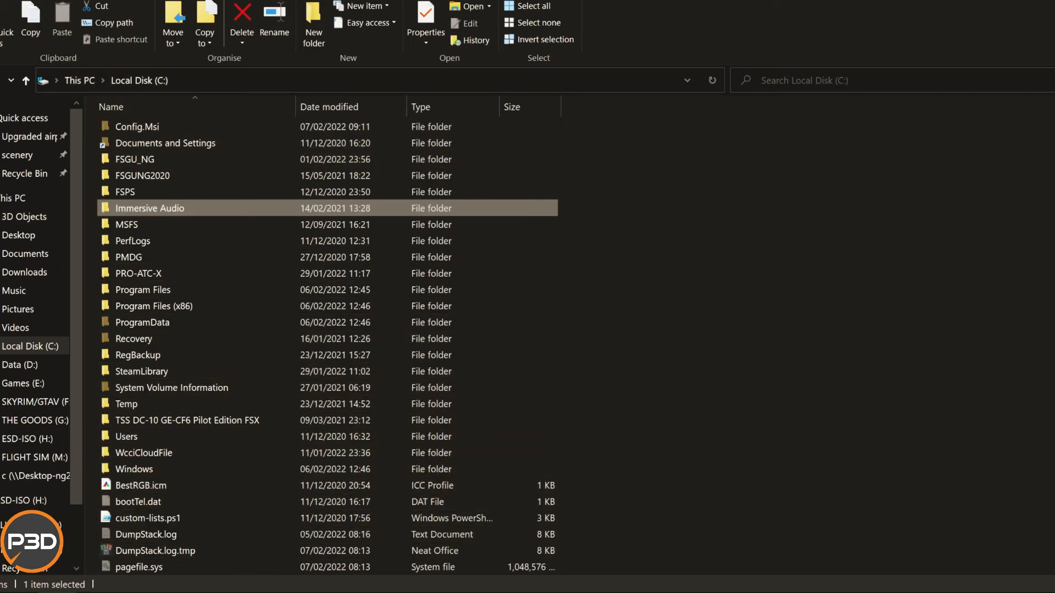
{"action": "left_click", "coordinate": [681, 374]}
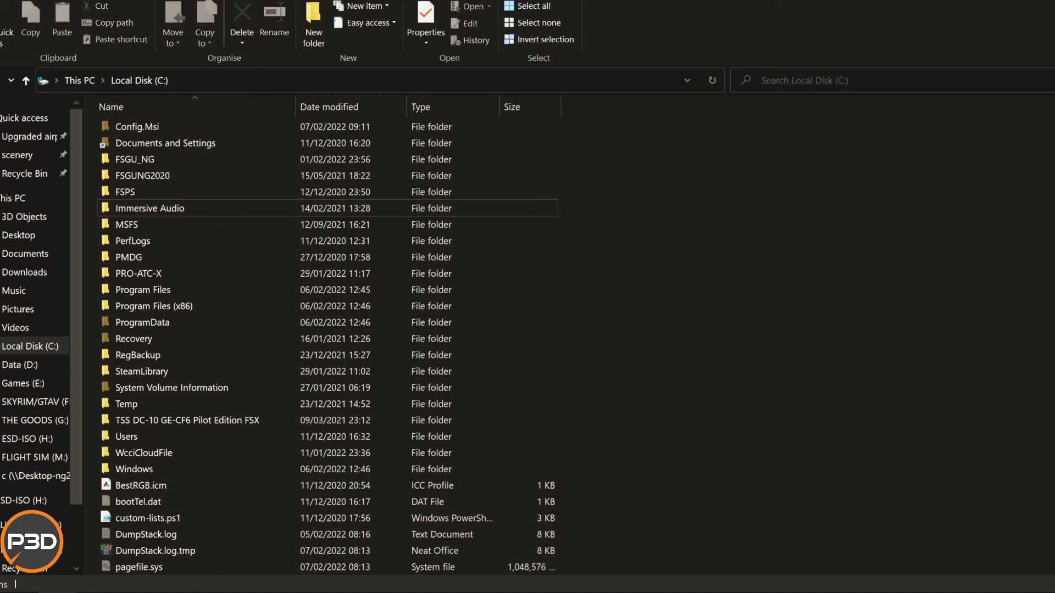